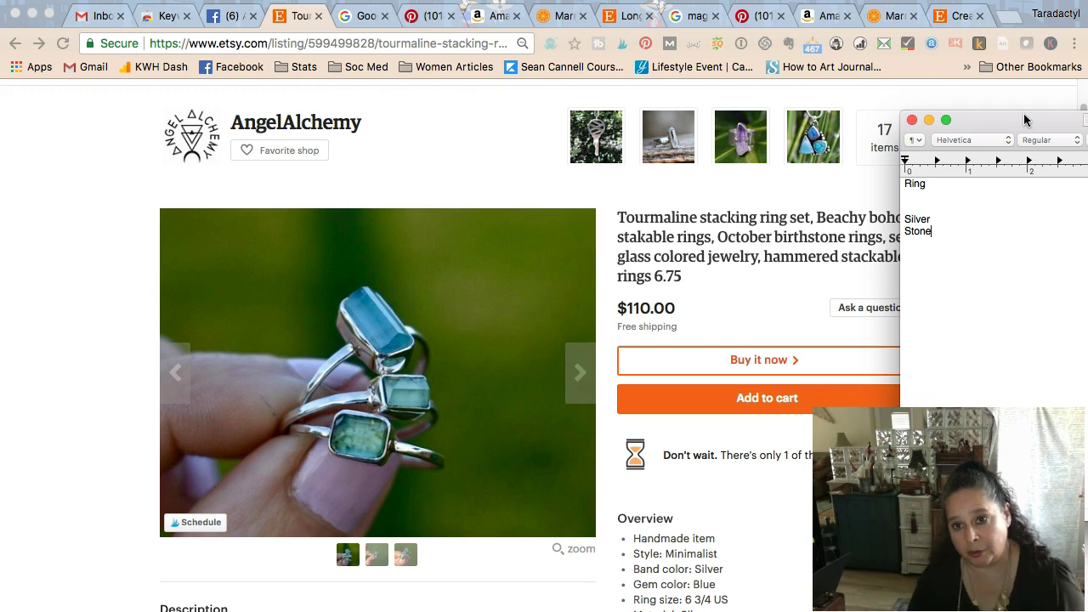
# Step: Move the notes window clear of the ring listing and start editing the title in the new Etsy listing form
pyautogui.moveTo(993, 128); pyautogui.dragTo(1087, 151)
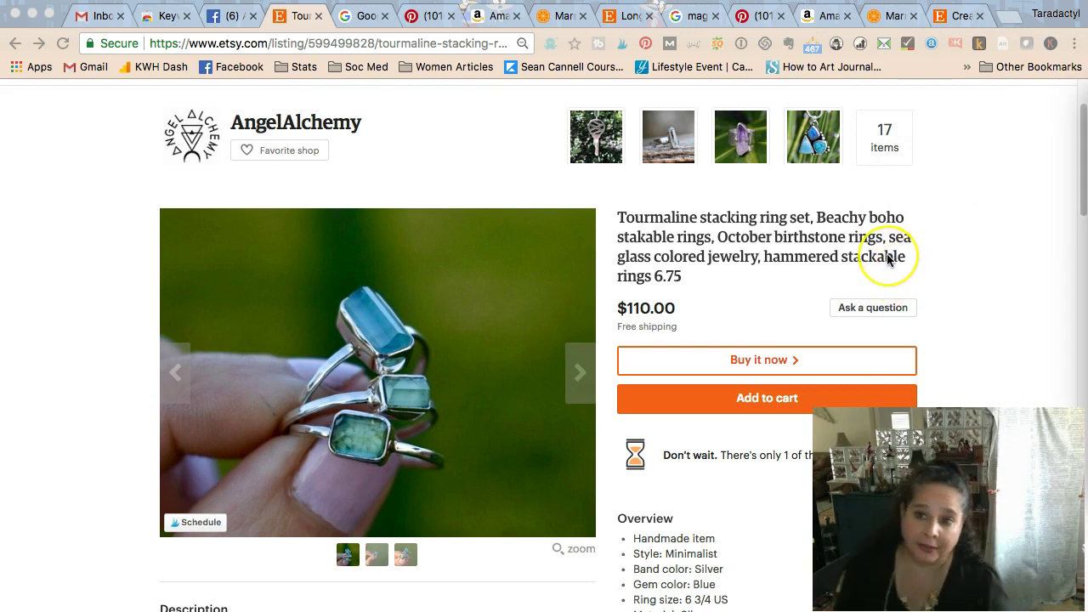
pyautogui.moveTo(1079, 92); pyautogui.dragTo(977, 94)
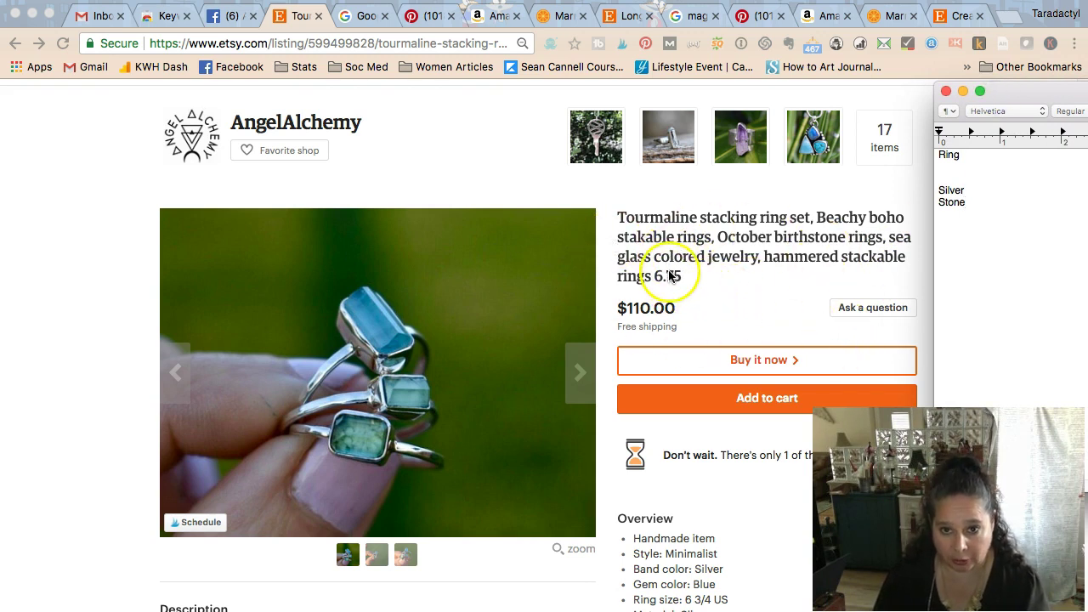
pyautogui.click(942, 18)
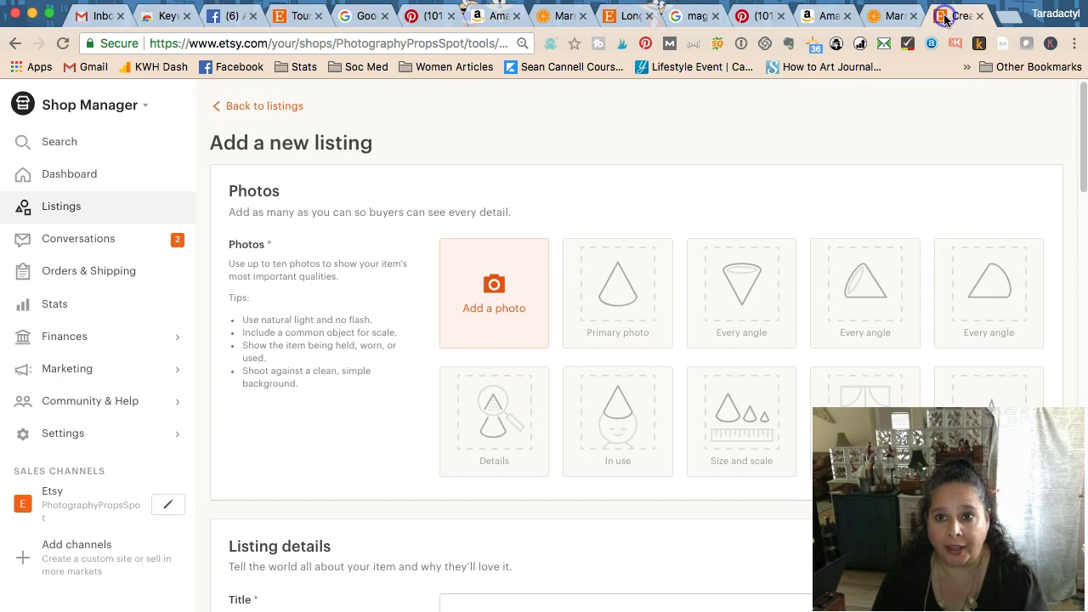
pyautogui.scroll(-5, 477, 451)
pyautogui.click(473, 264)
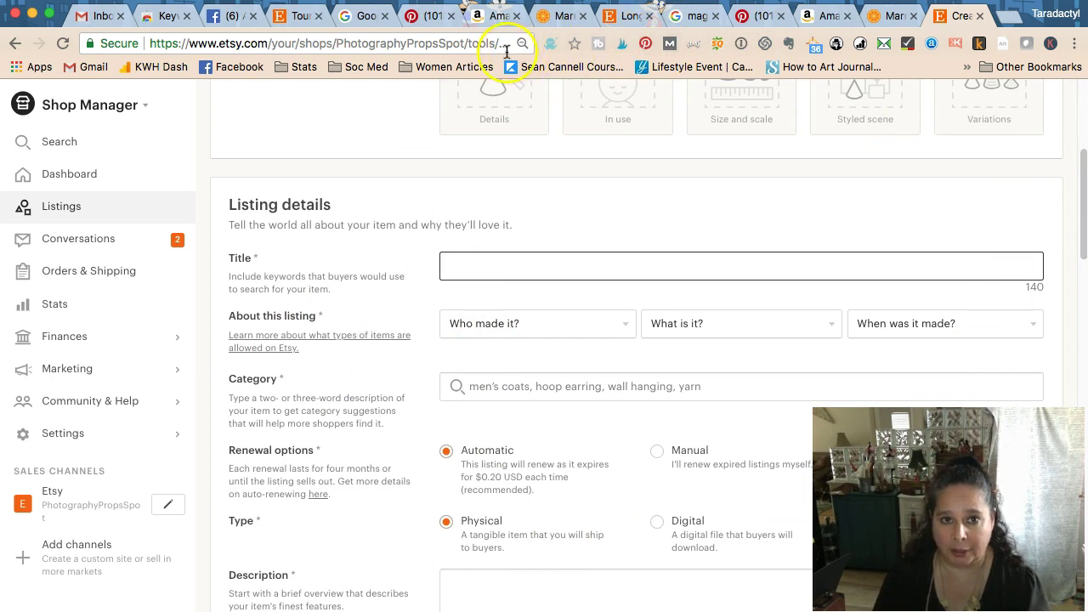
# Step: Copy the word "Tourmaline" from the title of the AngelAlchemy stacking ring listing
pyautogui.click(293, 15)
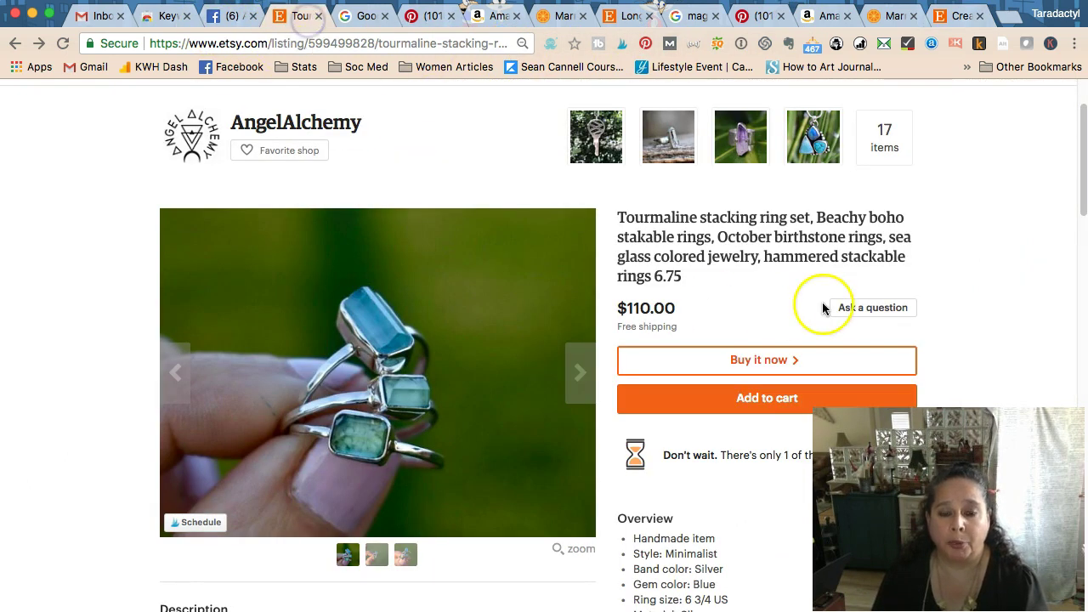
pyautogui.press('super+Tab')
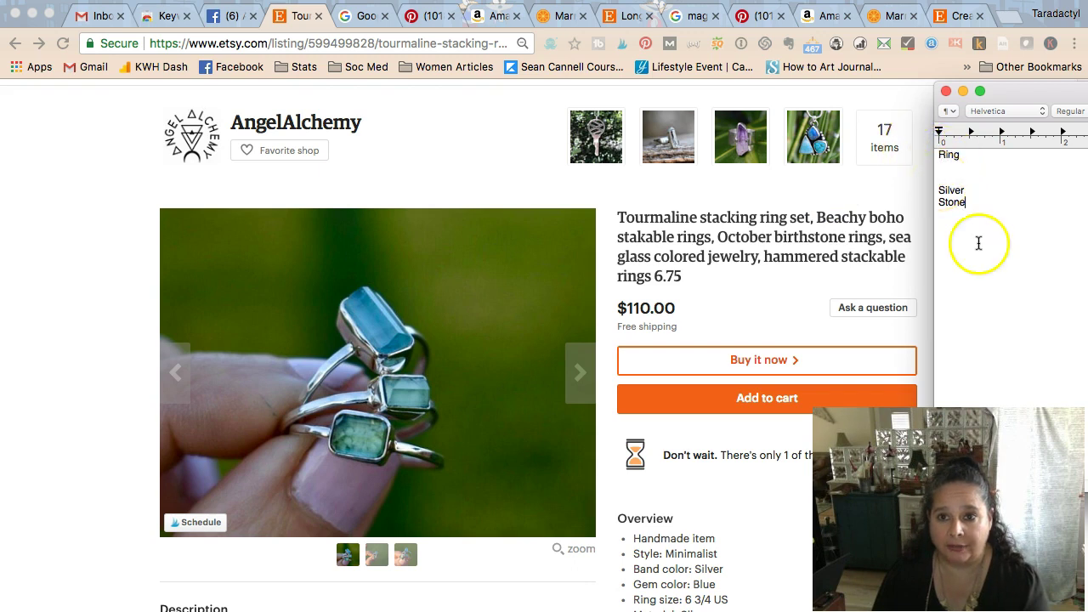
pyautogui.click(646, 219)
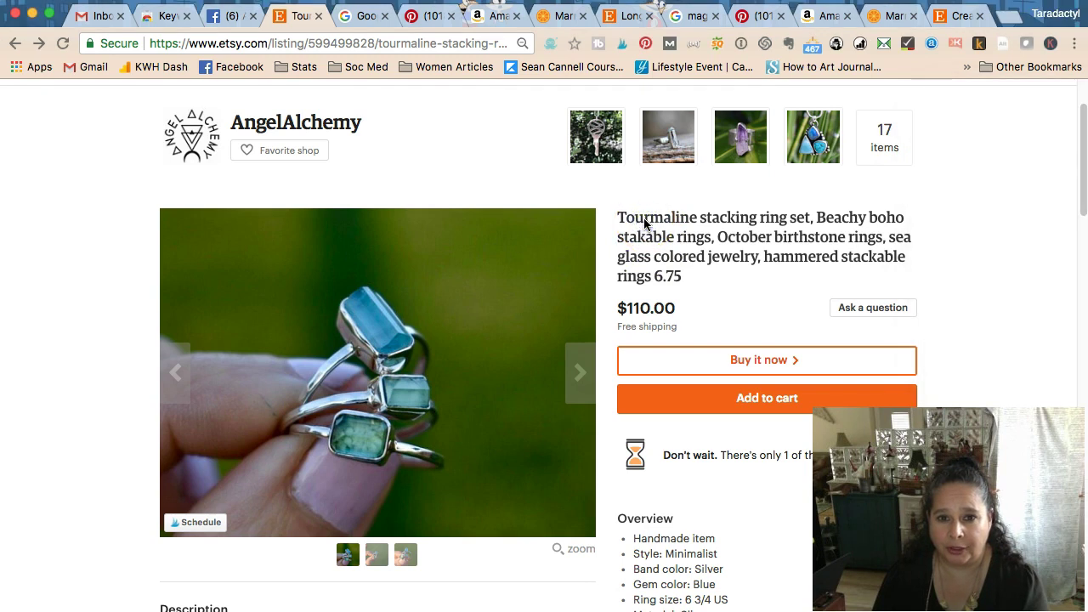
pyautogui.tripleClick(644, 219)
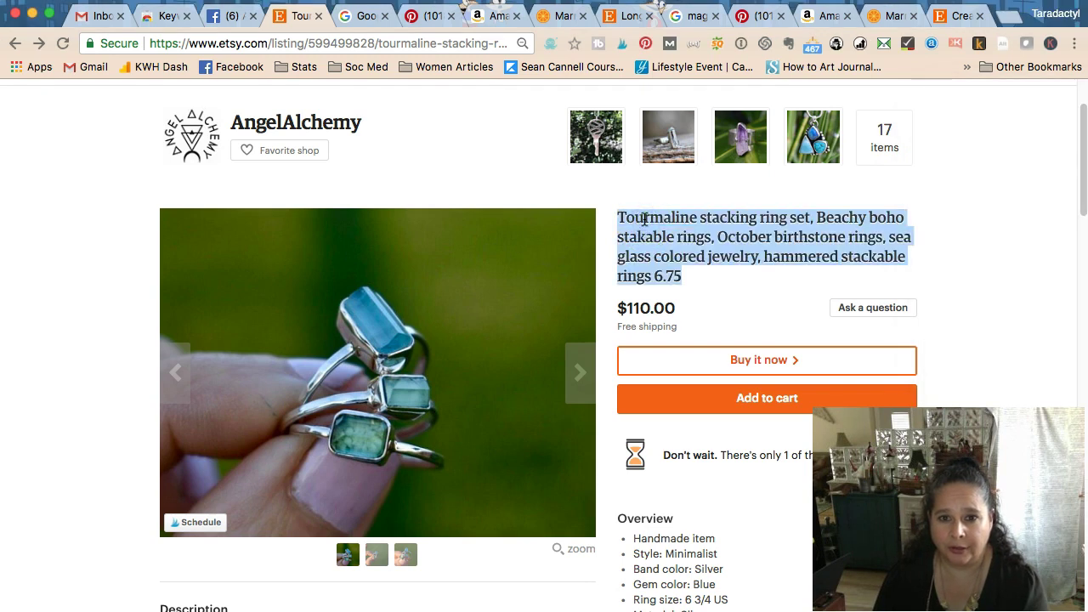
pyautogui.doubleClick(644, 220)
pyautogui.scroll(-10, 644, 219)
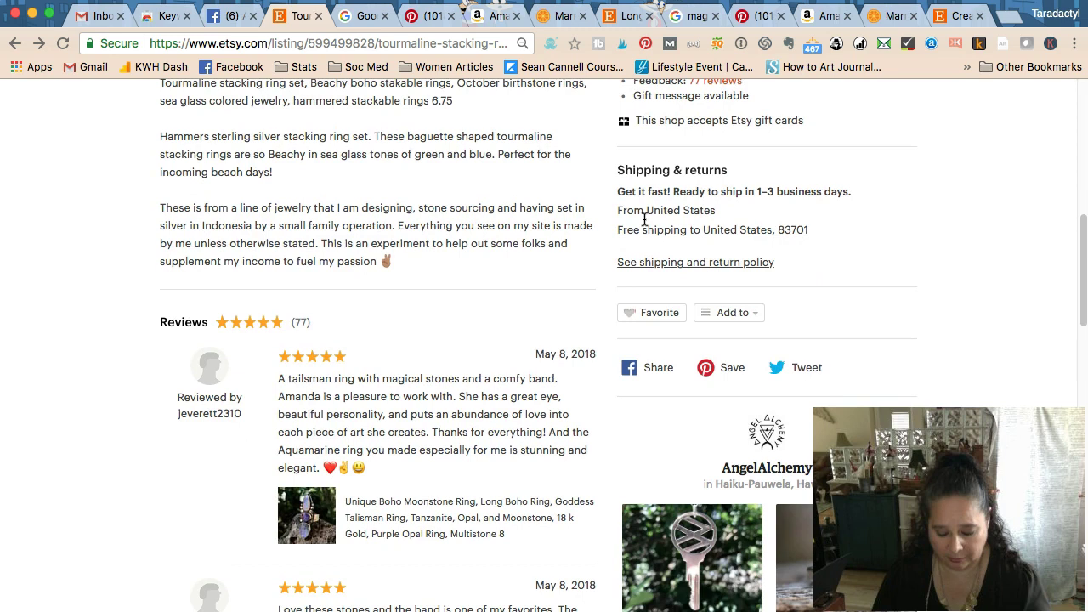
pyautogui.scroll(10, 644, 219)
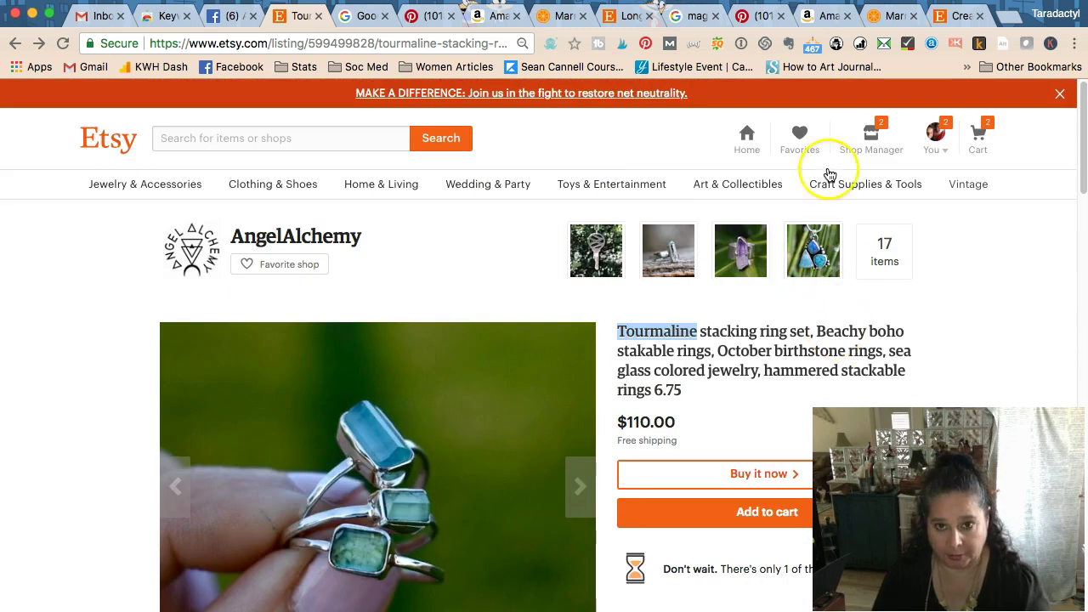
# Step: Enter "Tourmaline" as the new listing's title, removing the leading space and adding a space after the word
pyautogui.click(954, 16)
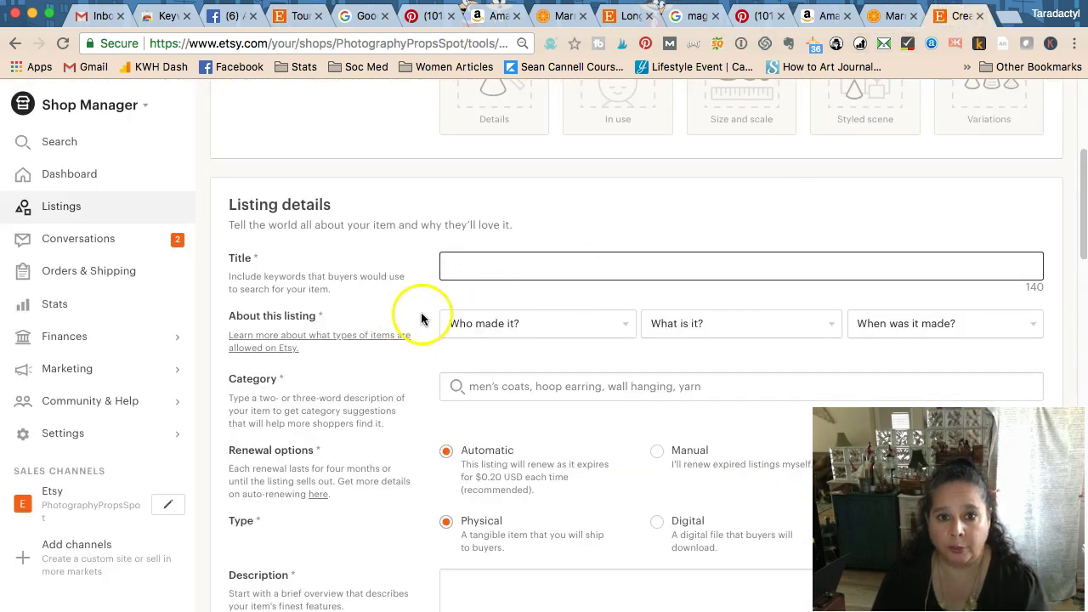
pyautogui.write('Tourmaline')
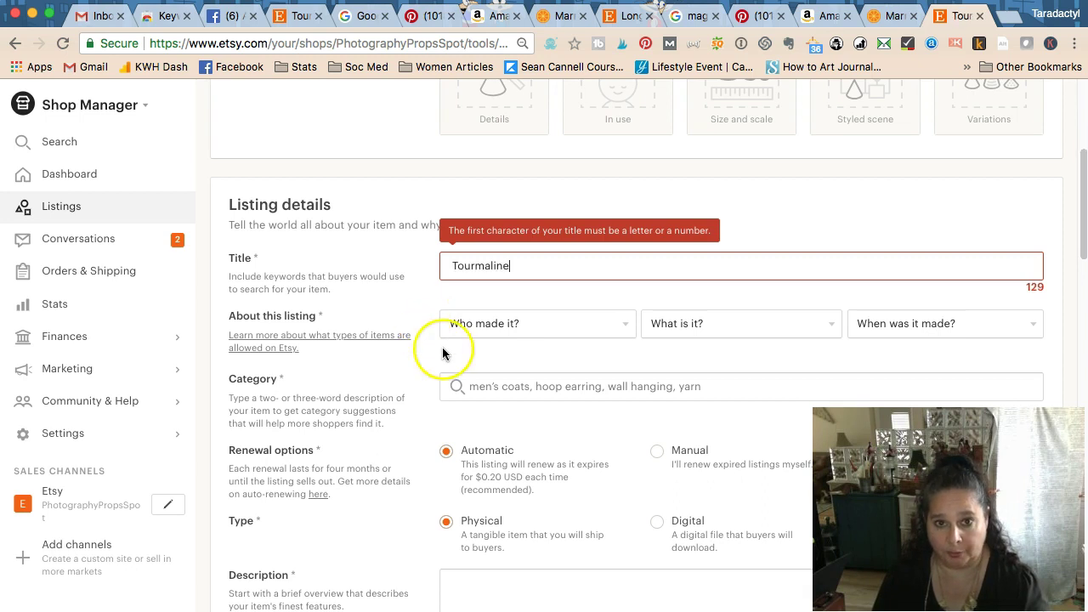
pyautogui.doubleClick(435, 273)
pyautogui.click(449, 265)
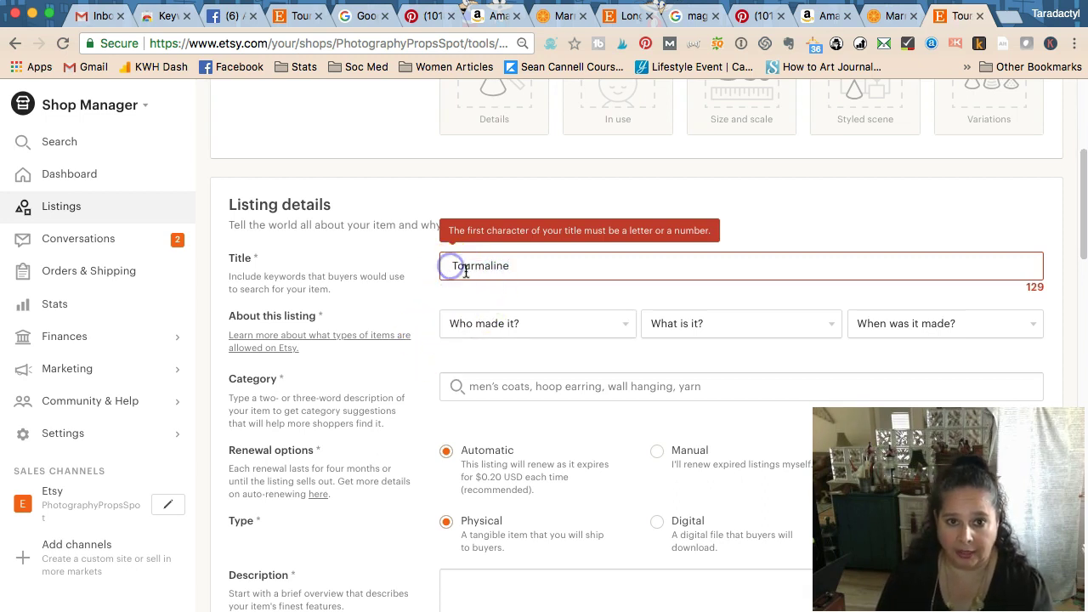
pyautogui.press('Delete')
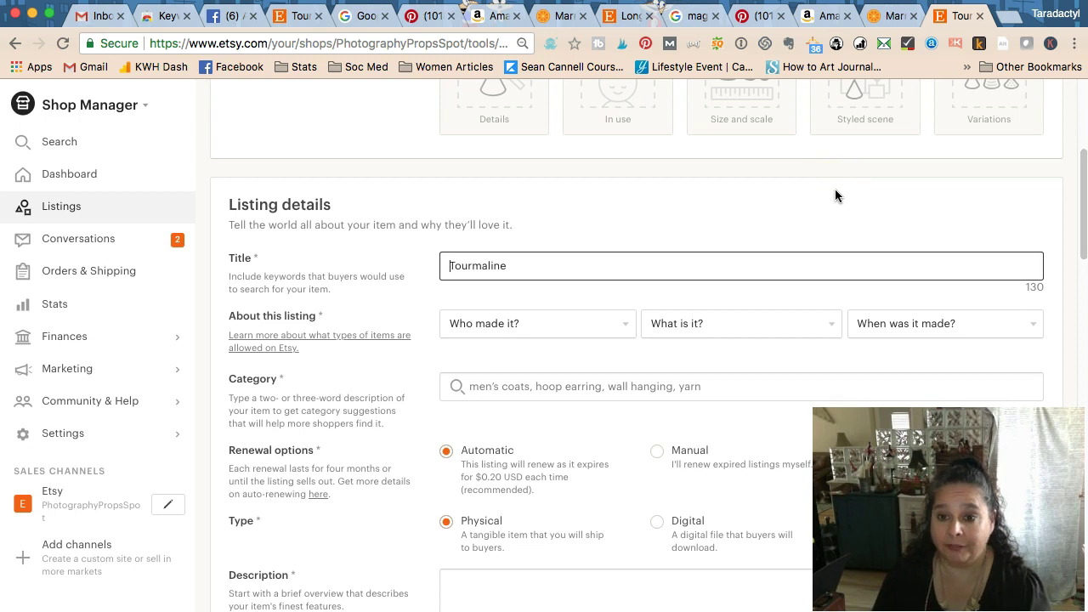
pyautogui.click(567, 264)
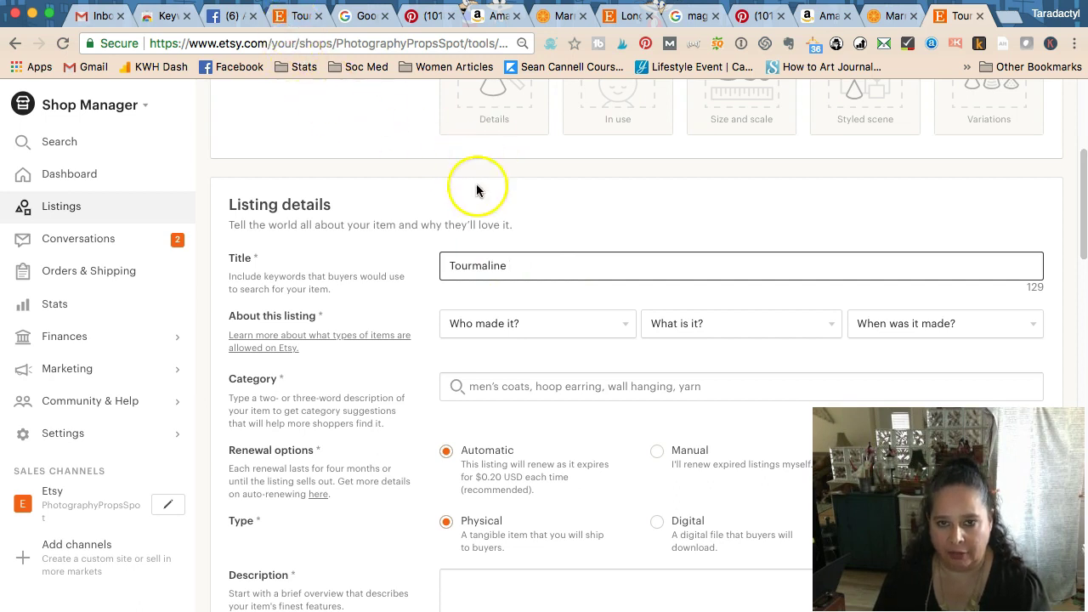
# Step: Check Google's search suggestions and their monthly volumes for "stack", replacing the existing query
pyautogui.press('super+Tab')
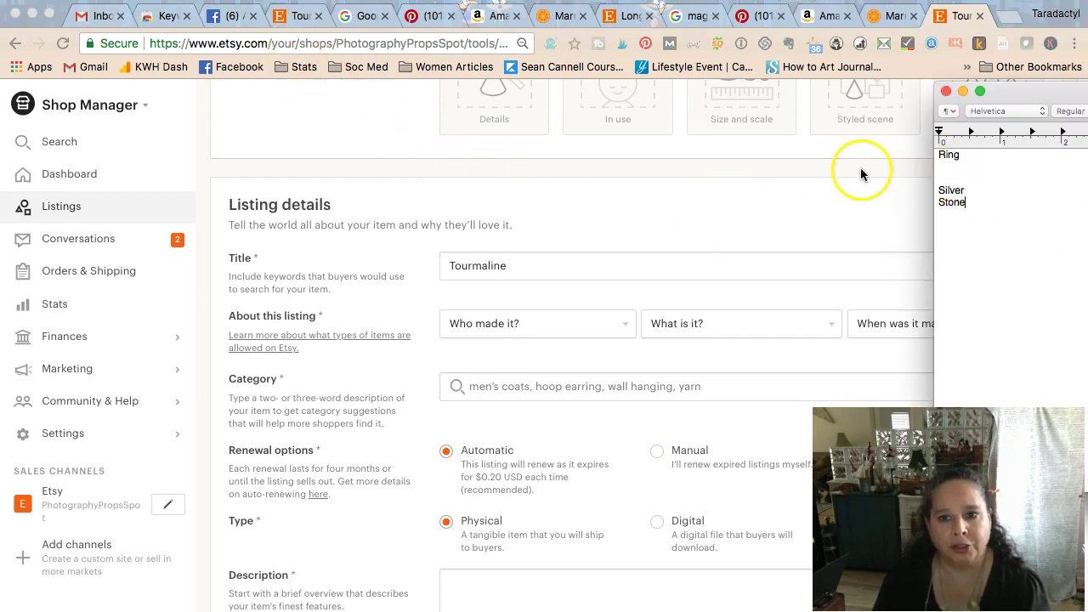
pyautogui.click(352, 16)
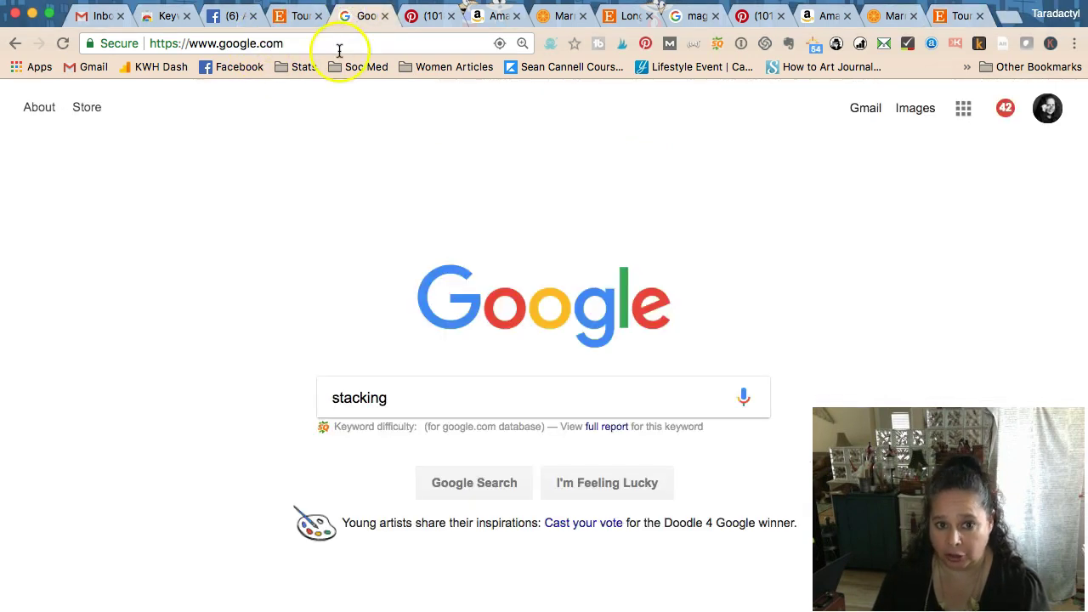
pyautogui.click(388, 397)
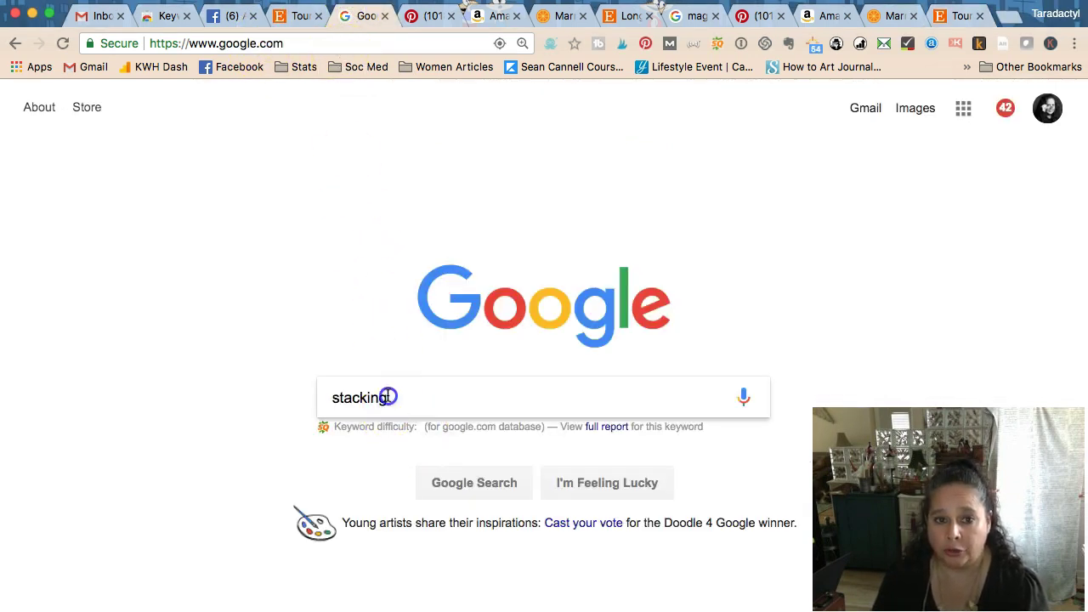
pyautogui.moveTo(389, 396); pyautogui.dragTo(321, 396)
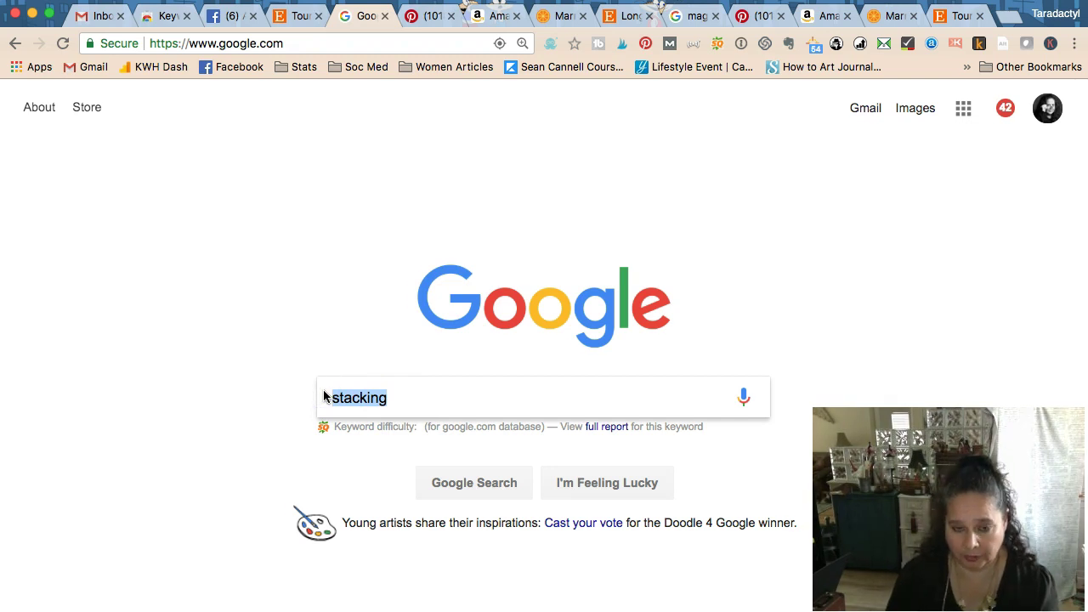
pyautogui.write('stack')
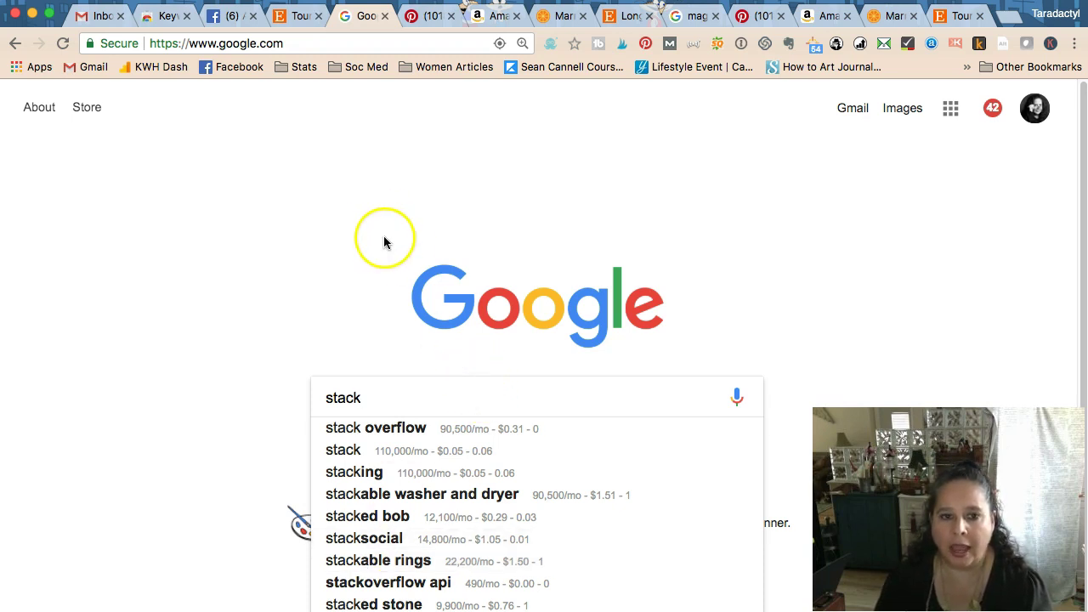
pyautogui.scroll(-1, 389, 251)
pyautogui.scroll(-1, 396, 264)
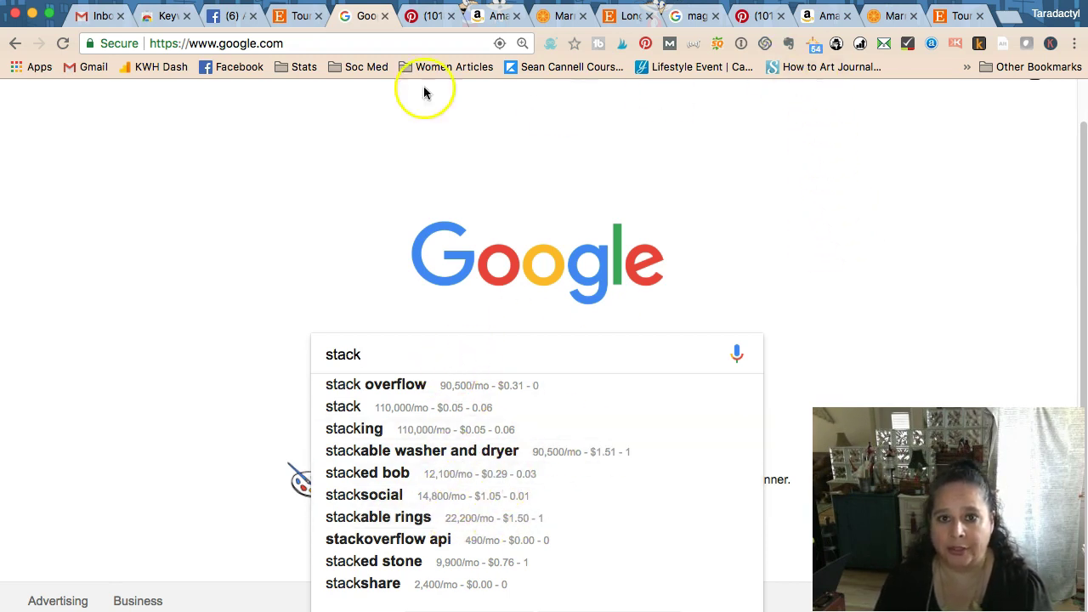
# Step: View the Keywords Everywhere extension's Chrome Web Store page, close it and return to the Google search page
pyautogui.click(153, 23)
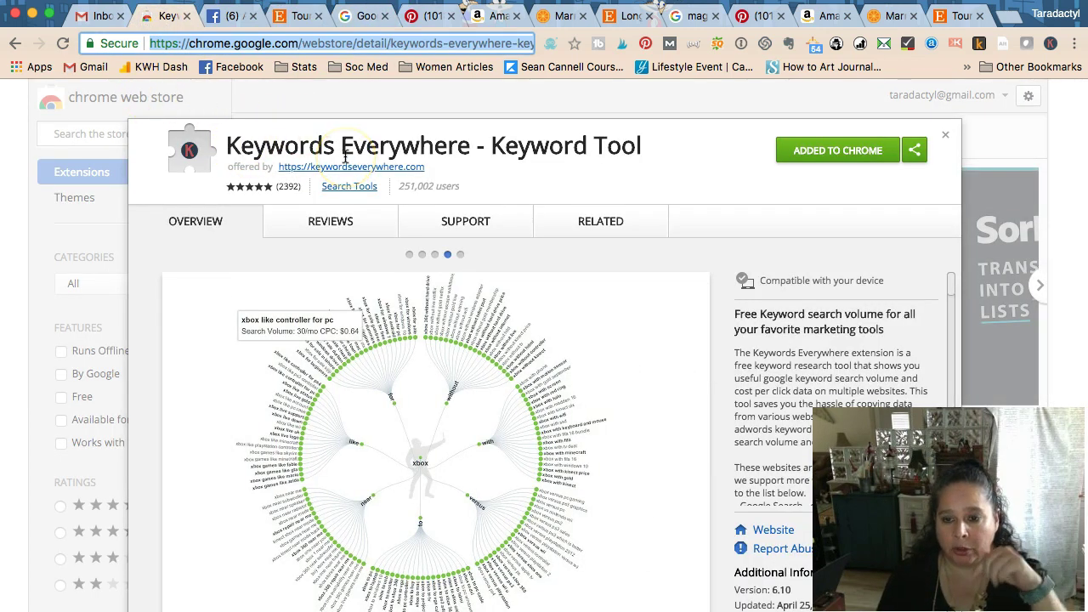
pyautogui.click(184, 16)
pyautogui.click(306, 18)
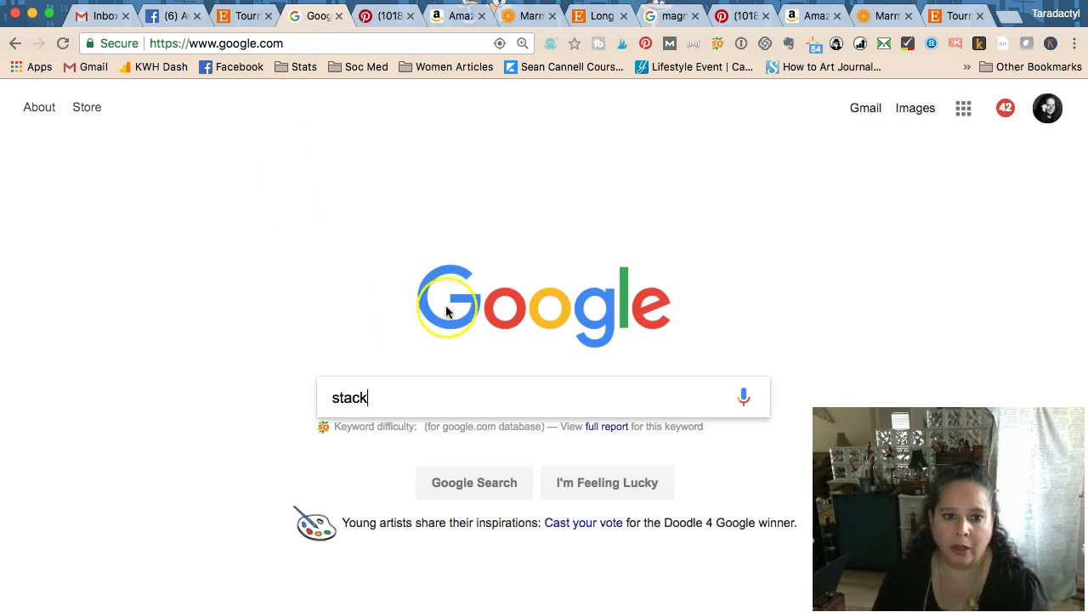
# Step: Compare Google's suggestions for "stackable" with those for "stack"
pyautogui.write('able')
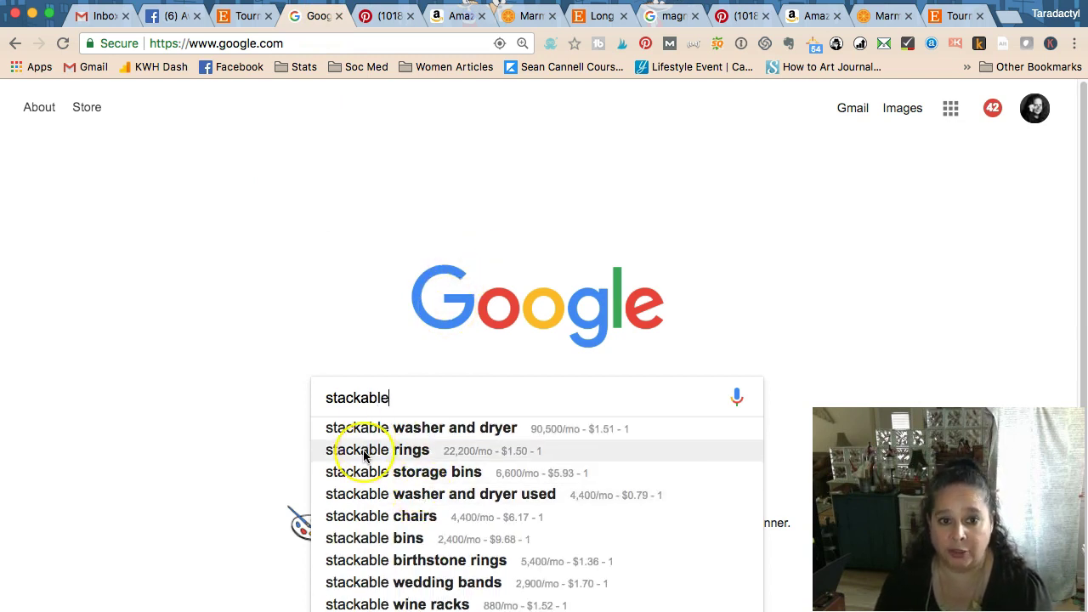
pyautogui.press('BackSpace')
pyautogui.press('BackSpace')
pyautogui.press('BackSpace')
pyautogui.press('BackSpace')
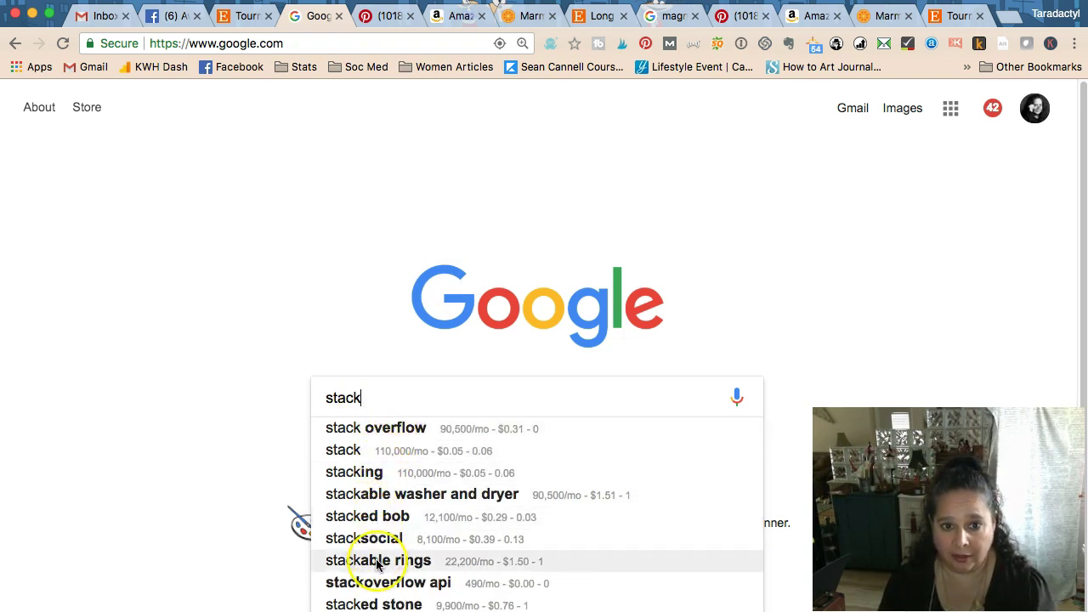
# Step: Add the keyword "Stackable Ring" on a new line below "Ring" in the notes document
pyautogui.press('super+Tab')
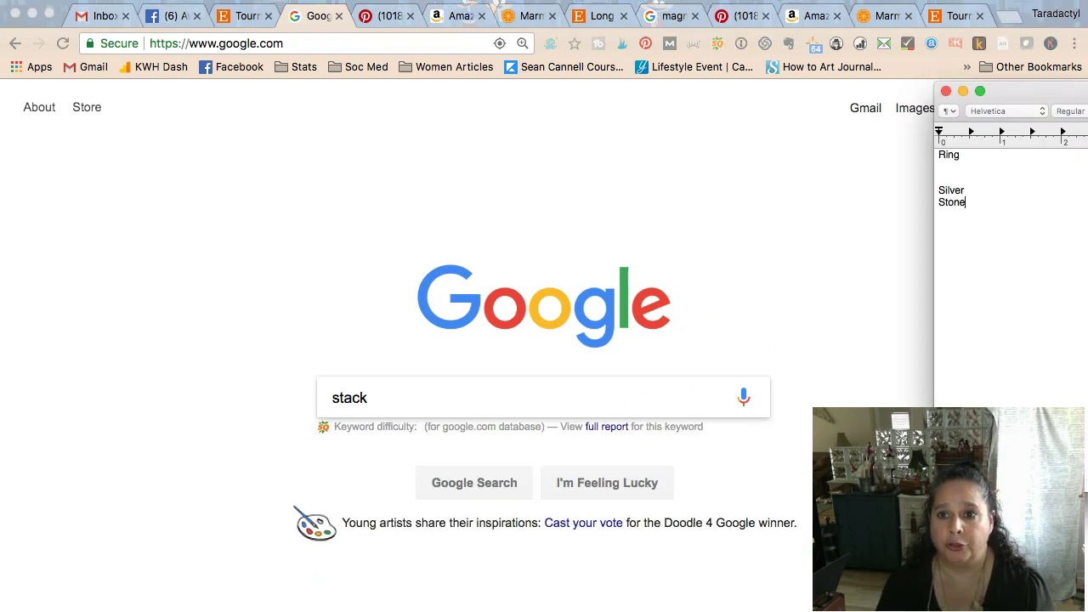
pyautogui.click(983, 162)
pyautogui.press('Return')
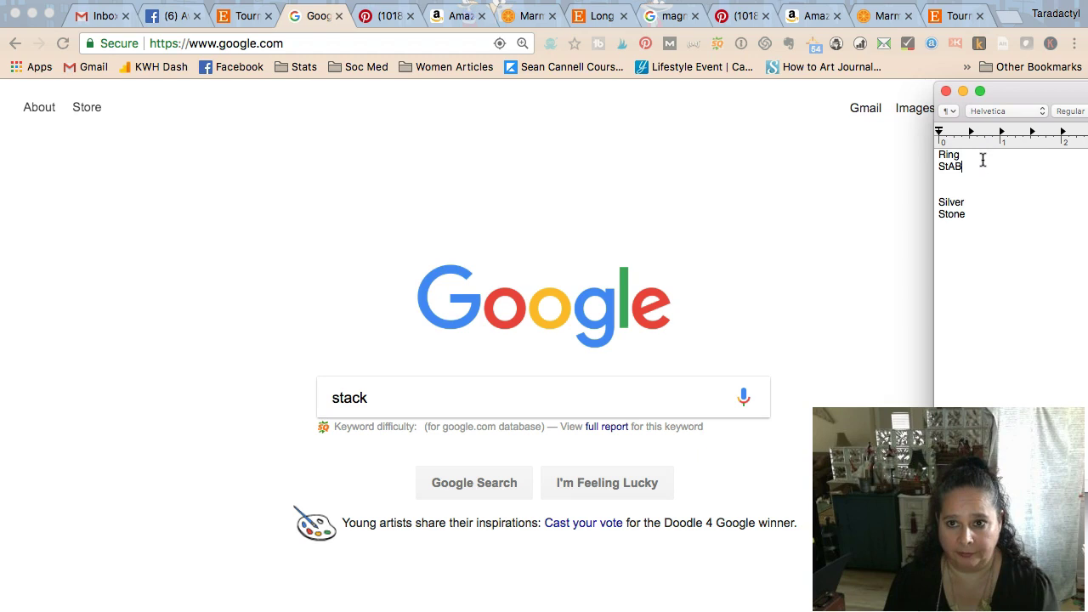
pyautogui.write('Stackable Ring')
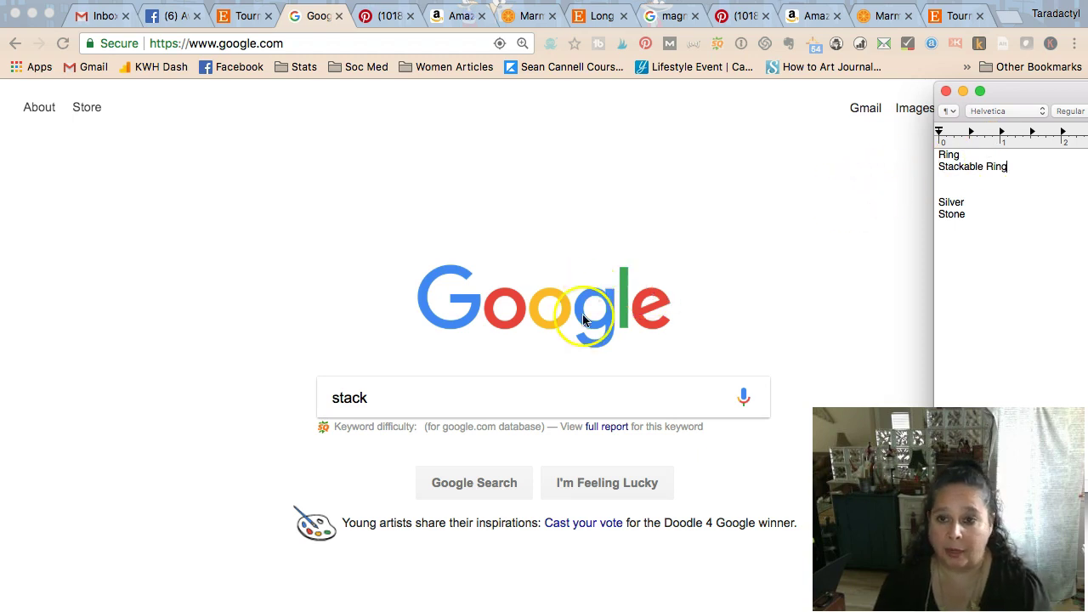
# Step: Check Google's suggestions for "stacka" and change the noted keyword to the plural "Stackable Rings"
pyautogui.click(539, 401)
pyautogui.write('a')
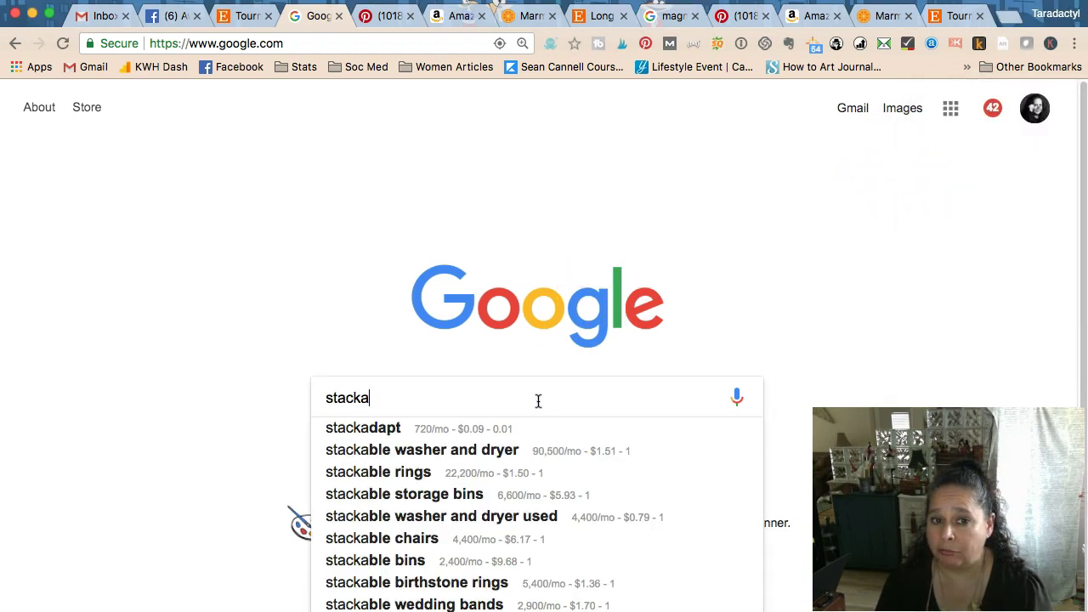
pyautogui.press('super+Tab')
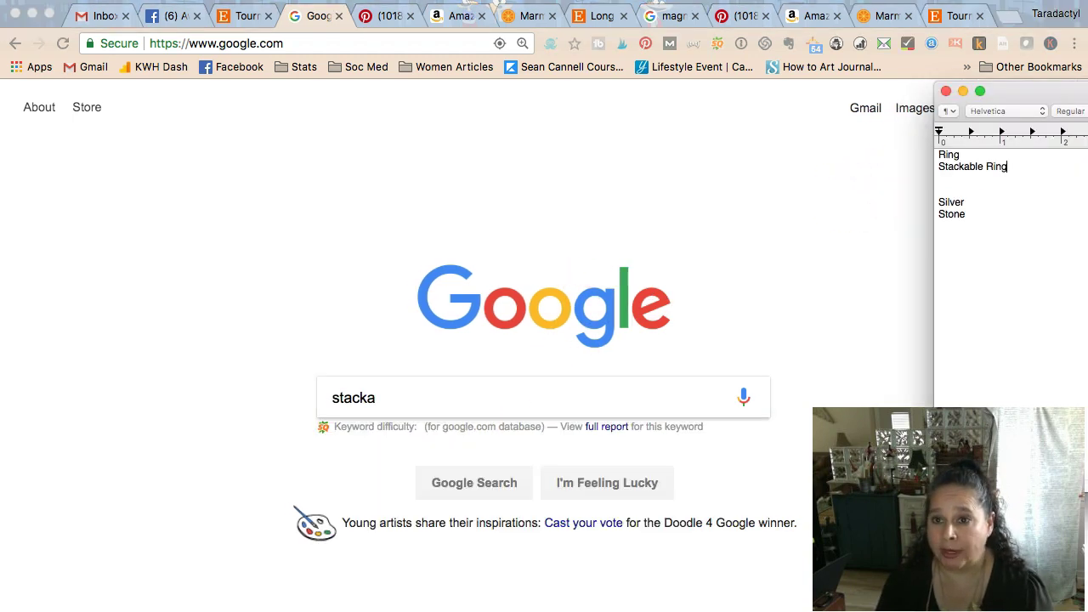
pyautogui.write('s')
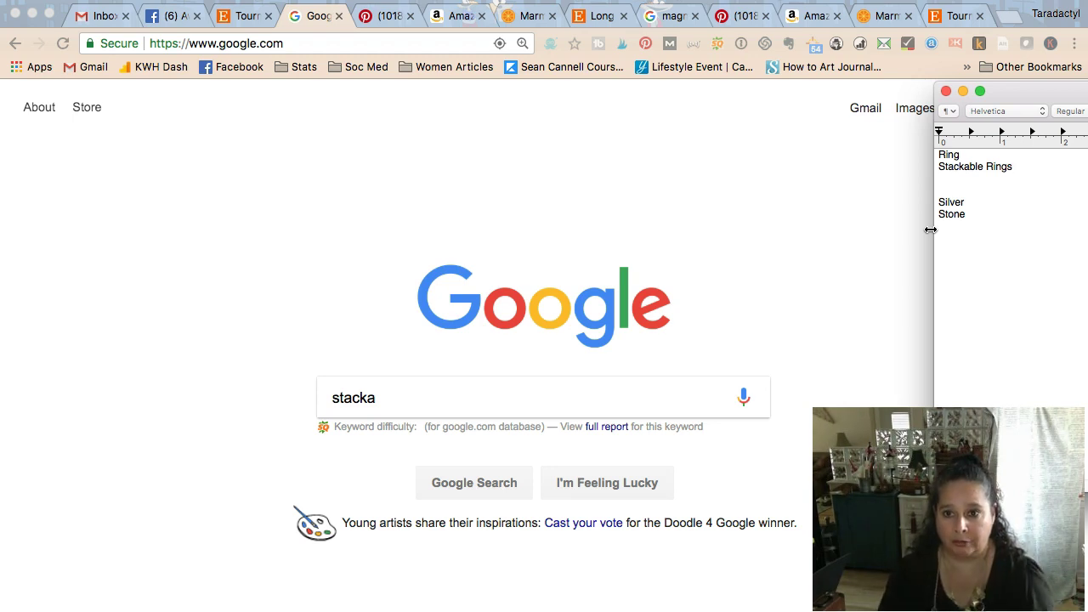
# Step: Copy "Stackable Rings" from the notes into the new listing's title and extend it to "Tourmaline Stackable Rings Set,"
pyautogui.moveTo(1020, 167); pyautogui.dragTo(931, 166)
pyautogui.press('super+c')
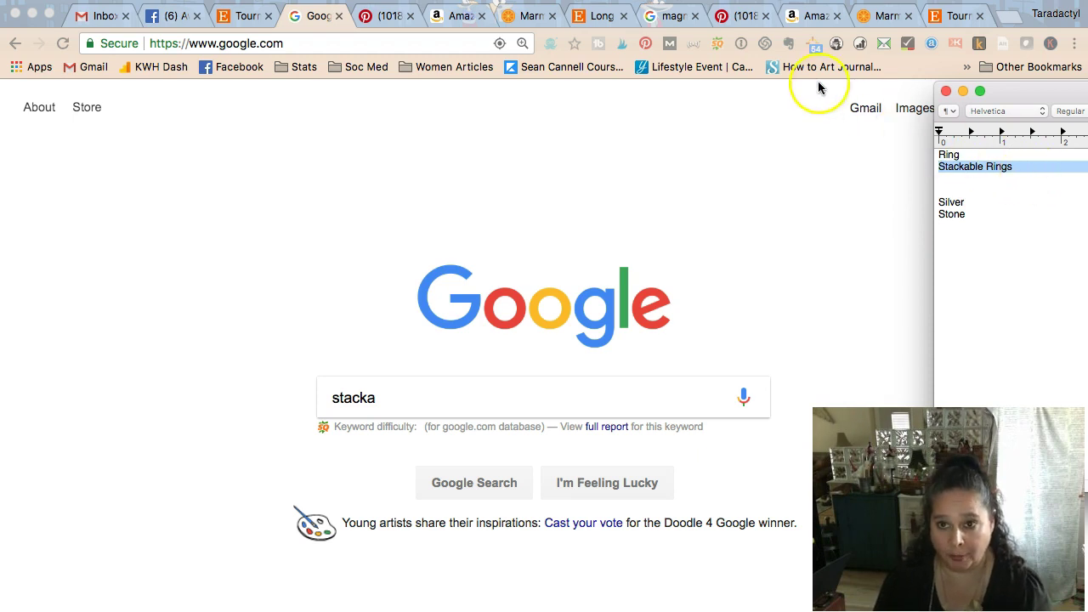
pyautogui.click(954, 15)
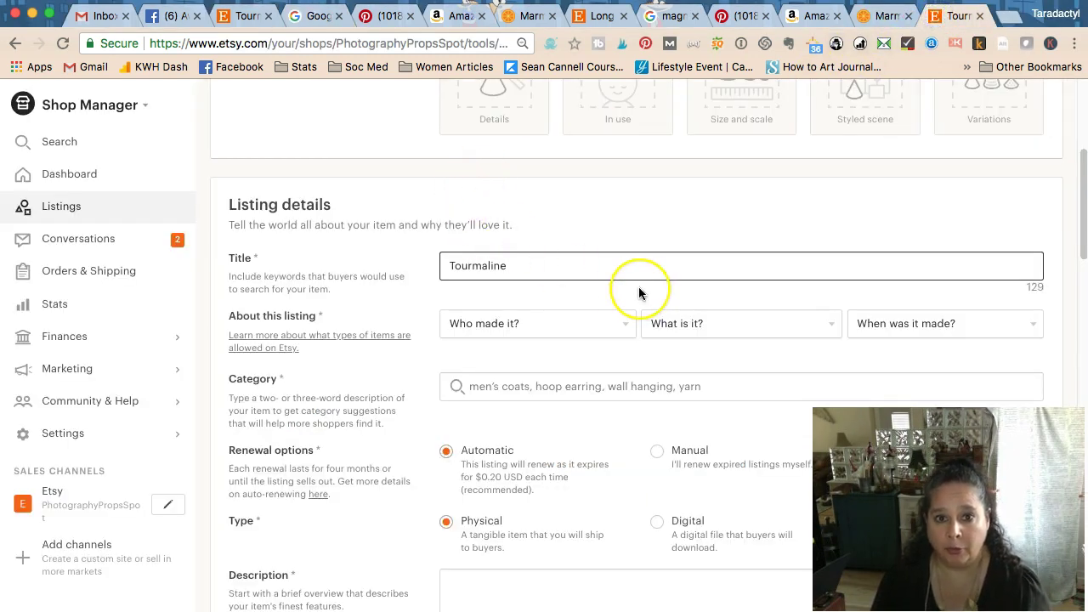
pyautogui.press('super+v')
pyautogui.write('Se')
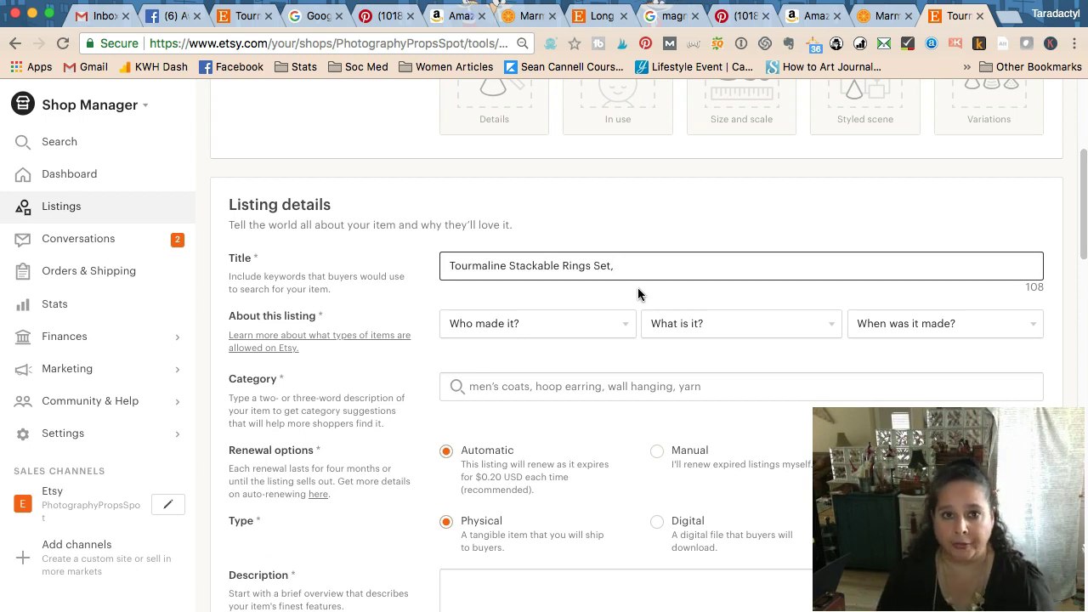
# Step: Review the original tourmaline ring listing's description and title wording, focusing on the word "set"
pyautogui.click(245, 15)
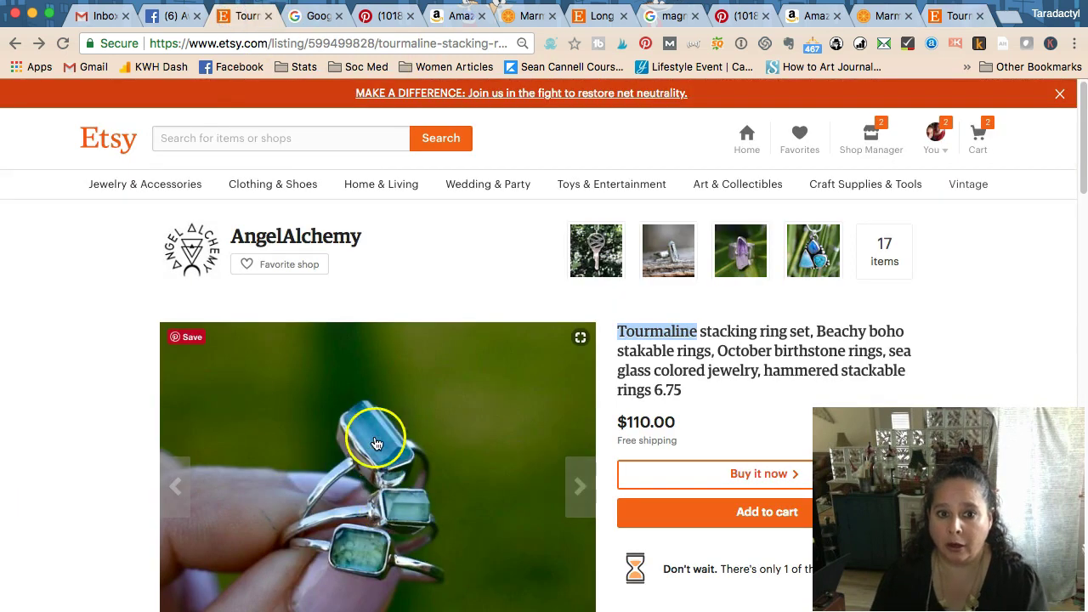
pyautogui.scroll(-5, 324, 477)
pyautogui.scroll(1, 327, 481)
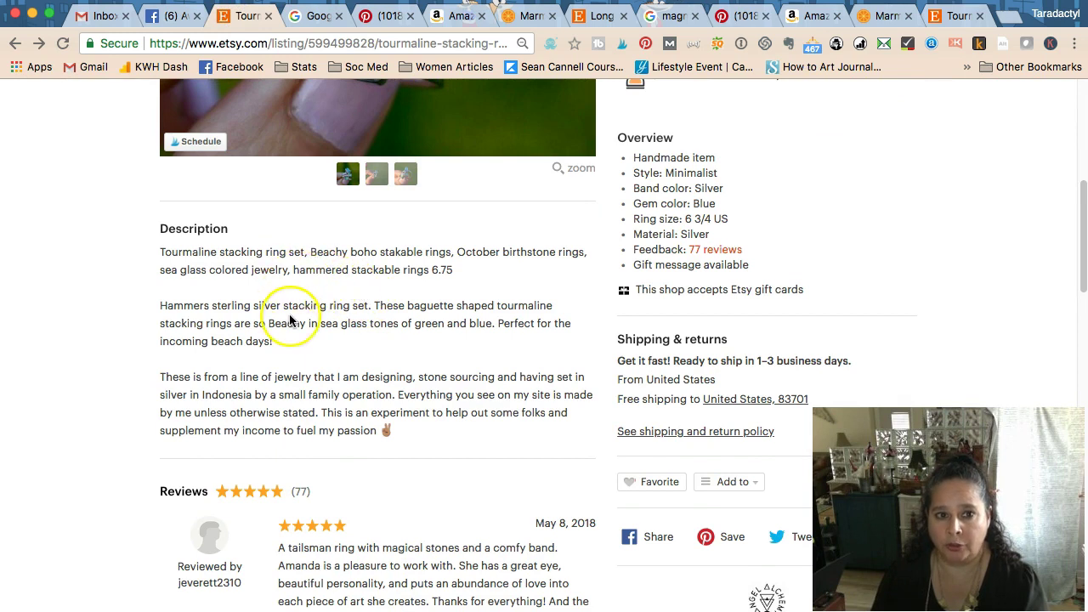
pyautogui.scroll(2, 290, 316)
pyautogui.doubleClick(297, 290)
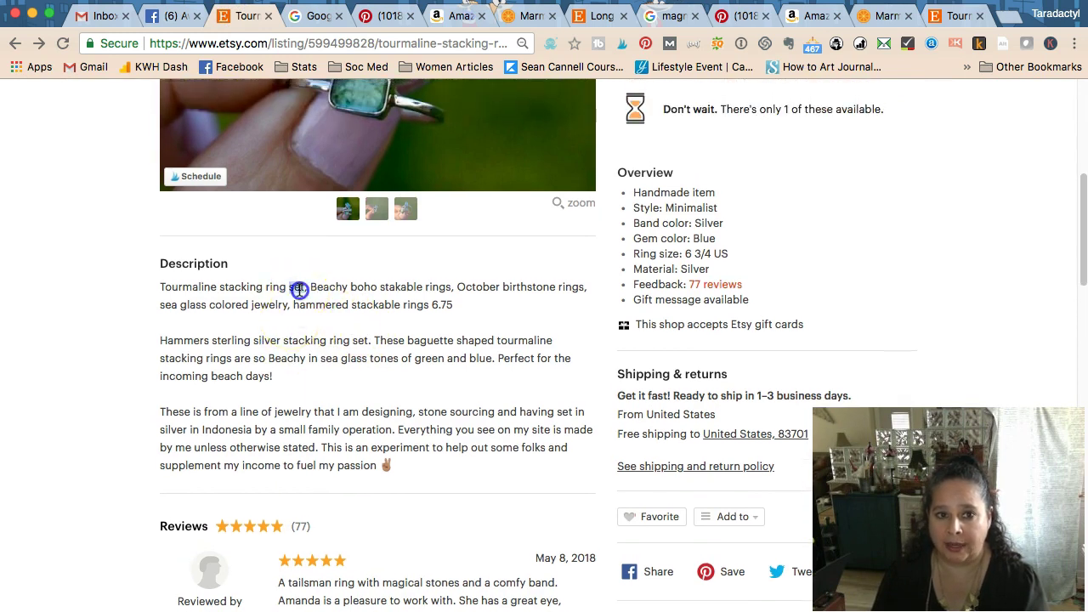
pyautogui.scroll(5, 417, 435)
pyautogui.scroll(2, 417, 432)
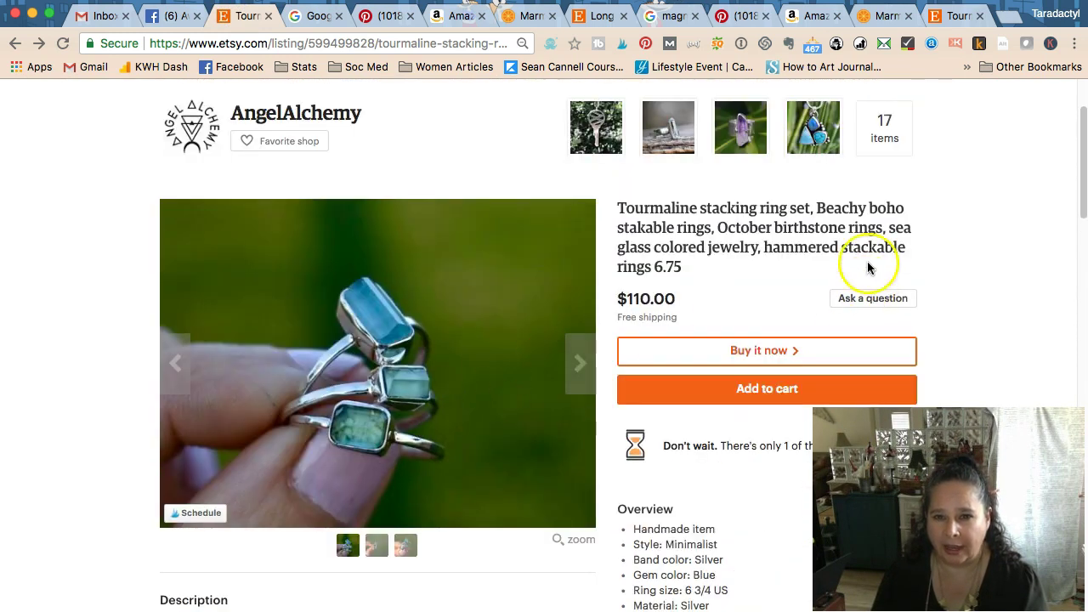
pyautogui.doubleClick(799, 207)
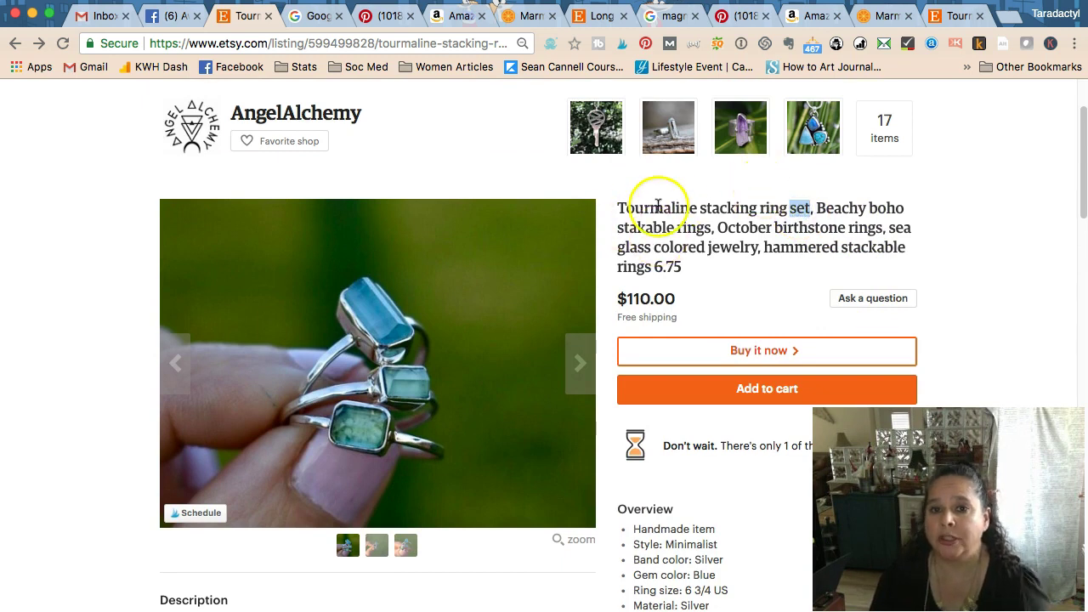
# Step: Check Google's search suggestions for "stacking"
pyautogui.click(311, 22)
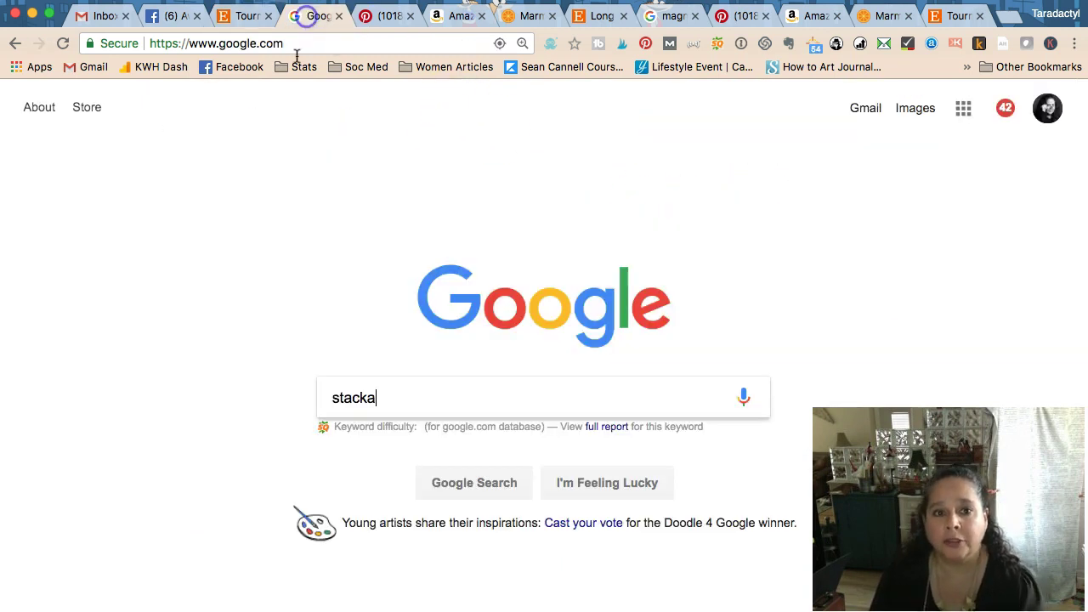
pyautogui.click(372, 397)
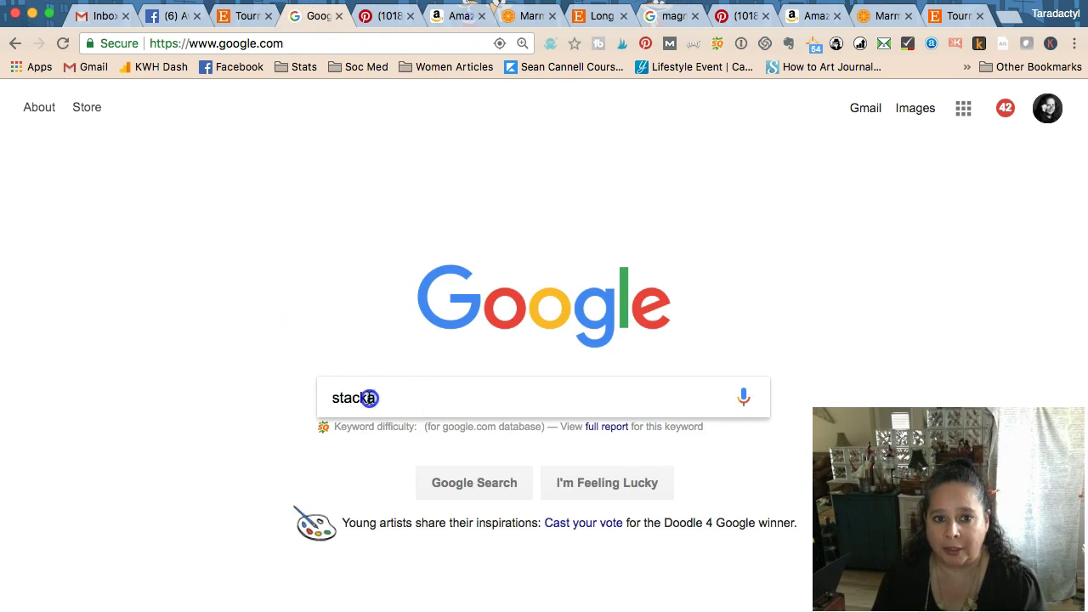
pyautogui.press('BackSpace')
pyautogui.write('ing')
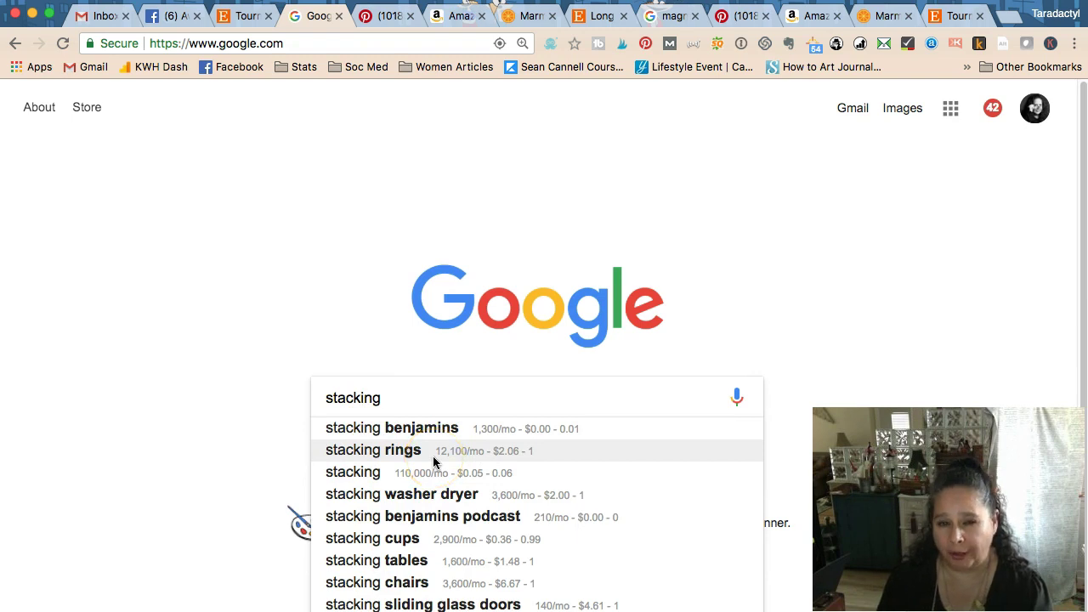
# Step: In the notes document, replace the word "Stackable" so that the keyword reads "Stacking Rings"
pyautogui.press('super+Tab')
pyautogui.click(954, 205)
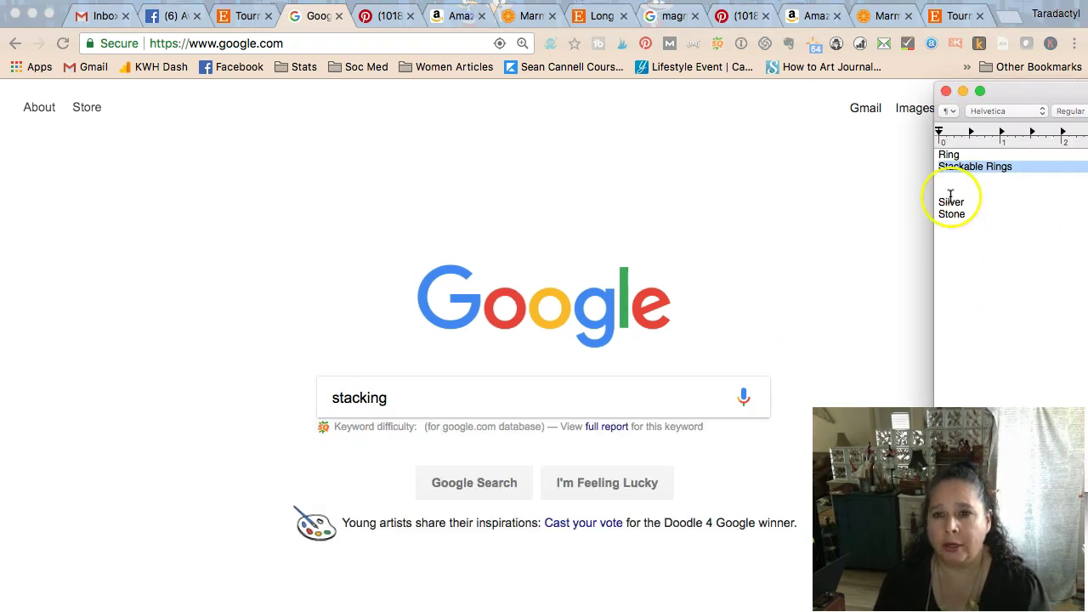
pyautogui.doubleClick(968, 165)
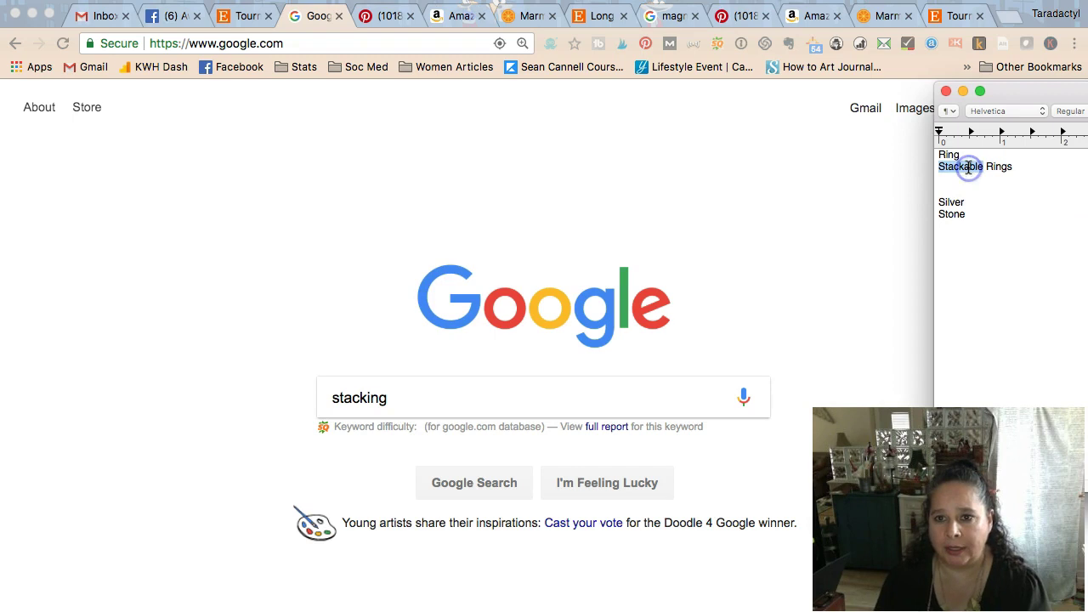
pyautogui.write('St')
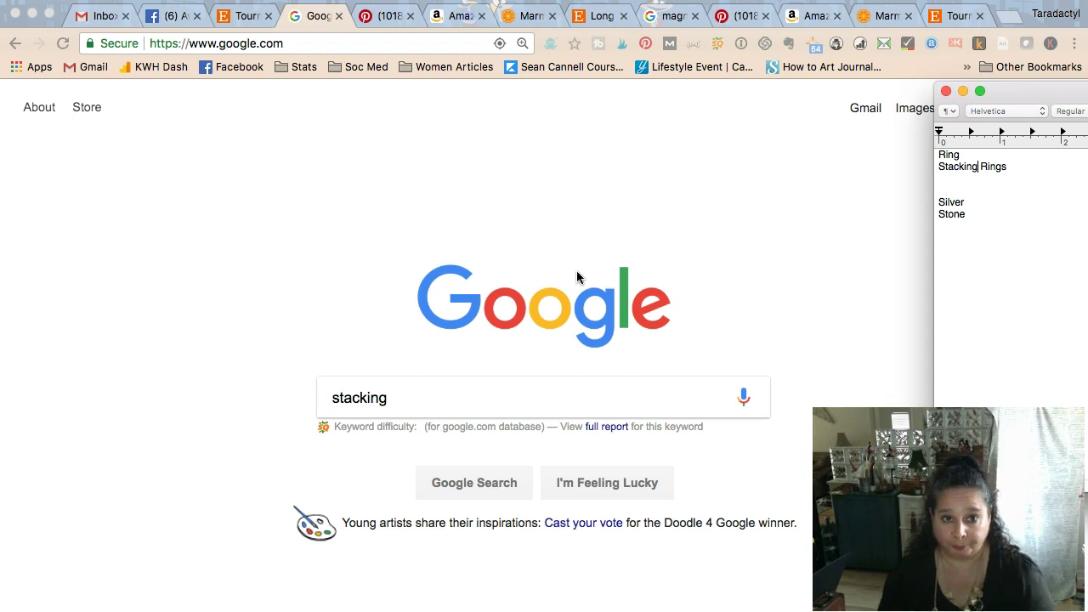
# Step: Compare the original listing's title with the new draft title, focusing on the word "jewelry"
pyautogui.click(235, 19)
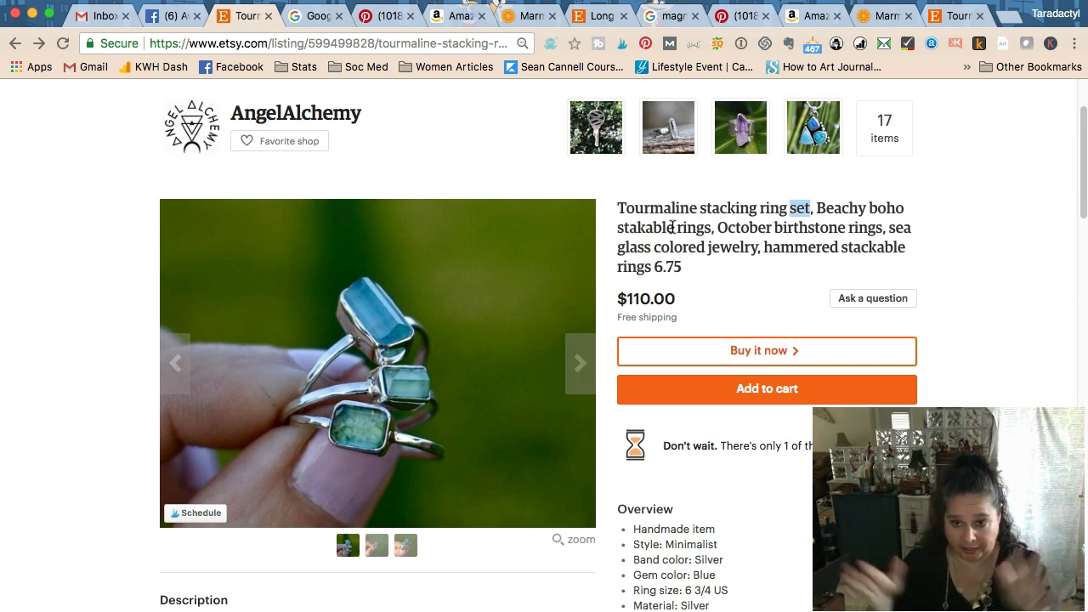
pyautogui.click(956, 15)
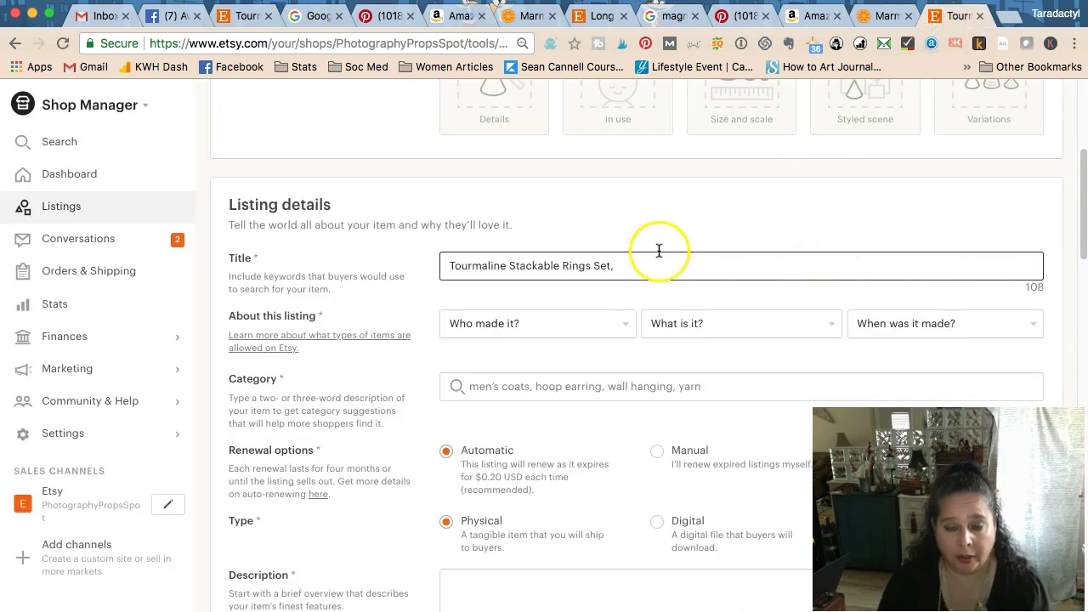
pyautogui.click(239, 18)
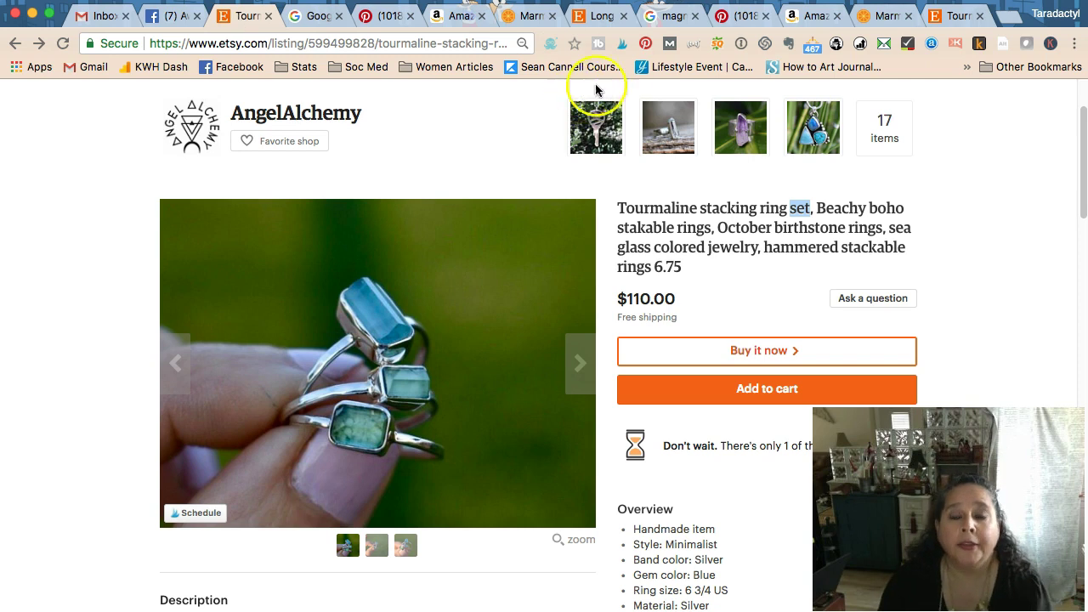
pyautogui.click(439, 121)
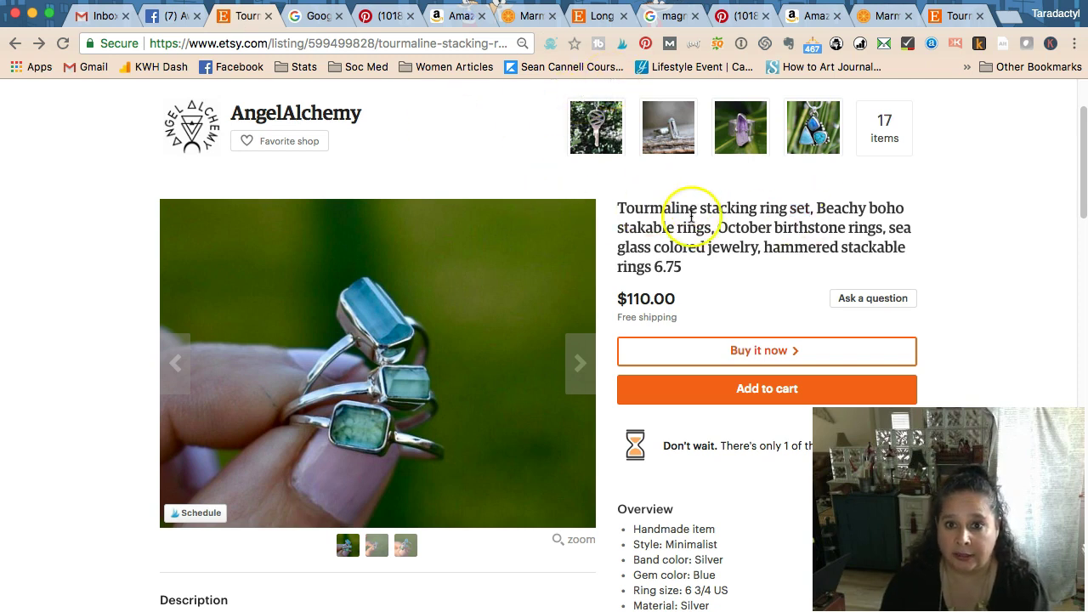
pyautogui.tripleClick(717, 246)
pyautogui.doubleClick(716, 245)
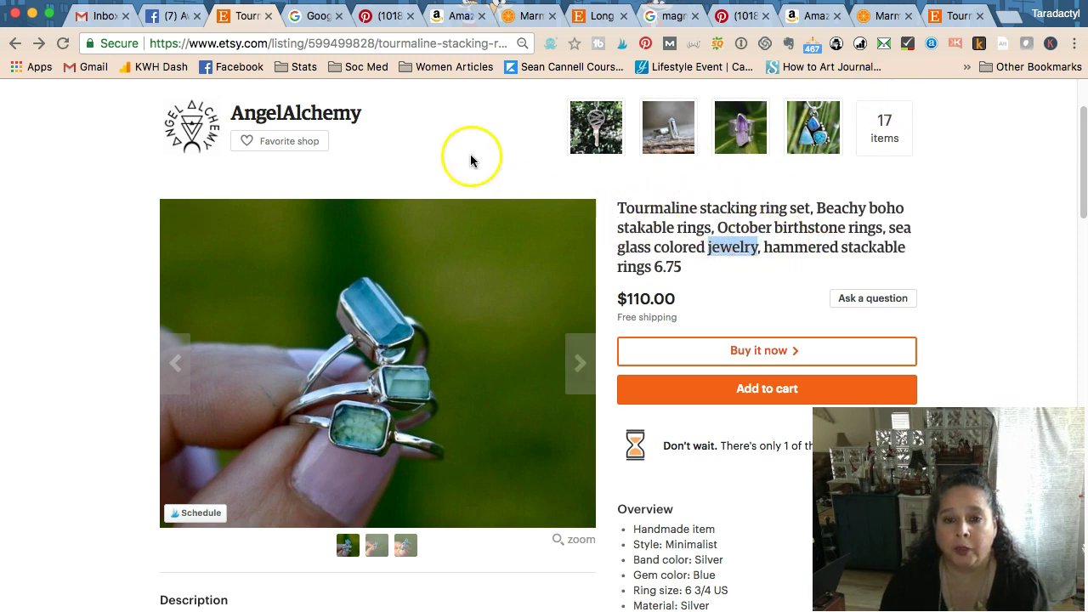
# Step: Examine the original listing's overview, photo and description for more keyword ideas, including whether the item is handmade
pyautogui.scroll(-1, 752, 240)
pyautogui.scroll(-2, 752, 241)
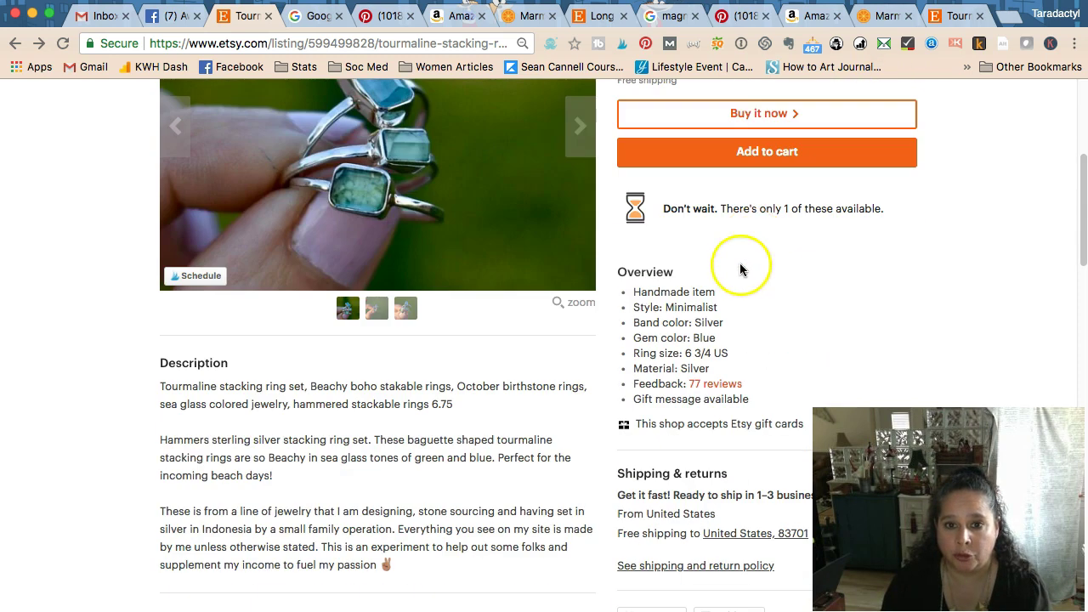
pyautogui.tripleClick(667, 293)
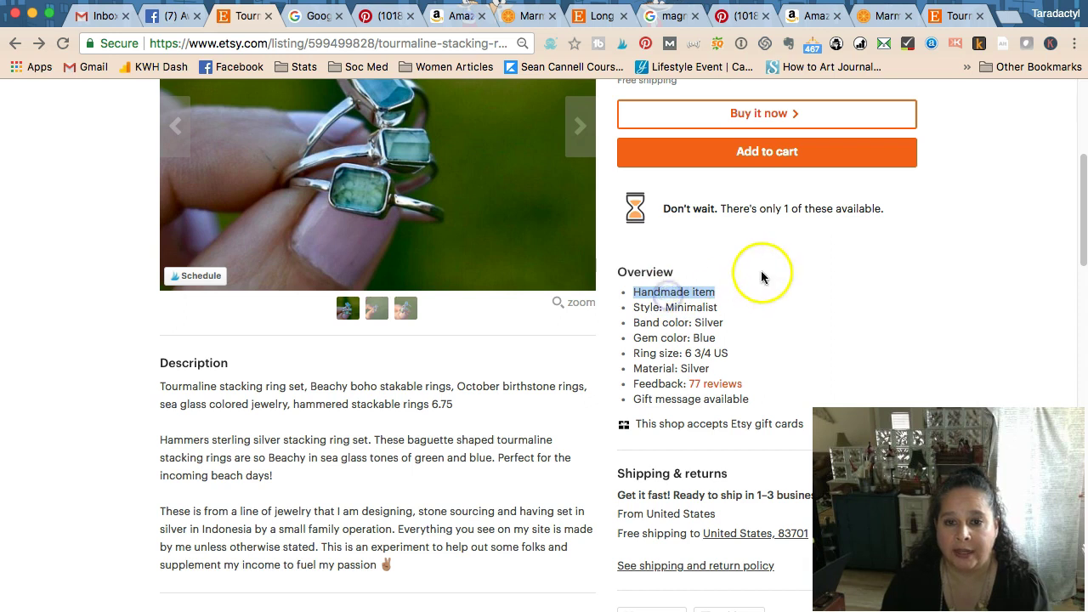
pyautogui.scroll(4, 760, 280)
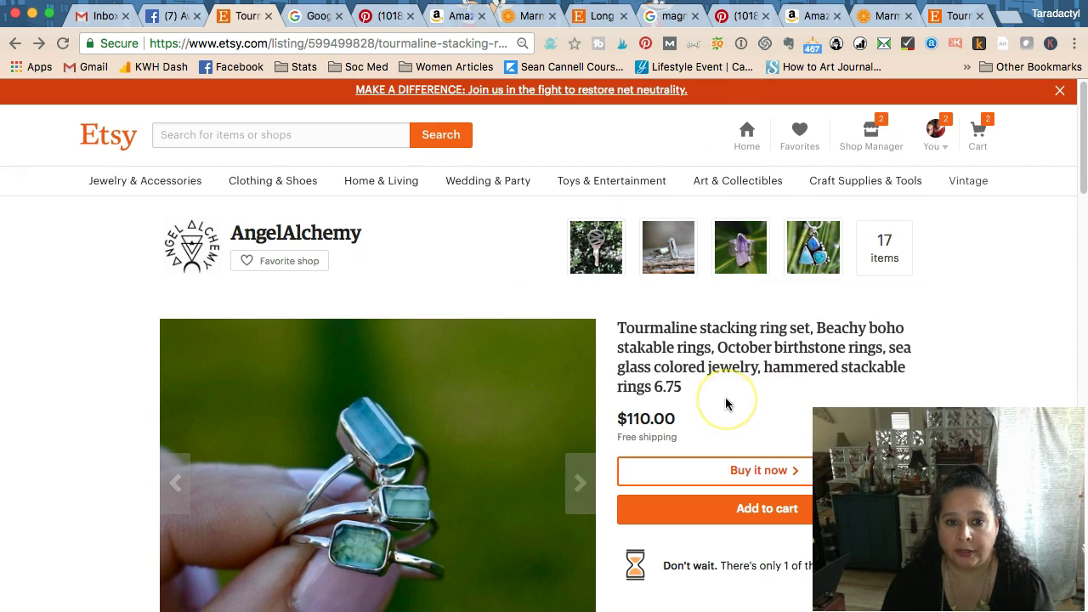
pyautogui.scroll(-1, 723, 401)
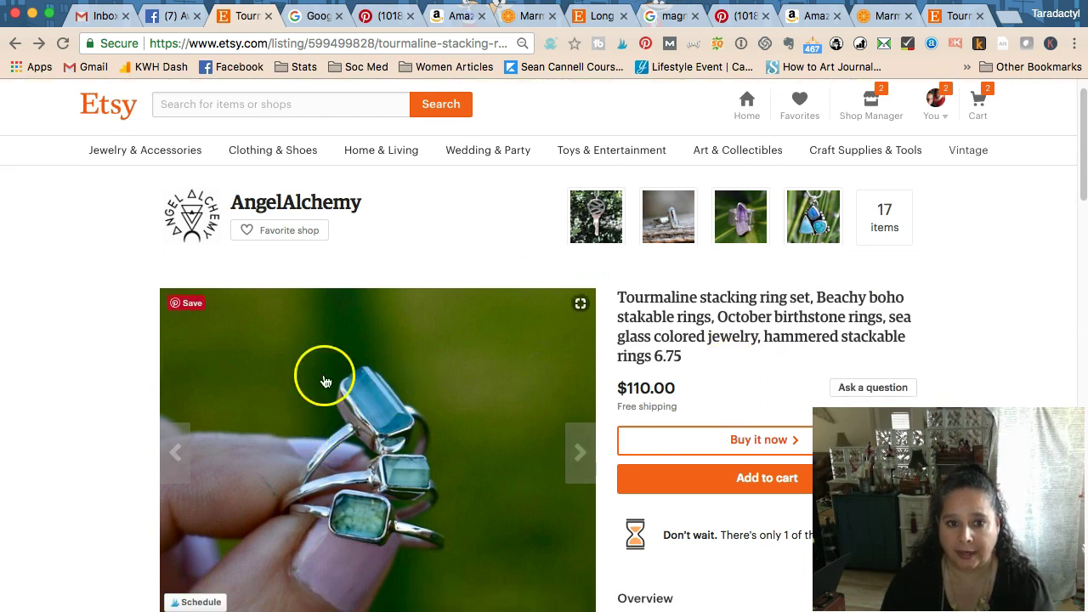
pyautogui.scroll(-3, 473, 536)
pyautogui.scroll(-3, 474, 536)
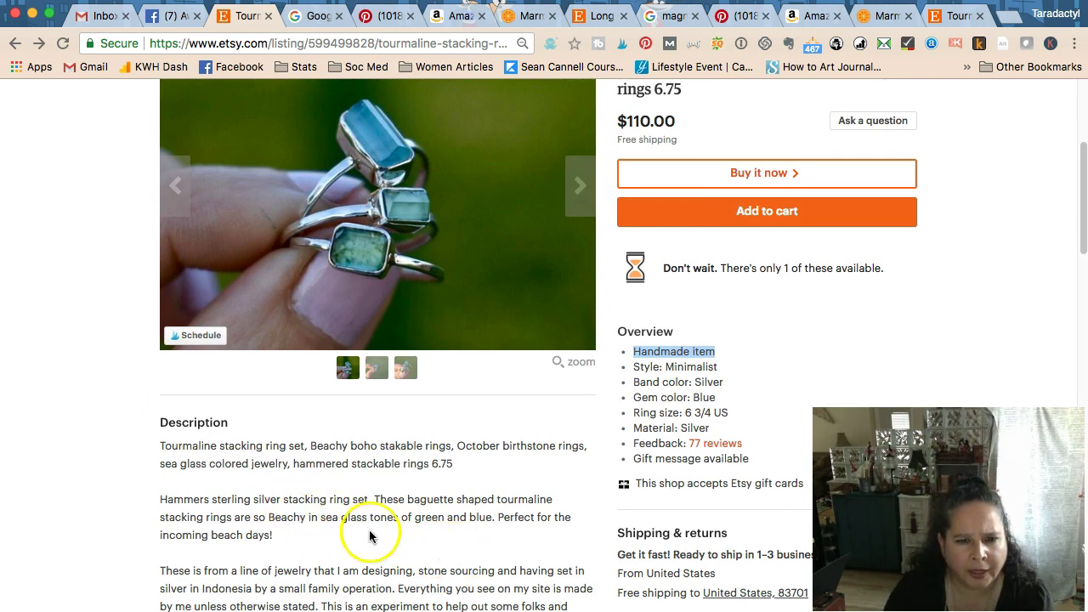
pyautogui.scroll(-2, 359, 532)
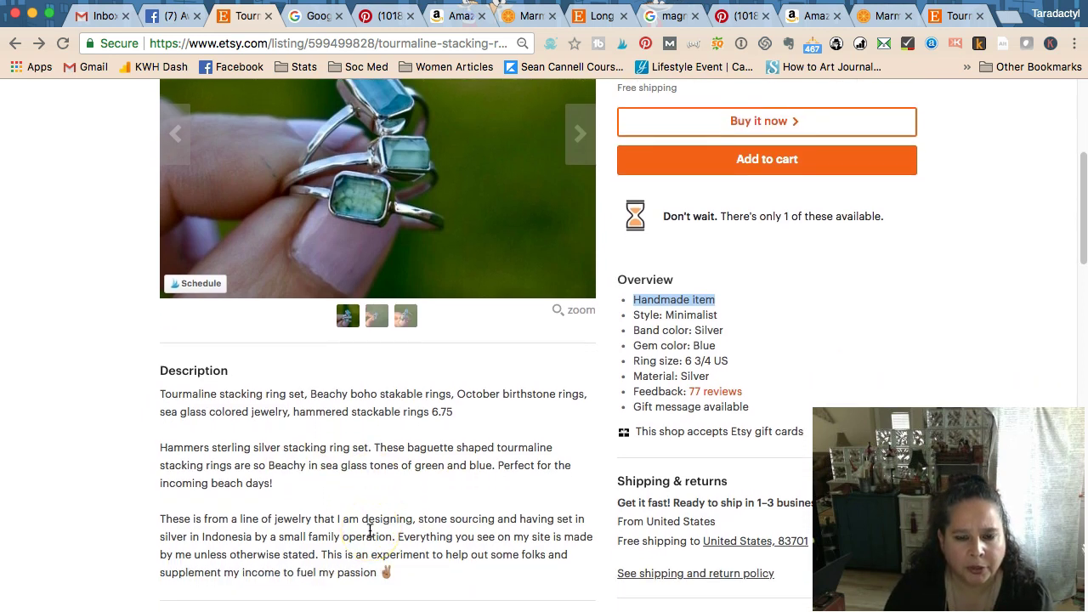
pyautogui.scroll(1, 369, 533)
pyautogui.scroll(-1, 368, 533)
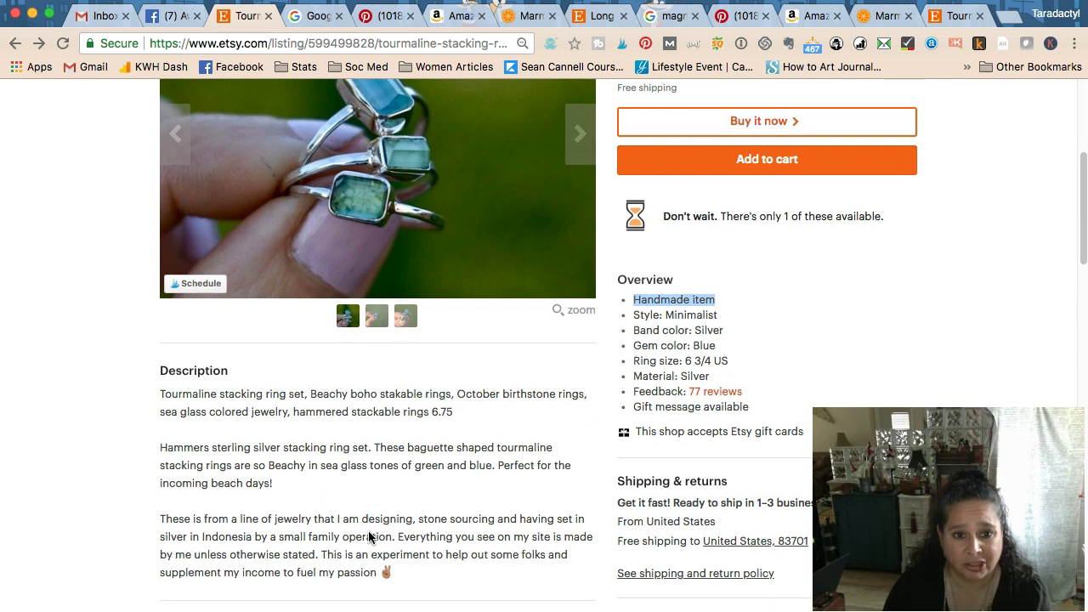
pyautogui.scroll(10, 369, 533)
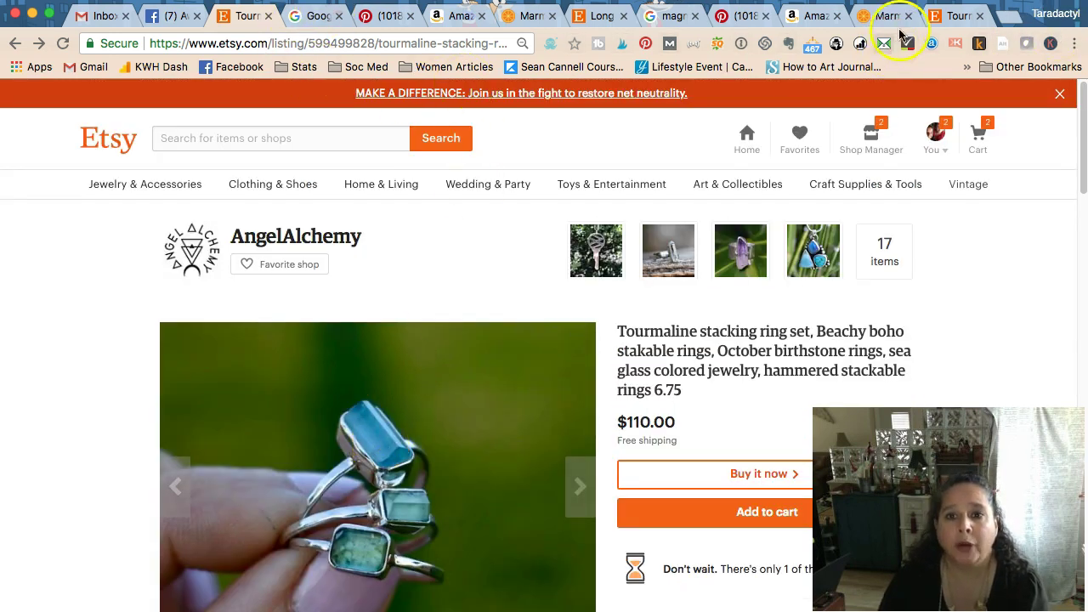
# Step: Append "Handmade Jewelry," to the new listing's title after "Tourmaline Stackable Rings Set,"
pyautogui.click(955, 16)
pyautogui.write('Handmad')
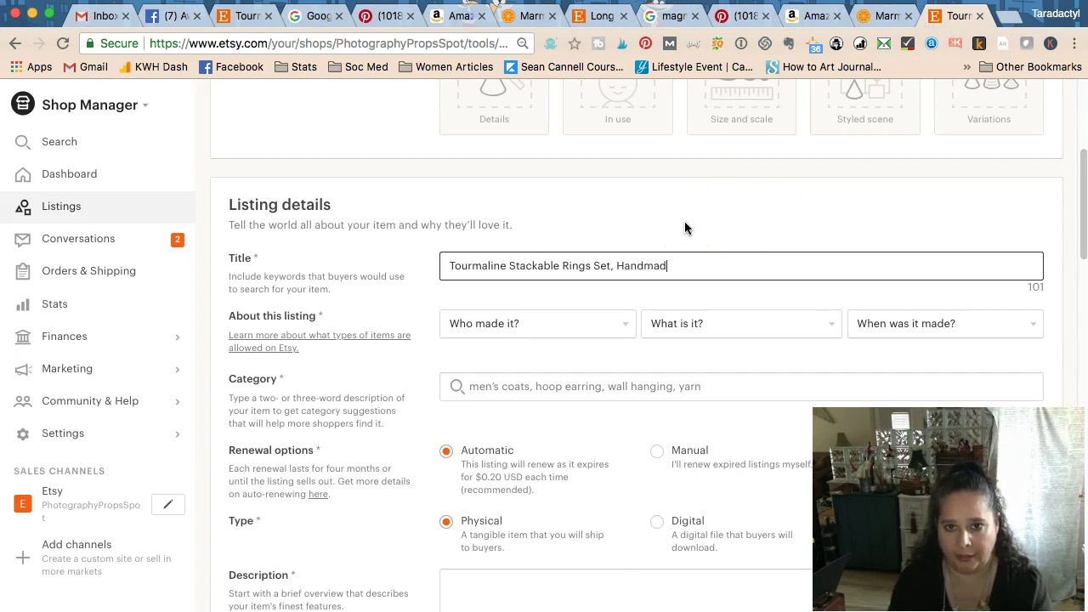
pyautogui.write('e Jewelry')
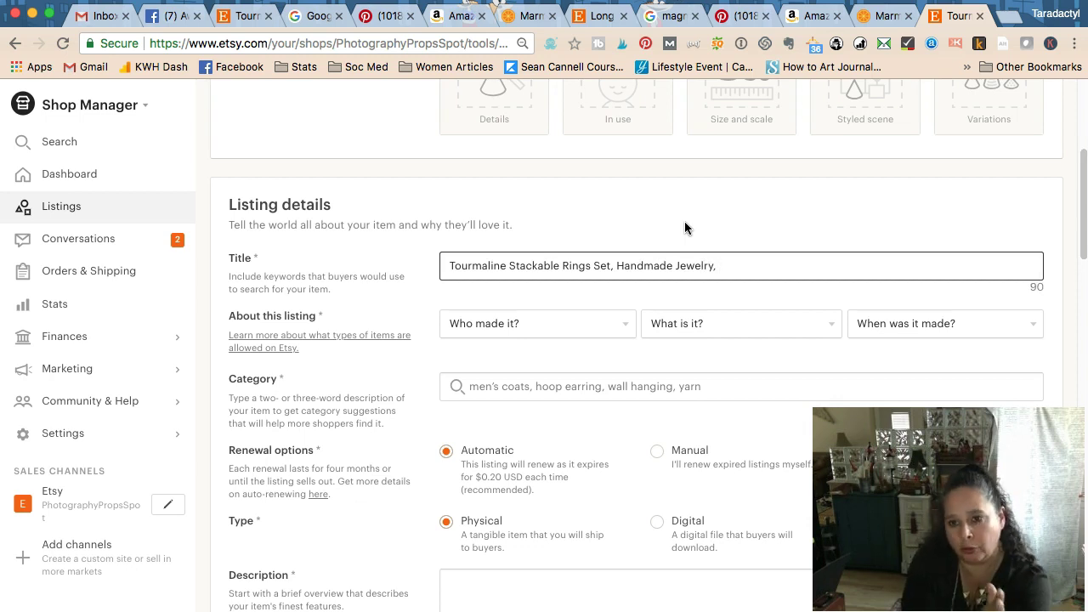
pyautogui.write(',')
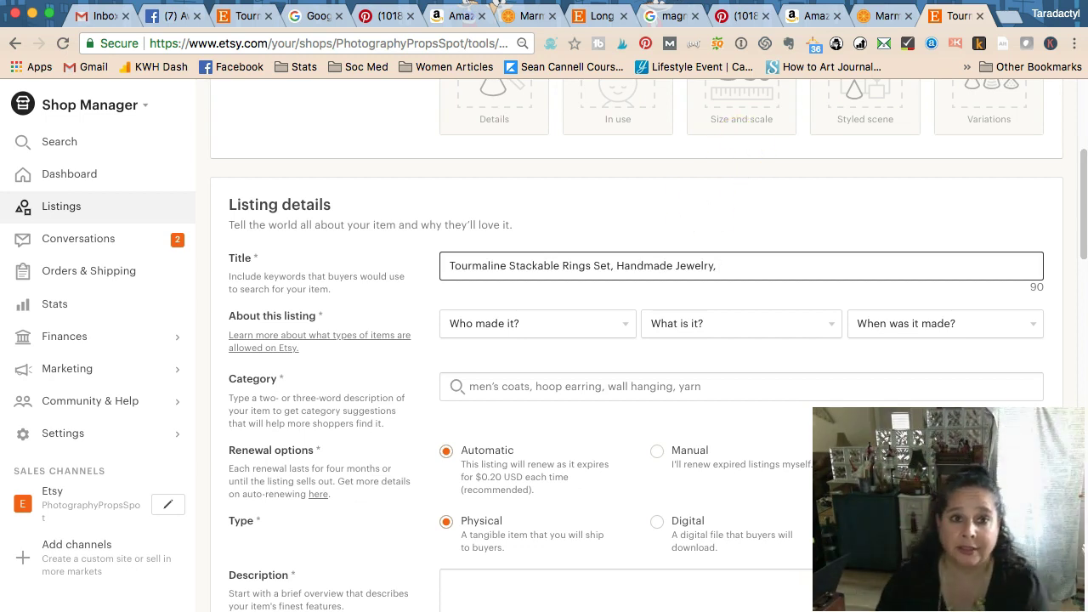
pyautogui.click(454, 169)
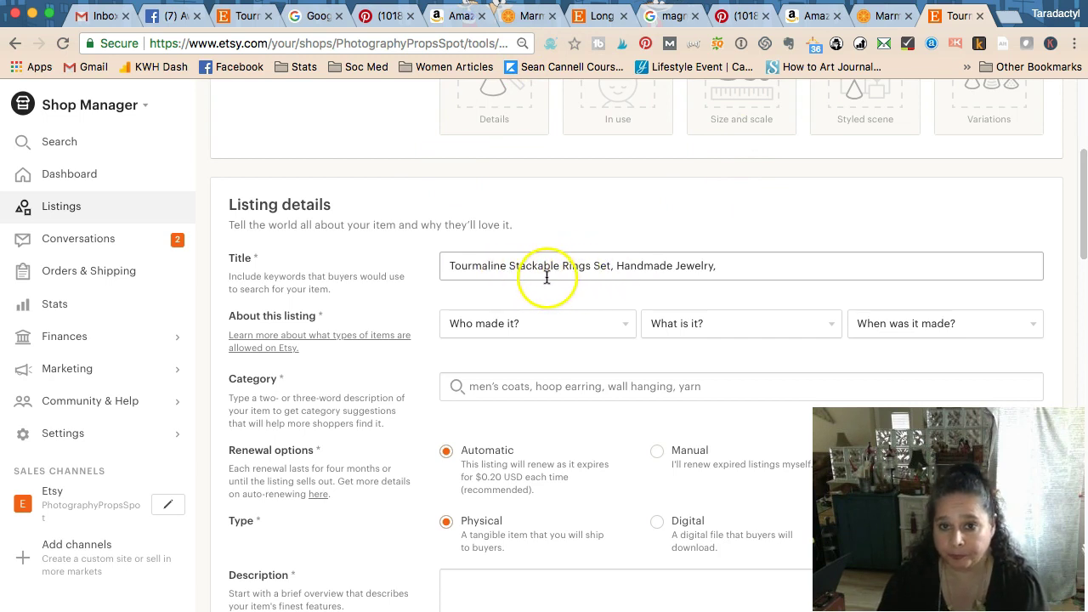
pyautogui.click(723, 266)
# Step: Check Google's search suggestions for "stacking rings"
pyautogui.click(302, 15)
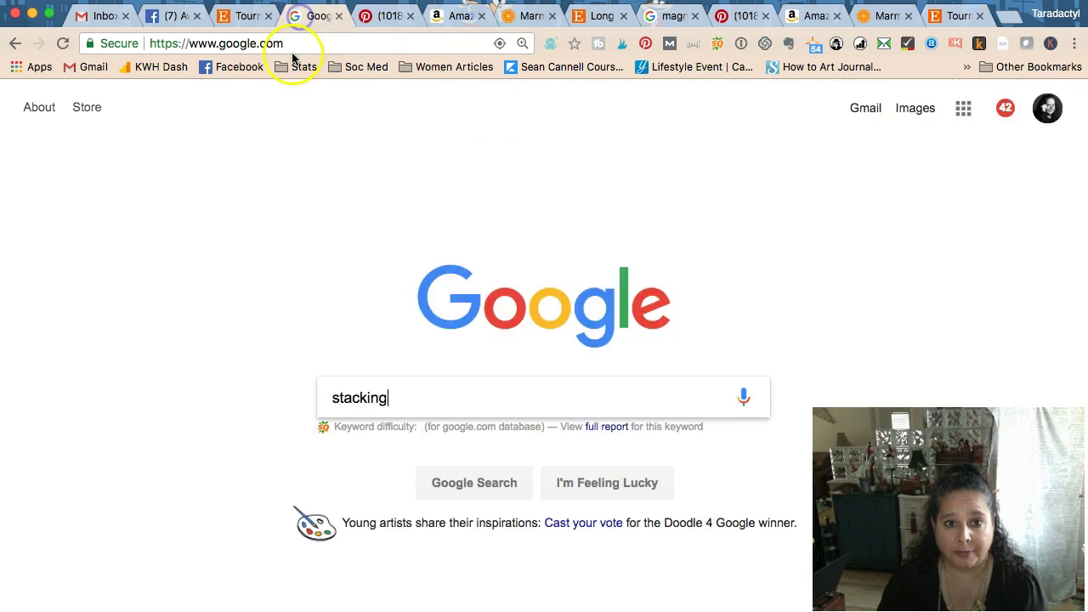
pyautogui.write('ric')
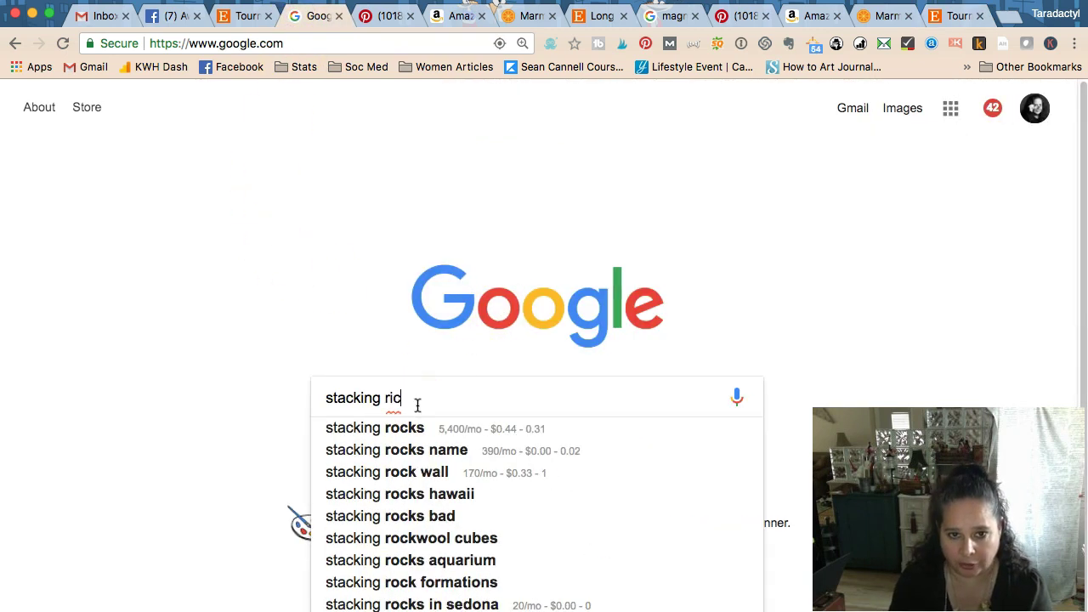
pyautogui.press('BackSpace')
pyautogui.write('ngs')
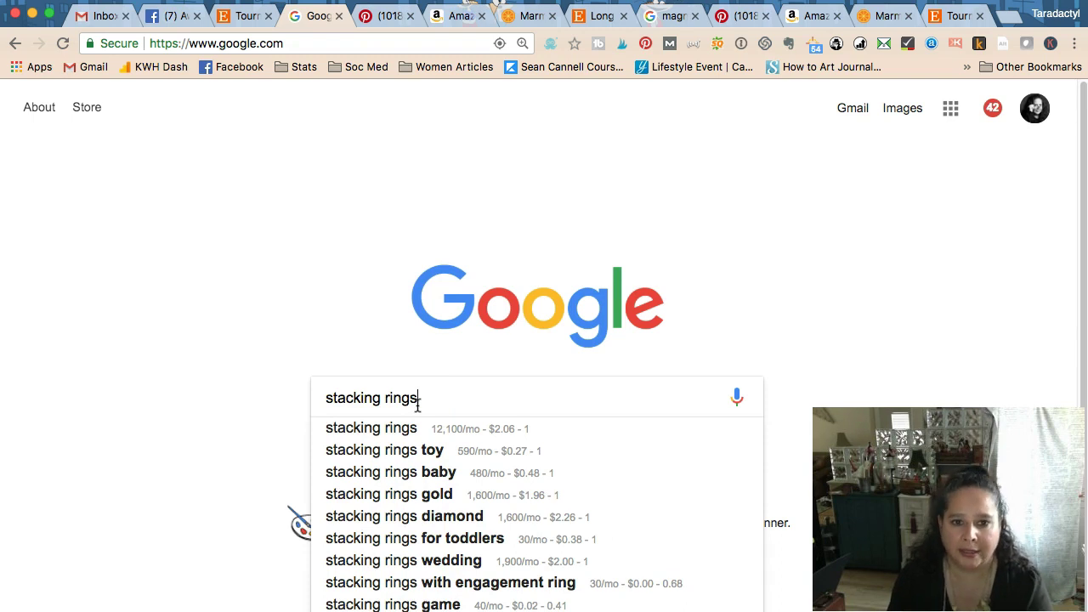
# Step: Replace the Google query with "stackable ring" and check its suggestions
pyautogui.tripleClick(417, 402)
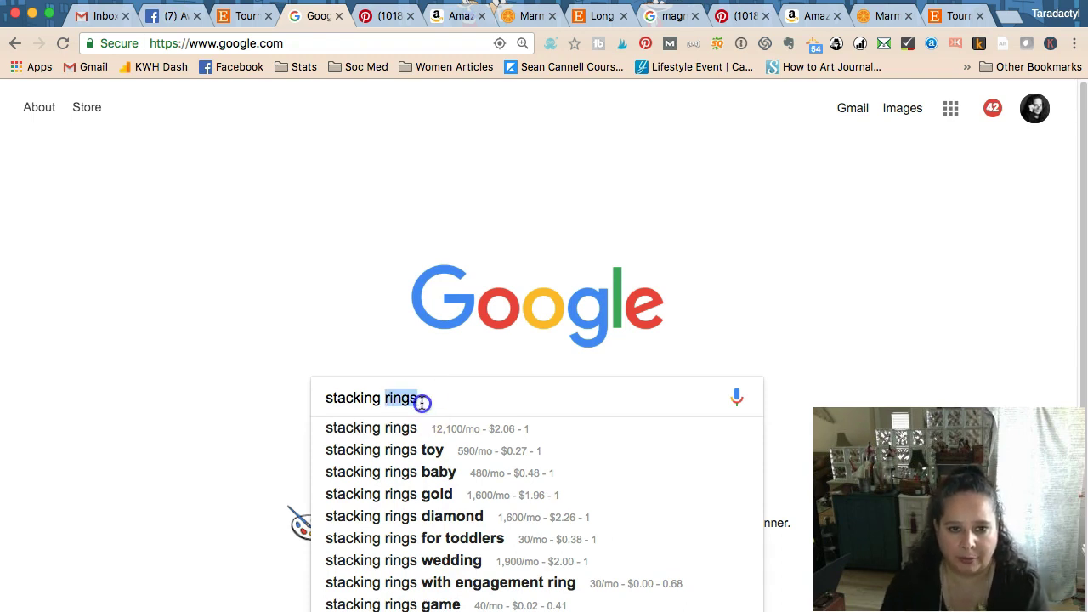
pyautogui.write('stackag')
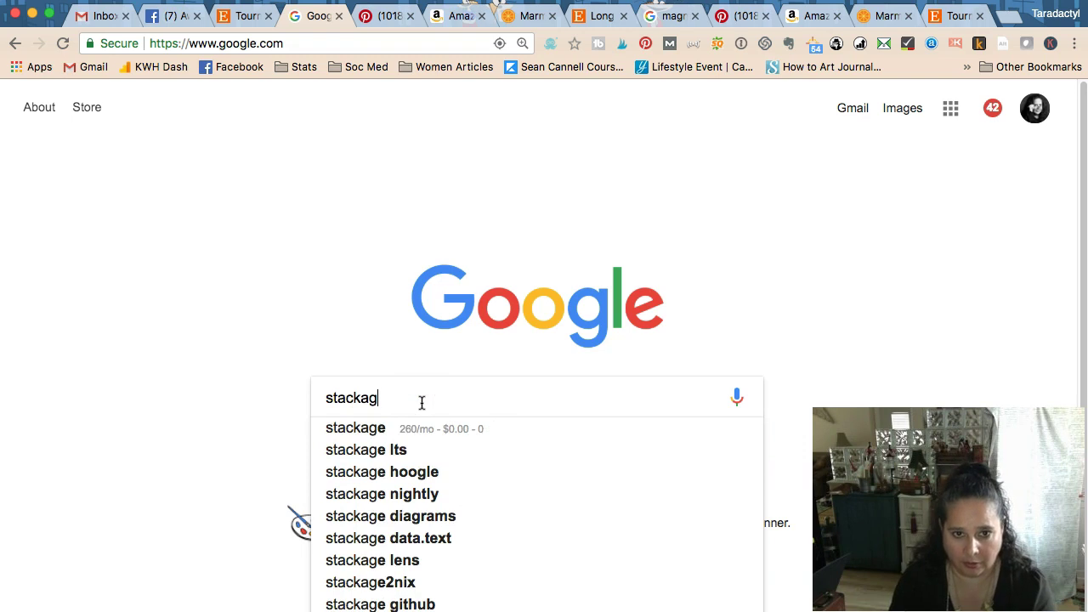
pyautogui.press('BackSpace')
pyautogui.write('ble ')
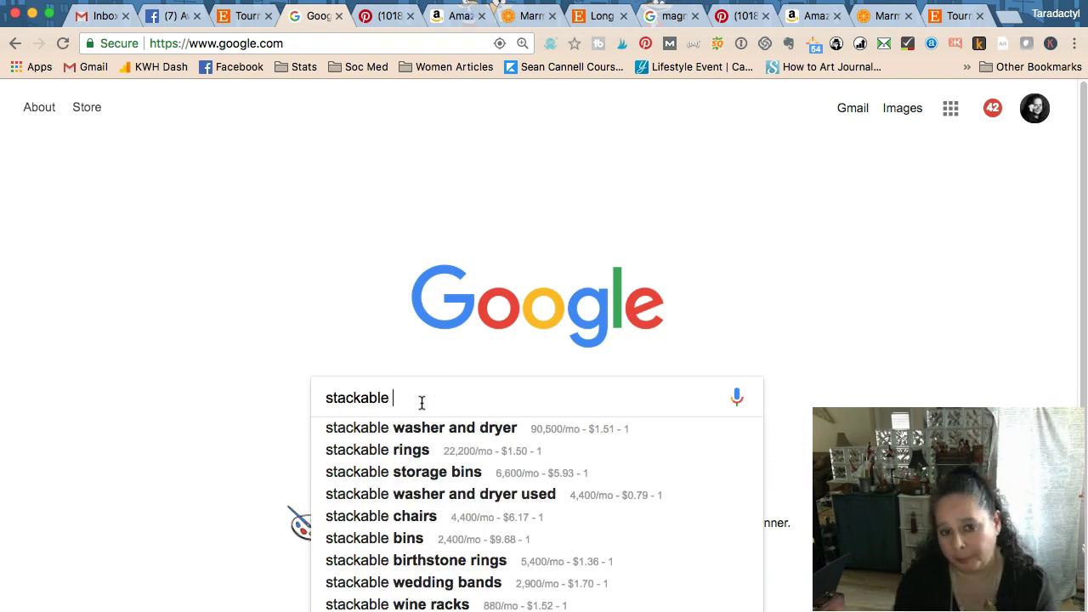
pyautogui.write('ring')
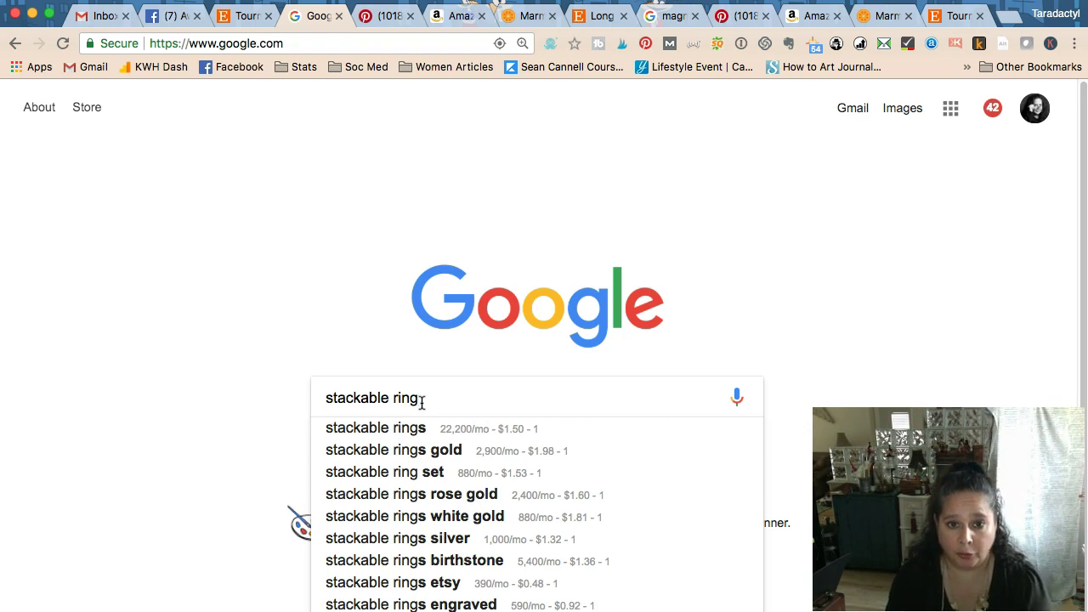
# Step: Review the remaining Google suggestions for "stackable ring", down to the end of the list
pyautogui.scroll(-1, 435, 432)
pyautogui.scroll(-1, 435, 431)
pyautogui.click(438, 430)
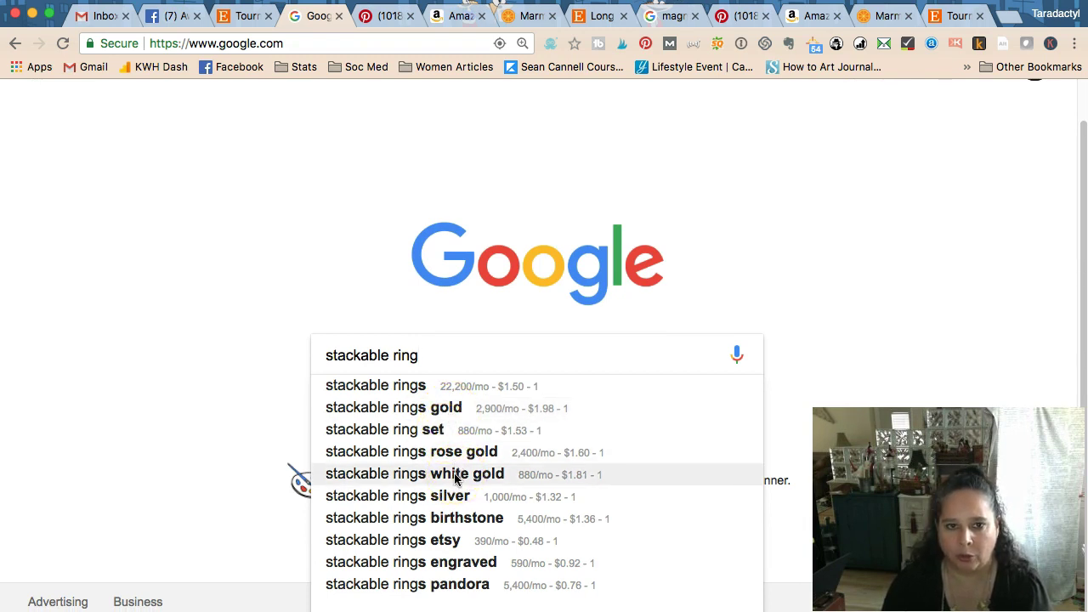
# Step: Check the Etsy listing's description for the ring metal and change "Silver" to "Sterling Silver" in the keyword notes
pyautogui.click(242, 16)
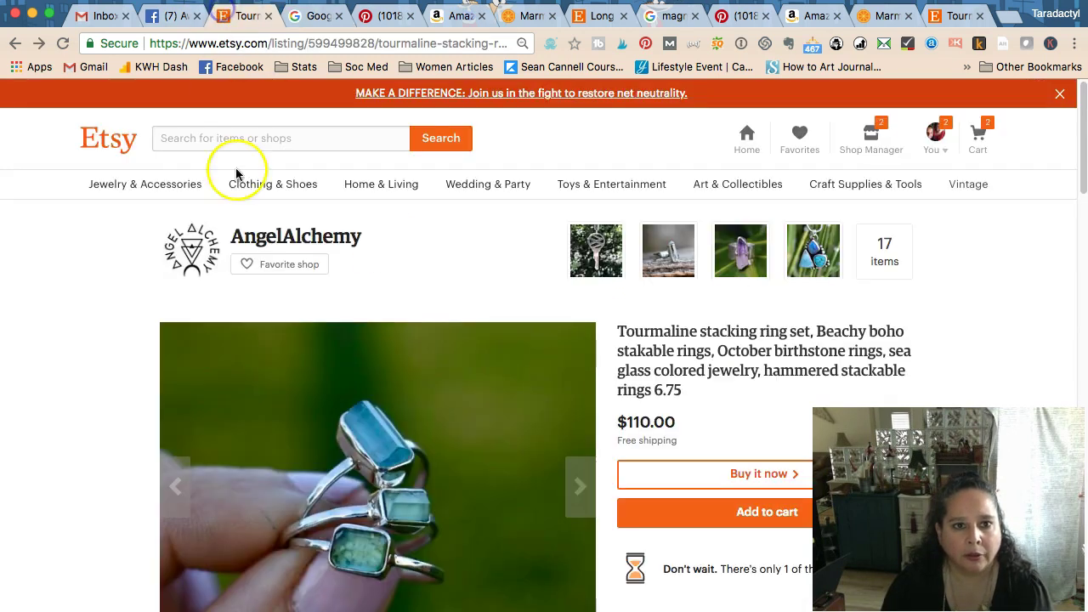
pyautogui.scroll(-5, 427, 380)
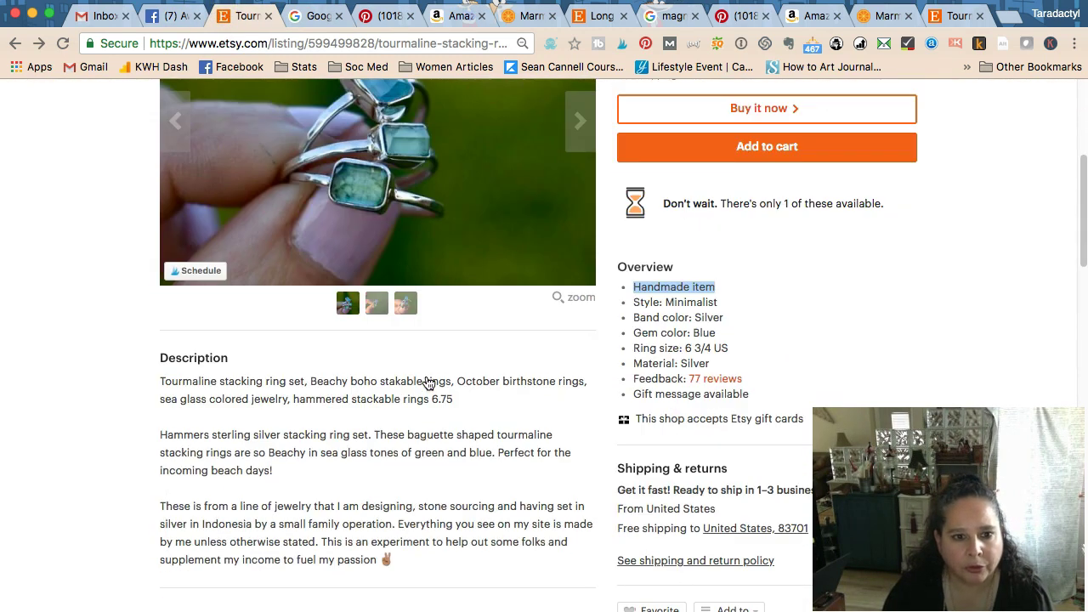
pyautogui.scroll(5, 427, 384)
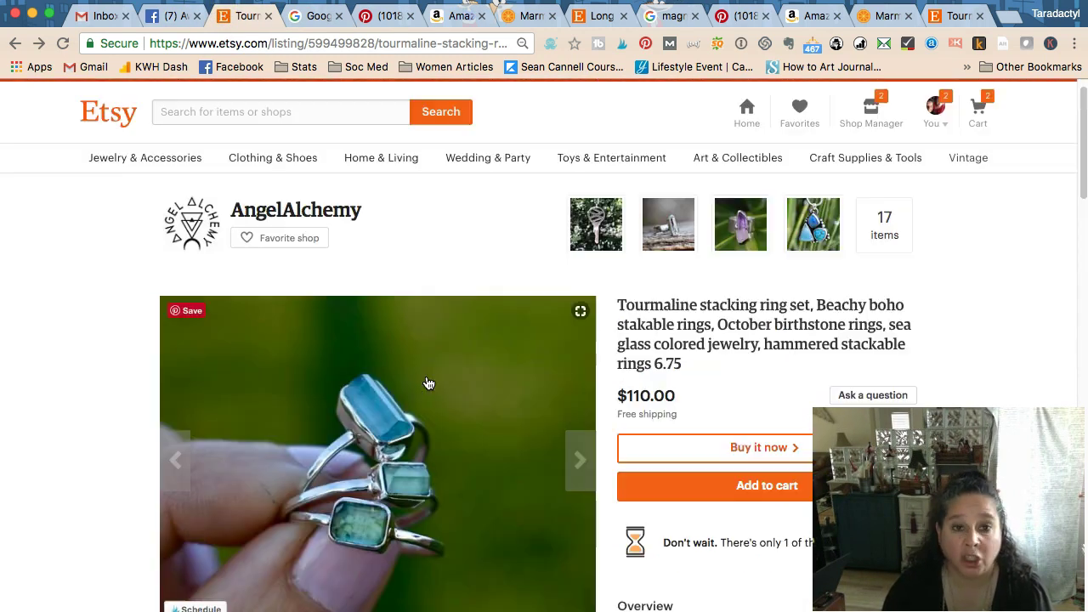
pyautogui.press('super+Tab')
pyautogui.click(940, 201)
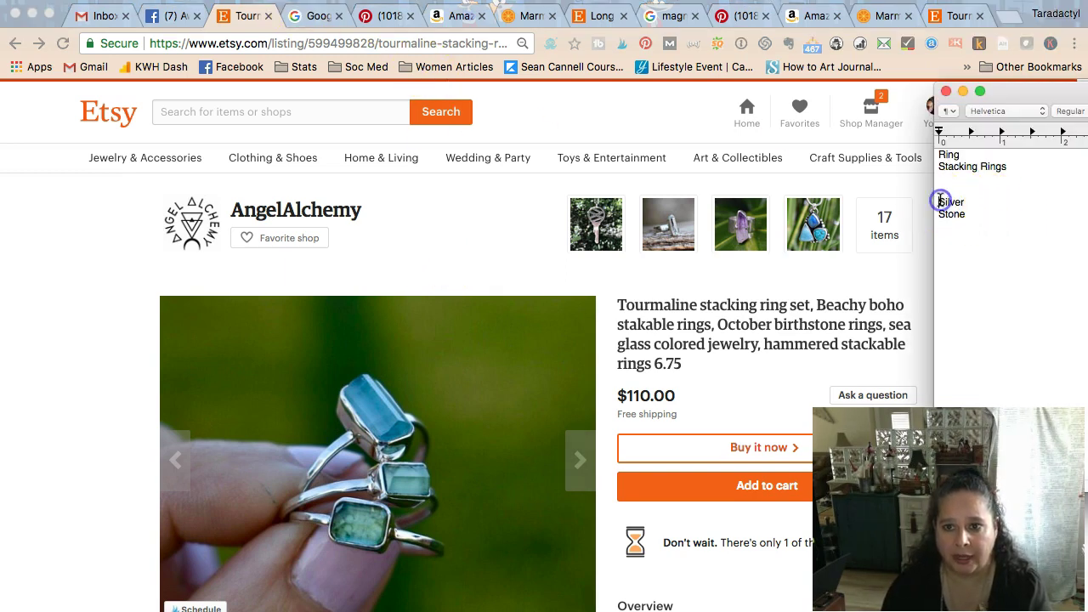
pyautogui.write('Sterling')
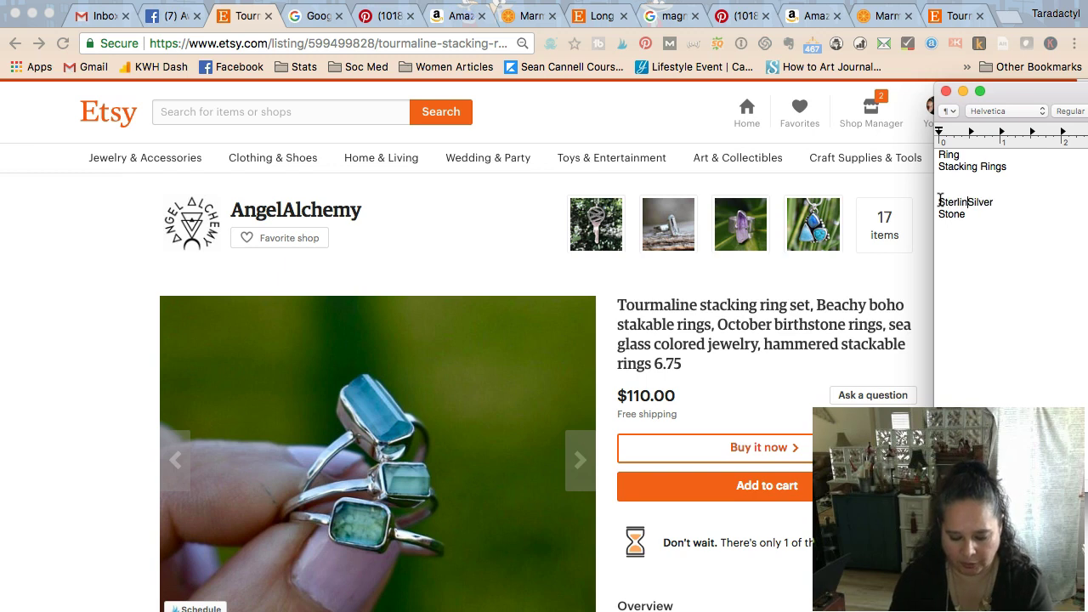
# Step: Return to the Google query "stackable ring" and look through its suggestions for set and sterling silver phrases
pyautogui.click(319, 19)
pyautogui.click(464, 391)
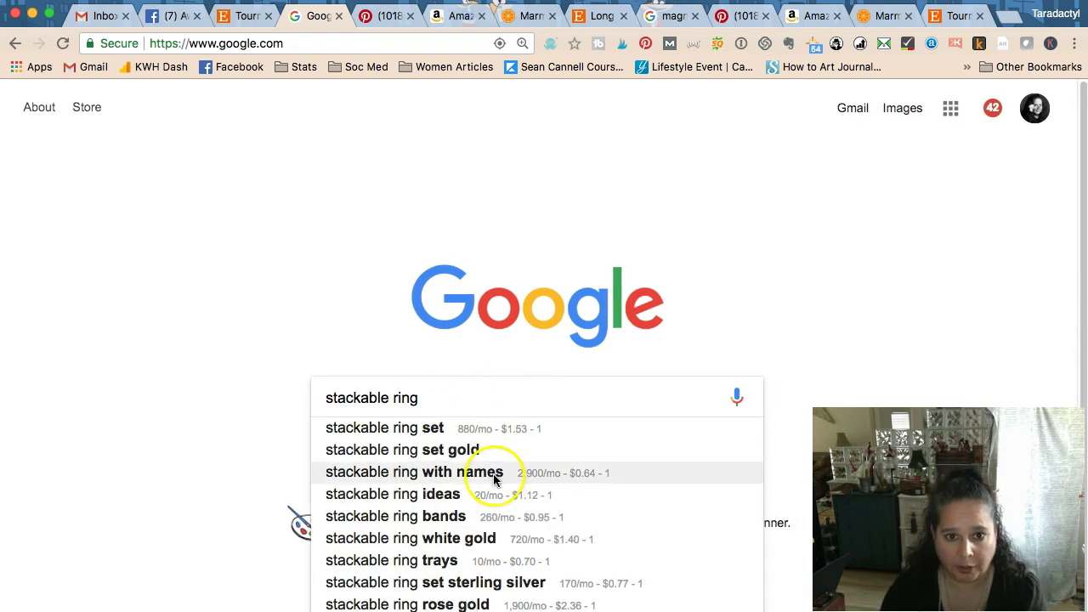
pyautogui.scroll(-1, 496, 481)
pyautogui.scroll(-2, 497, 482)
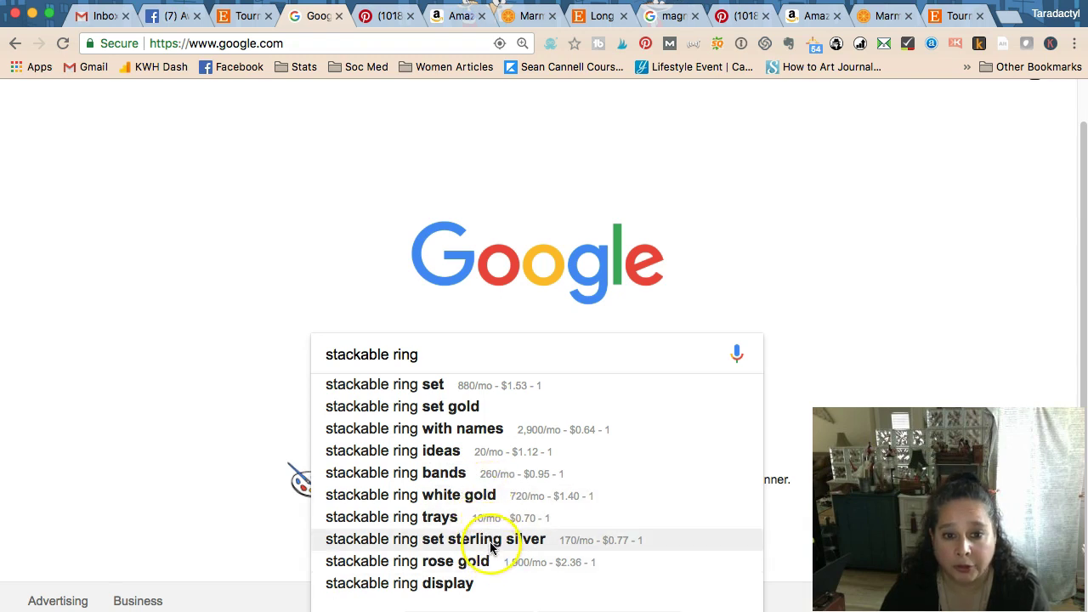
pyautogui.click(434, 360)
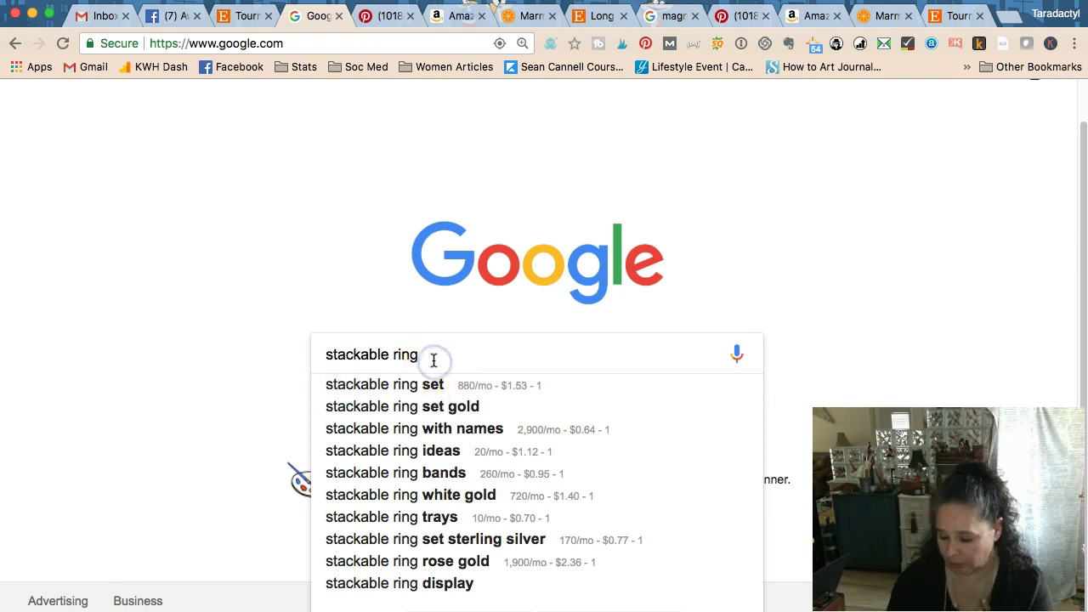
# Step: Run the Google search for "stackable ring" and check the suggestions offered on the results page
pyautogui.press('Return')
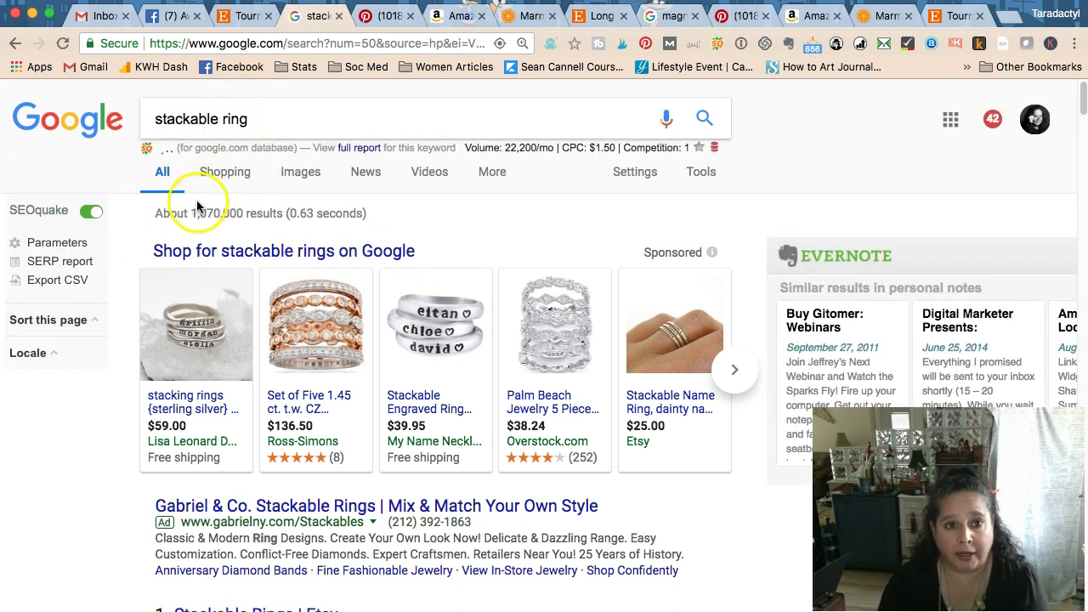
pyautogui.click(259, 125)
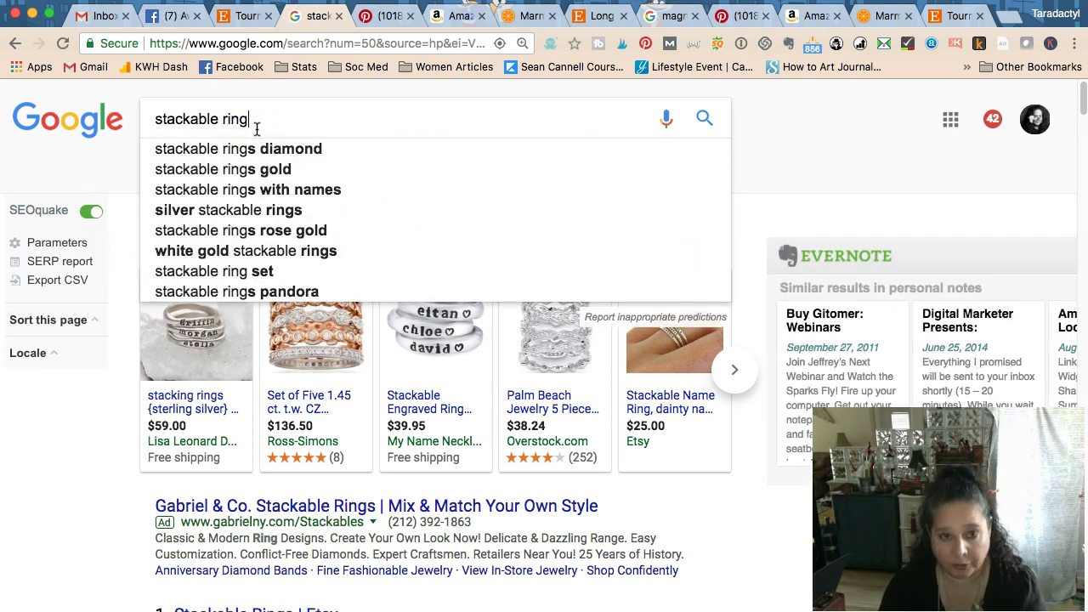
pyautogui.click(810, 153)
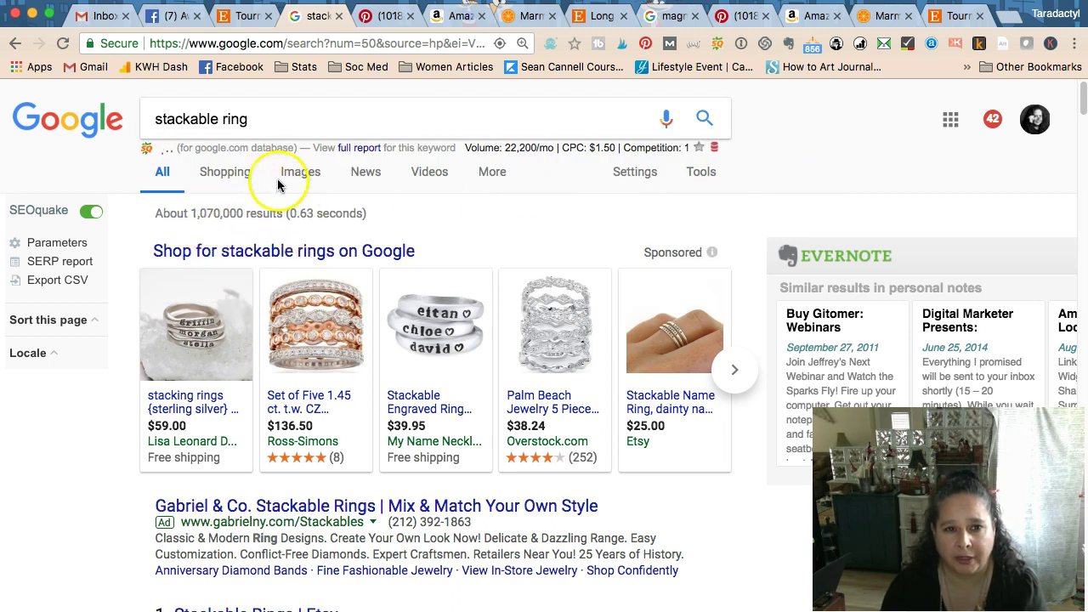
# Step: Search Google for the plural "stackable rings" and examine the related searches at the end of the results
pyautogui.click(253, 123)
pyautogui.write('s')
pyautogui.press('Return')
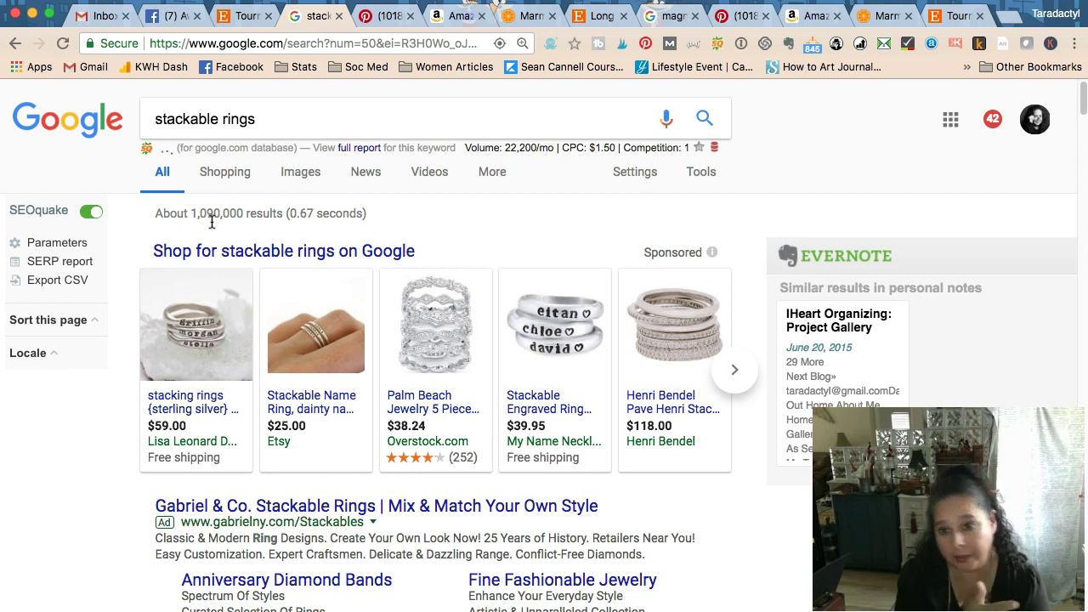
pyautogui.scroll(-20, 204, 272)
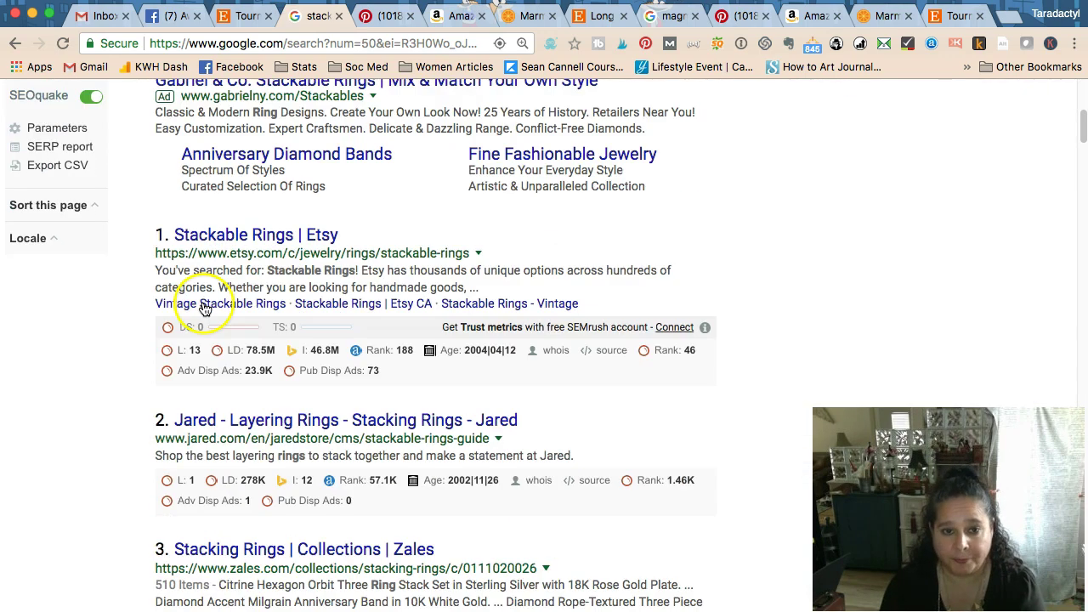
pyautogui.scroll(-20, 204, 307)
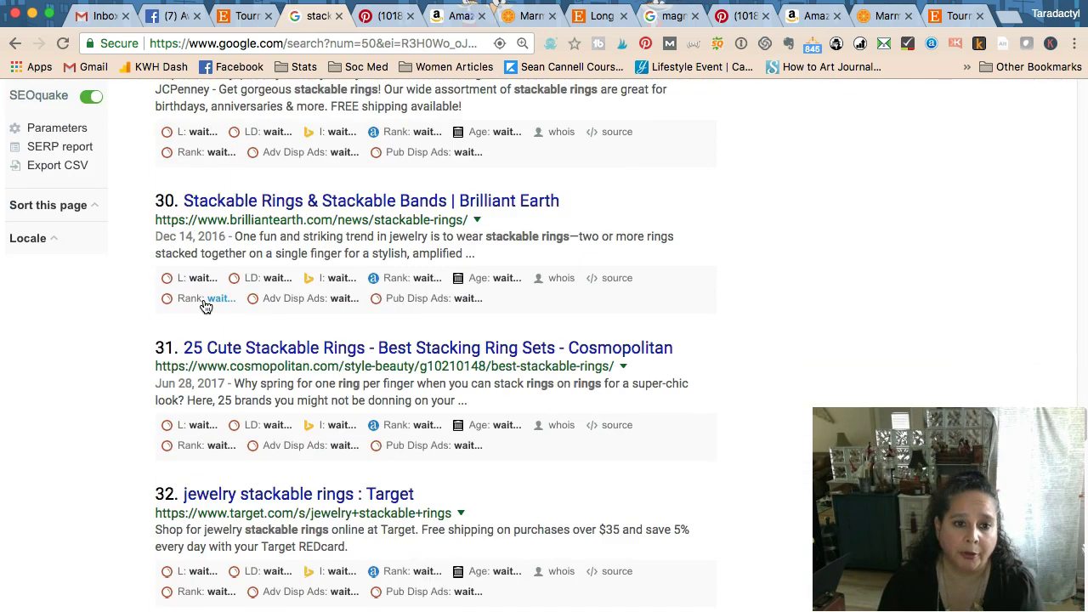
pyautogui.scroll(-10, 204, 307)
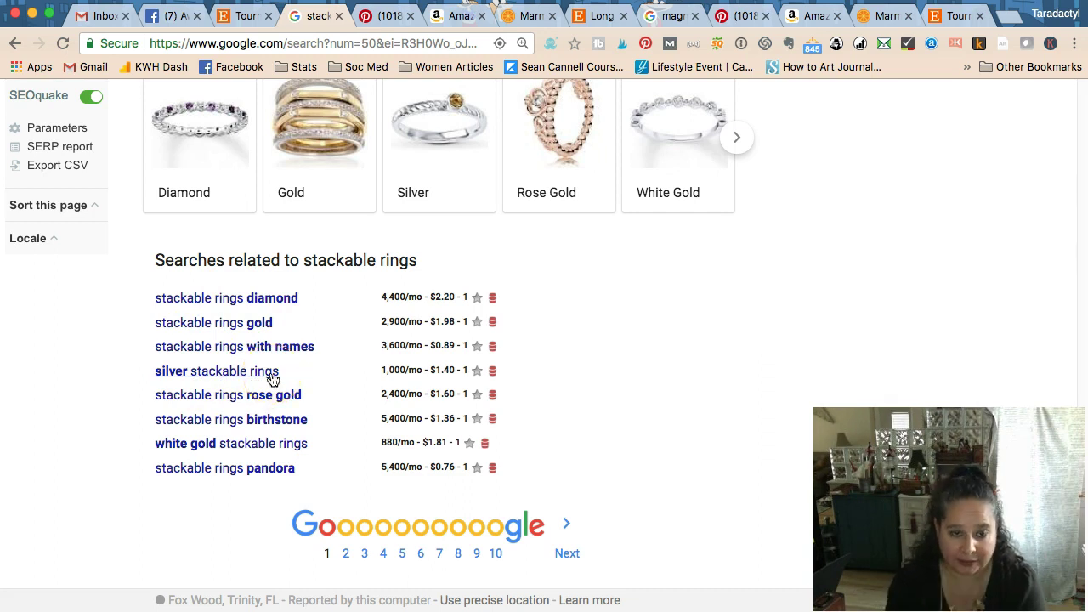
# Step: Add a "Google" heading with "silver stackable rings" beneath it at the end of the keyword notes
pyautogui.press('super+Tab')
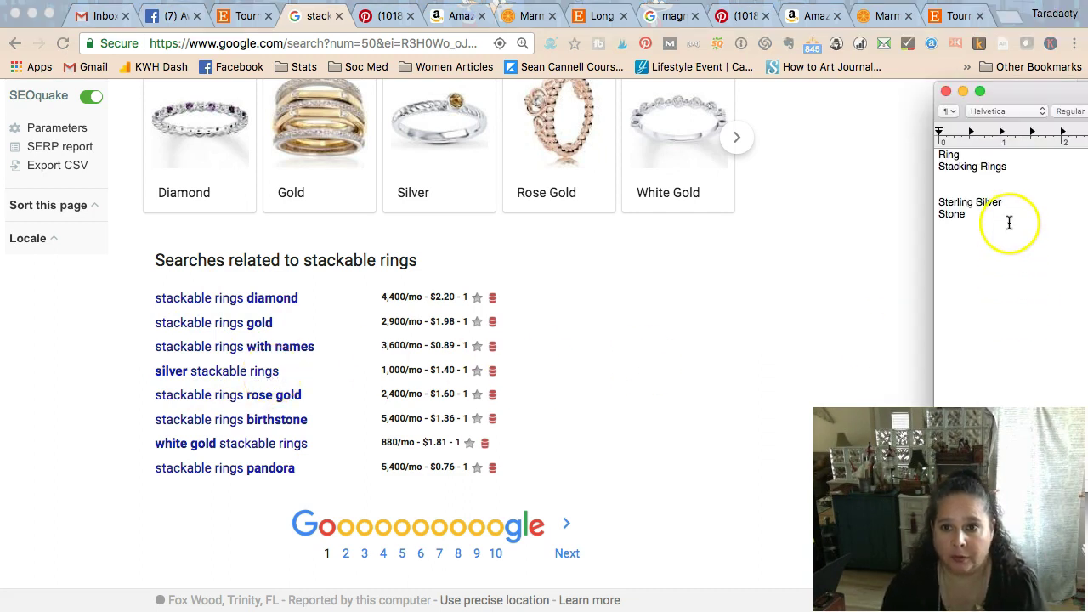
pyautogui.write('Google')
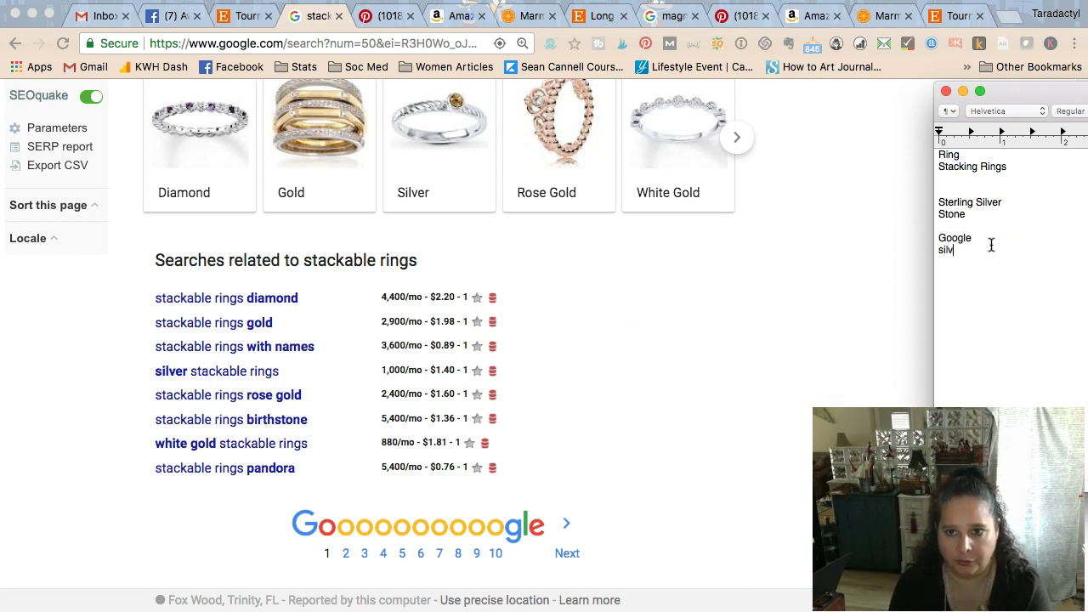
pyautogui.write(' silver staca')
pyautogui.press('BackSpace')
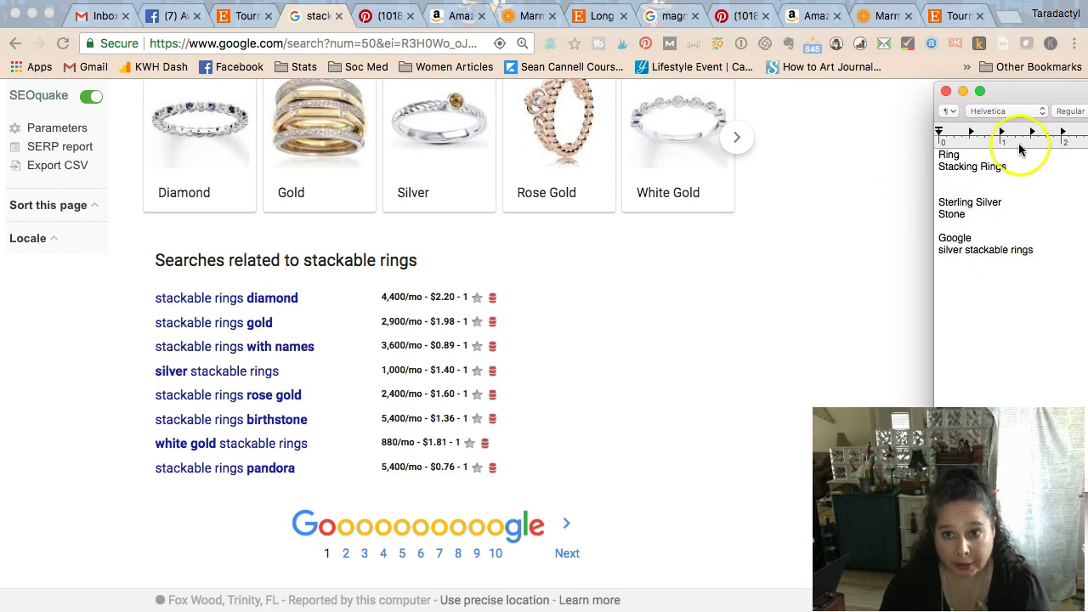
# Step: Search Google for "birthstone tourmaline" in a new tab and open the American Gem Society's October Birthstones page
pyautogui.click(1006, 16)
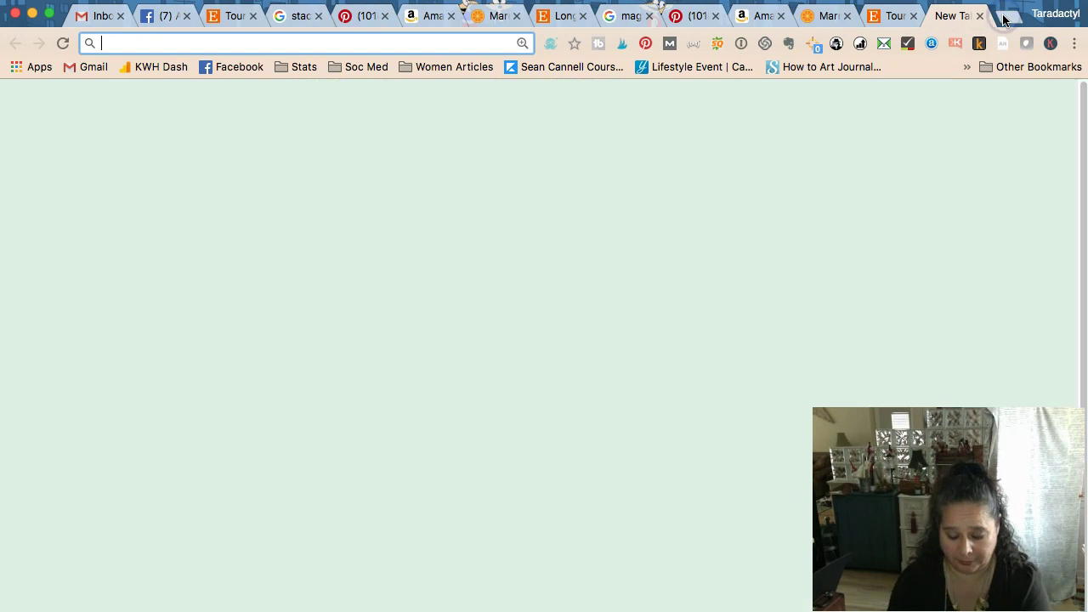
pyautogui.write('birthstone tourmaline')
pyautogui.press('Return')
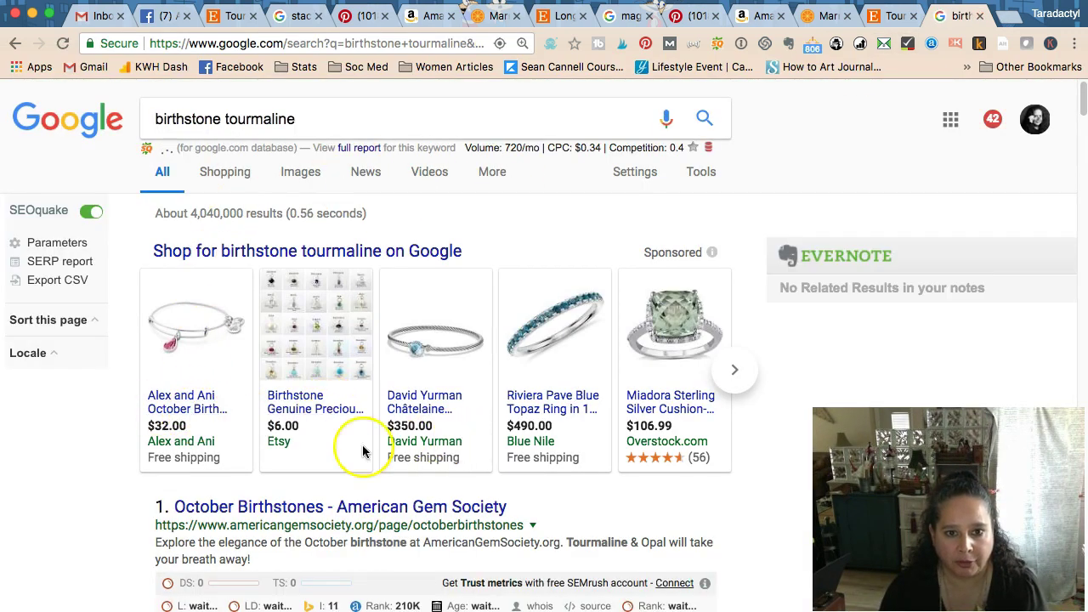
pyautogui.click(311, 510)
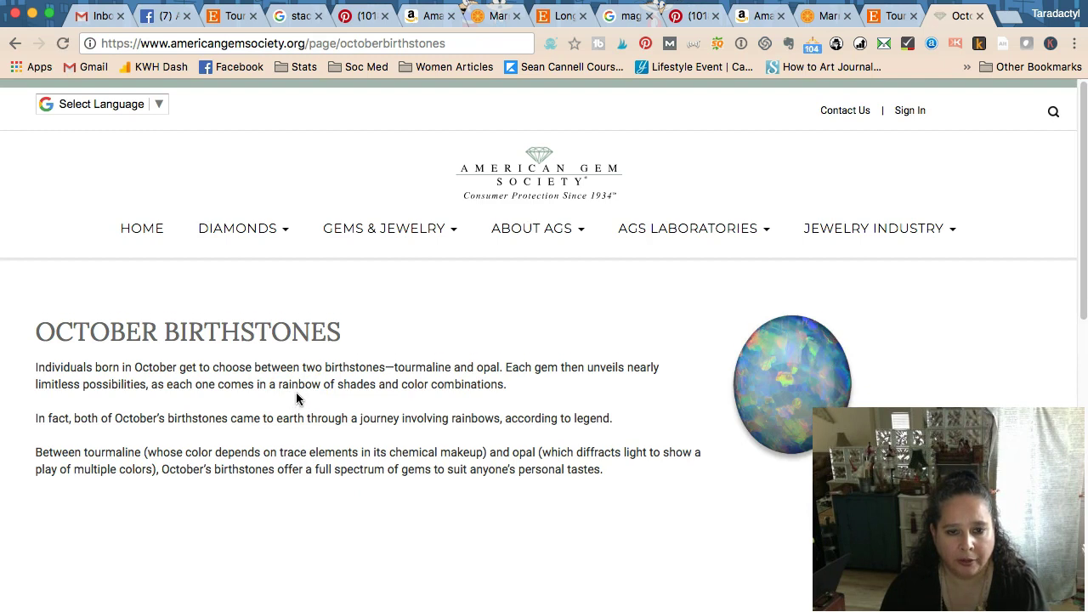
# Step: Add "October Birthstone" on a new line below "Stacking Rings" in the keyword notes
pyautogui.press('super+Tab')
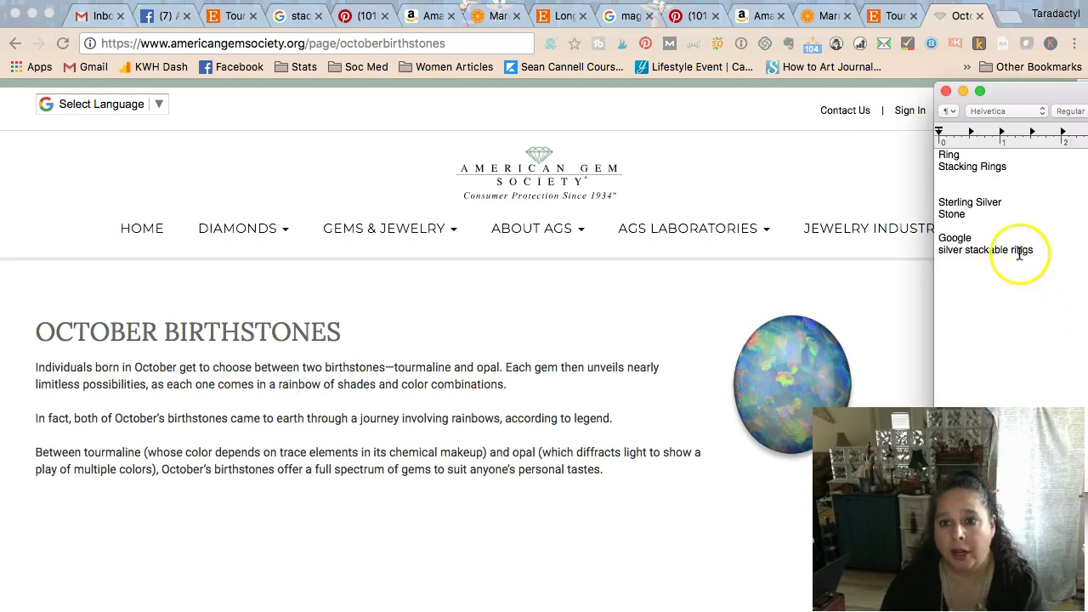
pyautogui.click(1011, 167)
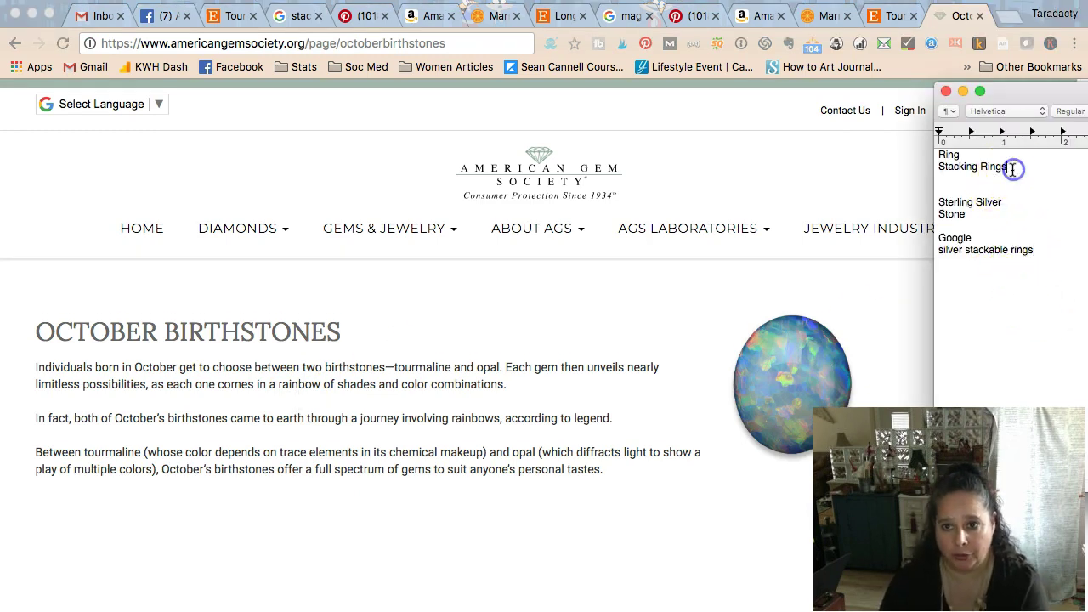
pyautogui.press('Return')
pyautogui.write('Octoab')
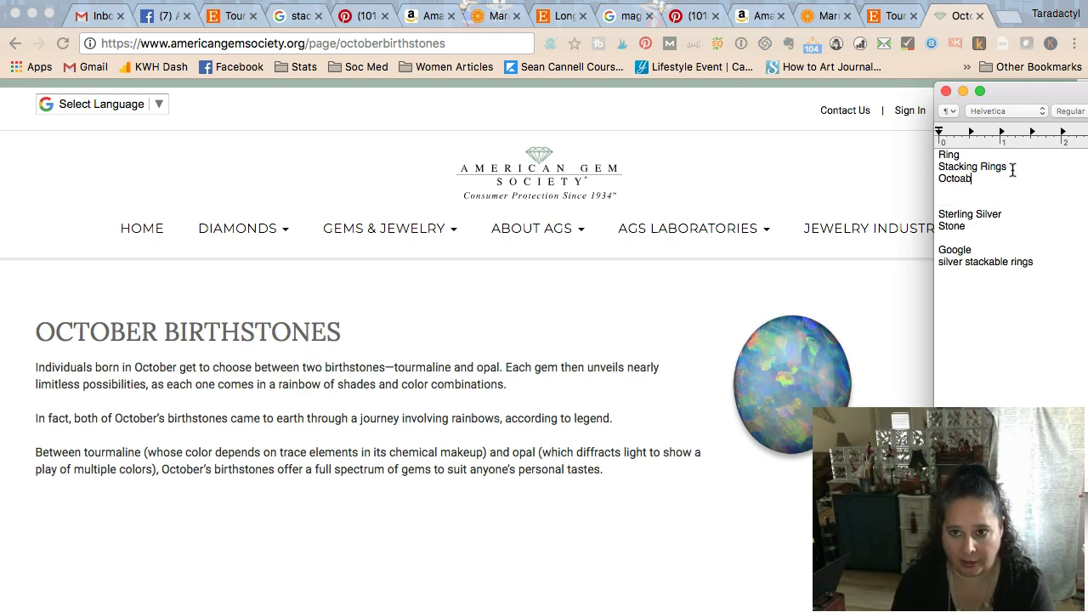
pyautogui.press('BackSpace')
pyautogui.press('BackSpace')
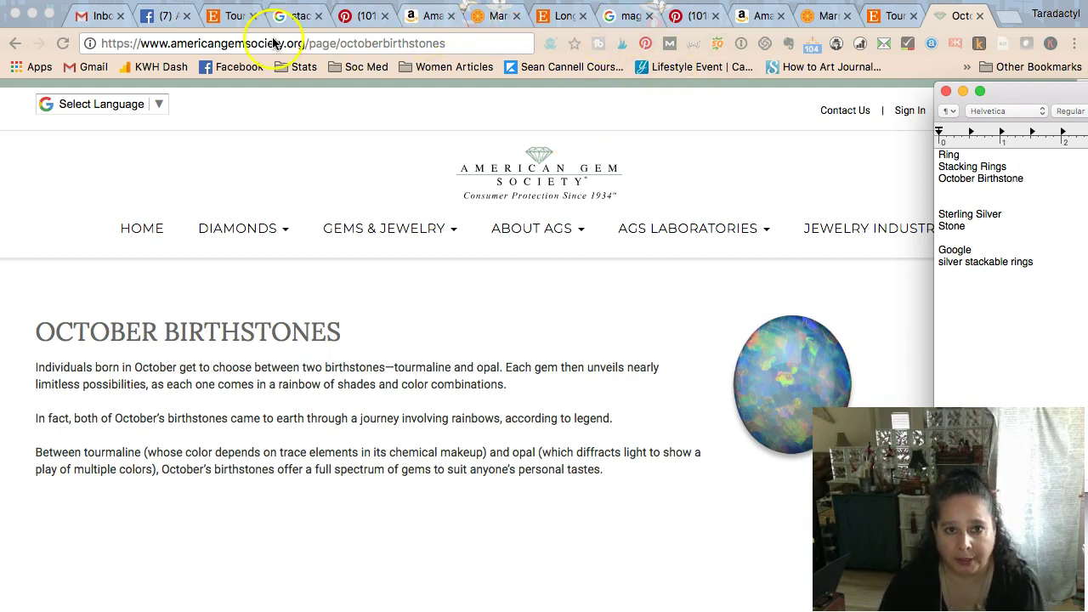
# Step: Return to the Etsy listing and examine its title's ring phrases, including "October birthstone rings" and the spelling of "stakable rings"
pyautogui.click(227, 15)
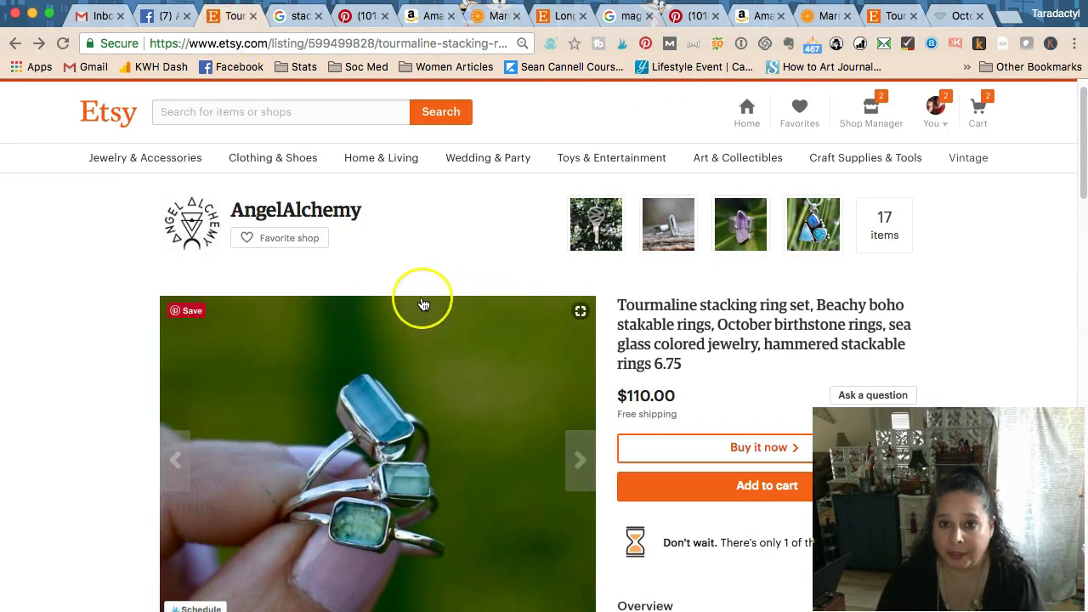
pyautogui.click(456, 256)
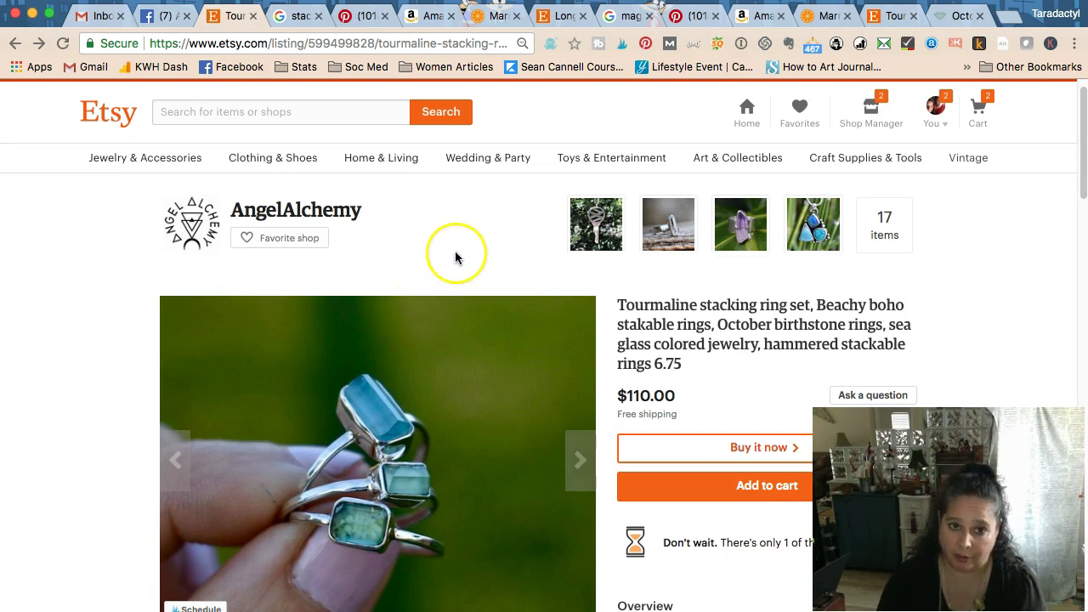
pyautogui.click(488, 223)
pyautogui.click(474, 249)
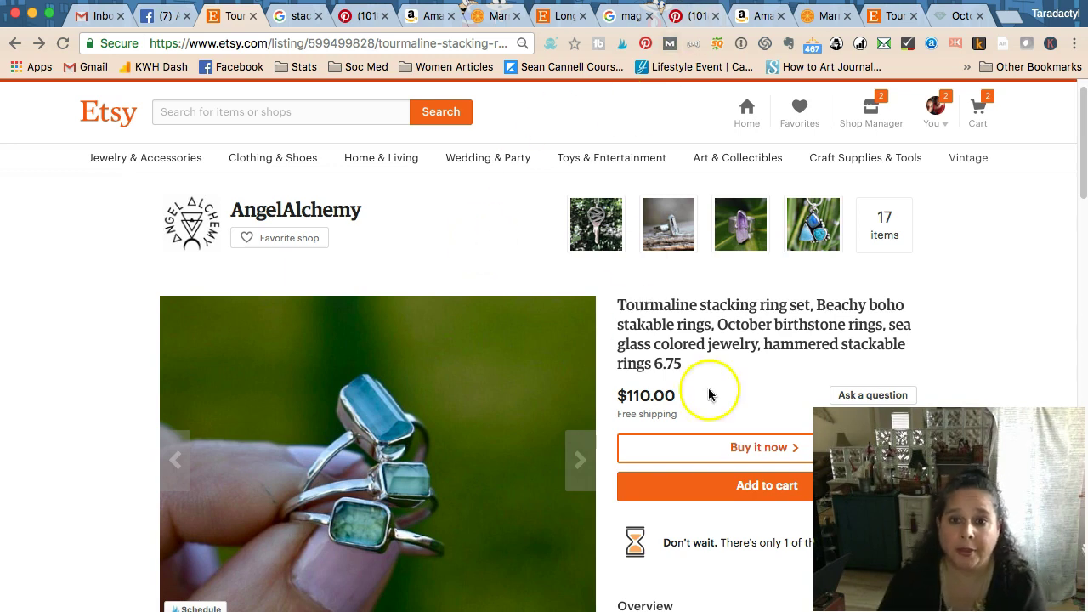
pyautogui.moveTo(719, 324); pyautogui.dragTo(841, 322)
pyautogui.click(759, 340)
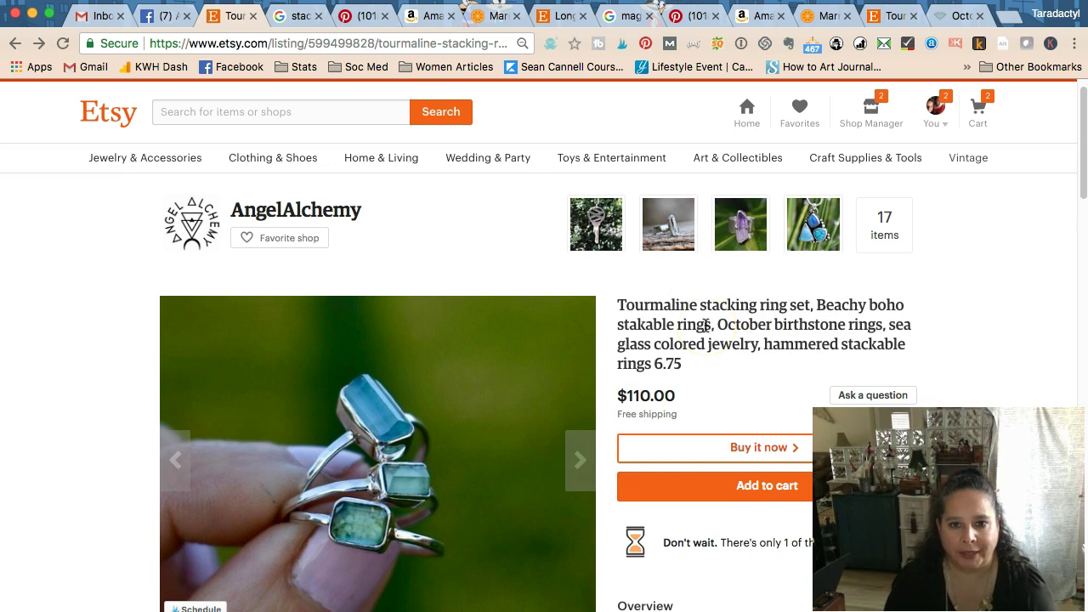
pyautogui.click(777, 304)
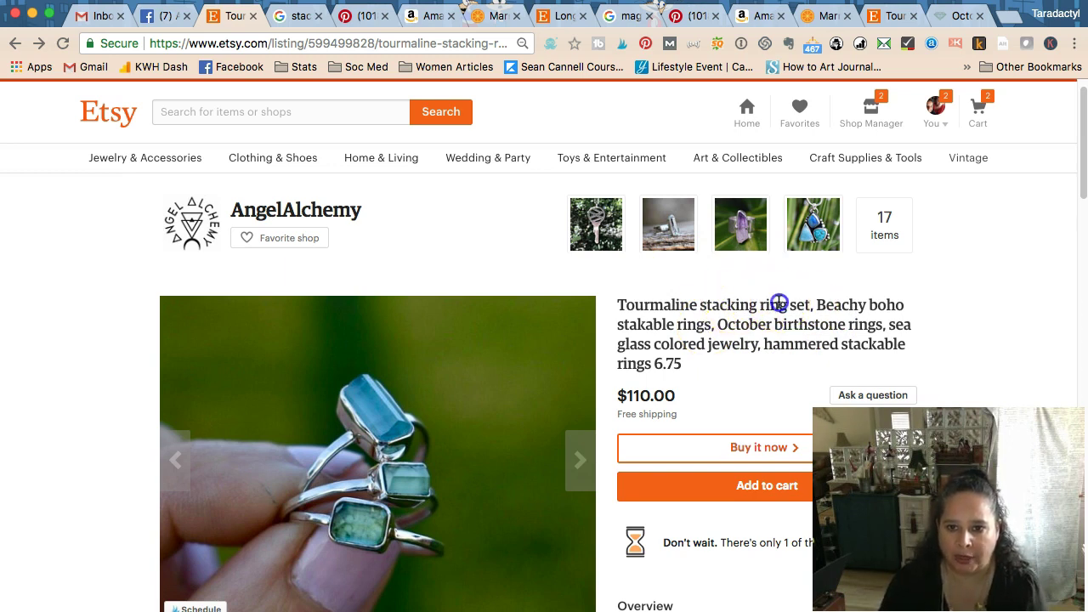
pyautogui.click(719, 306)
pyautogui.click(768, 304)
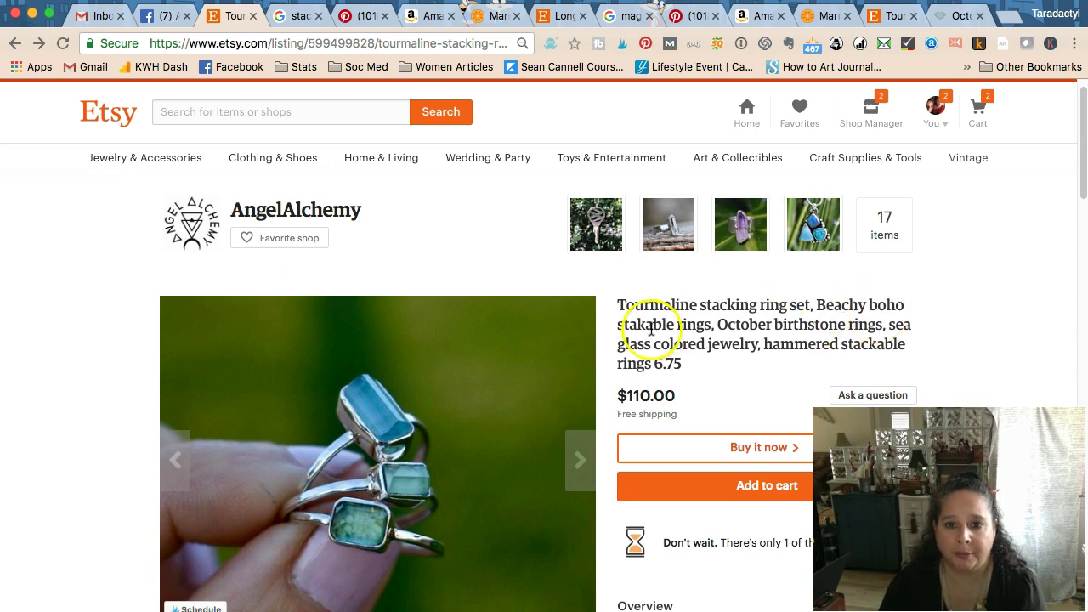
pyautogui.moveTo(638, 325); pyautogui.dragTo(697, 324)
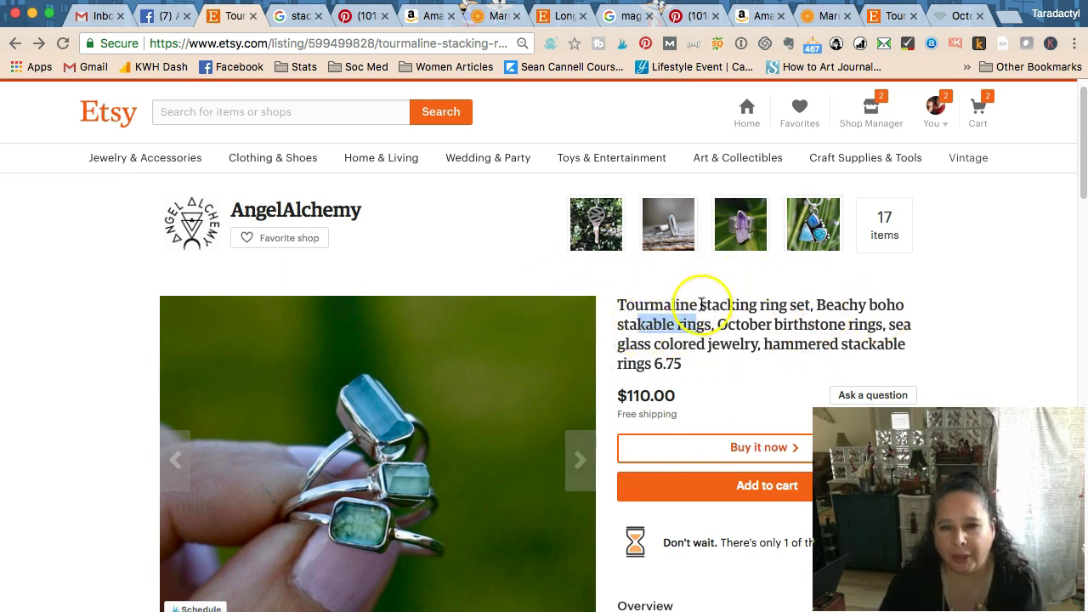
# Step: Delete the word "Ring" from the first line of the keyword notes
pyautogui.press('super+Tab')
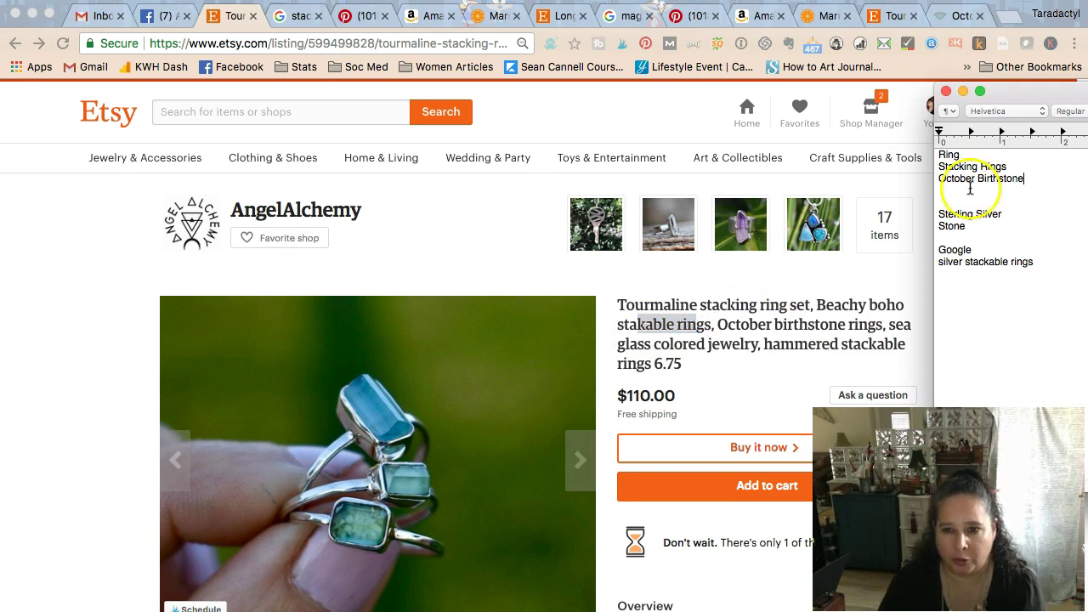
pyautogui.doubleClick(950, 155)
pyautogui.press('BackSpace')
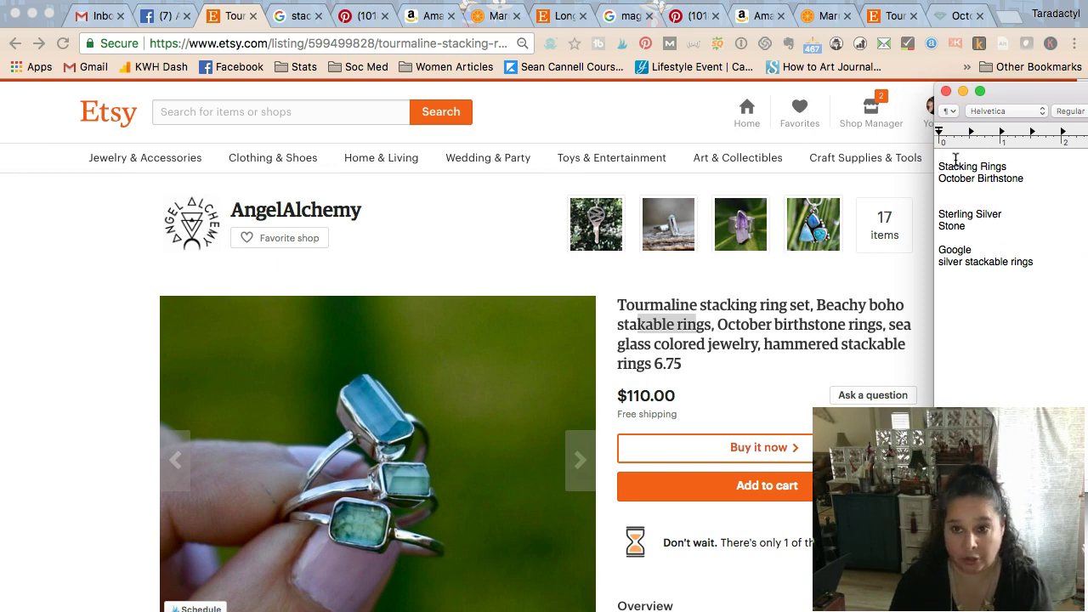
# Step: Remove the empty line above "Stacking Rings" in the keyword notes
pyautogui.press('Delete')
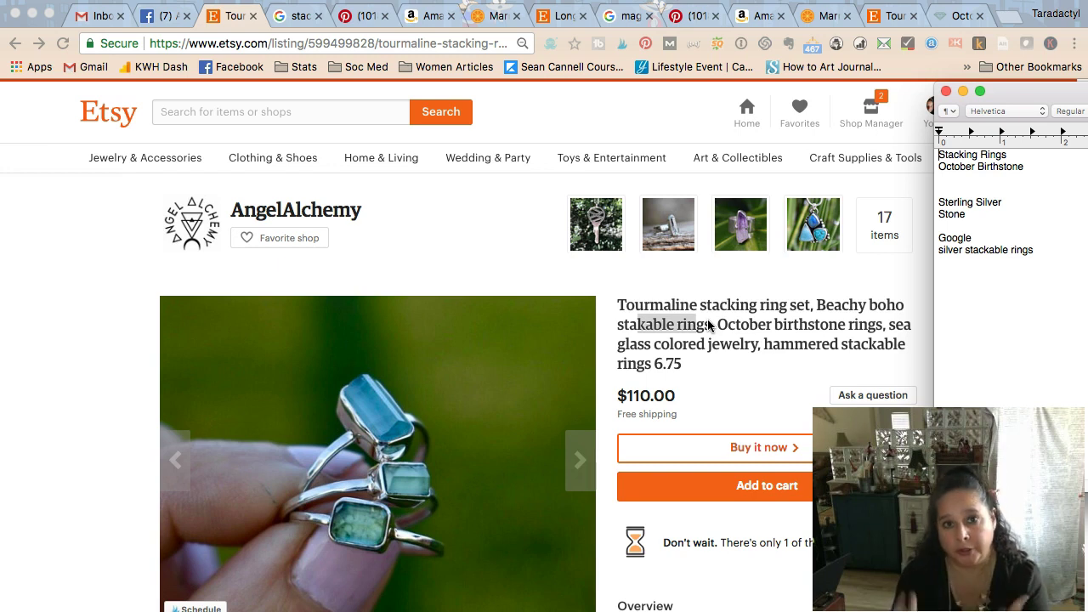
# Step: Look up Google's suggestions for "stackable rings set" and add a "Tags" heading with "fashion" at the end of the keyword notes
pyautogui.click(289, 17)
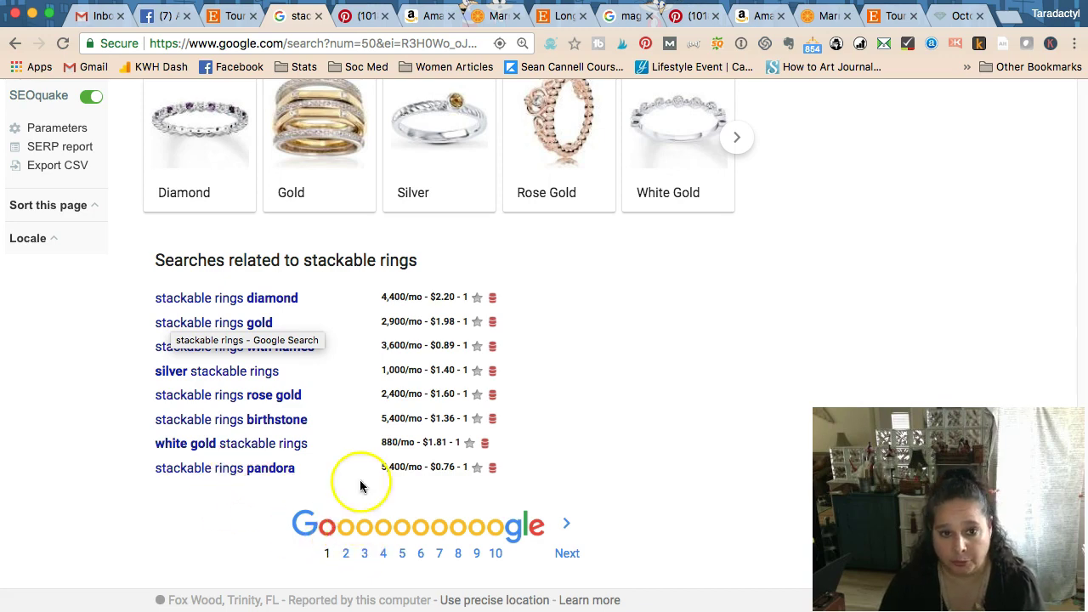
pyautogui.scroll(20, 364, 425)
pyautogui.scroll(20, 367, 420)
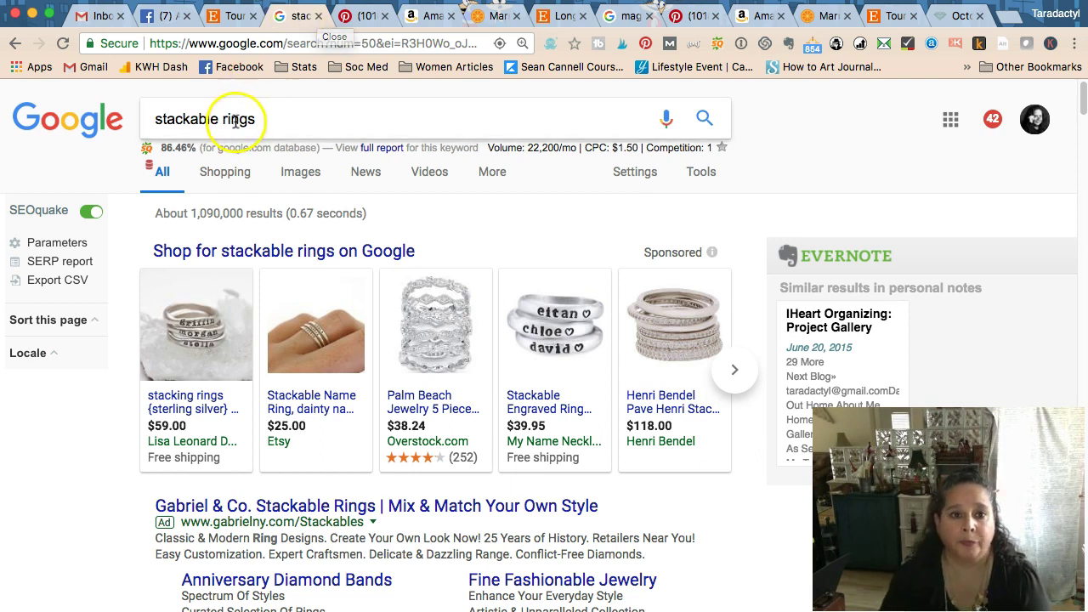
pyautogui.click(316, 128)
pyautogui.write('set')
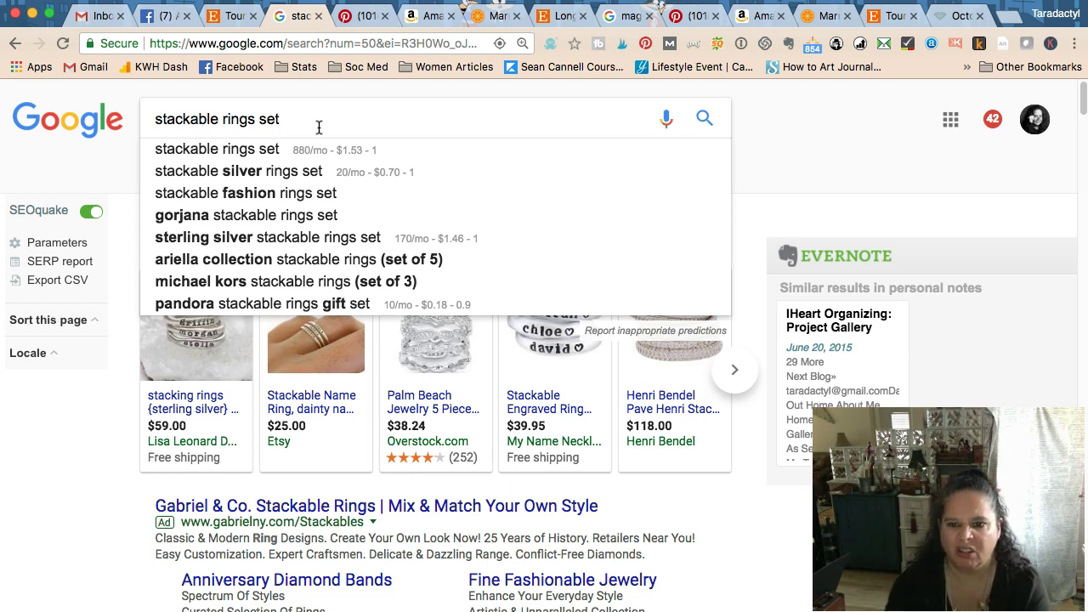
pyautogui.click(959, 304)
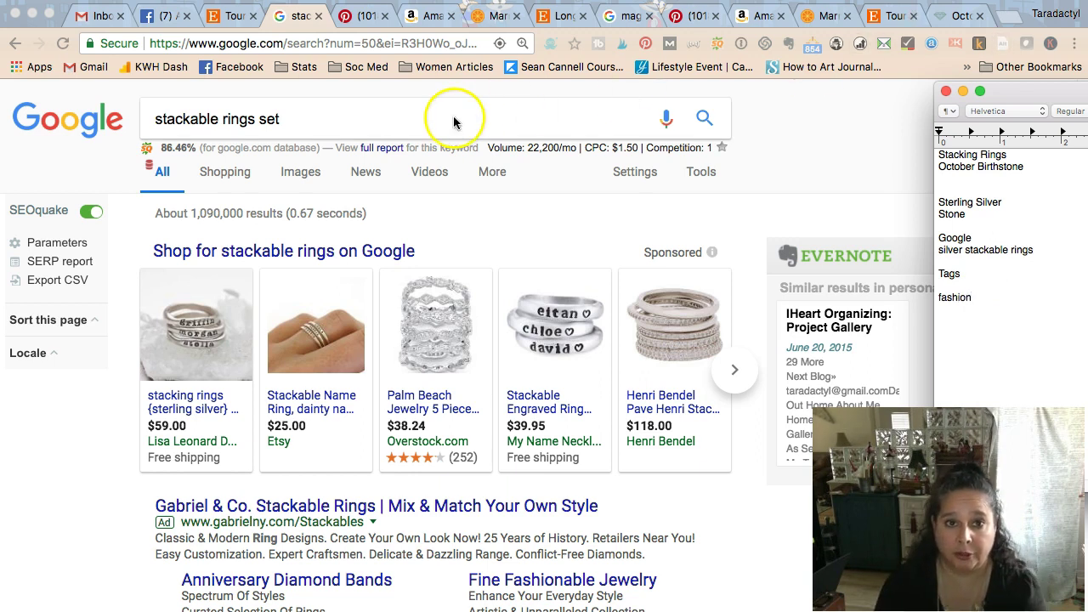
# Step: Close the Google stackable rings results and reload the Pinterest search for "rings"
pyautogui.click(321, 17)
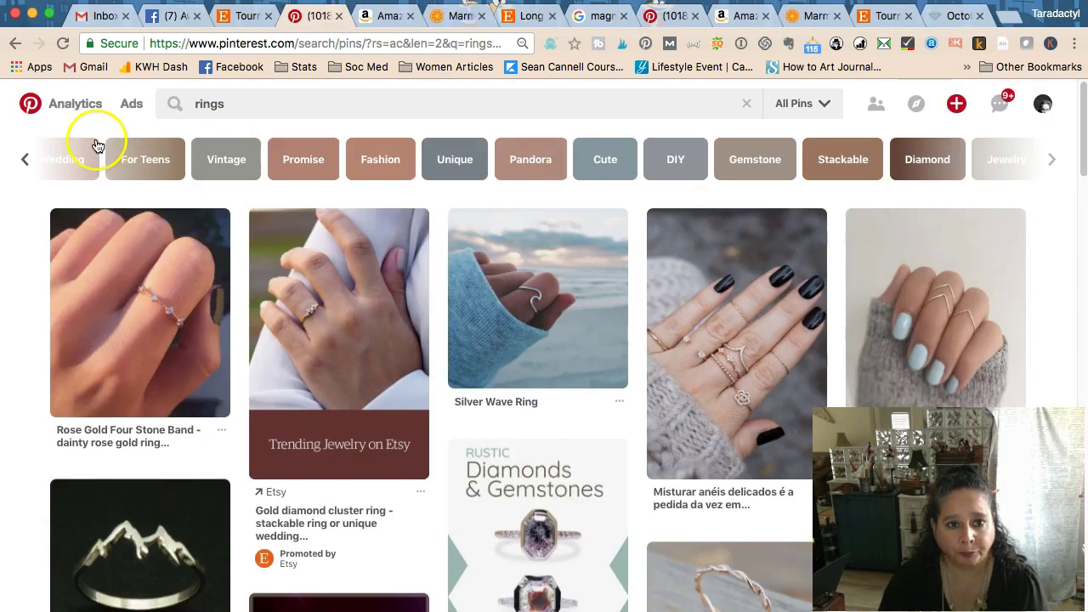
pyautogui.click(231, 101)
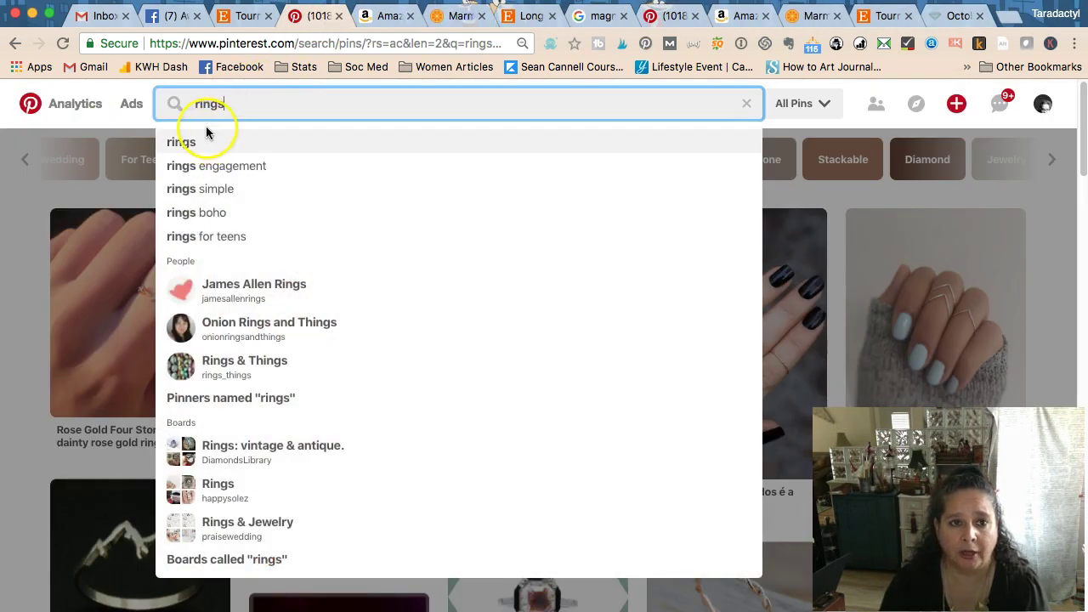
pyautogui.click(206, 127)
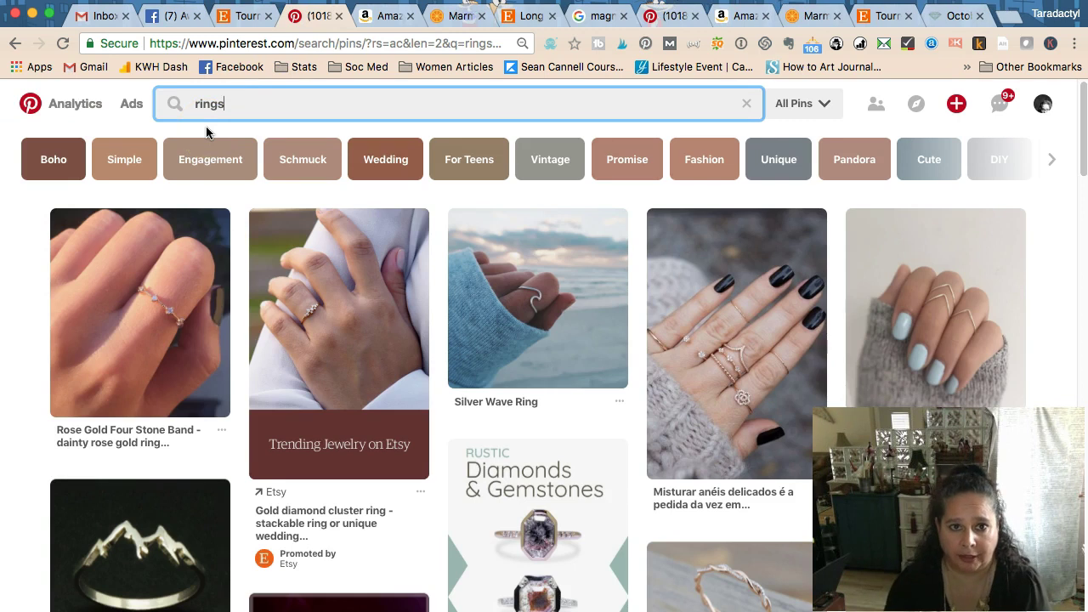
pyautogui.click(66, 47)
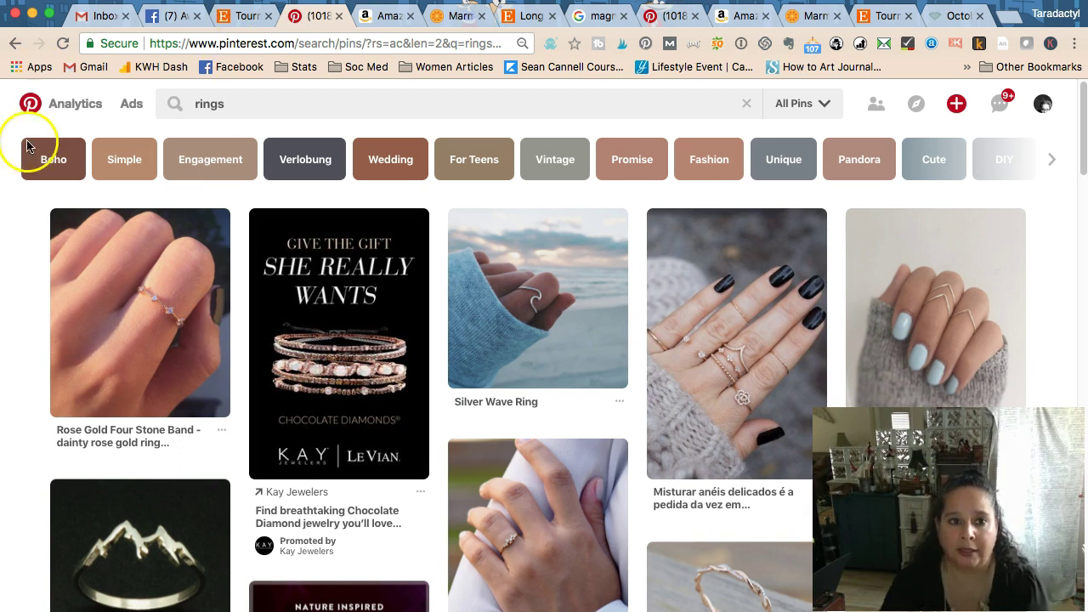
# Step: Add "Boho" on the line below "October Birthstone" in the keyword notes and return to Pinterest
pyautogui.press('super+Tab')
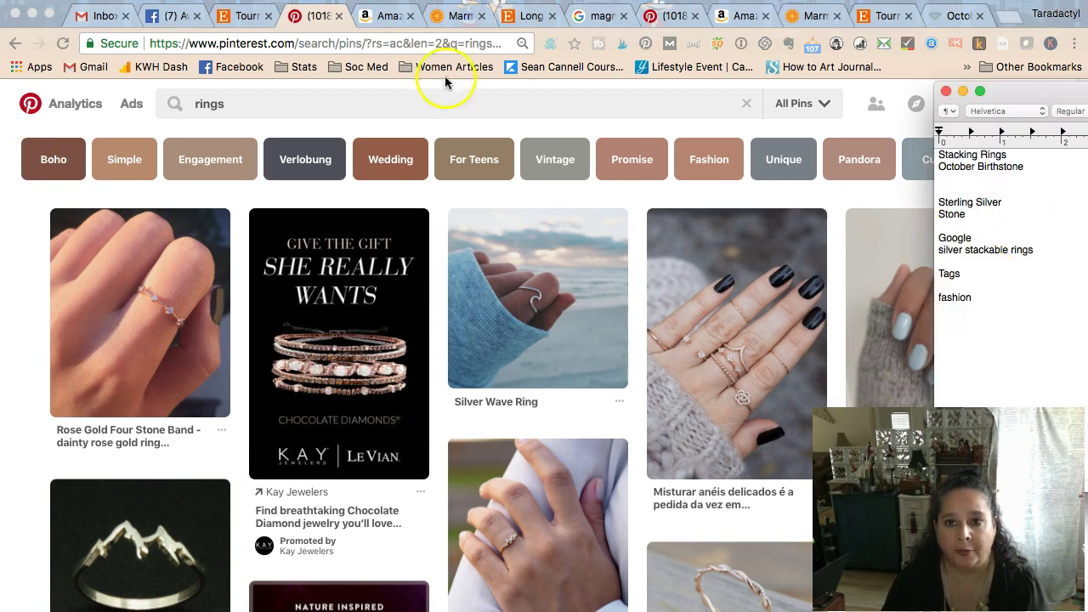
pyautogui.click(988, 174)
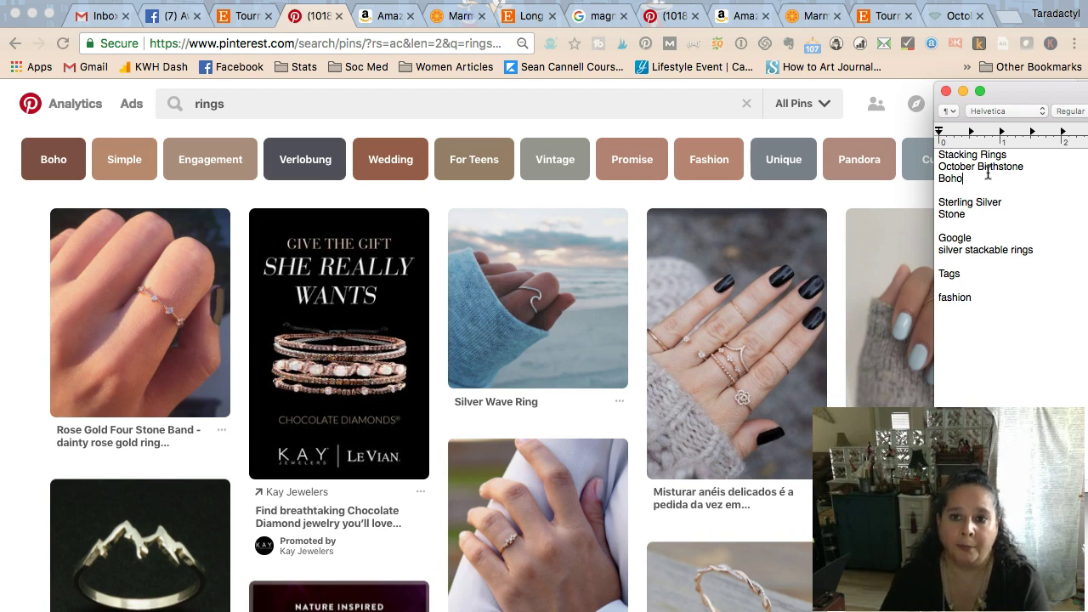
pyautogui.click(161, 207)
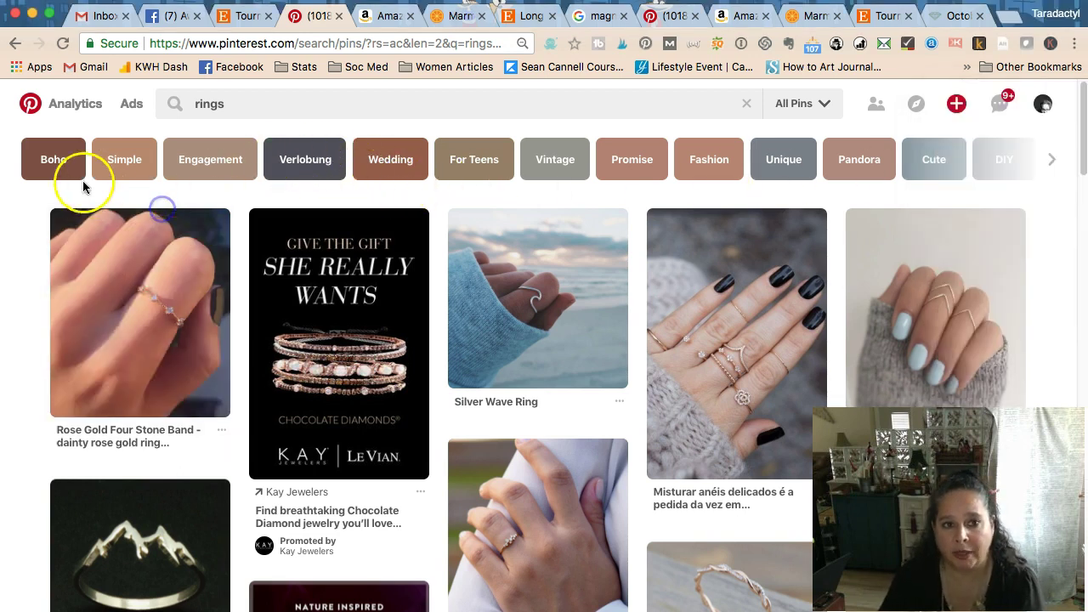
# Step: Narrow the Pinterest search to "rings boho gypsy", browse its pins, and add "gypsy" below "fashion" in the keyword notes
pyautogui.click(71, 176)
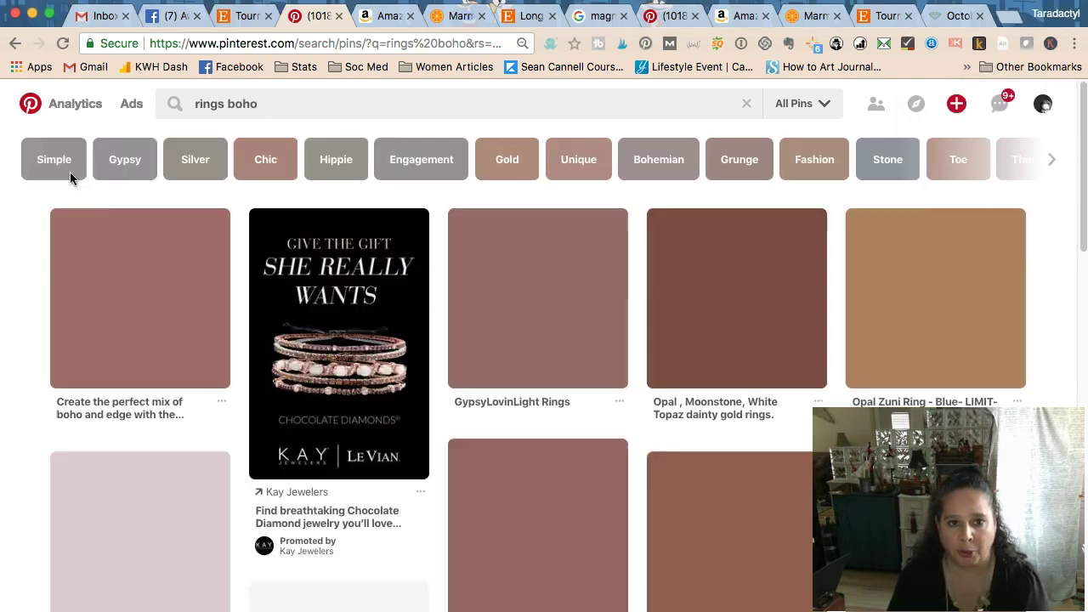
pyautogui.click(66, 161)
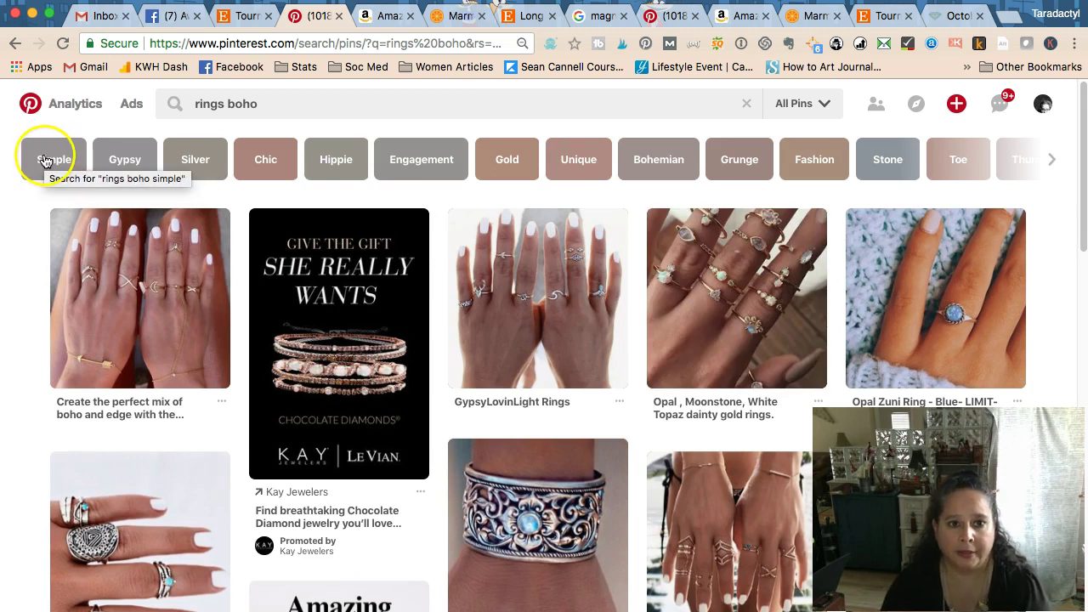
pyautogui.click(125, 161)
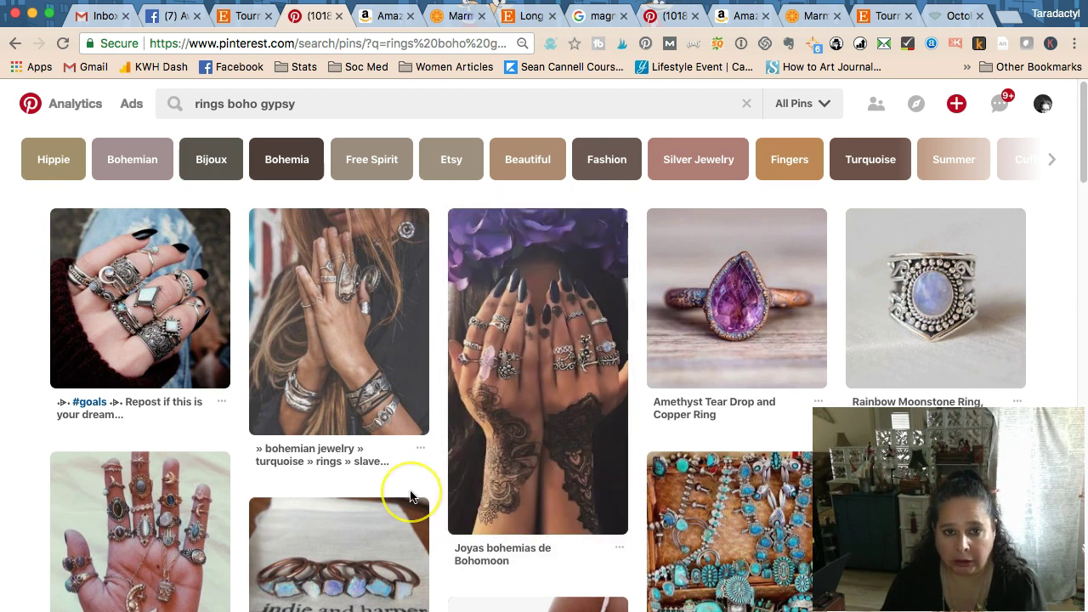
pyautogui.scroll(-5, 410, 490)
pyautogui.scroll(-5, 409, 490)
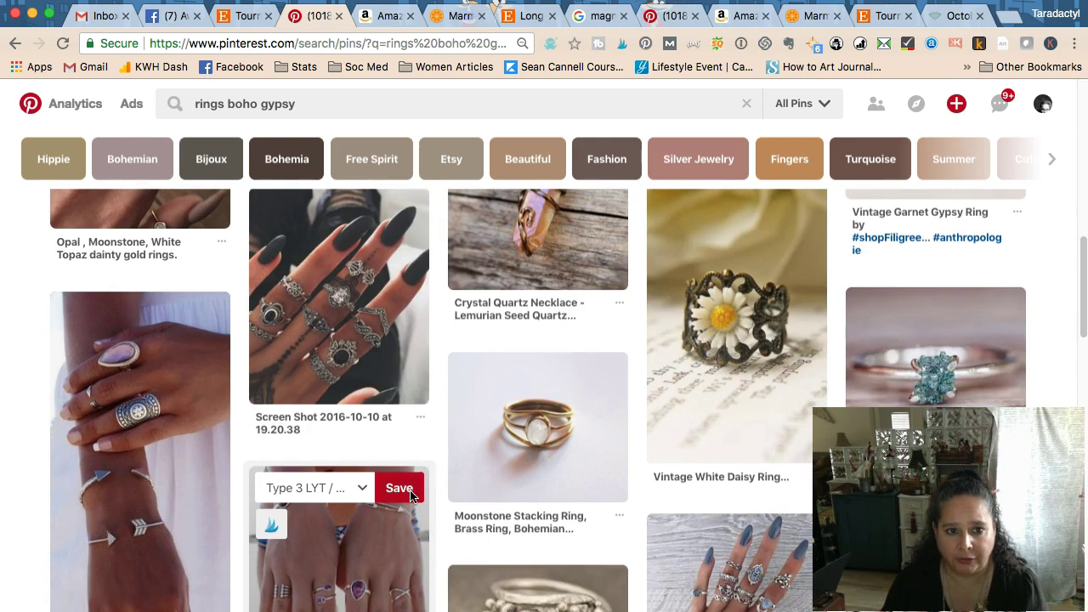
pyautogui.press('super+Tab')
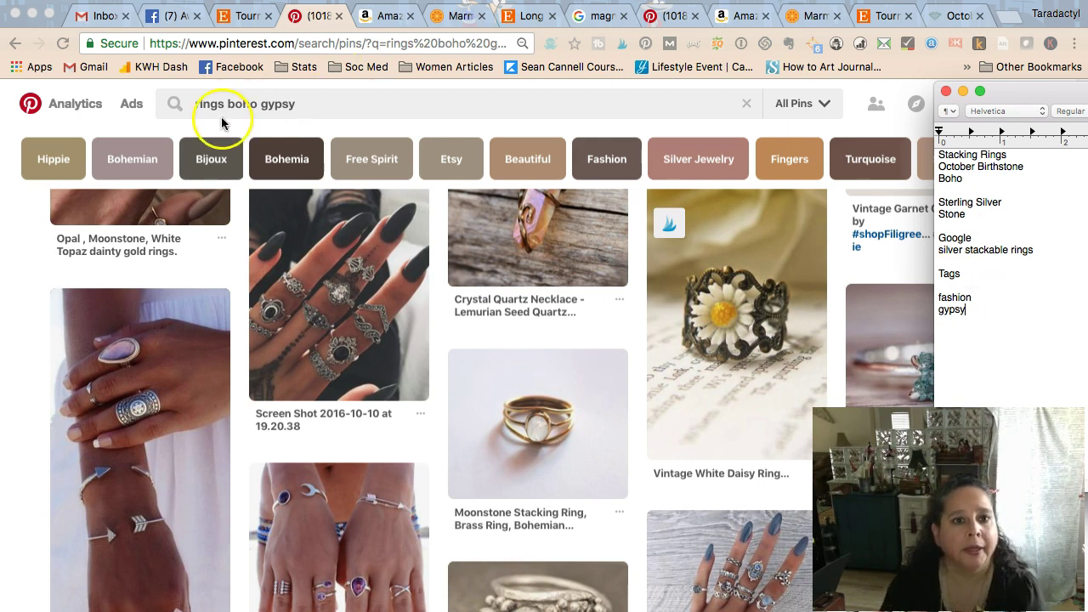
# Step: Go back to the Pinterest "rings boho" results and check the tourmaline ring listing on Etsy against them
pyautogui.click(14, 44)
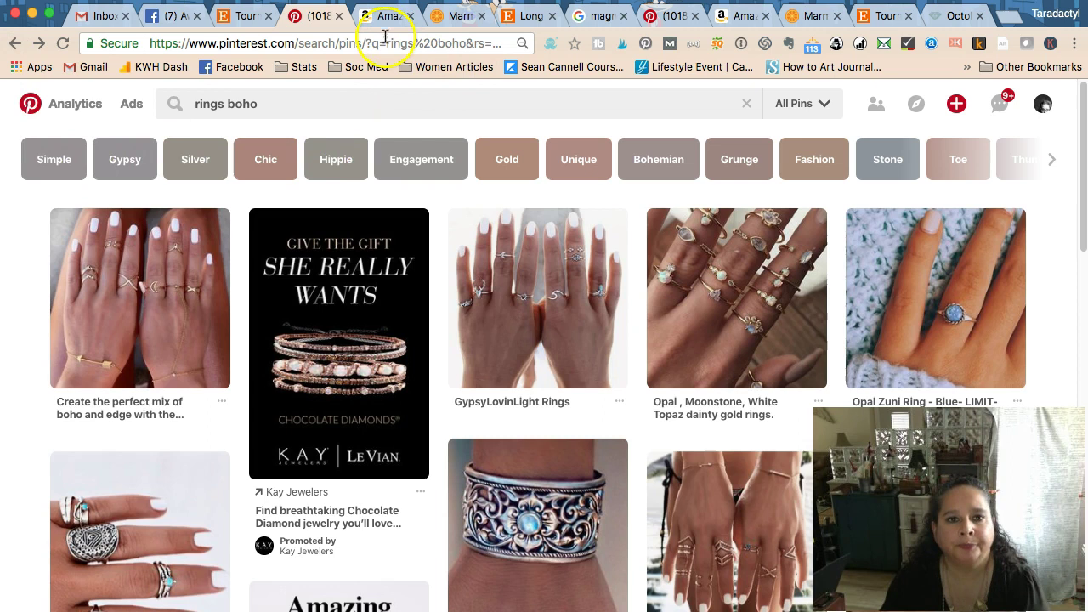
pyautogui.click(237, 17)
pyautogui.click(706, 361)
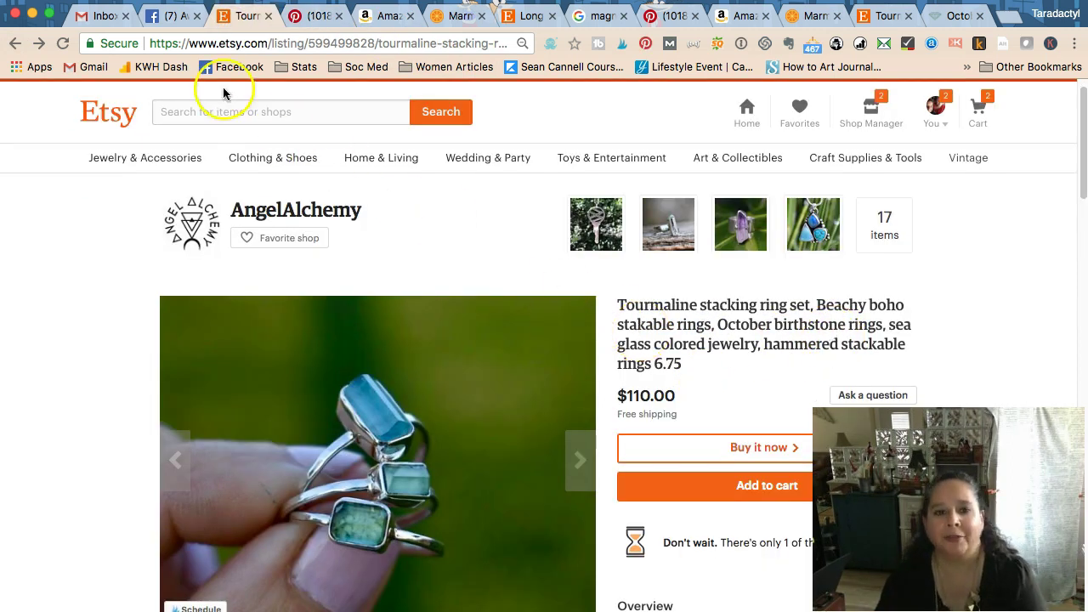
pyautogui.click(306, 16)
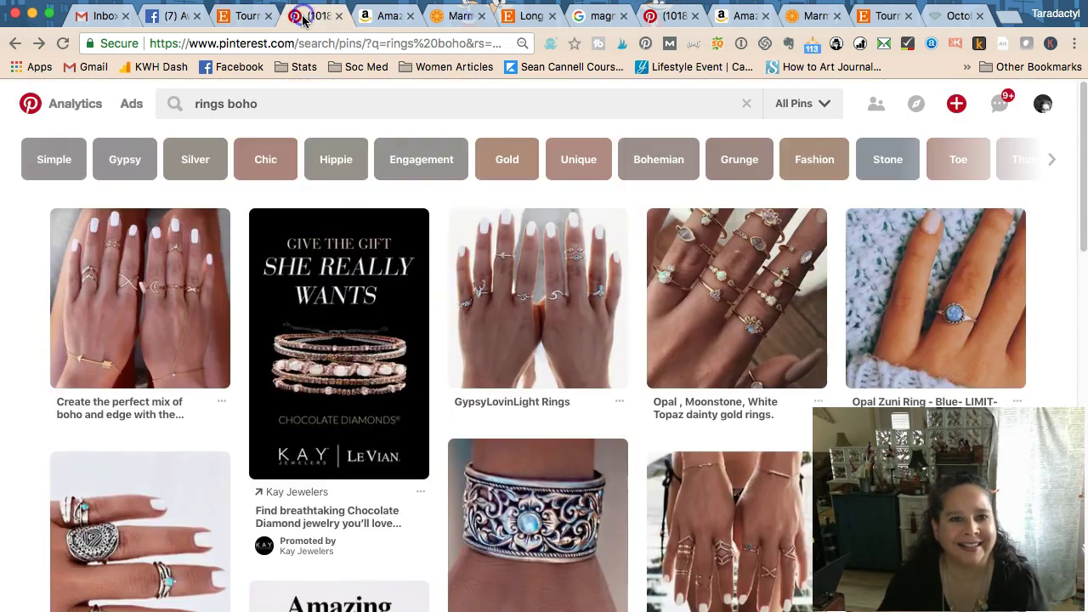
# Step: Examine the Pinterest results and related terms for "rings boho silver" and "rings boho silver hippie"
pyautogui.click(191, 167)
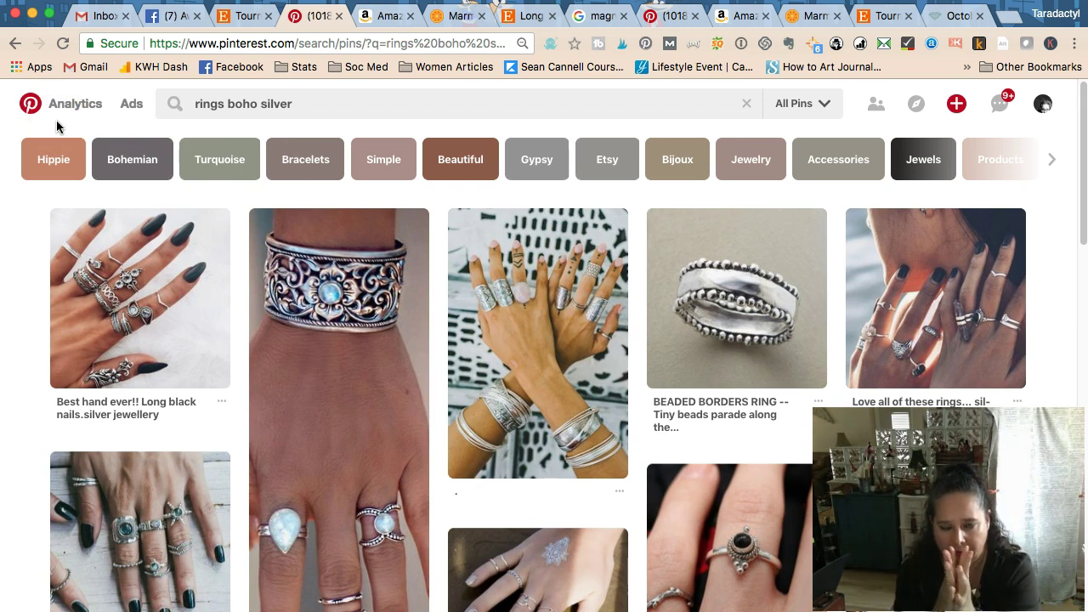
pyautogui.click(131, 104)
pyautogui.click(38, 168)
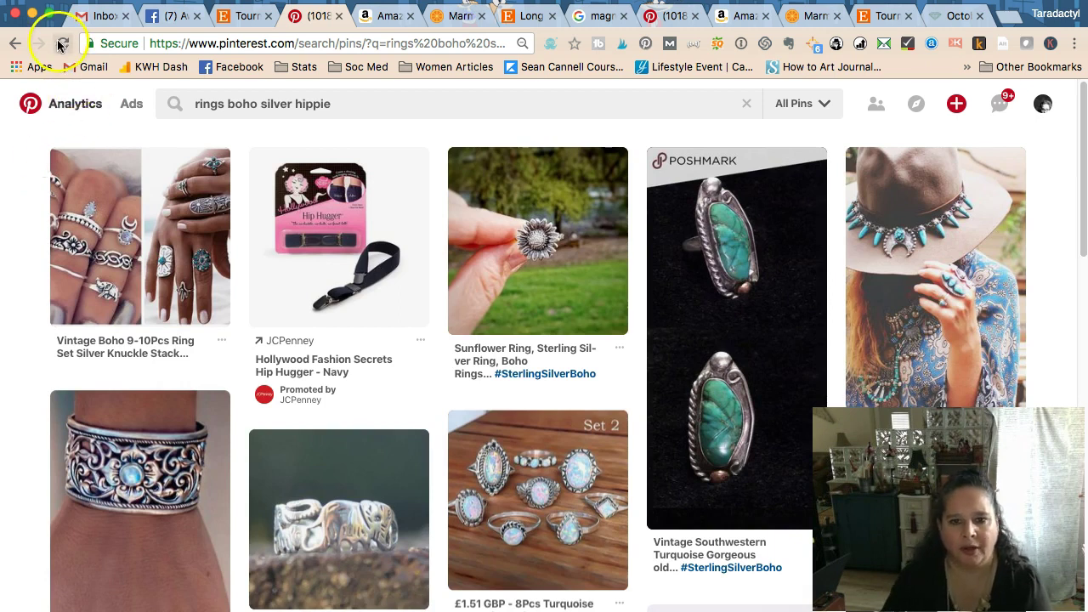
pyautogui.click(14, 44)
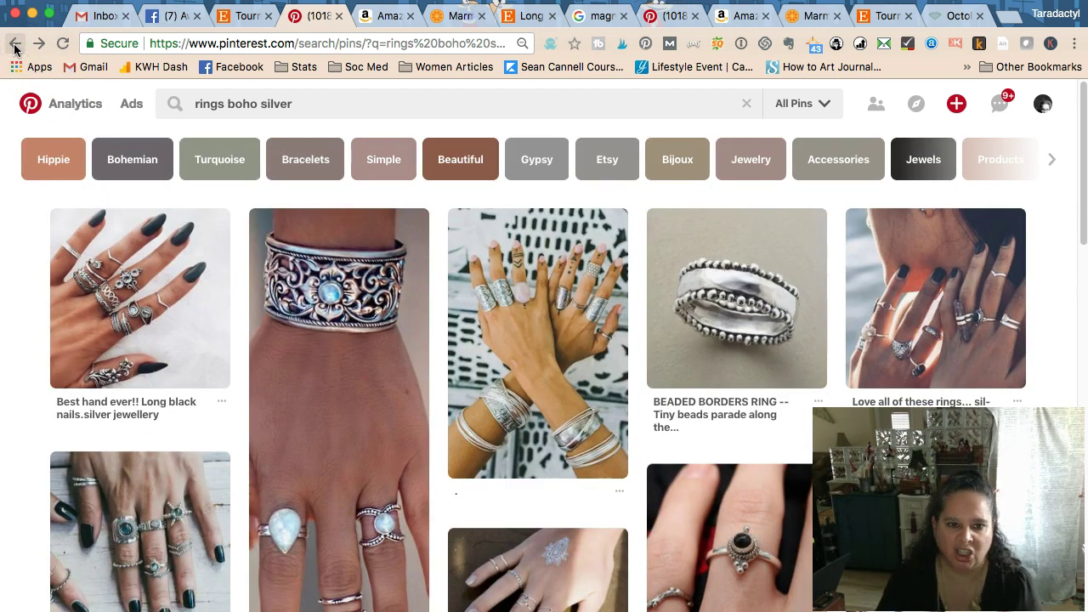
pyautogui.click(126, 164)
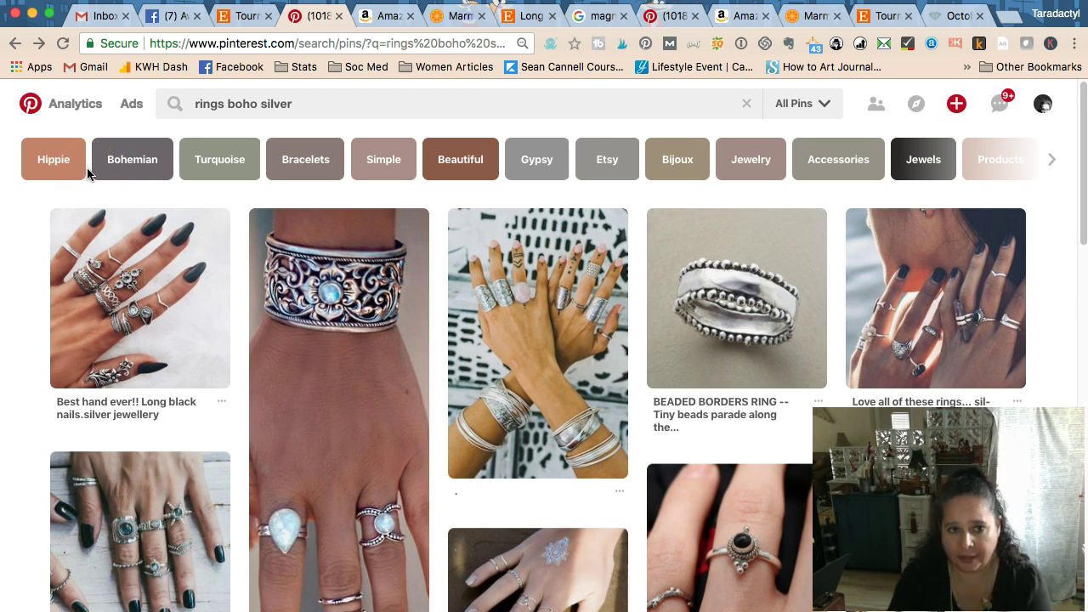
pyautogui.click(16, 42)
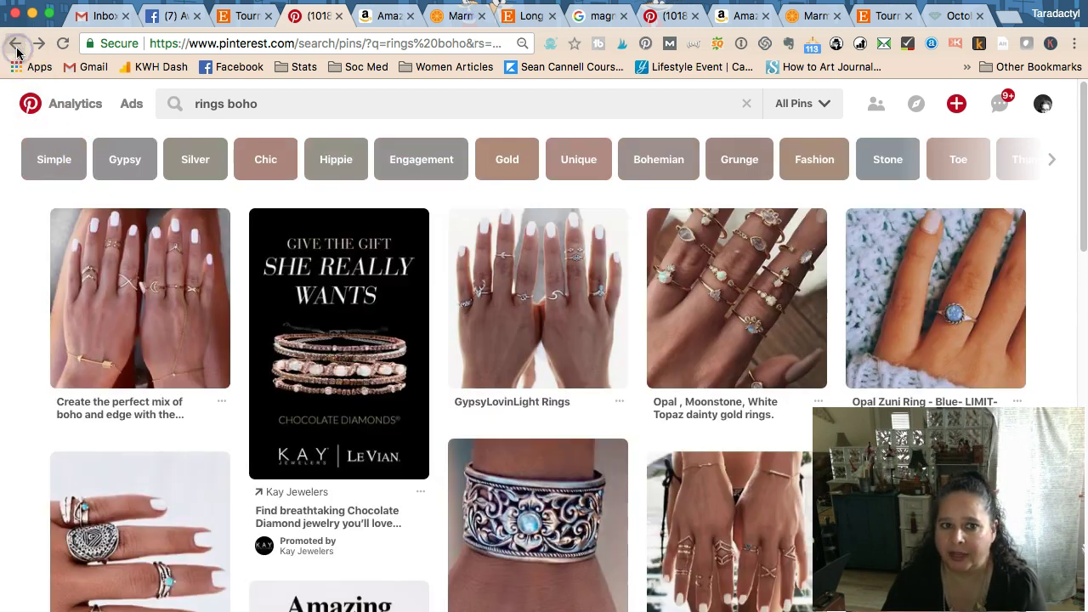
# Step: Return to the Pinterest "rings" results and add the related terms "unique" and "gemstone" below "gypsy" in the keyword notes
pyautogui.click(16, 44)
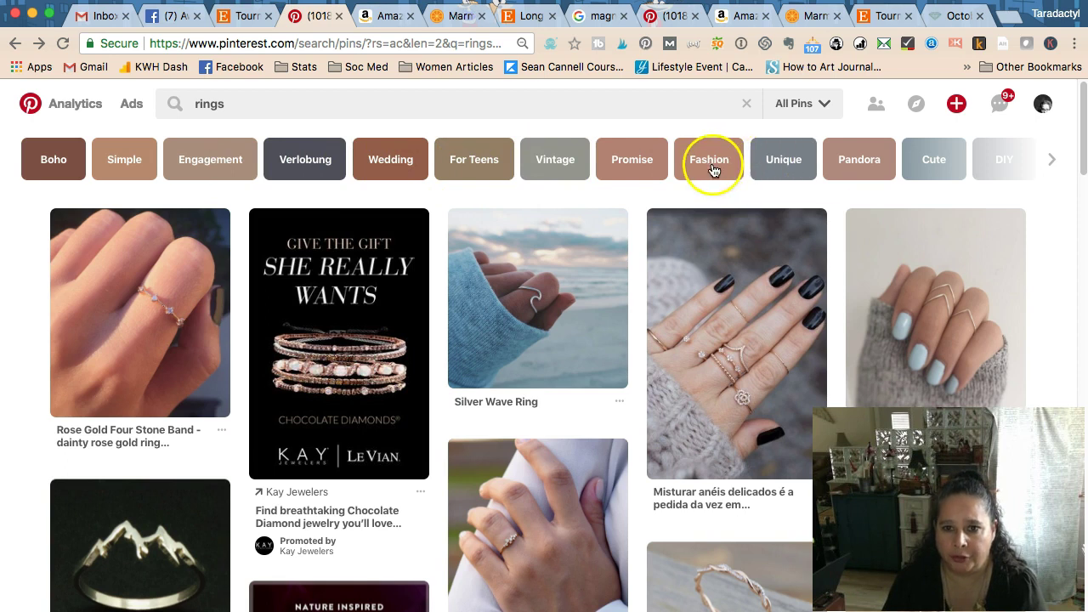
pyautogui.press('super+Tab')
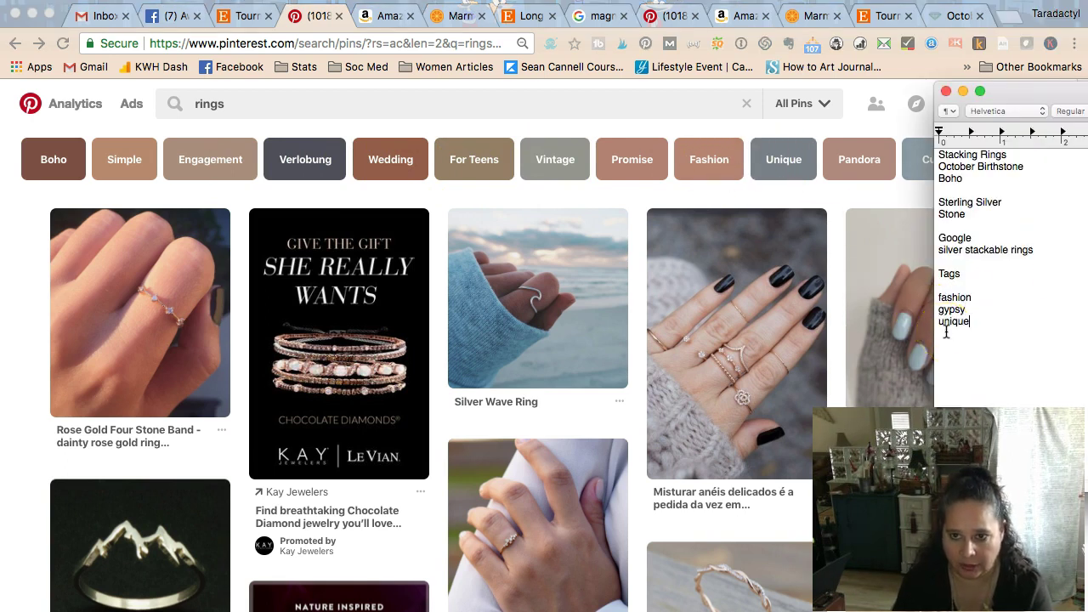
pyautogui.click(880, 189)
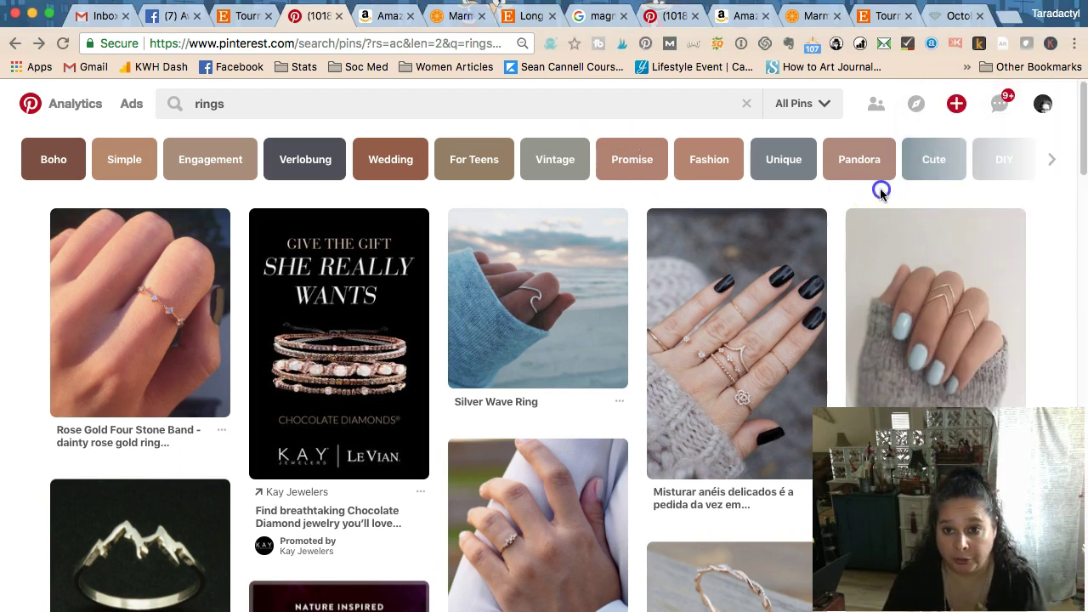
pyautogui.click(1054, 159)
pyautogui.click(1054, 159)
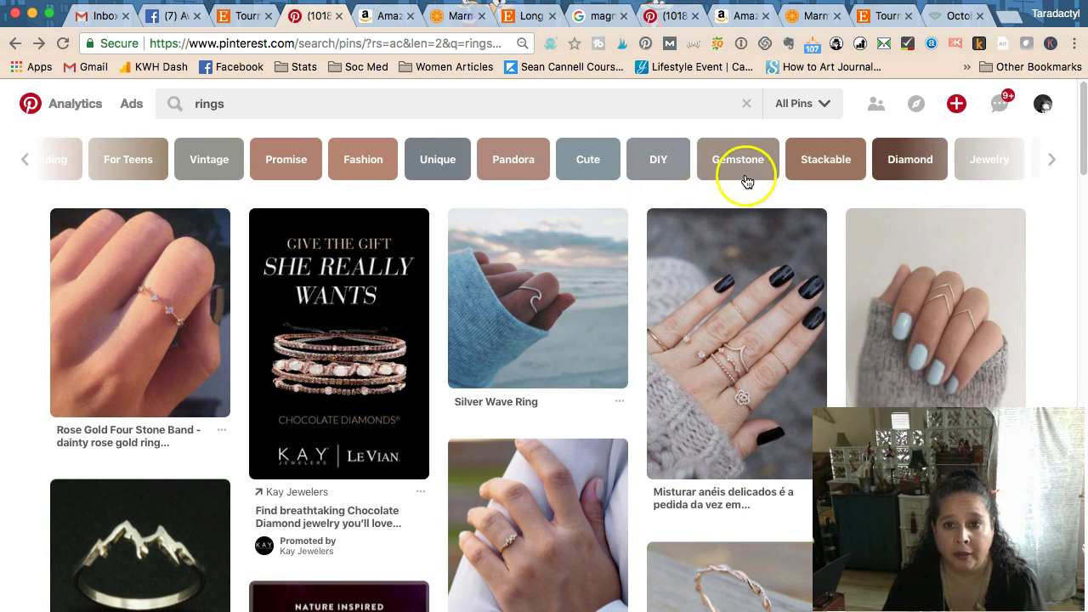
pyautogui.press('super+Tab')
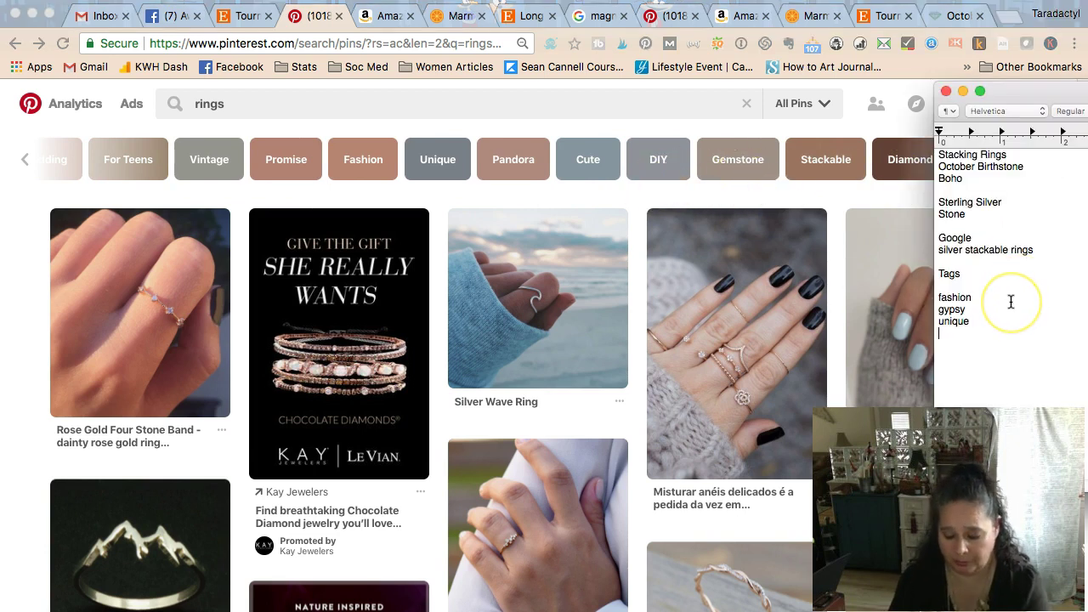
pyautogui.write('gemstone')
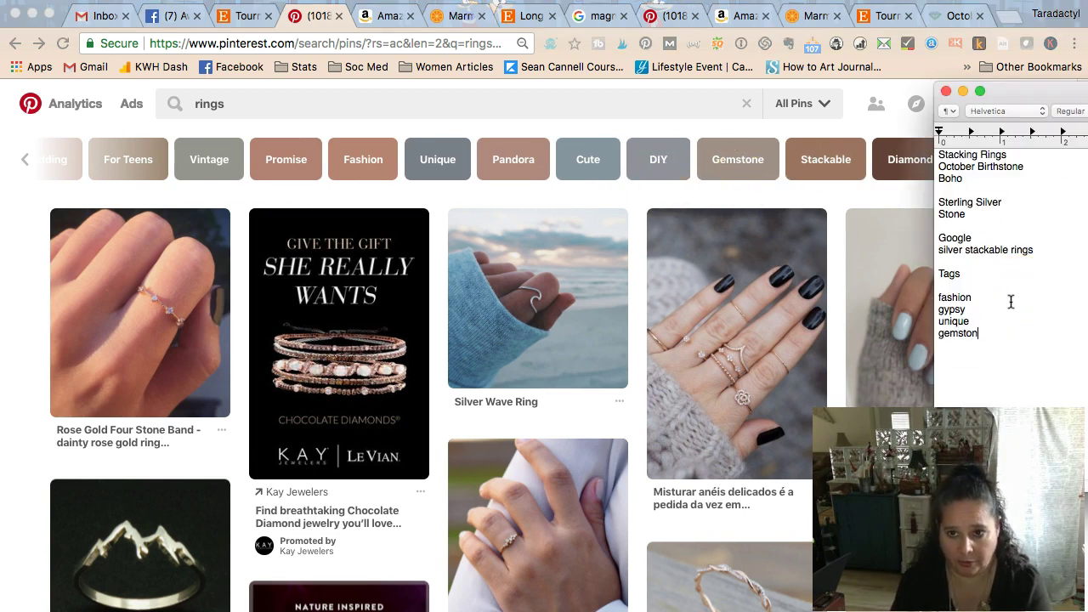
# Step: Switch the Pinterest search to "stackable rings" and compare its related terms with the keyword notes
pyautogui.click(838, 162)
pyautogui.press('super+Tab')
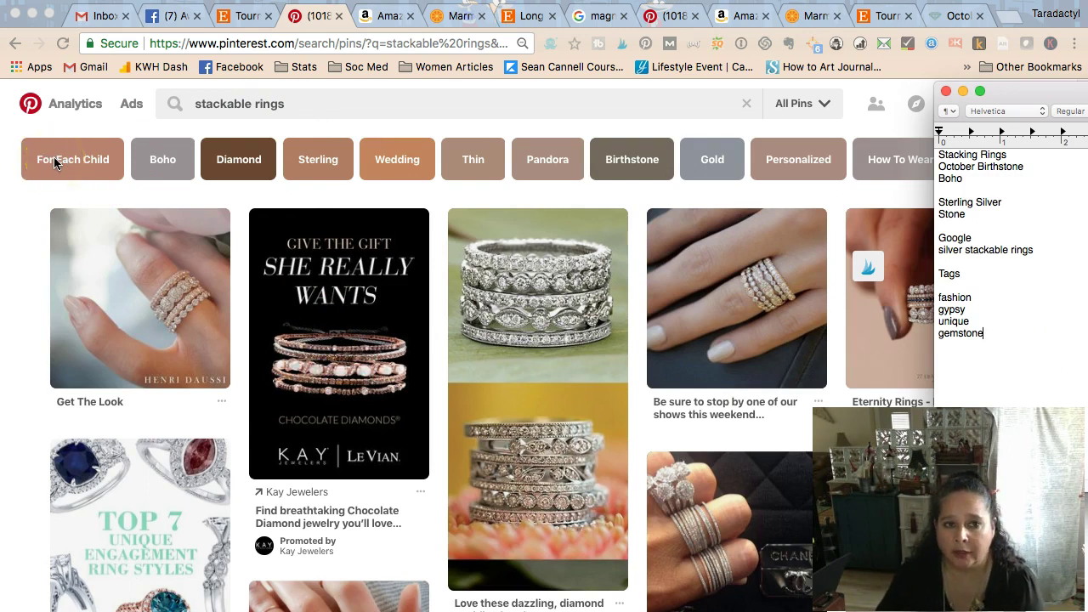
pyautogui.click(24, 204)
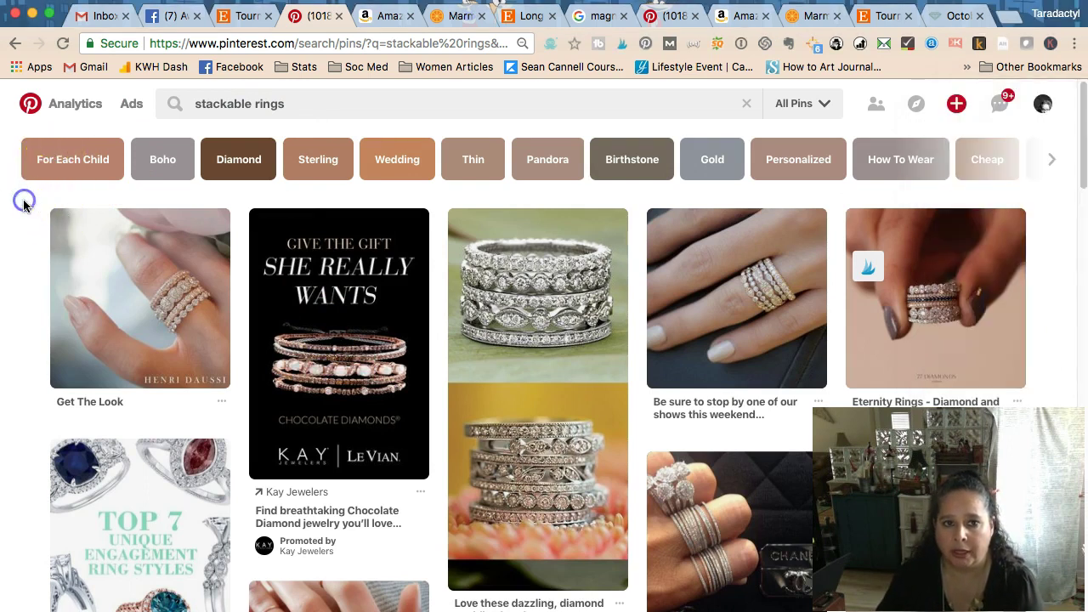
pyautogui.press('super+Tab')
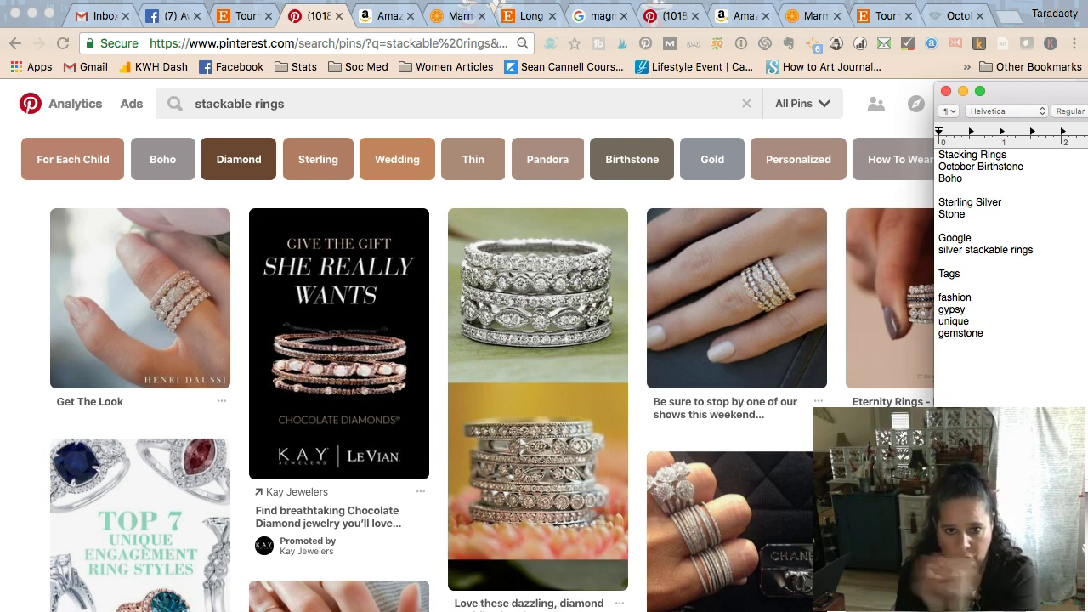
pyautogui.click(323, 178)
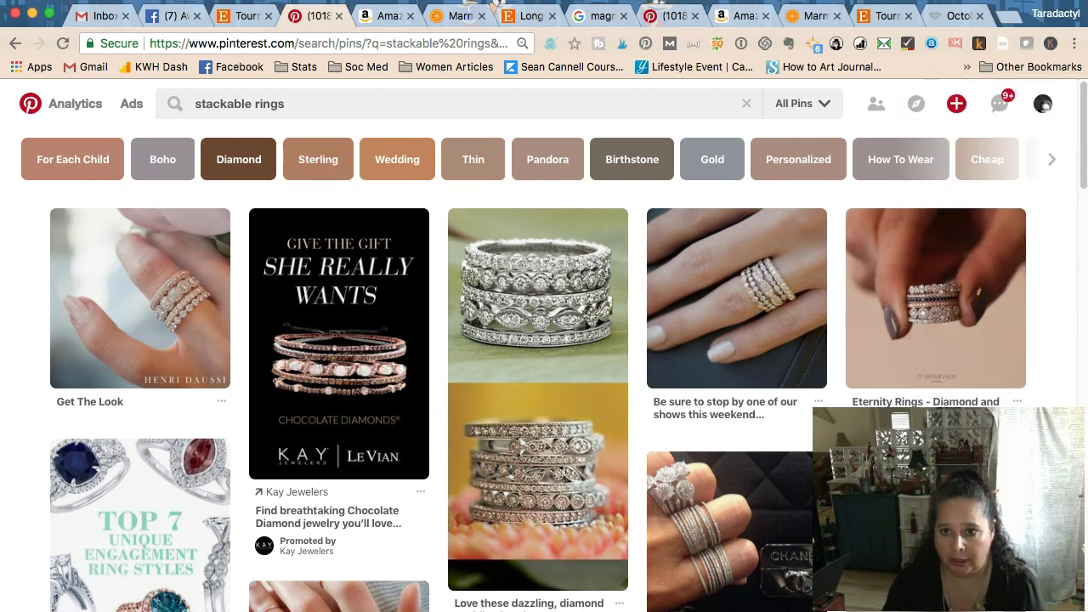
# Step: Look through the related terms for "stackable rings" on Pinterest and add "sets" below "gemstone" in the keyword notes
pyautogui.press('super+Tab')
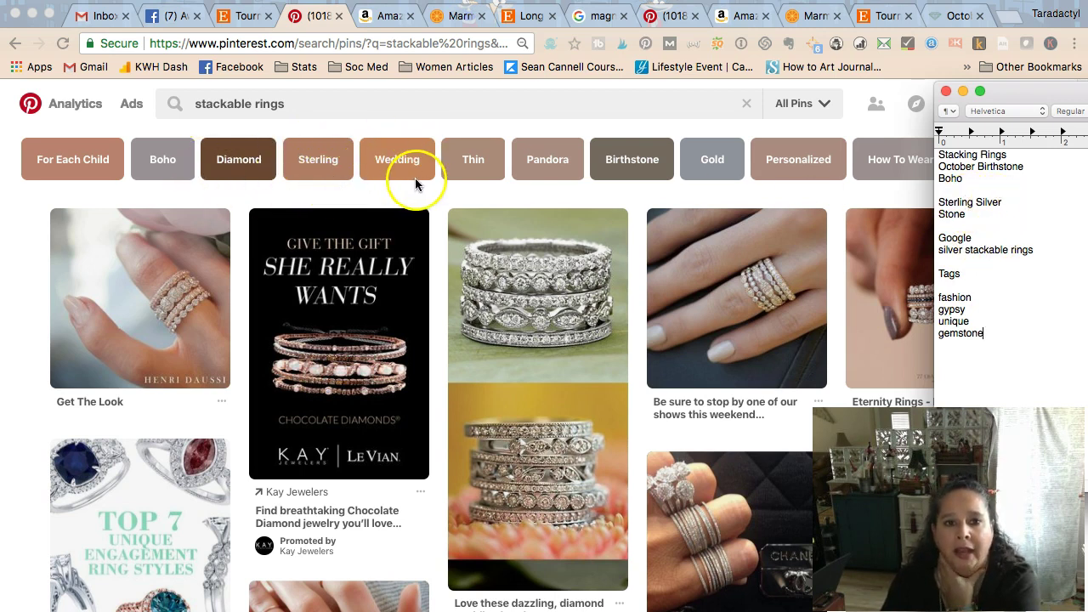
pyautogui.click(710, 195)
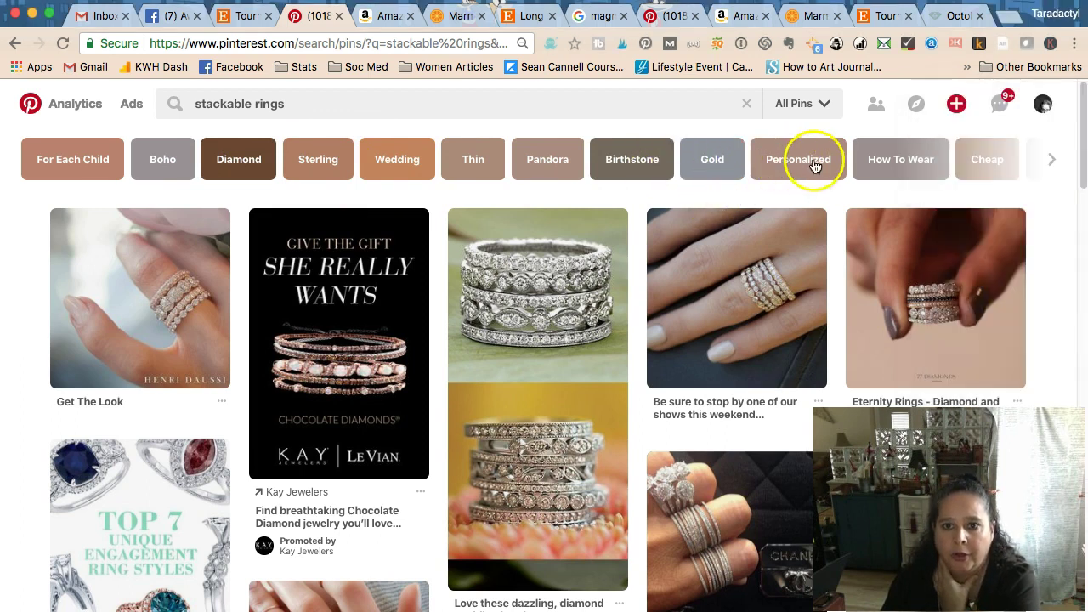
pyautogui.click(1050, 160)
pyautogui.click(1051, 160)
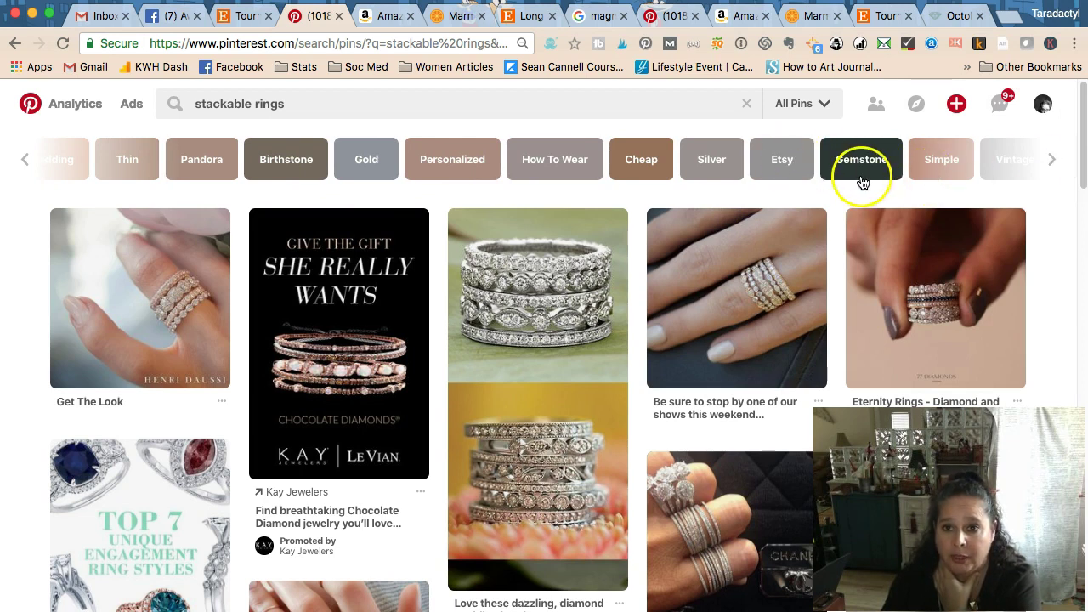
pyautogui.click(1050, 163)
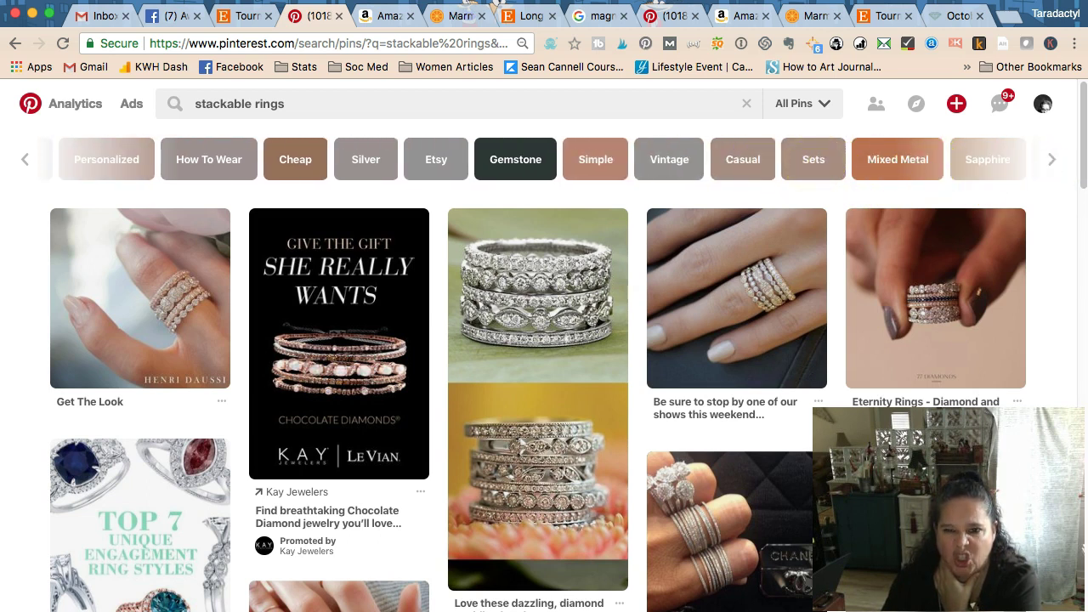
pyautogui.press('super+Tab')
pyautogui.click(988, 352)
pyautogui.write('sets')
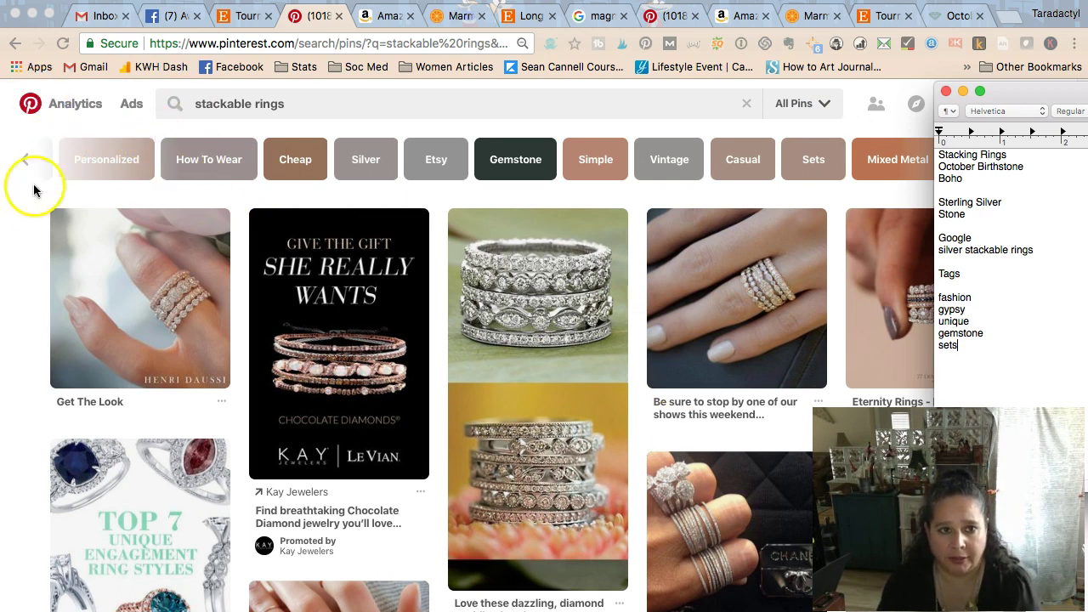
# Step: Narrow the Pinterest search with the related term "Sterling" and examine the "stackable rings sterling" pins
pyautogui.click(25, 158)
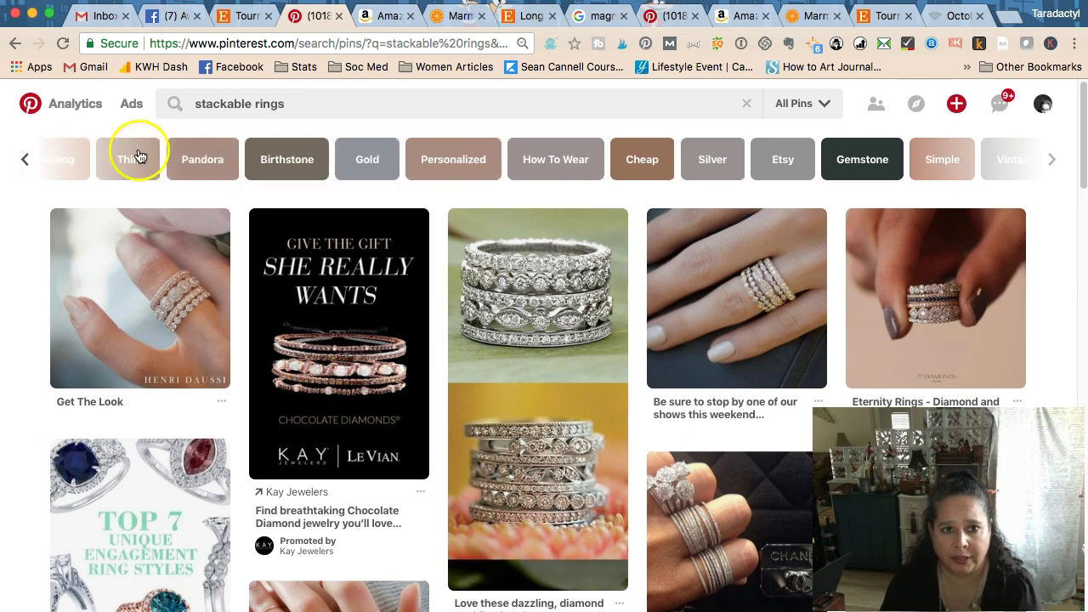
pyautogui.click(19, 157)
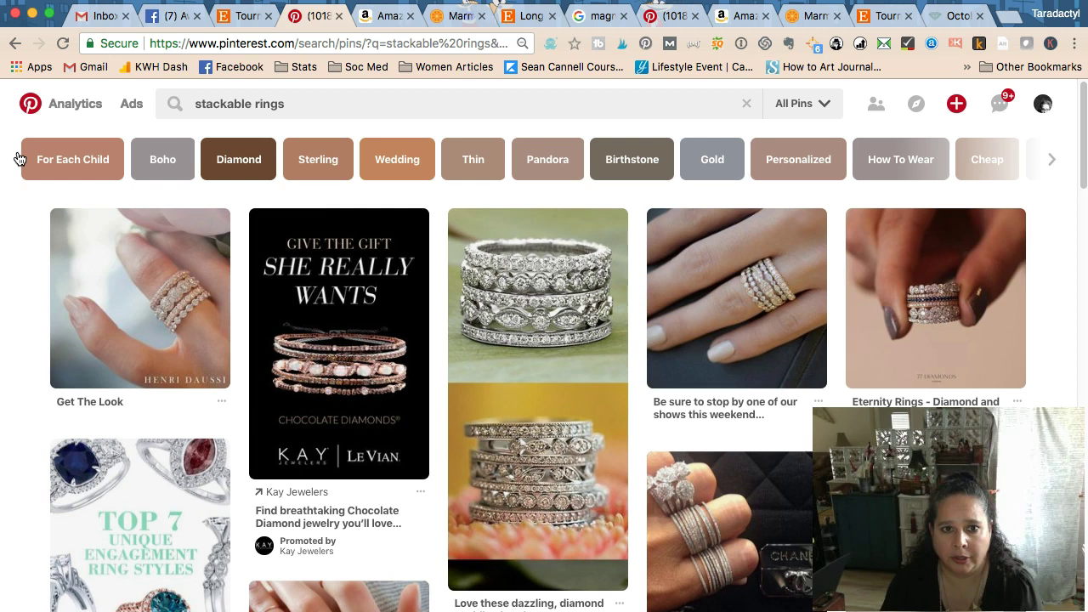
pyautogui.click(311, 163)
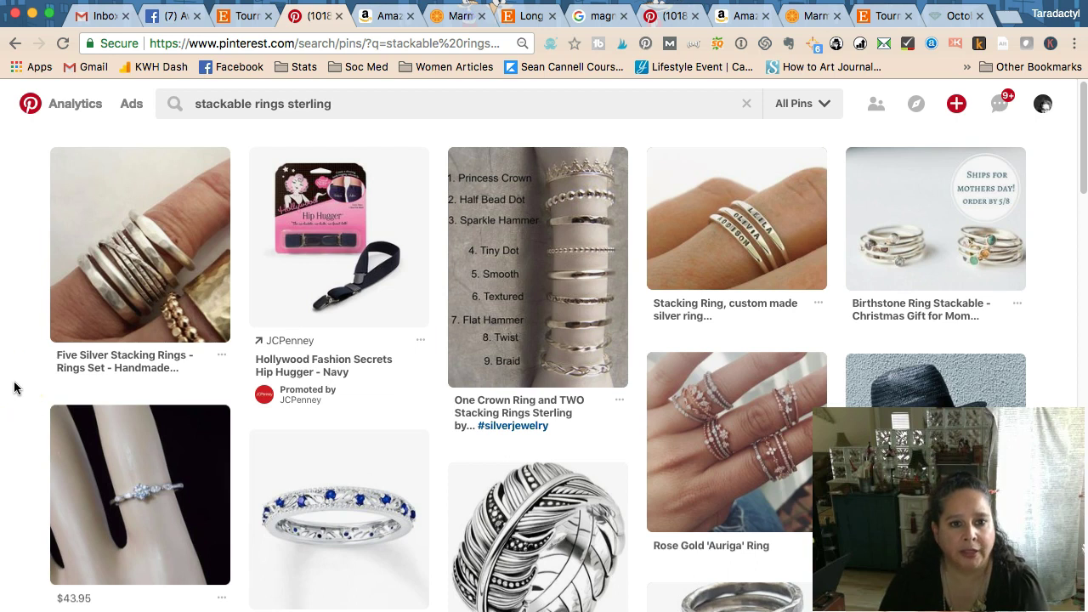
pyautogui.scroll(-1, 13, 388)
pyautogui.scroll(-2, 14, 388)
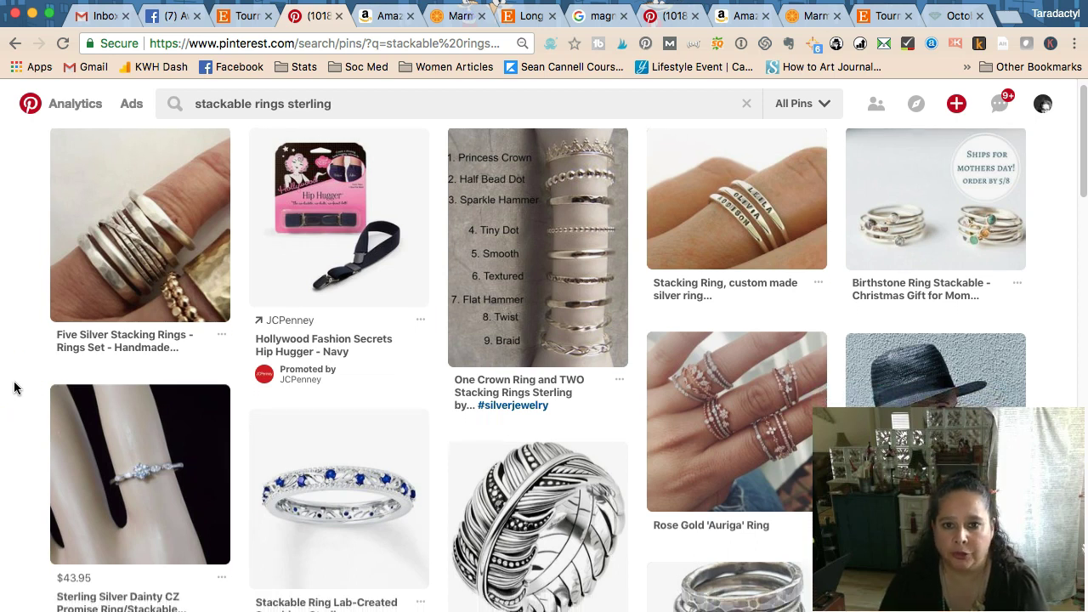
pyautogui.scroll(-2, 14, 387)
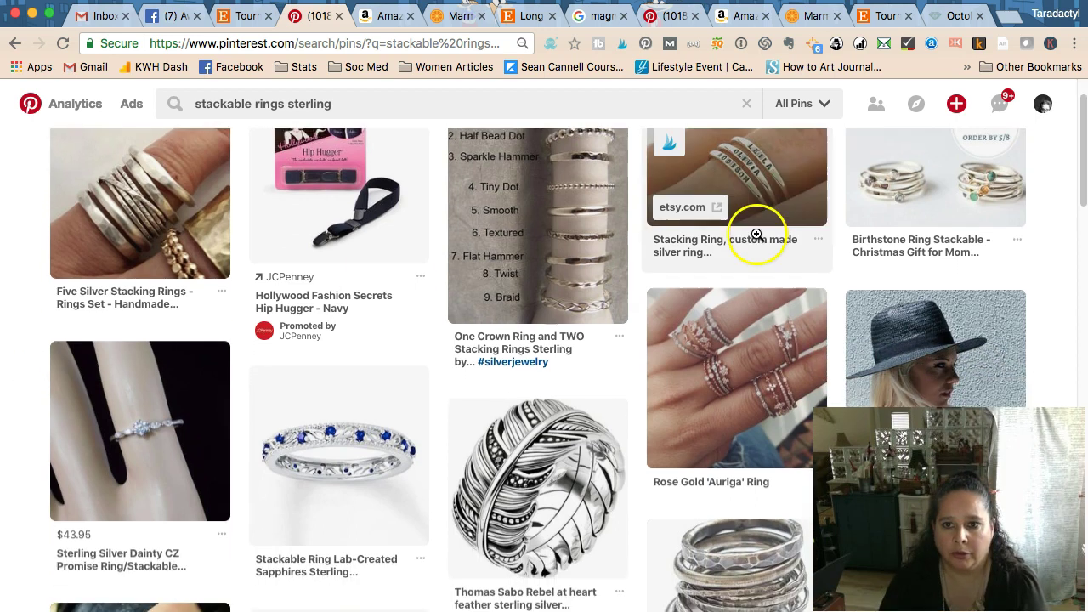
pyautogui.scroll(-5, 553, 311)
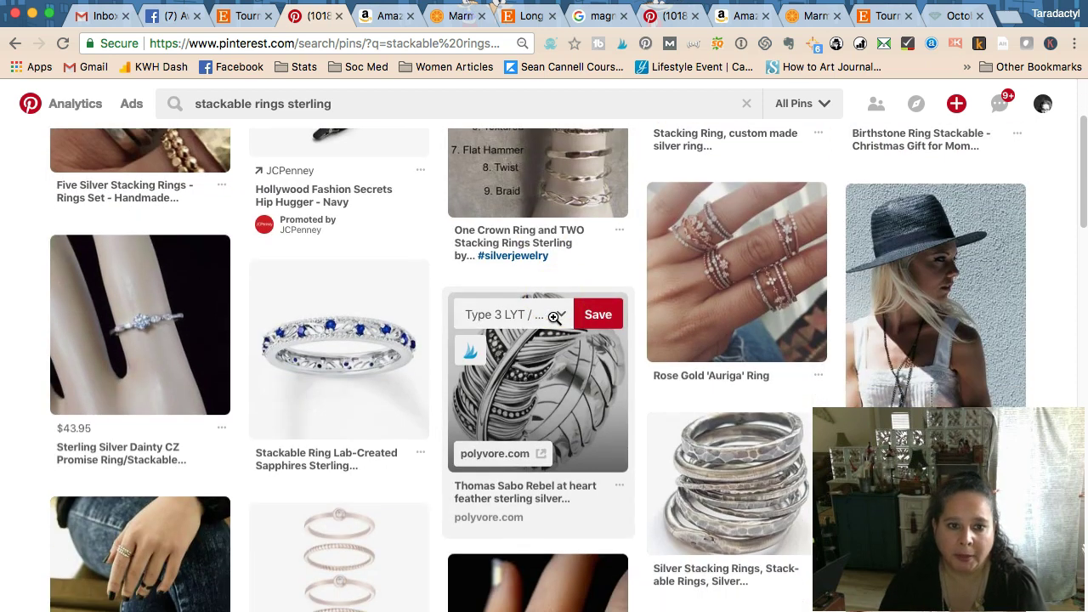
pyautogui.scroll(5, 553, 314)
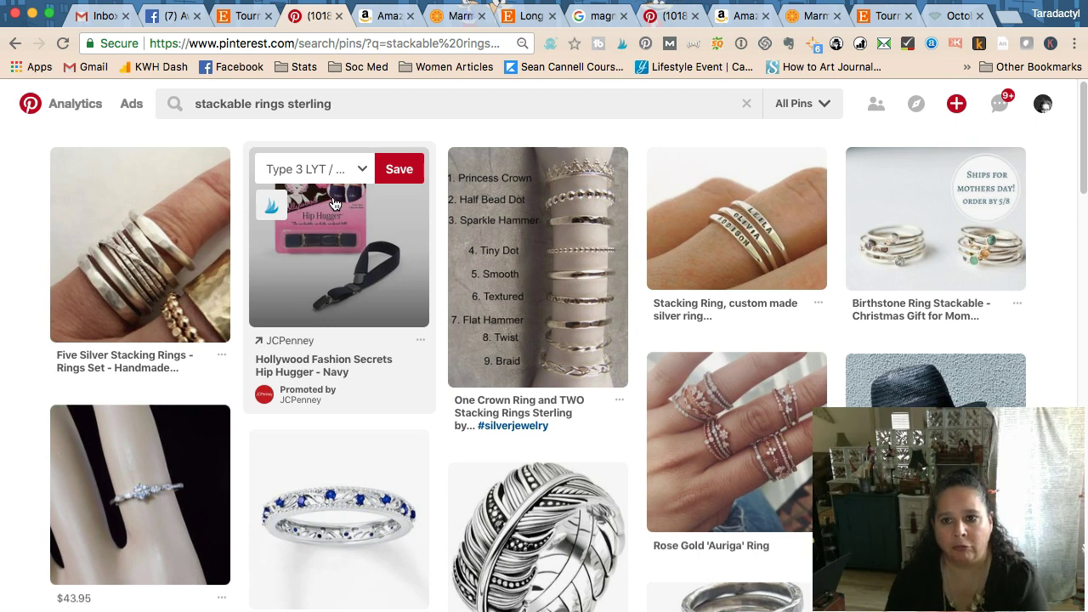
# Step: Add "hammered" below "sets" in the keyword notes and close the Pinterest search to continue on Amazon
pyautogui.press('super+Tab')
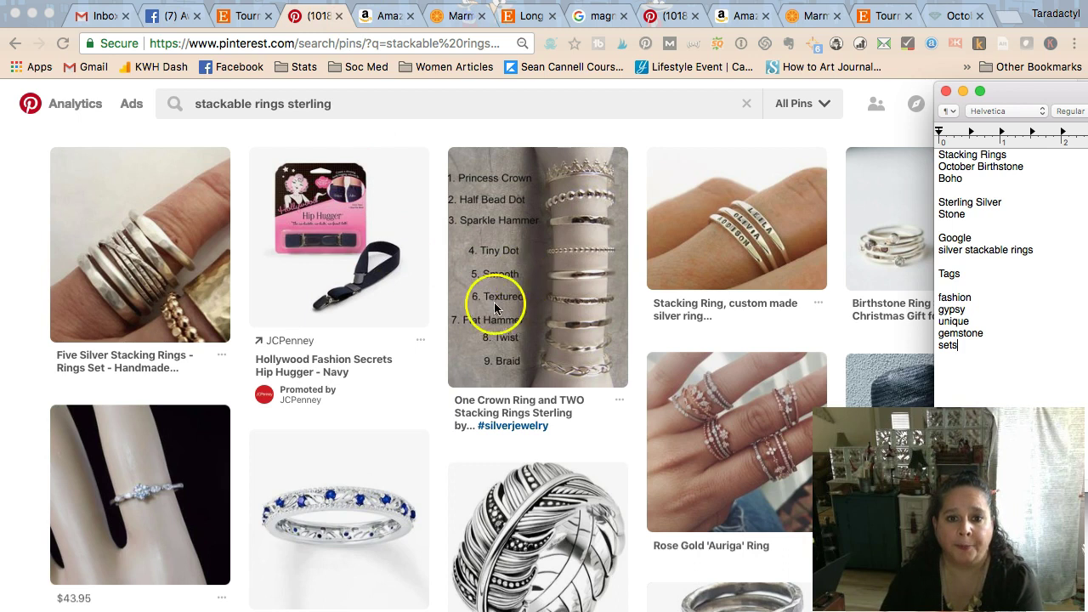
pyautogui.click(1044, 370)
pyautogui.write('hammered')
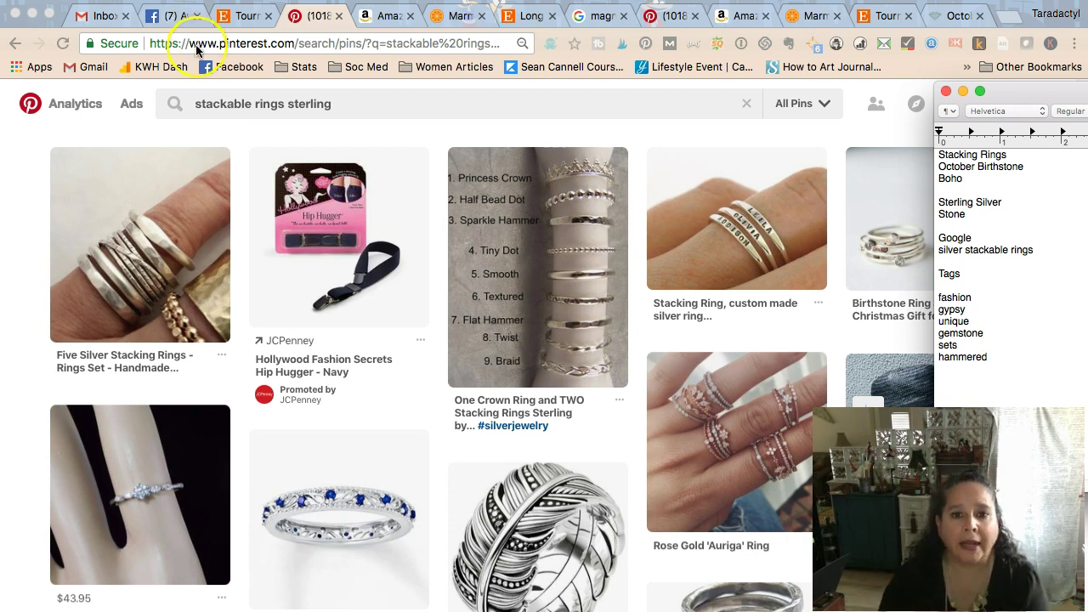
pyautogui.click(337, 19)
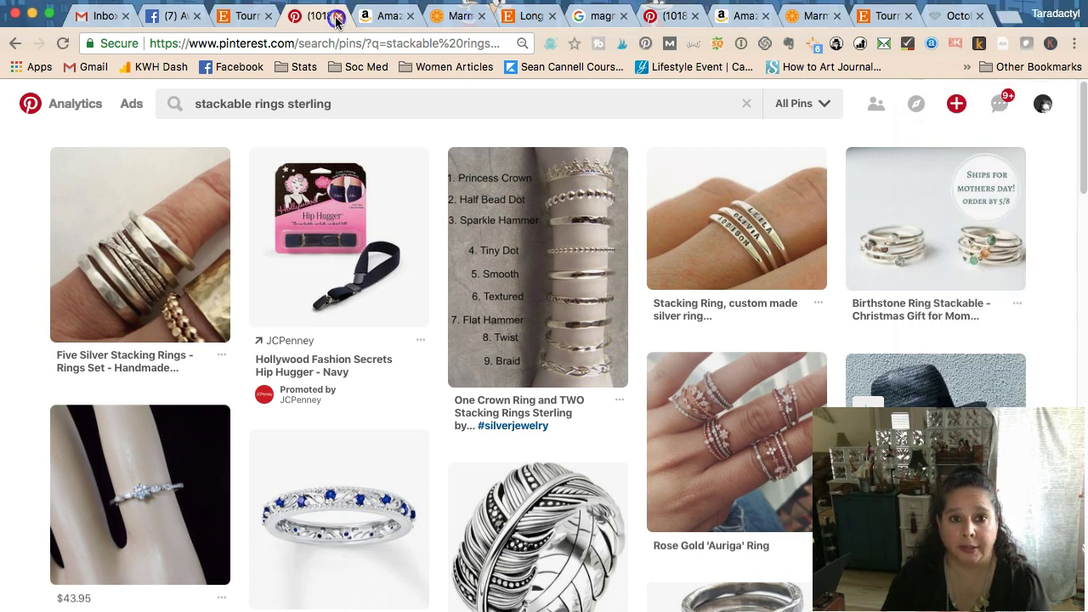
pyautogui.click(337, 19)
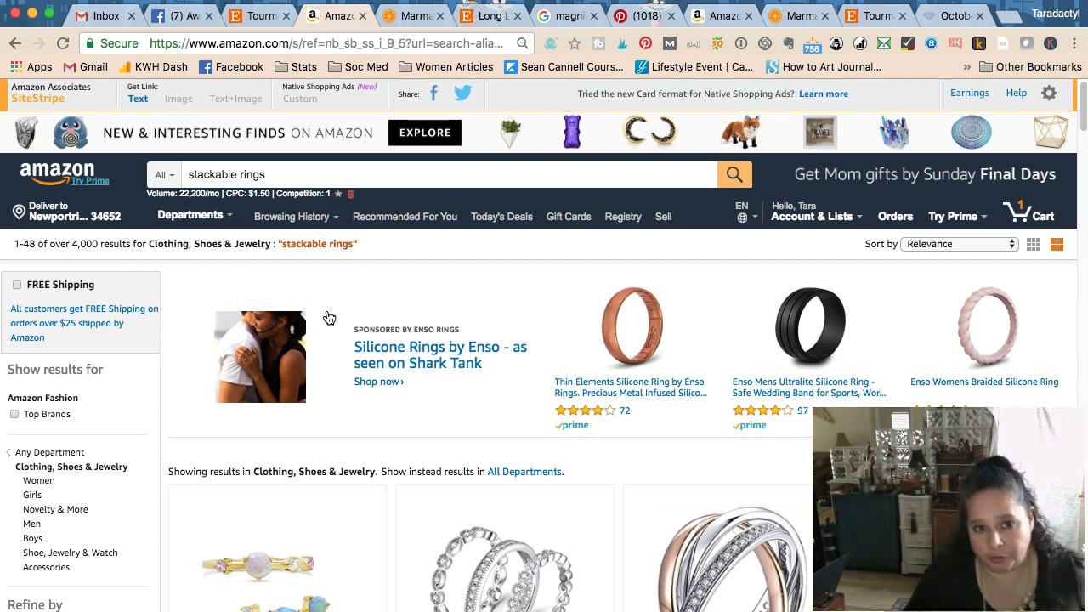
# Step: Check Amazon's search suggestions for "stackable rings" and add "women" below "hammered" in the keyword notes
pyautogui.click(315, 180)
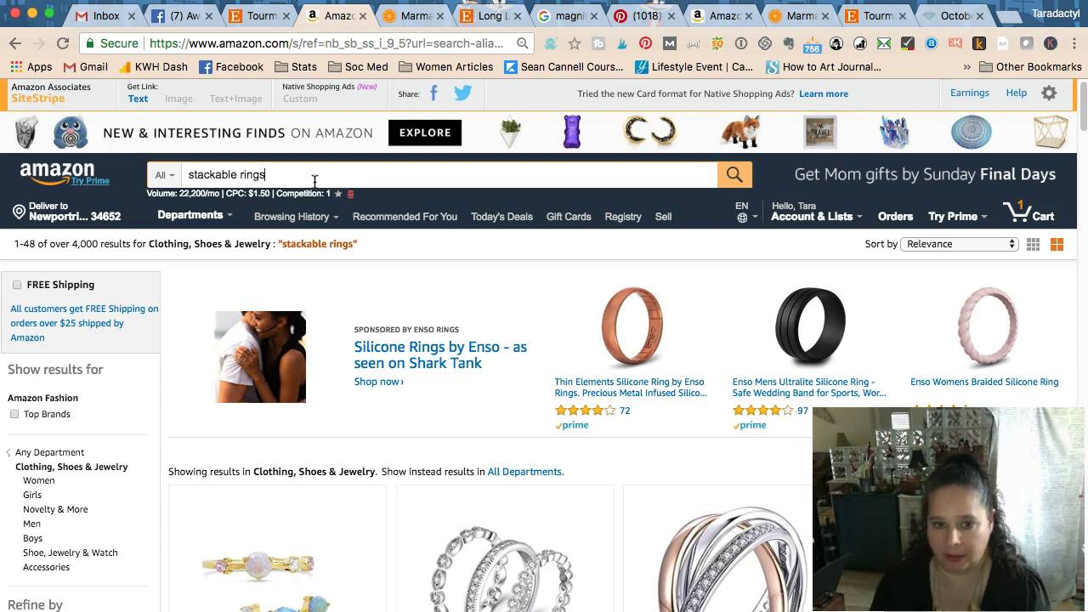
pyautogui.click(286, 174)
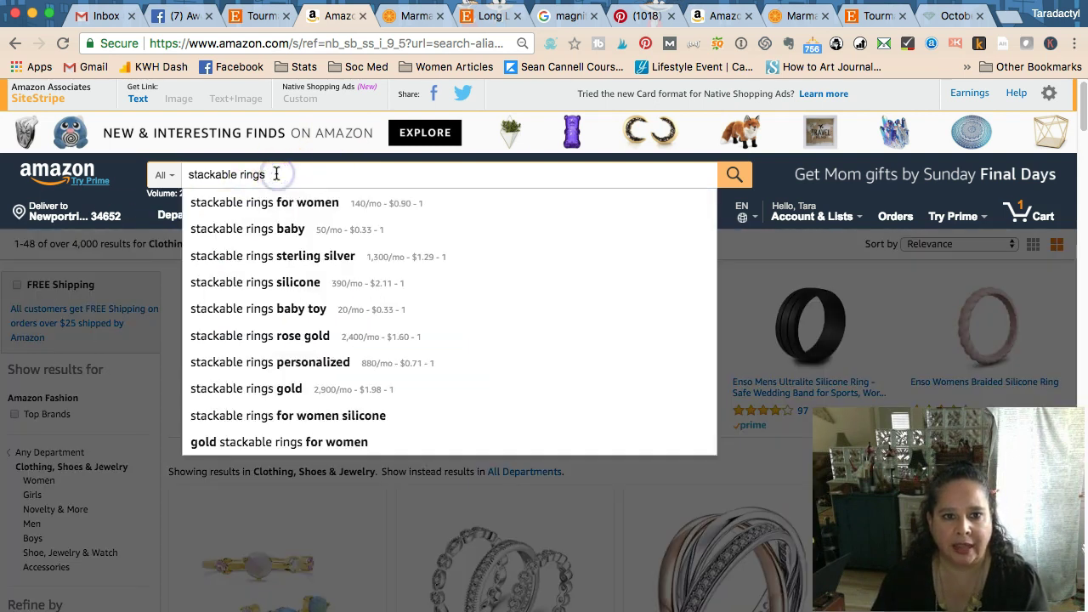
pyautogui.press('super+Tab')
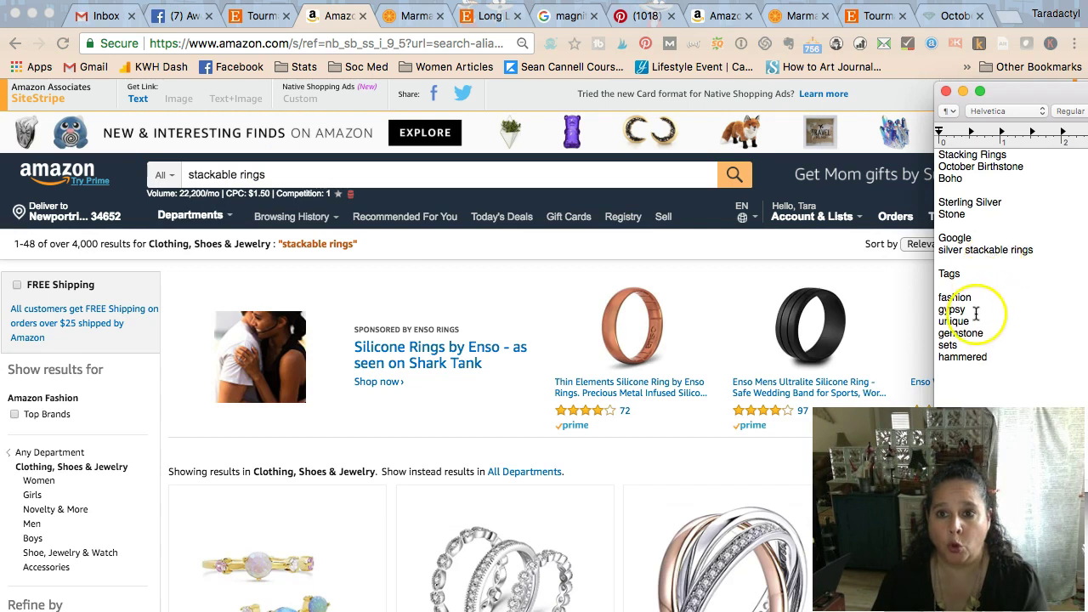
pyautogui.press('Return')
pyautogui.write('women')
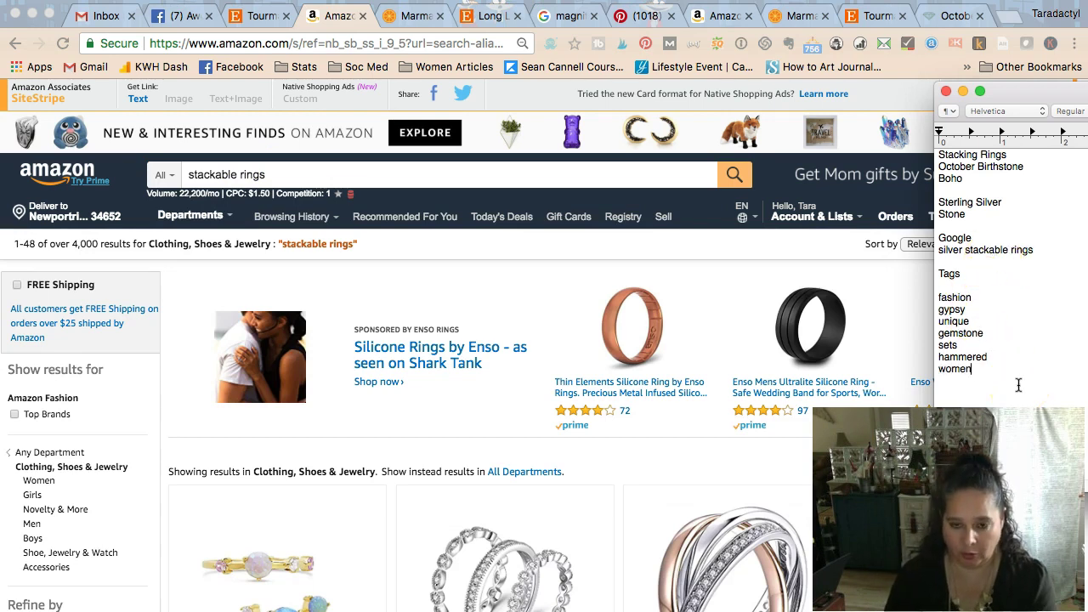
# Step: Search Amazon for the suggested phrase "stackable rings for women" and examine the product titles for keywords
pyautogui.click(321, 174)
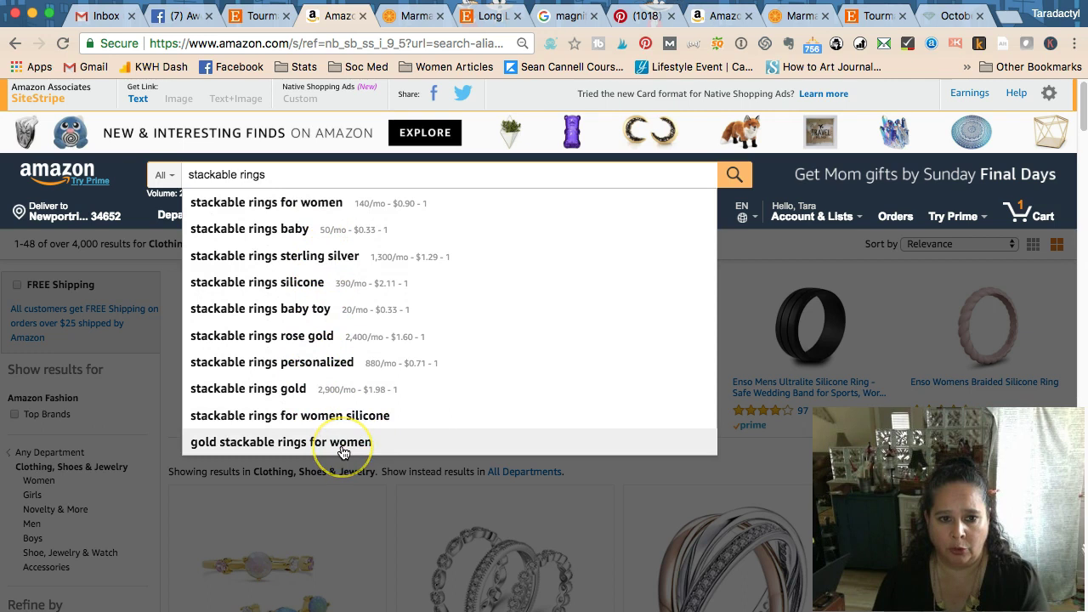
pyautogui.click(280, 201)
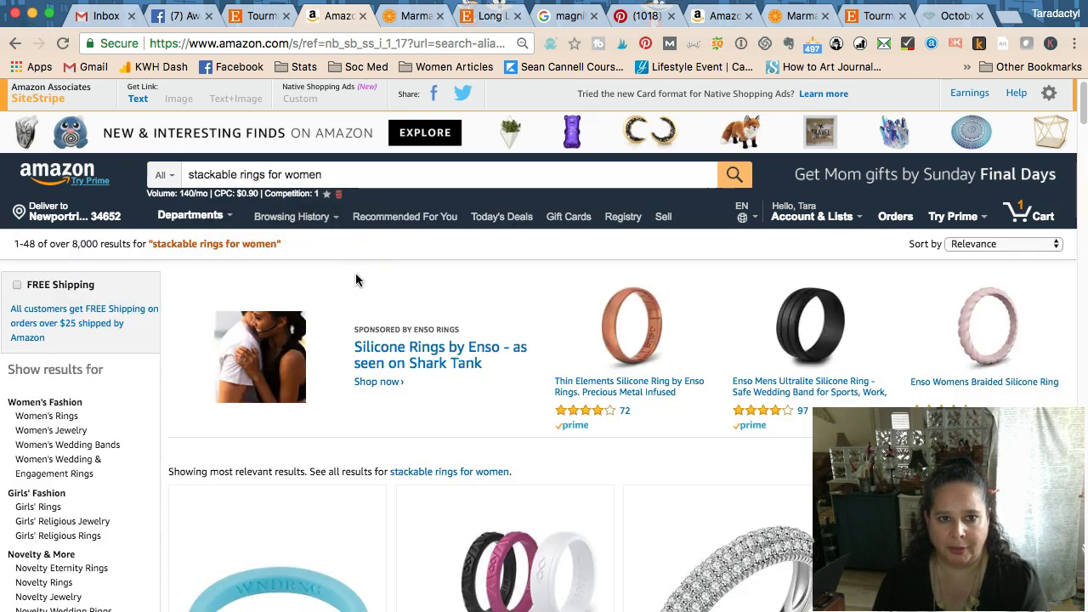
pyautogui.scroll(-3, 51, 391)
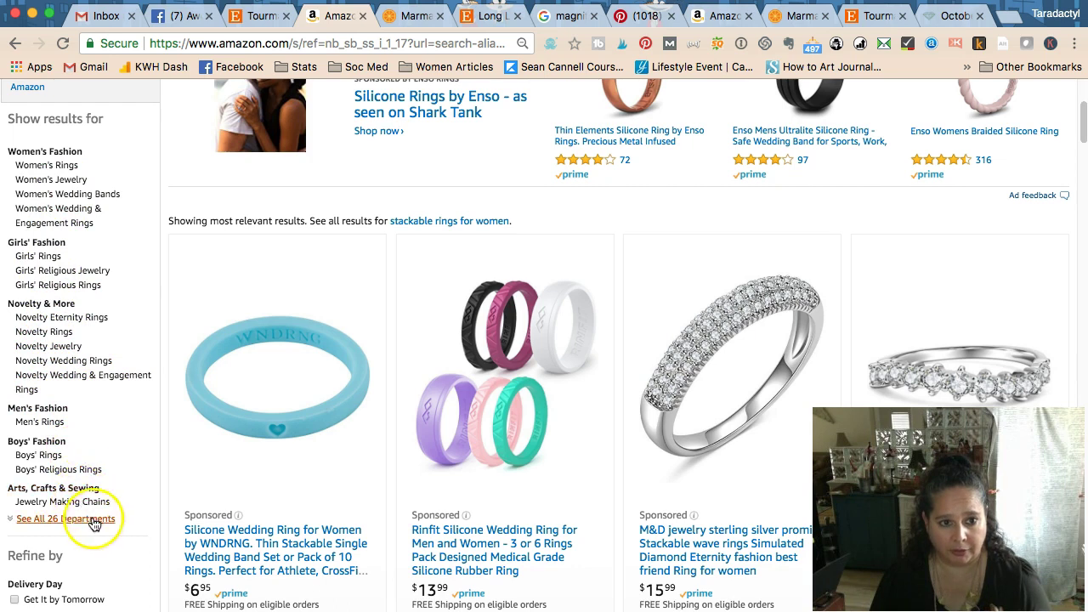
pyautogui.scroll(-10, 289, 383)
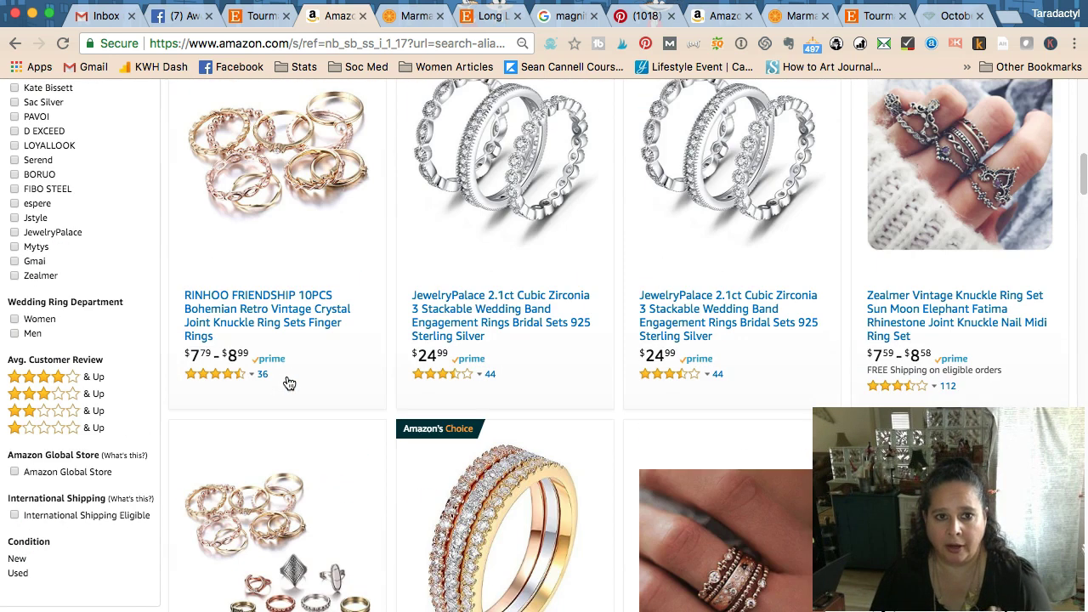
pyautogui.click(255, 323)
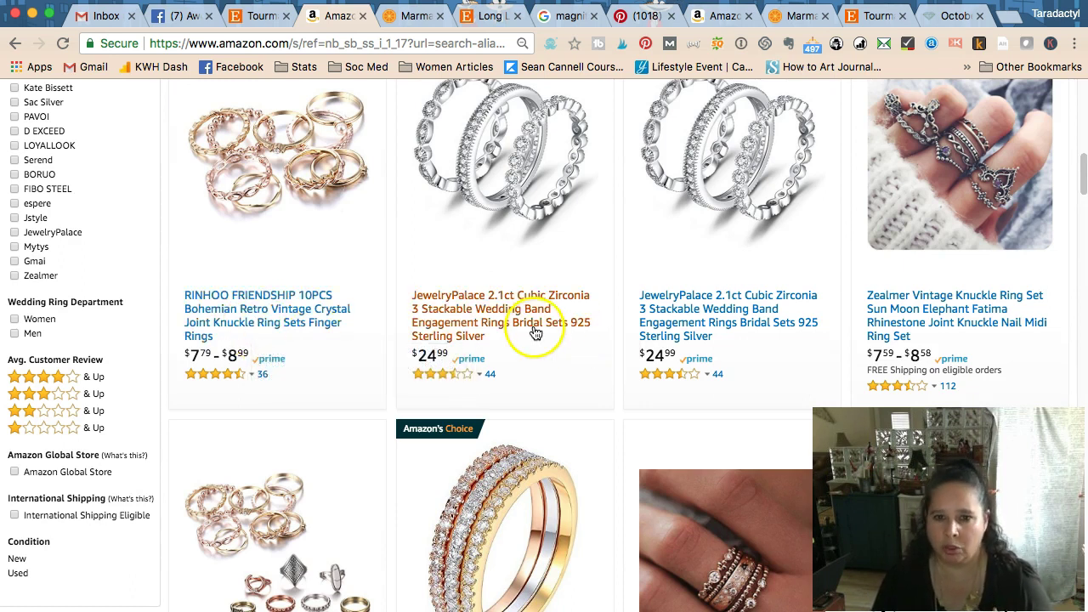
pyautogui.scroll(-1, 502, 336)
pyautogui.scroll(-5, 499, 334)
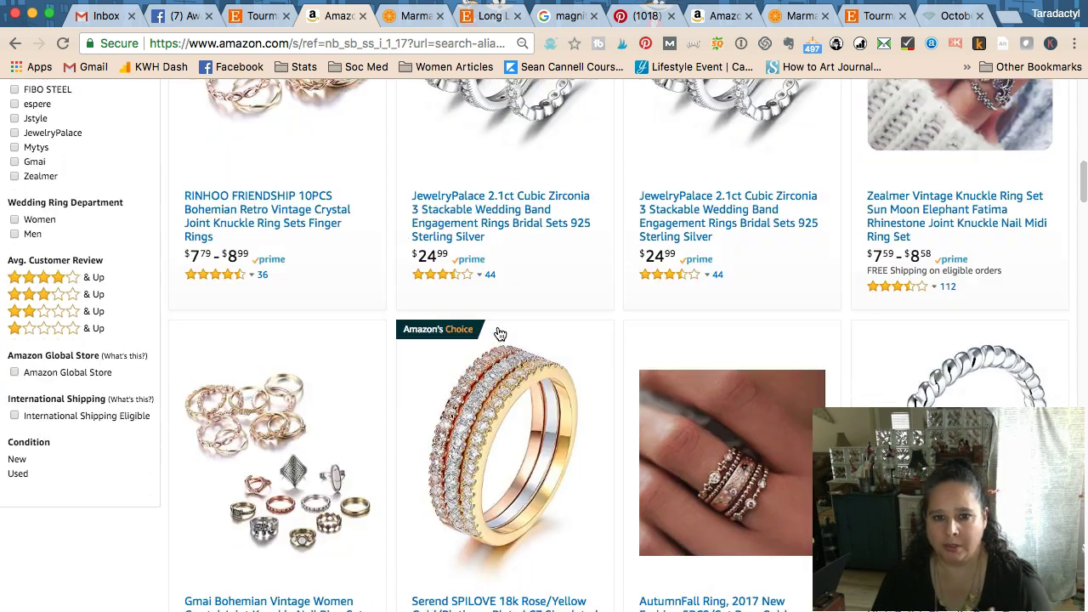
pyautogui.scroll(-10, 500, 334)
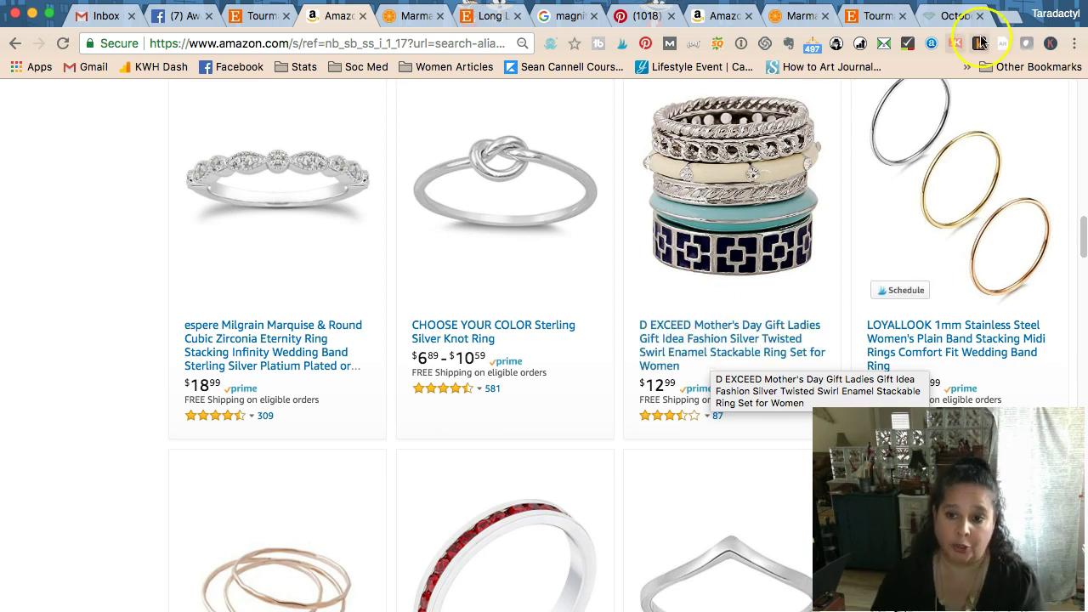
# Step: Add "mothers day gift" below "women" in the keyword notes
pyautogui.press('super+Tab')
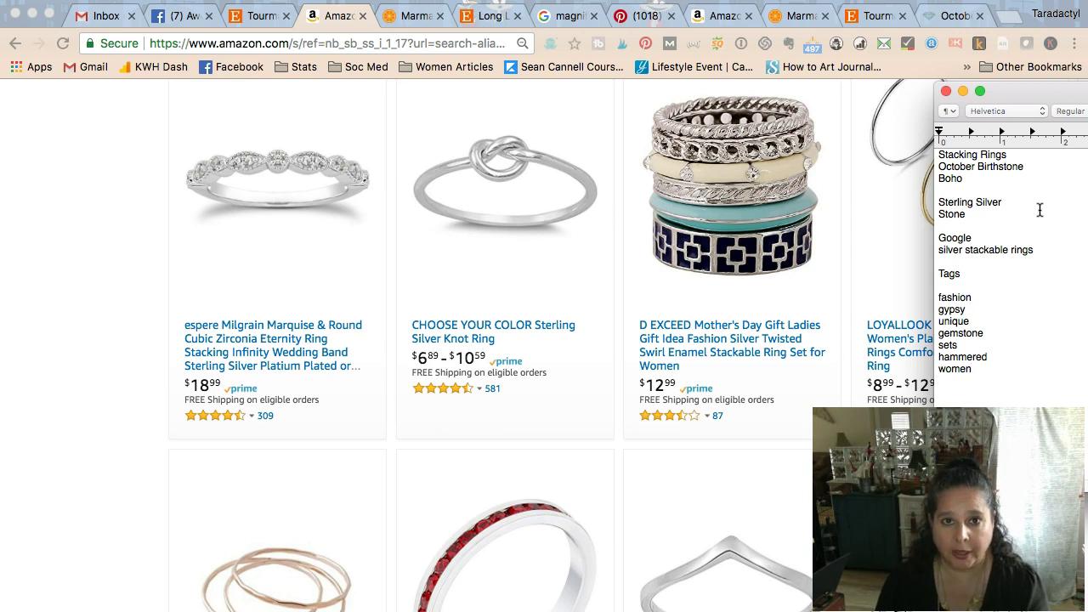
pyautogui.click(952, 304)
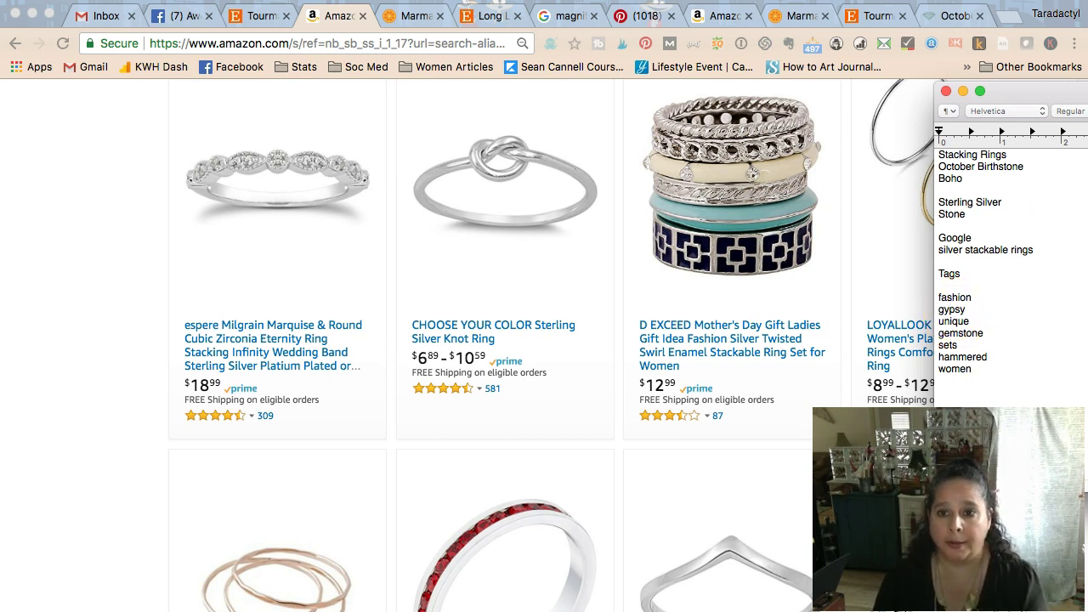
pyautogui.click(1028, 382)
pyautogui.write('mothersd day gift')
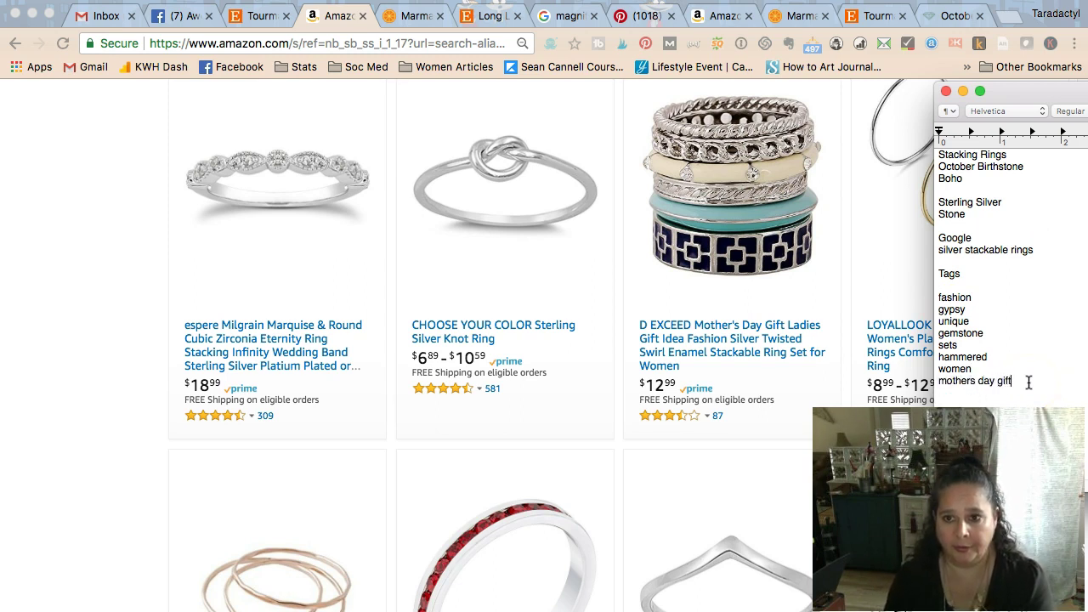
pyautogui.click(993, 352)
pyautogui.click(1015, 391)
pyautogui.click(970, 346)
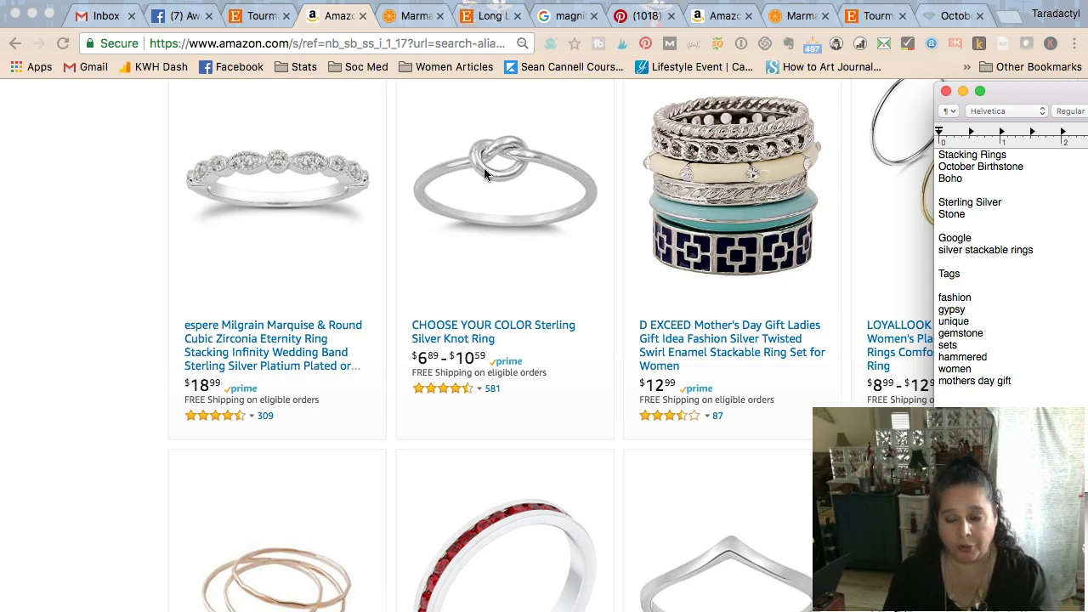
# Step: Add "present" below "mothers day gift" in the keyword notes, then close the Amazon results and bring the notes up over Marmalead
pyautogui.click(1049, 387)
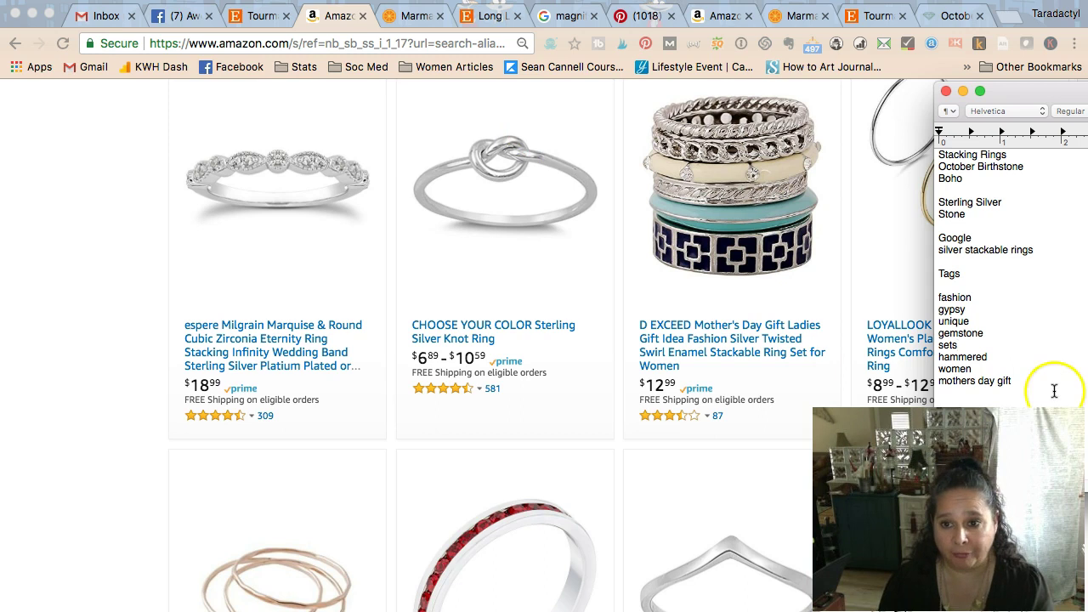
pyautogui.write('present')
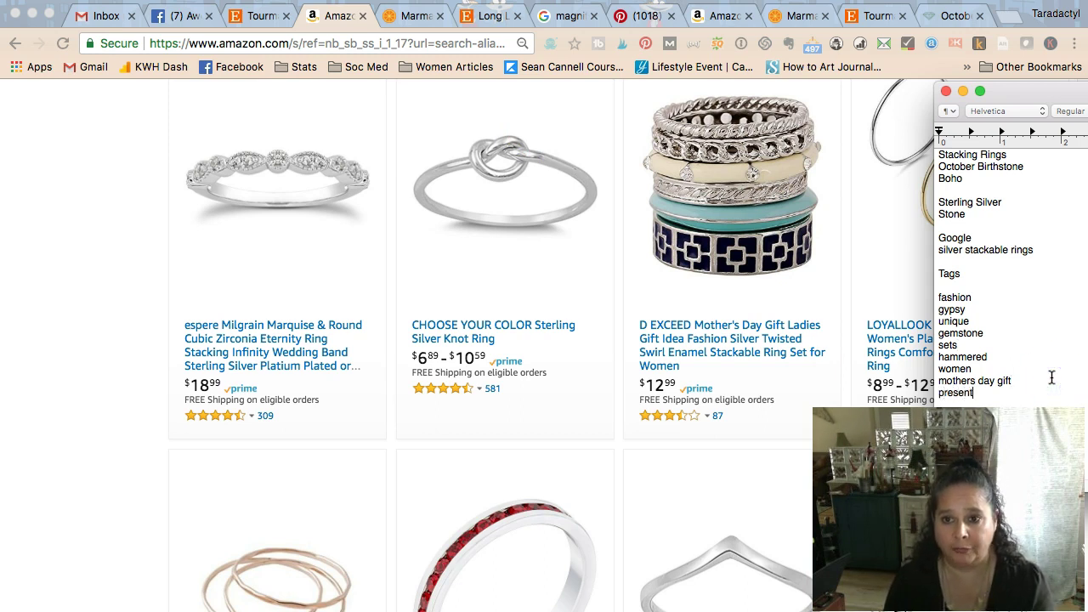
pyautogui.press('BackSpace')
pyautogui.write('t')
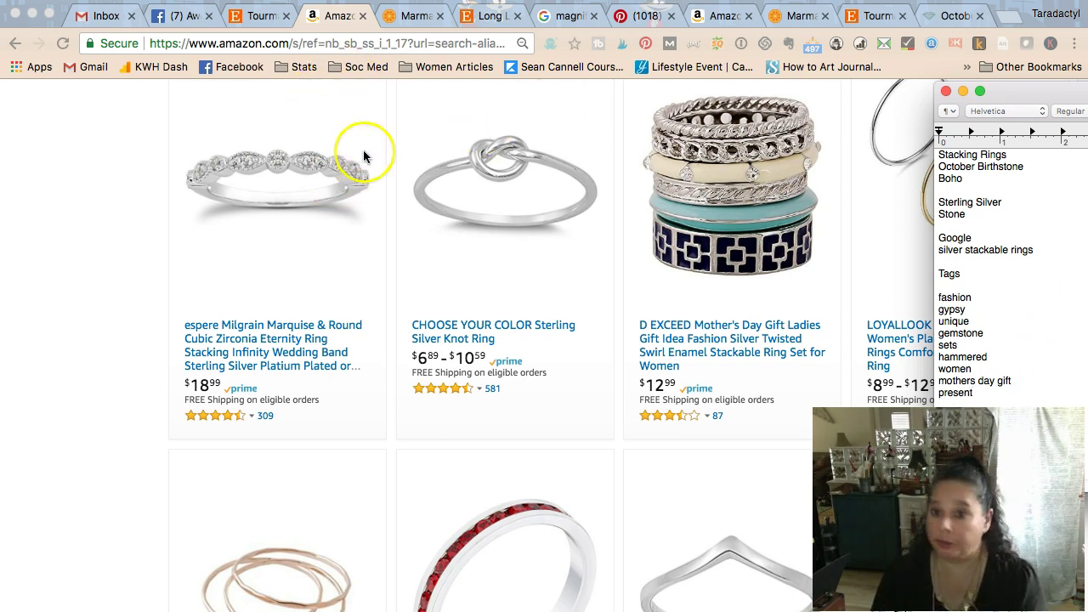
pyautogui.click(357, 16)
pyautogui.press('super+Tab')
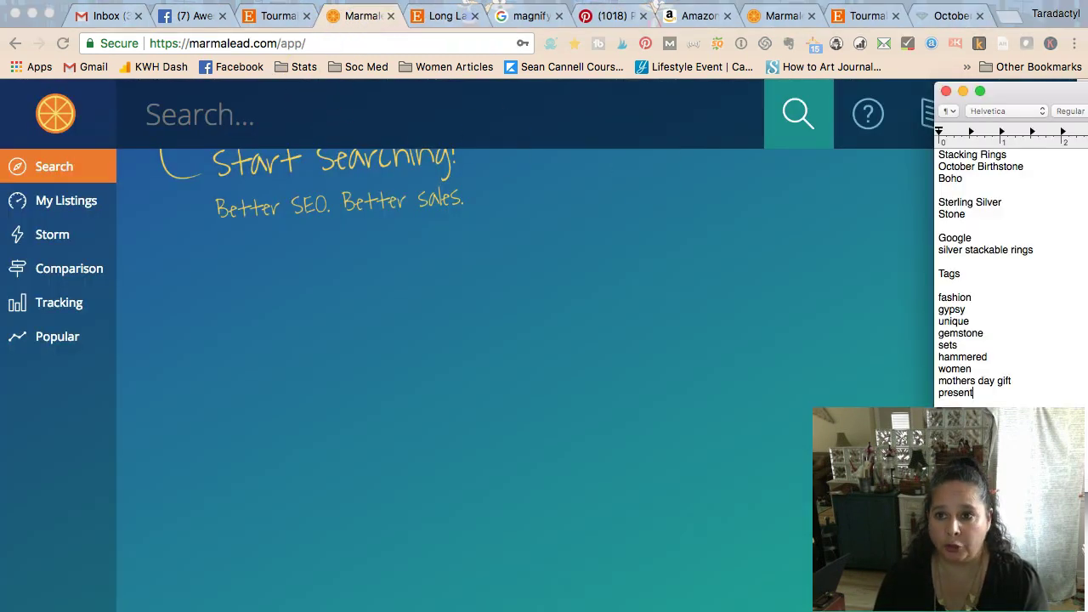
# Step: Open the Etsy shop PaperlyPeople (etsy.com/shop/PaperlyPeople) in a new browser tab placed beside the tourmaline listing tab
pyautogui.moveTo(994, 381); pyautogui.dragTo(894, 380)
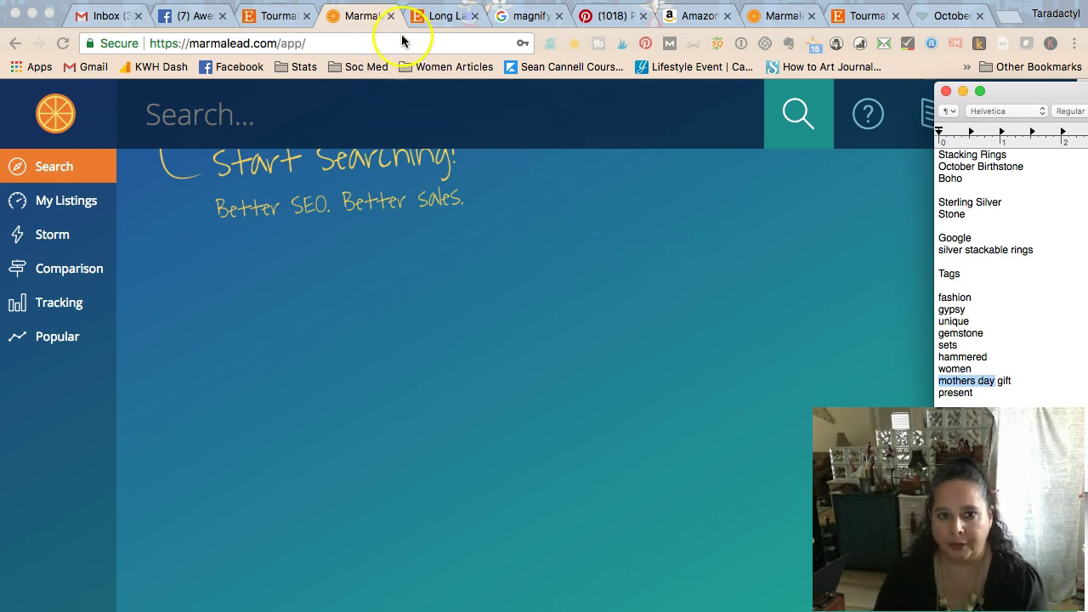
pyautogui.click(999, 16)
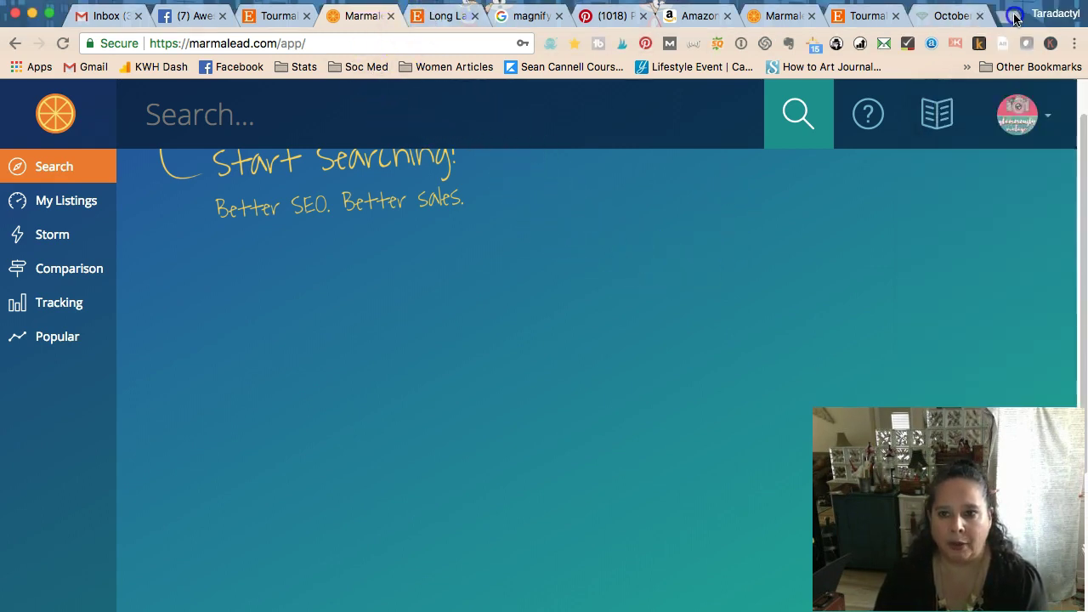
pyautogui.moveTo(947, 22); pyautogui.dragTo(330, 24)
pyautogui.write('etsy.com/shop/PaperlyPeople')
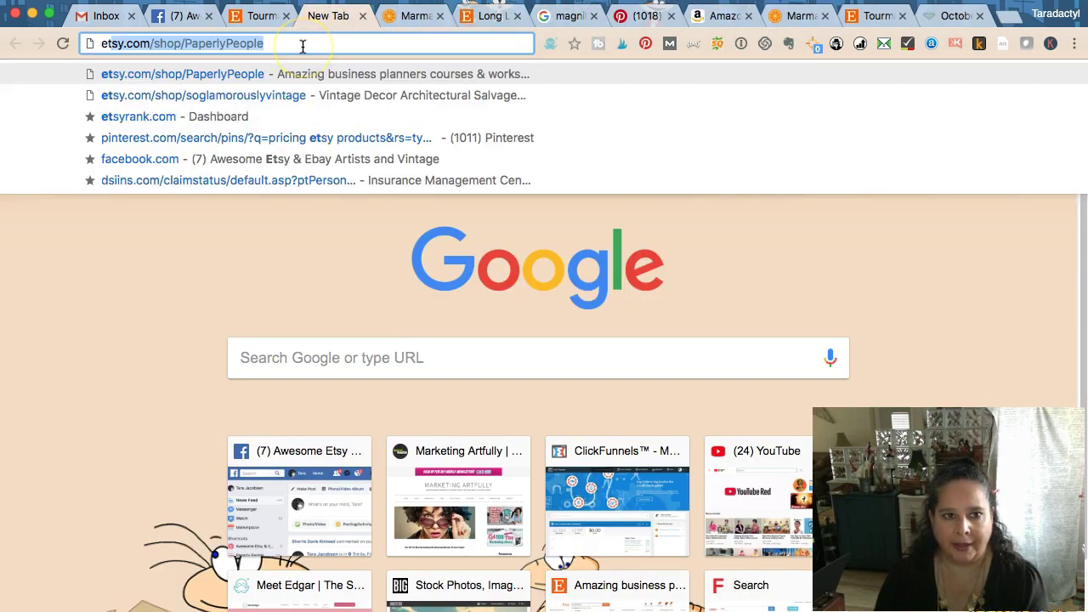
pyautogui.press('Return')
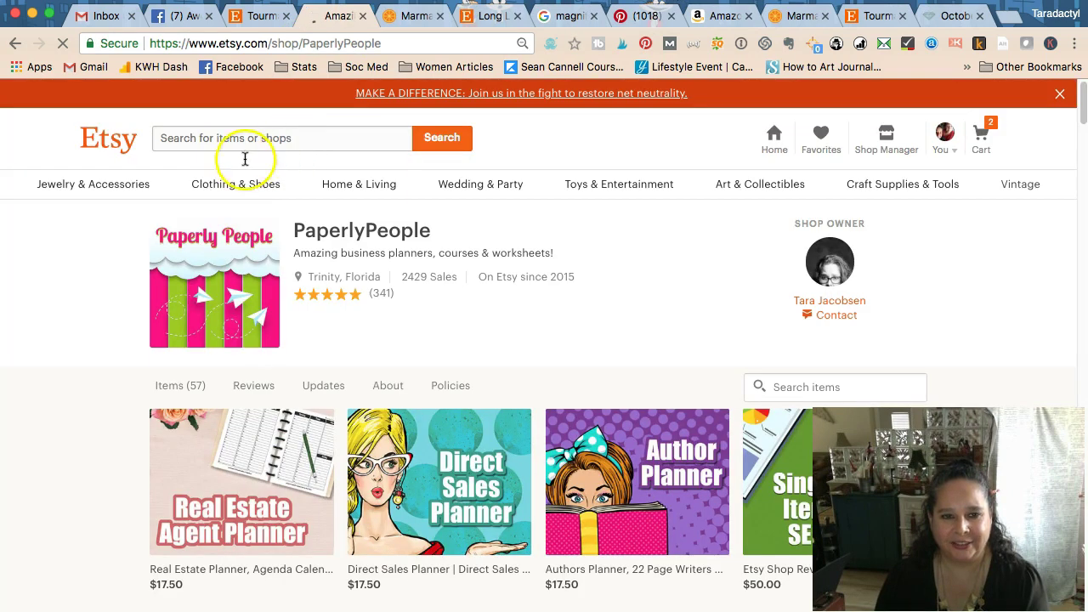
# Step: Check Etsy's search suggestions for "rings" and run the suggested search "rings for women"
pyautogui.click(217, 137)
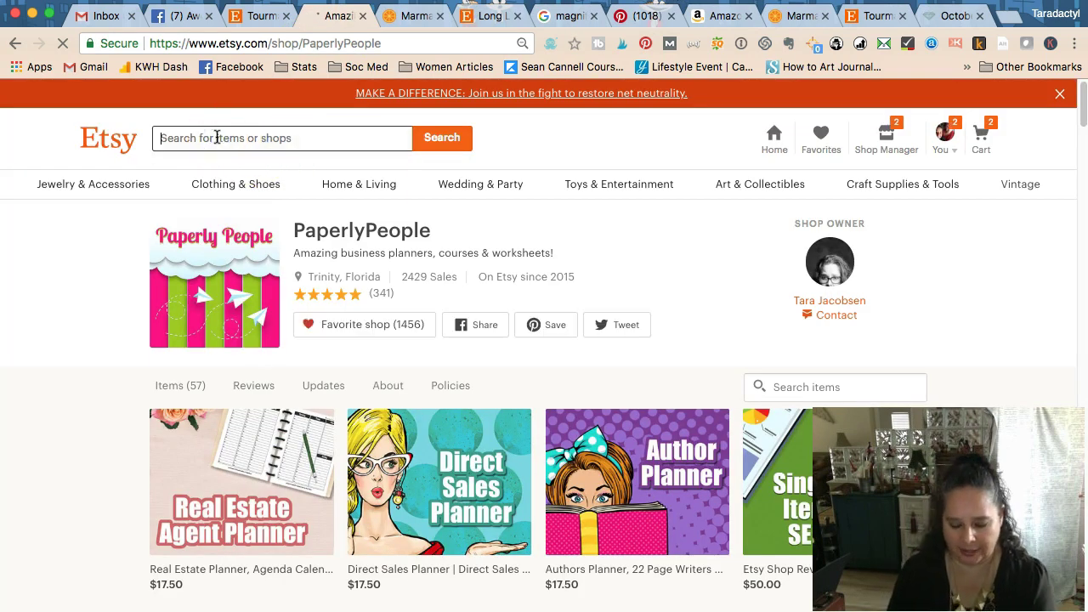
pyautogui.write('rings')
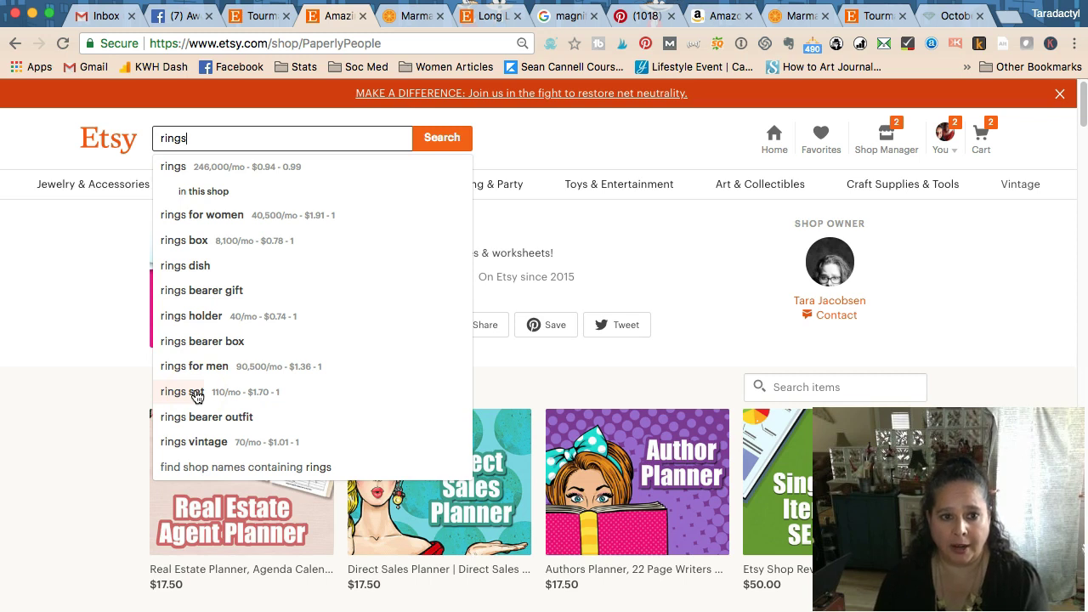
pyautogui.click(195, 214)
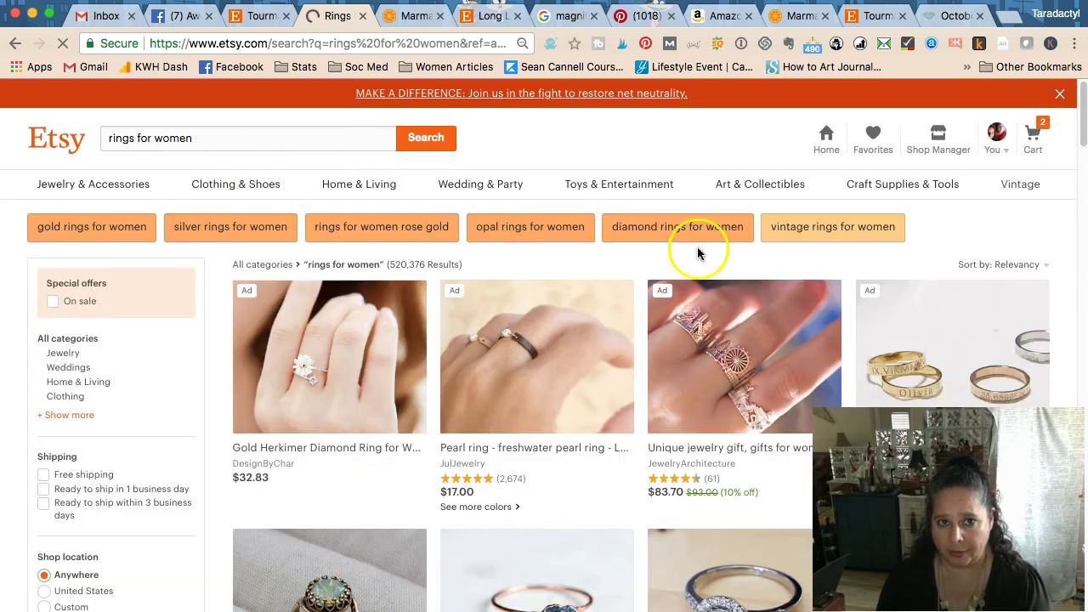
# Step: Consult the keyword notes and append "Rings For Women" after "Handmade Jewelry," in the listing title
pyautogui.click(1077, 337)
pyautogui.click(1016, 264)
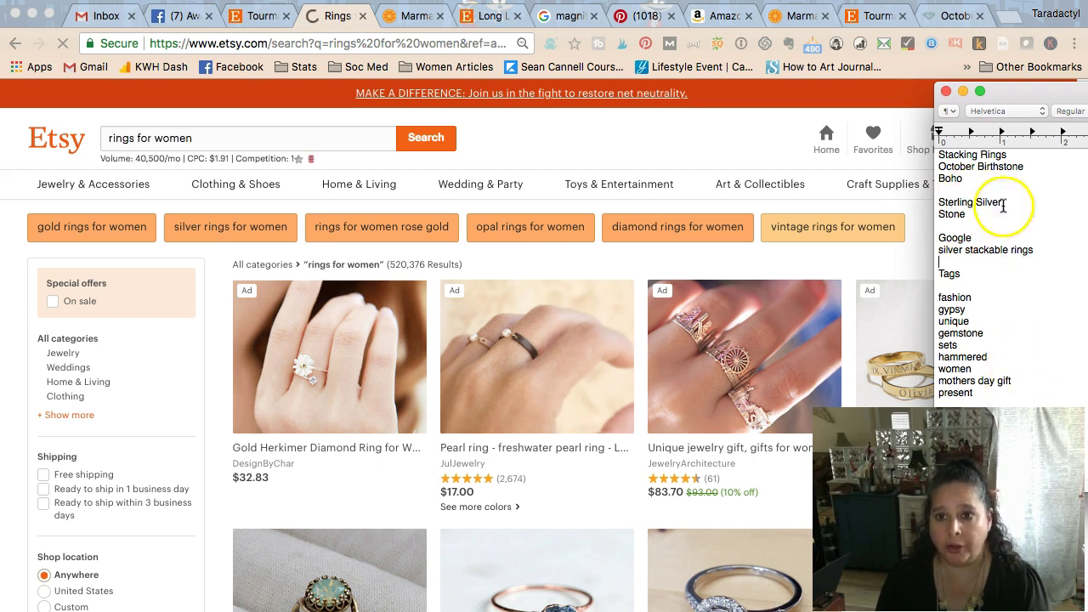
pyautogui.click(858, 15)
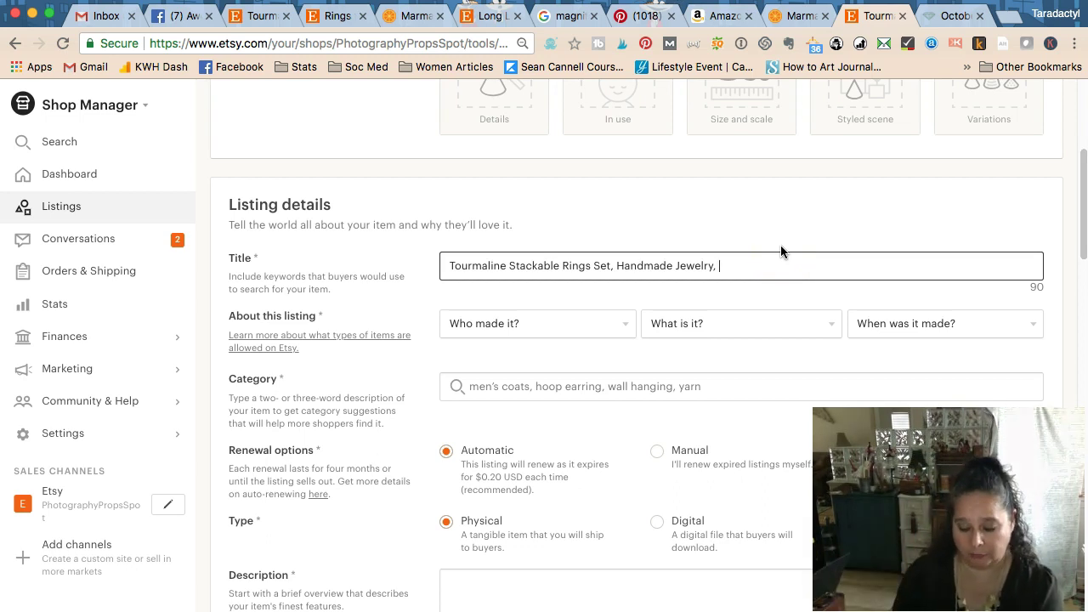
pyautogui.write('Rings For Women')
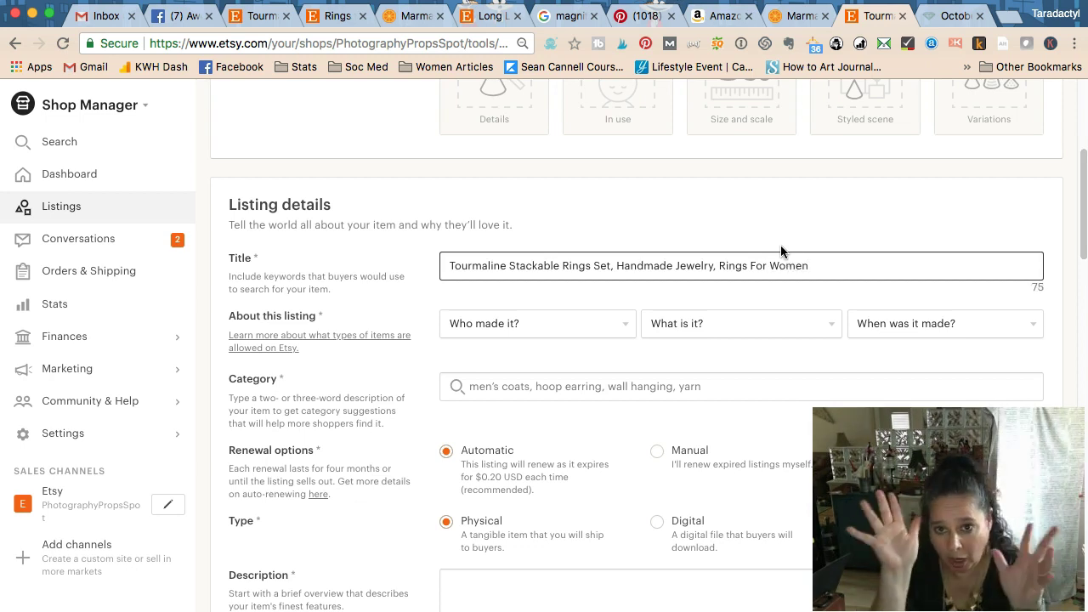
# Step: Delete "women" from the tags in the keyword notes and return to the listing form
pyautogui.press('super+Tab')
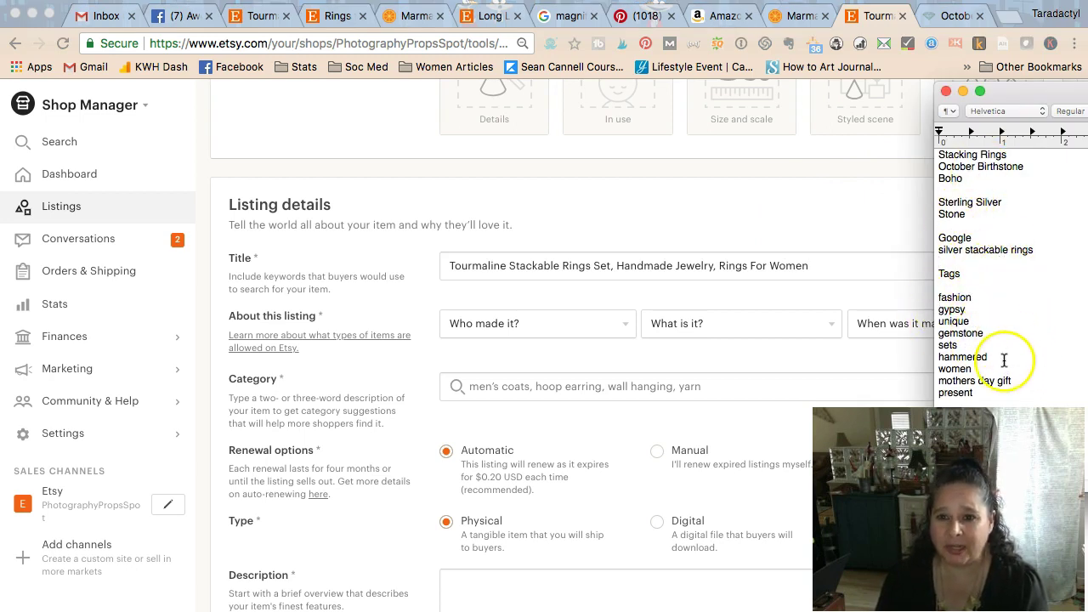
pyautogui.moveTo(981, 367); pyautogui.dragTo(926, 370)
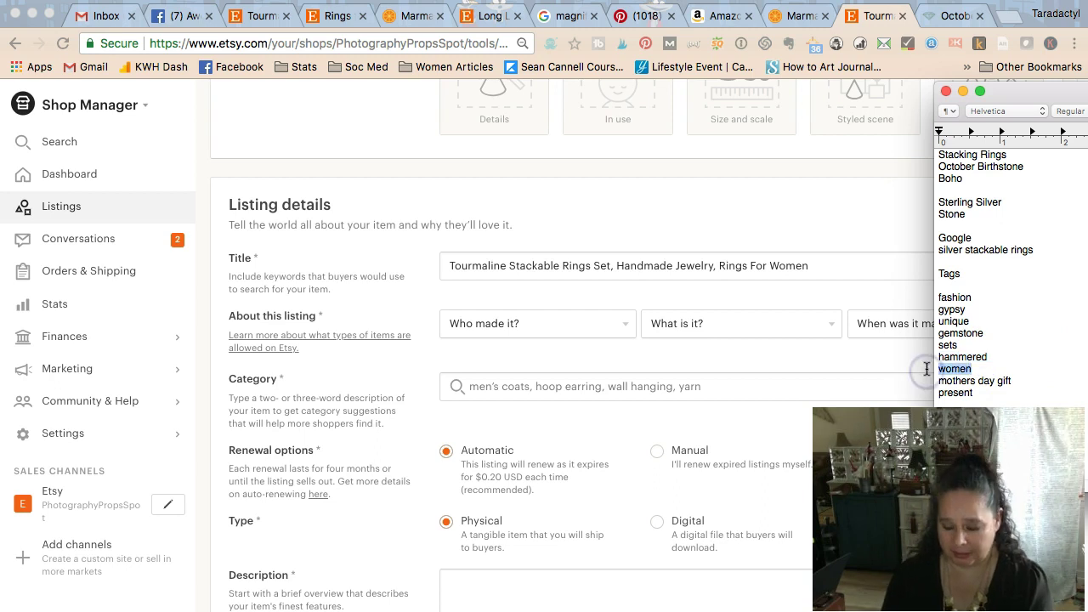
pyautogui.press('BackSpace')
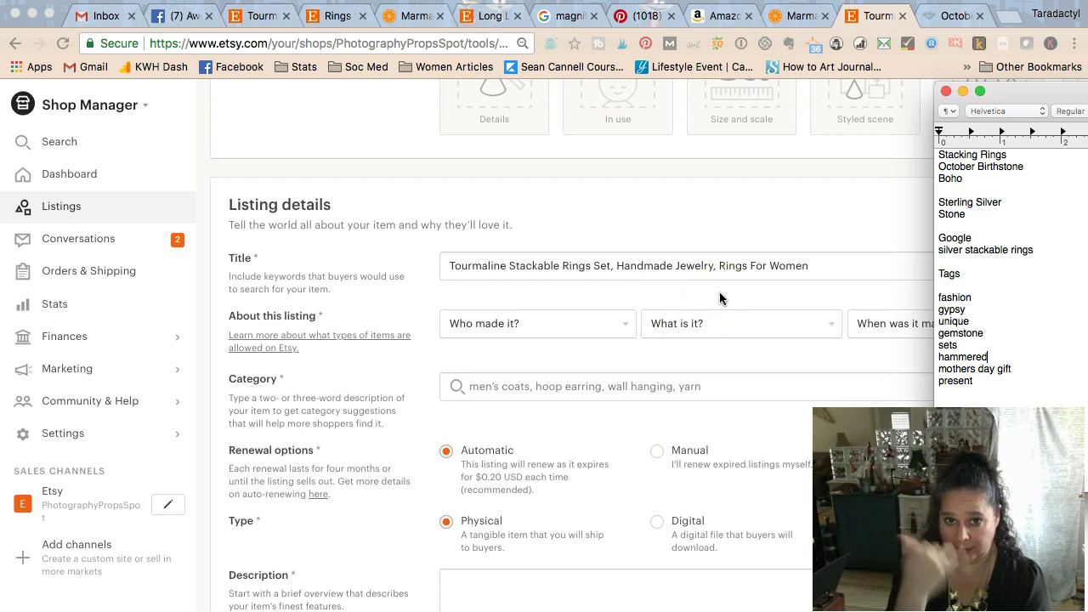
pyautogui.click(789, 192)
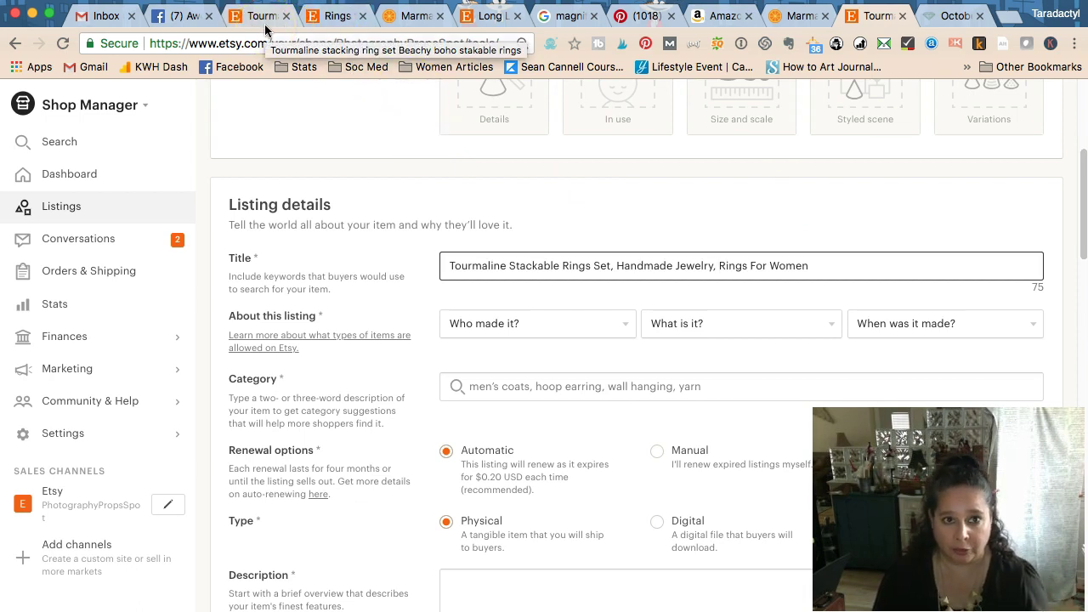
# Step: Follow Etsy's related search "silver rings for women" and insert "Sterling Silver" before "Rings For Women" in the listing title
pyautogui.click(328, 17)
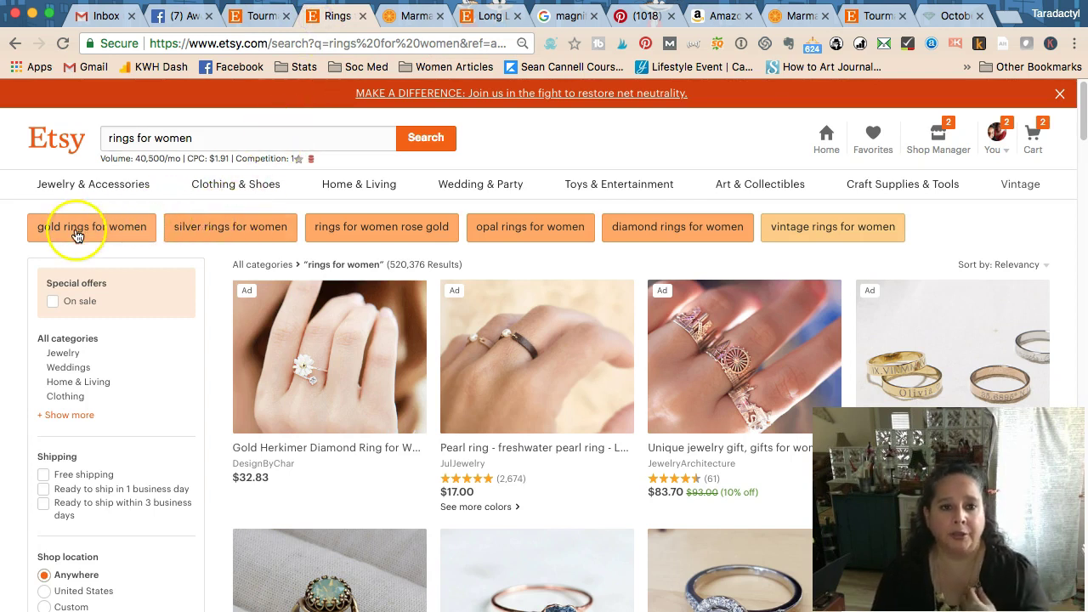
pyautogui.click(219, 244)
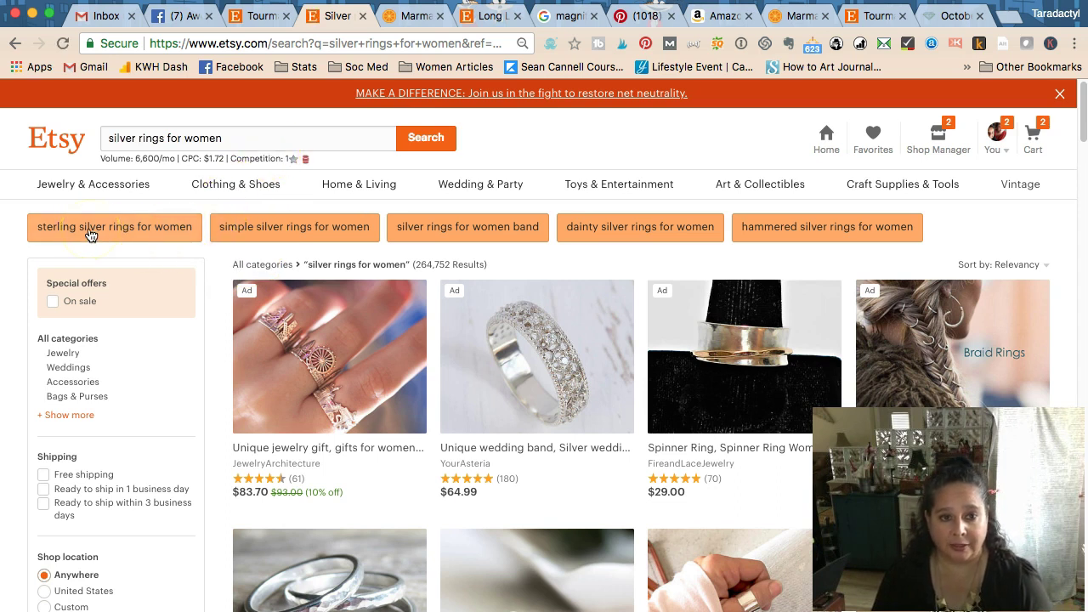
pyautogui.press('super+Tab')
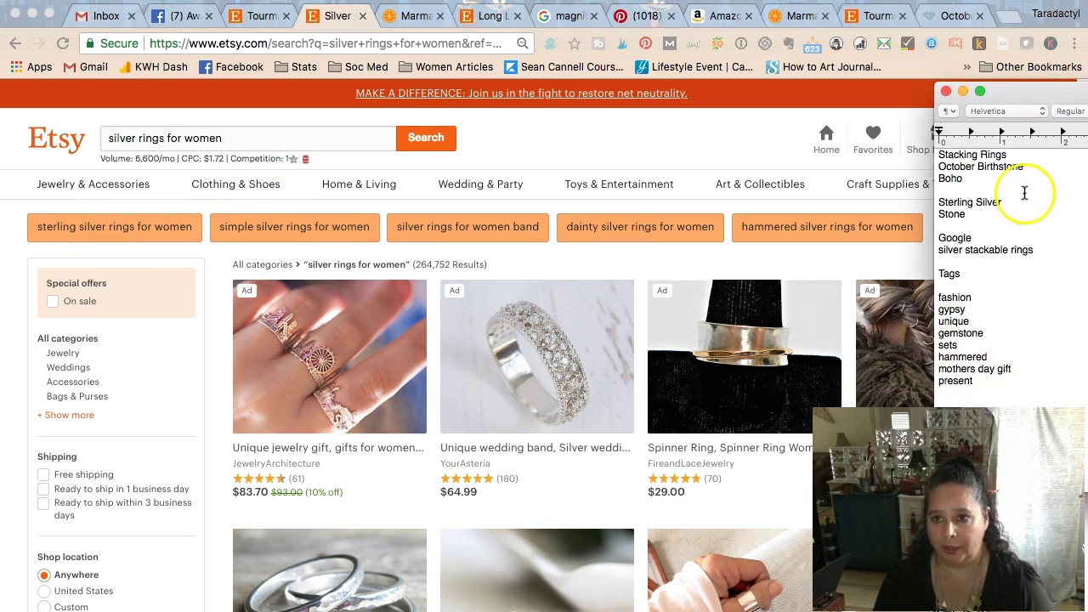
pyautogui.click(856, 17)
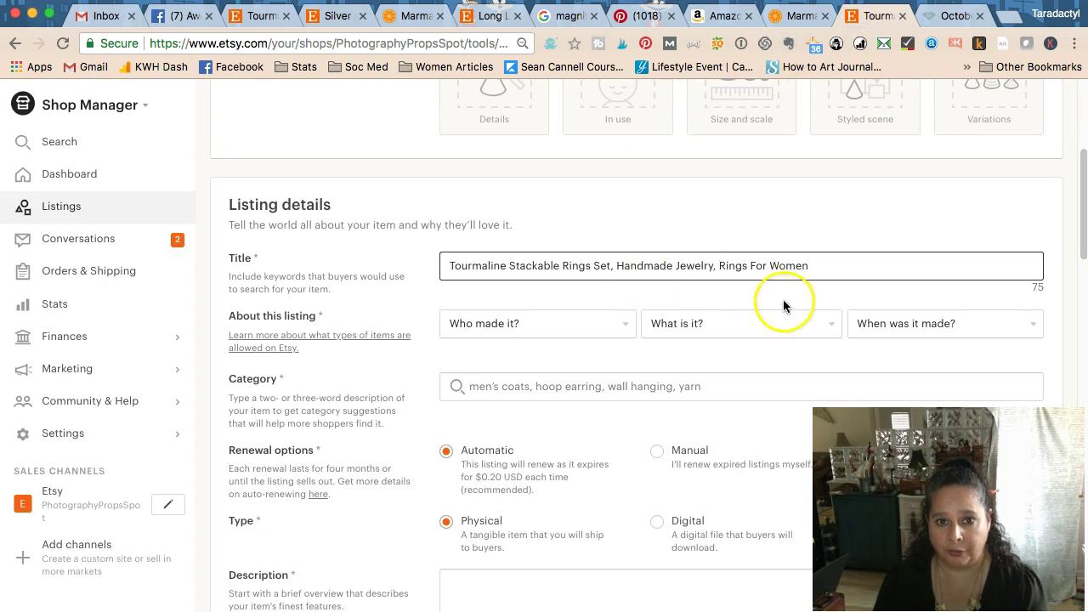
pyautogui.click(818, 265)
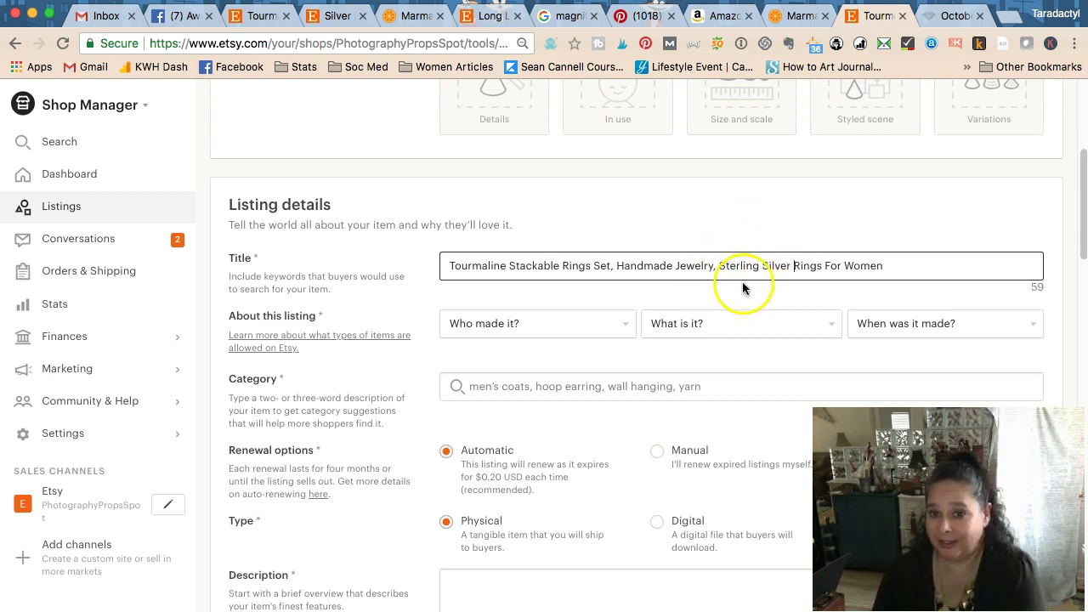
# Step: Check Etsy's related search "sterling silver rings for women", return to the previous results and compare the related phrases with the keyword notes
pyautogui.click(336, 15)
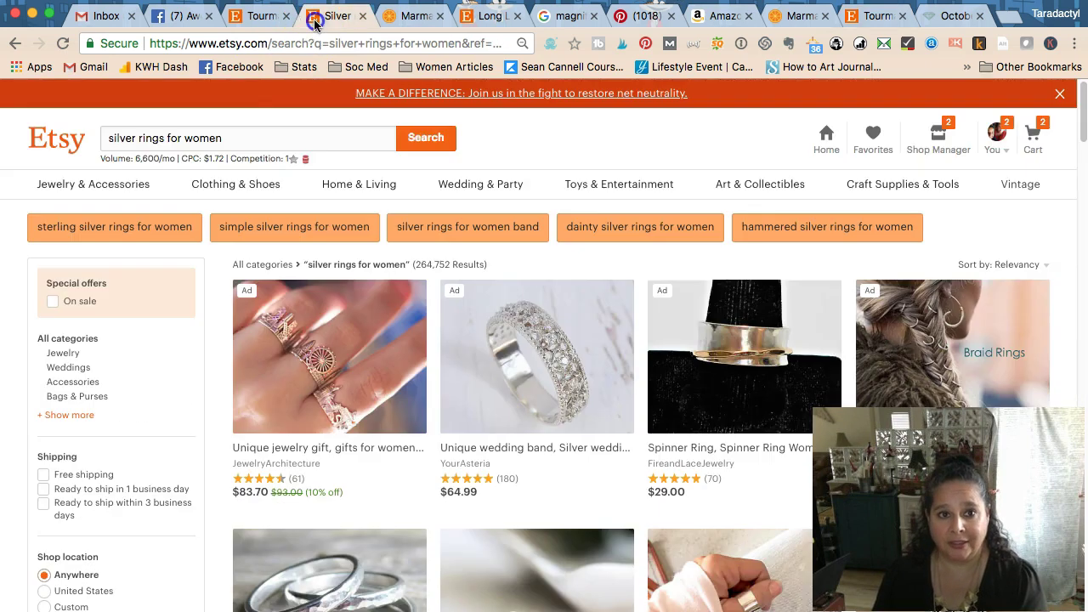
pyautogui.moveTo(146, 189)
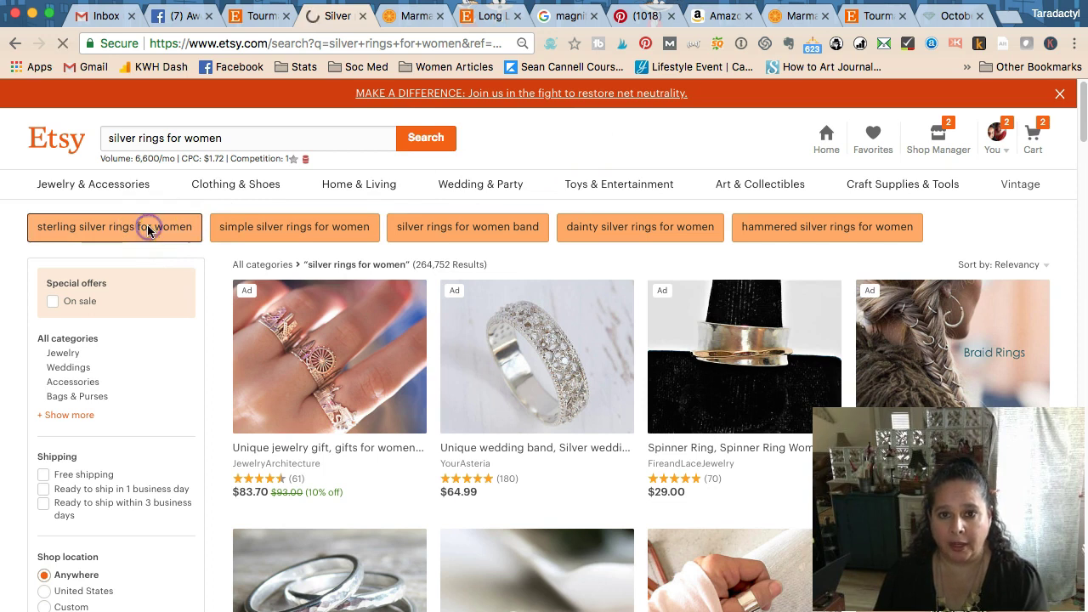
pyautogui.click(148, 230)
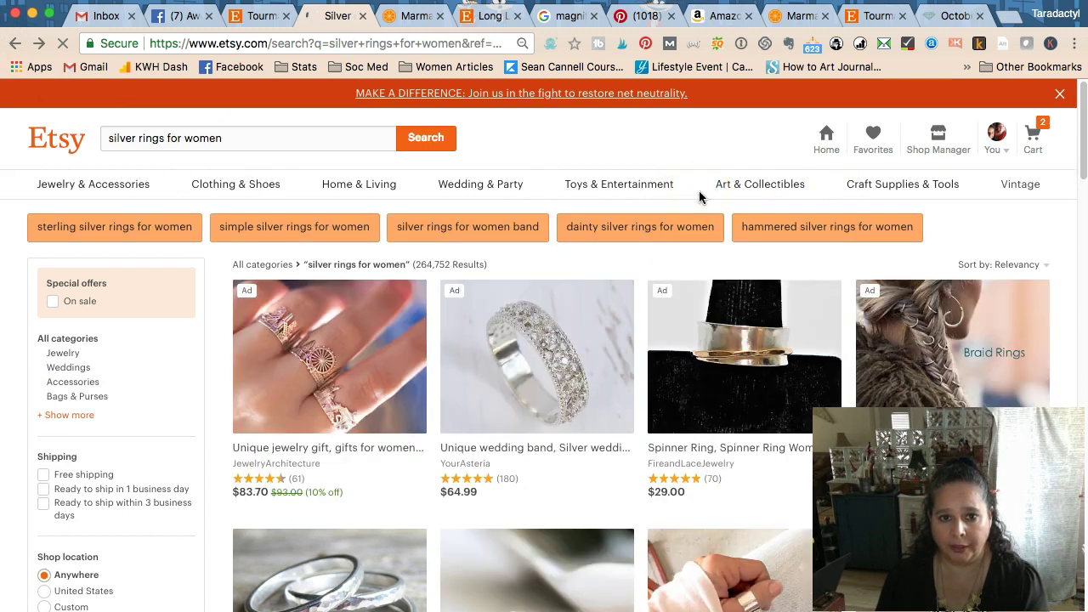
pyautogui.press('super+Tab')
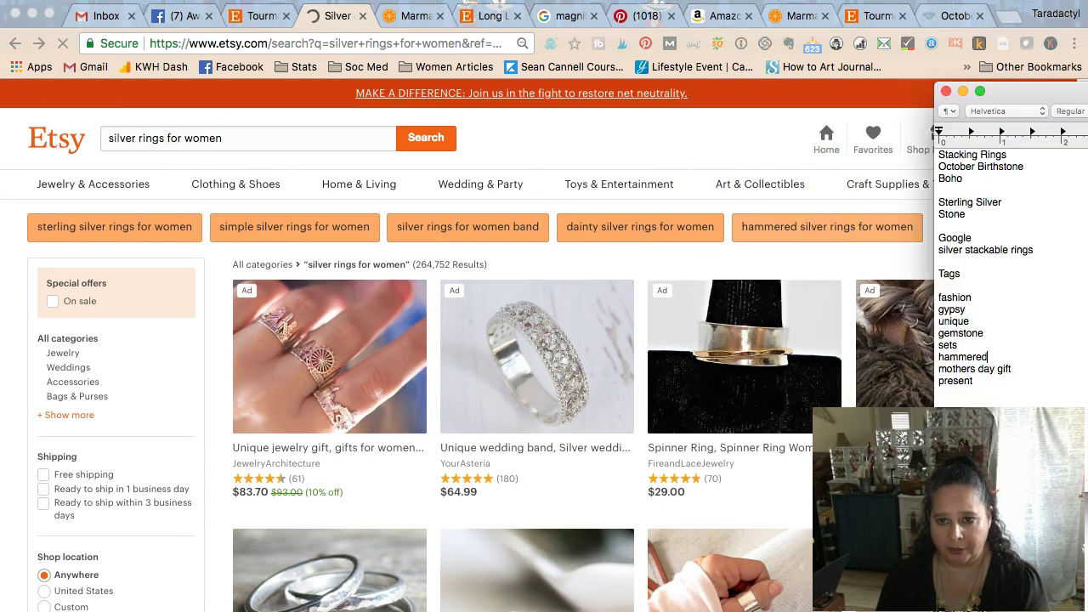
# Step: Append ", Hammered" after "Sterling Silver Rings For Women" in the listing title
pyautogui.click(876, 16)
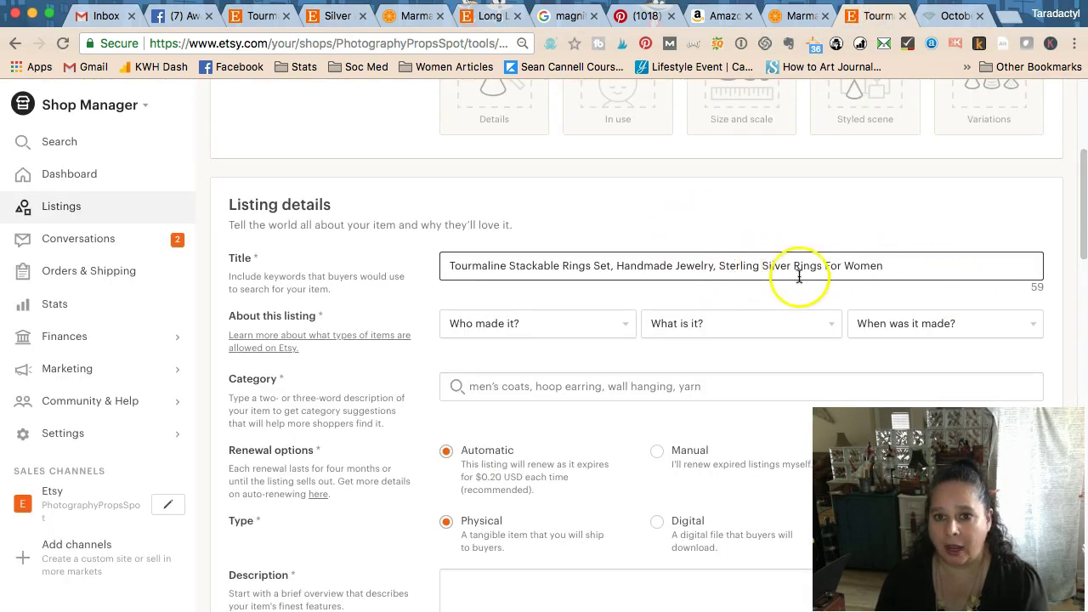
pyautogui.click(887, 268)
pyautogui.write(', Hammered')
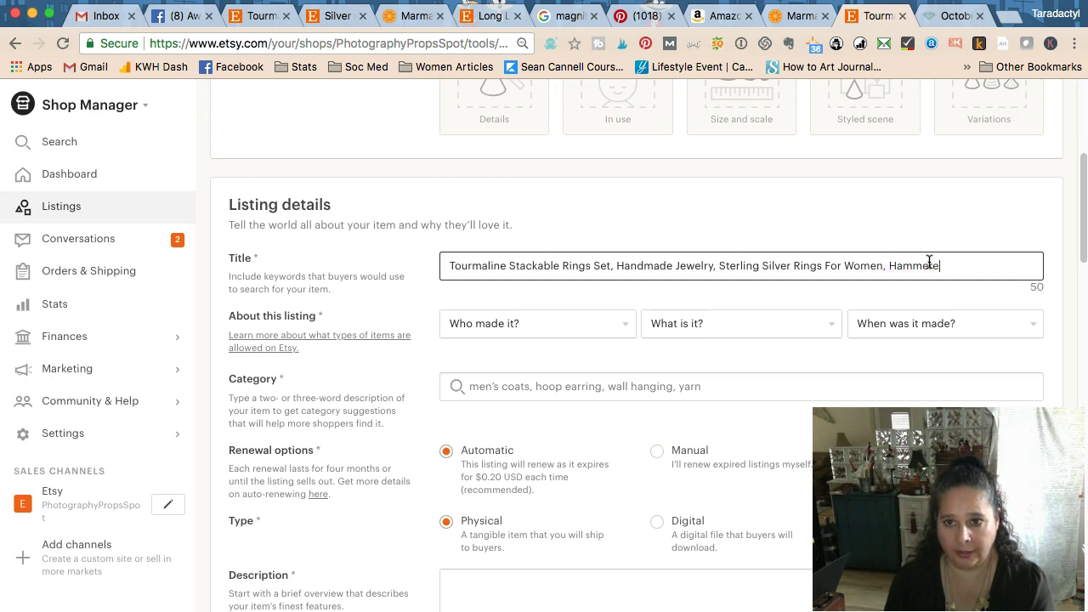
# Step: Open Etsy's results for "sterling silver rings for women" and examine the product titles and photos for keyword ideas
pyautogui.click(248, 17)
pyautogui.click(310, 17)
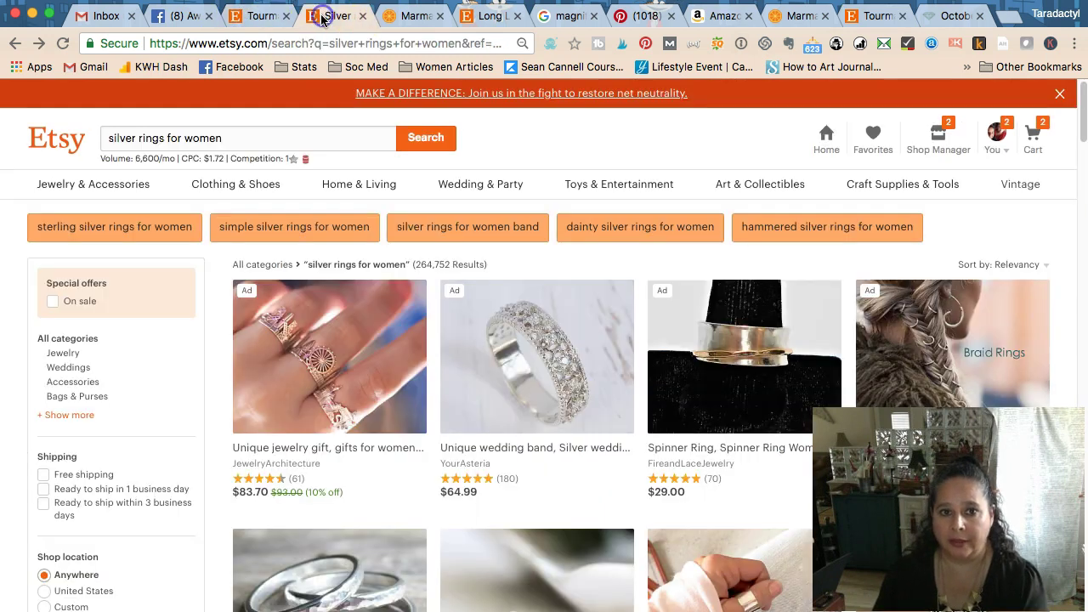
pyautogui.click(121, 228)
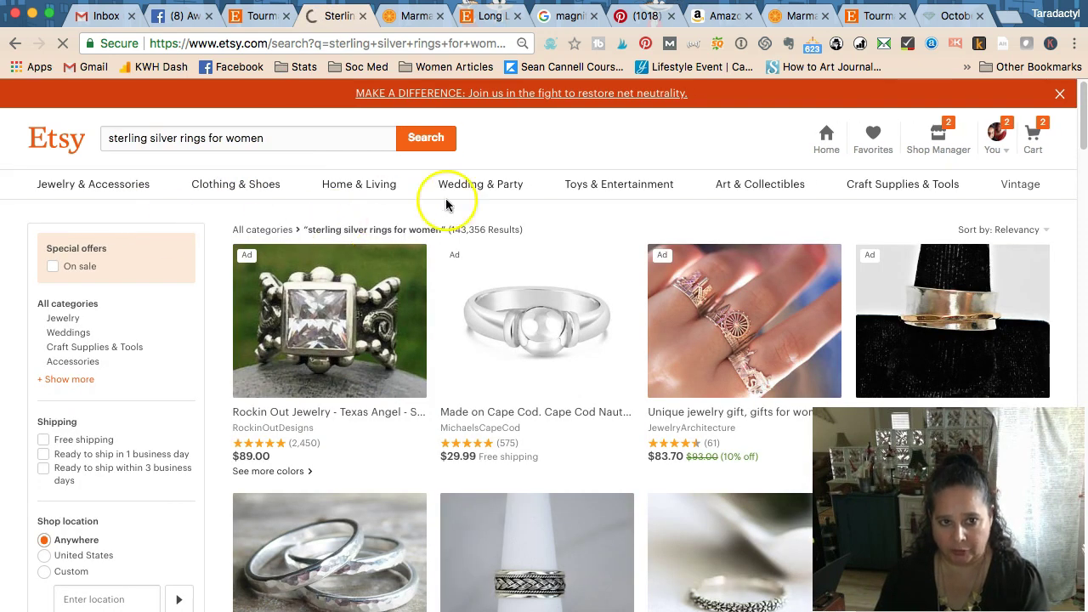
pyautogui.scroll(-1, 455, 206)
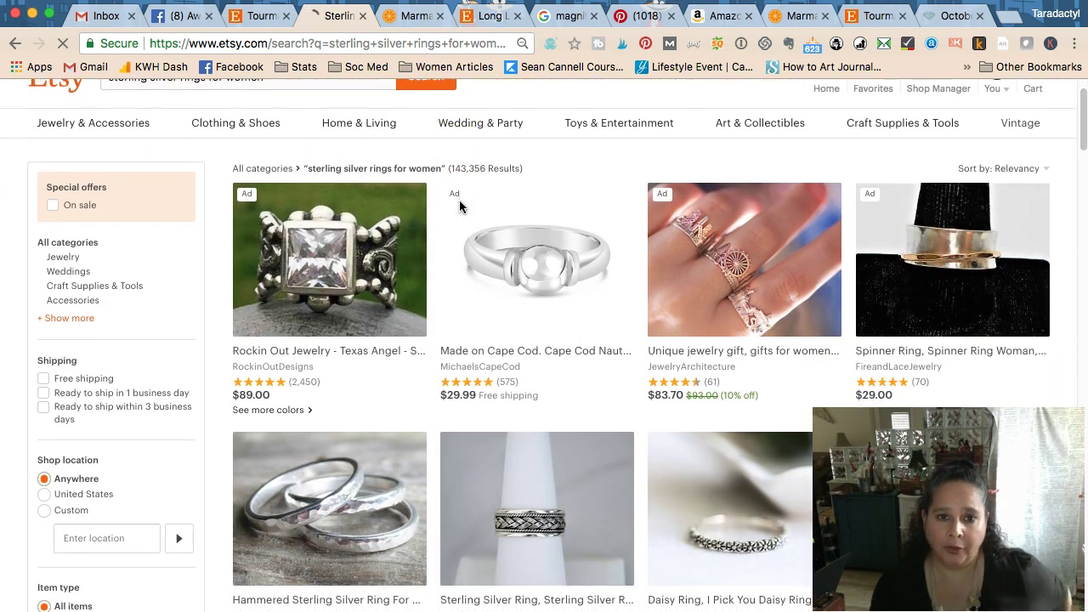
pyautogui.scroll(-2, 459, 206)
pyautogui.scroll(-1, 459, 206)
pyautogui.scroll(-1, 459, 205)
pyautogui.scroll(-1, 459, 205)
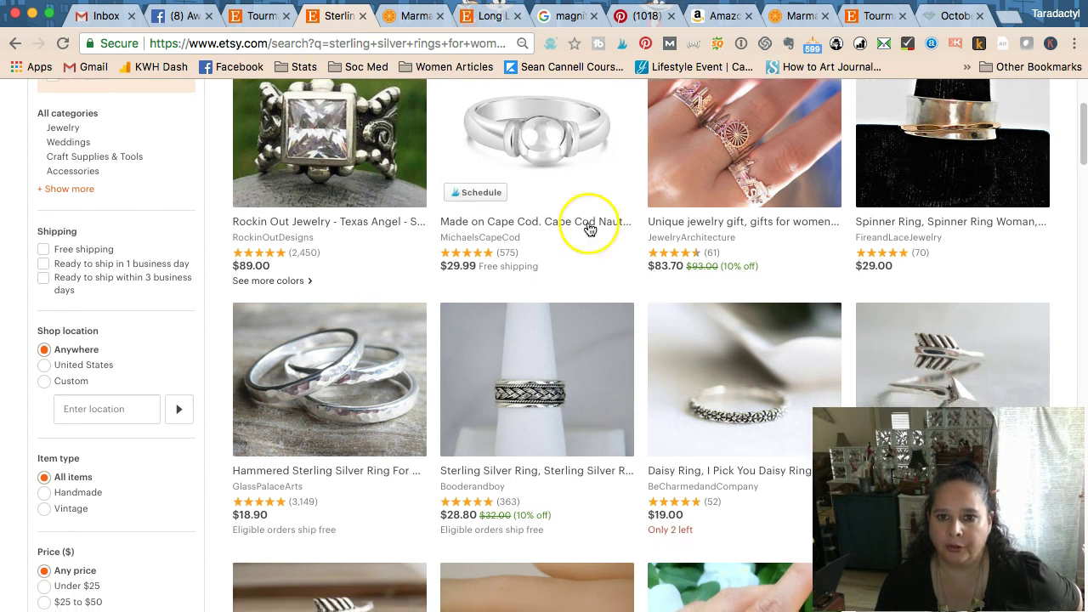
pyautogui.scroll(-5, 651, 275)
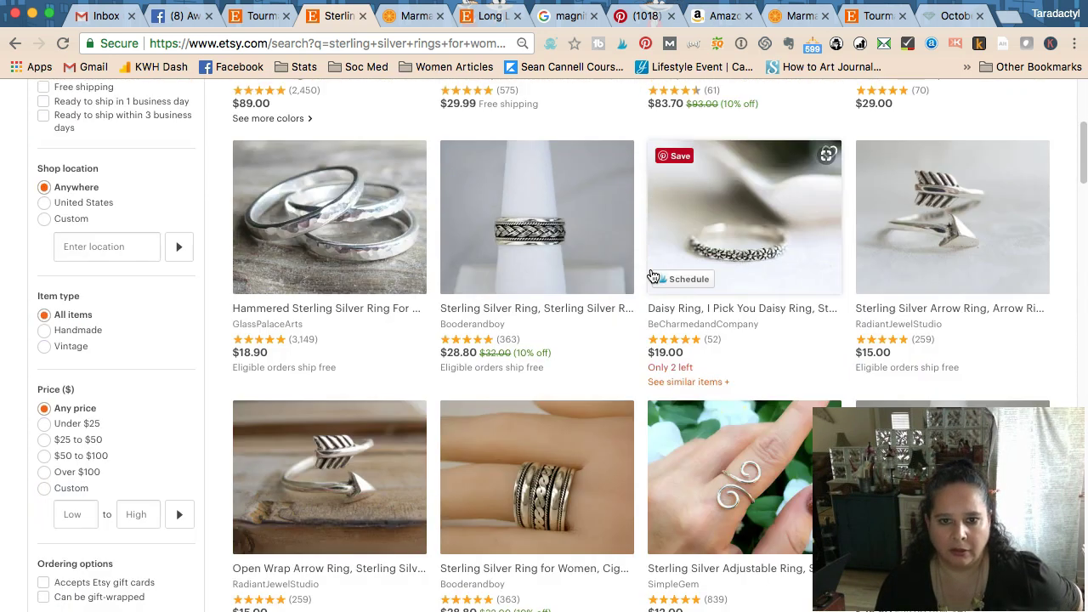
pyautogui.scroll(-4, 651, 276)
pyautogui.scroll(-4, 653, 275)
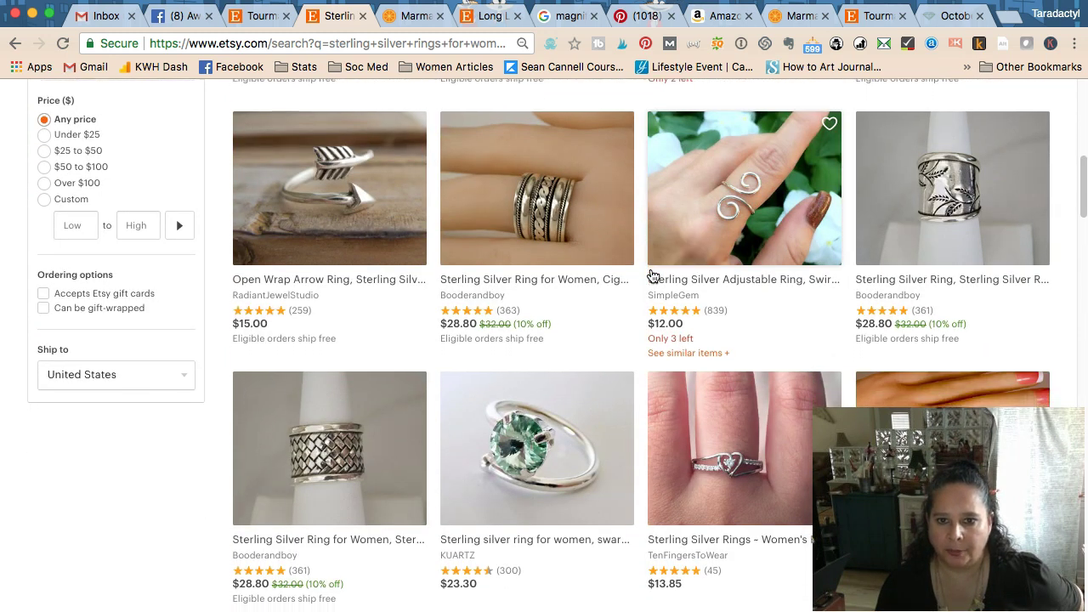
pyautogui.scroll(-2, 652, 275)
pyautogui.scroll(-3, 653, 275)
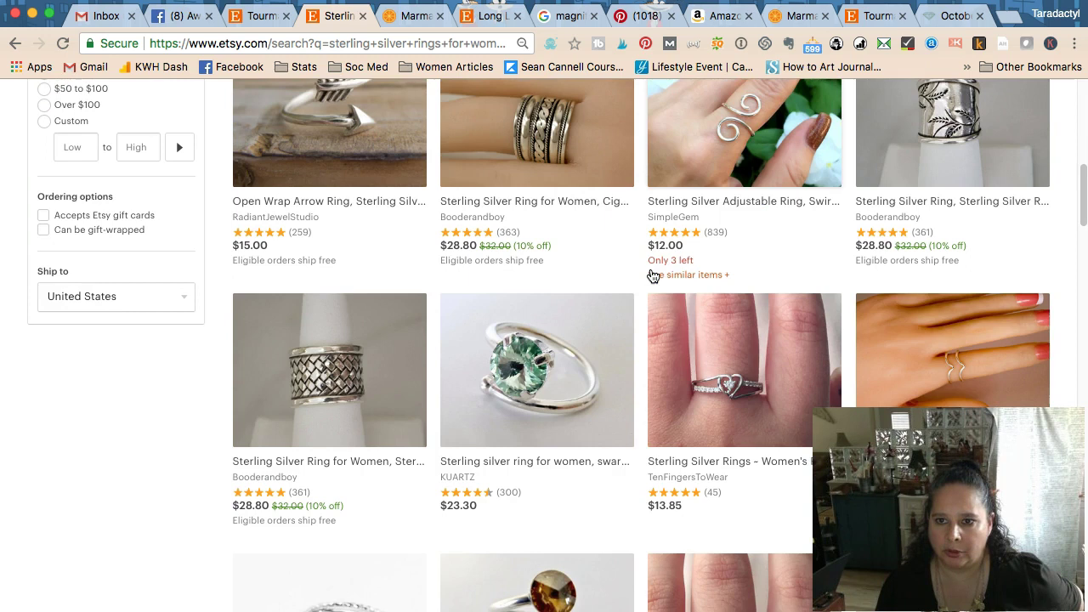
pyautogui.scroll(-3, 652, 275)
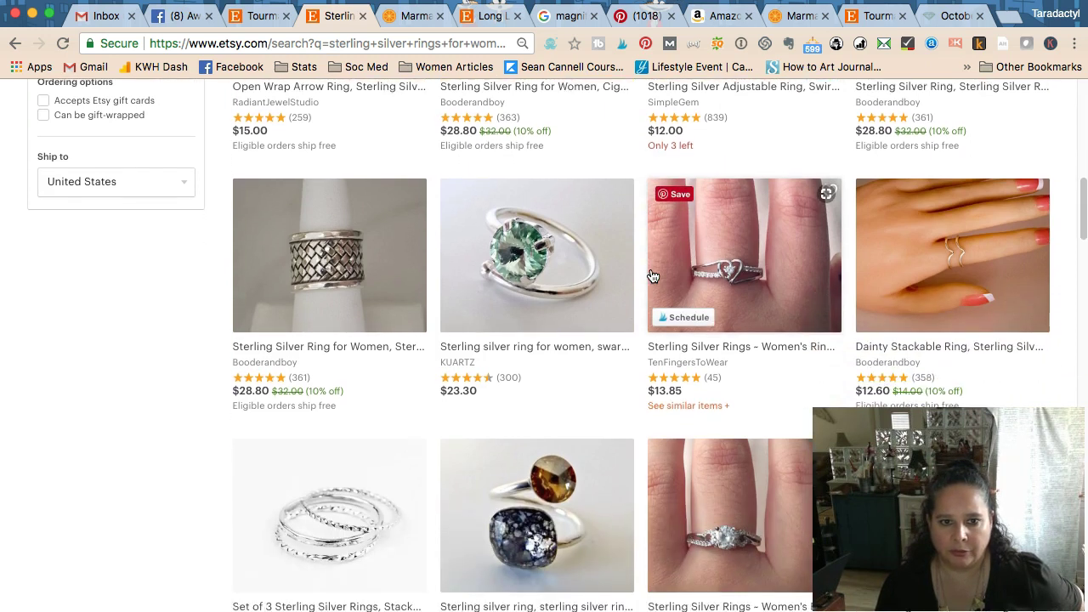
pyautogui.scroll(-3, 653, 276)
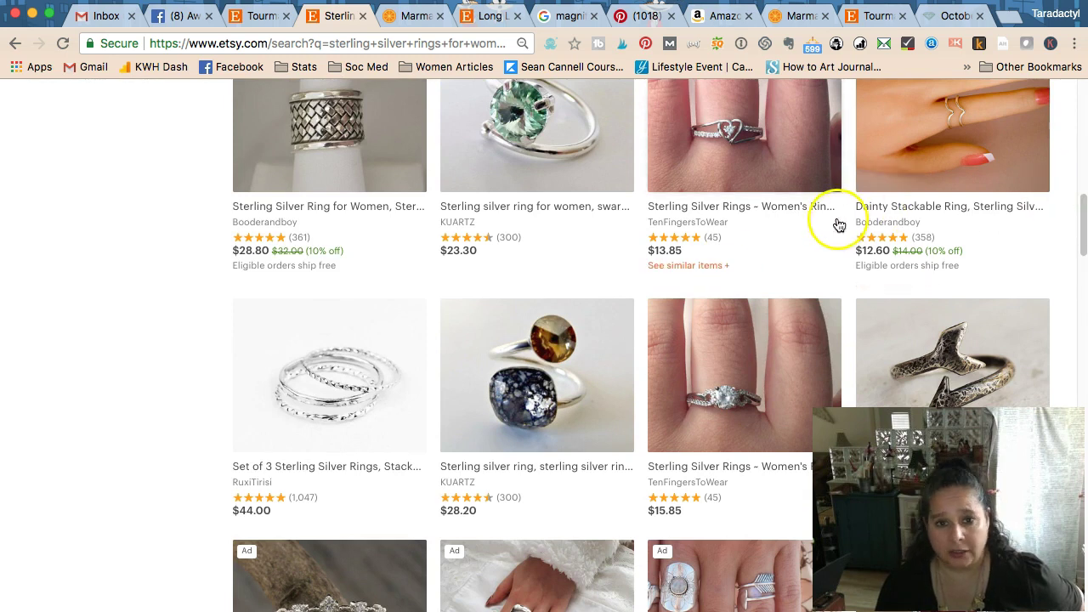
pyautogui.scroll(-3, 833, 226)
pyautogui.scroll(-3, 833, 226)
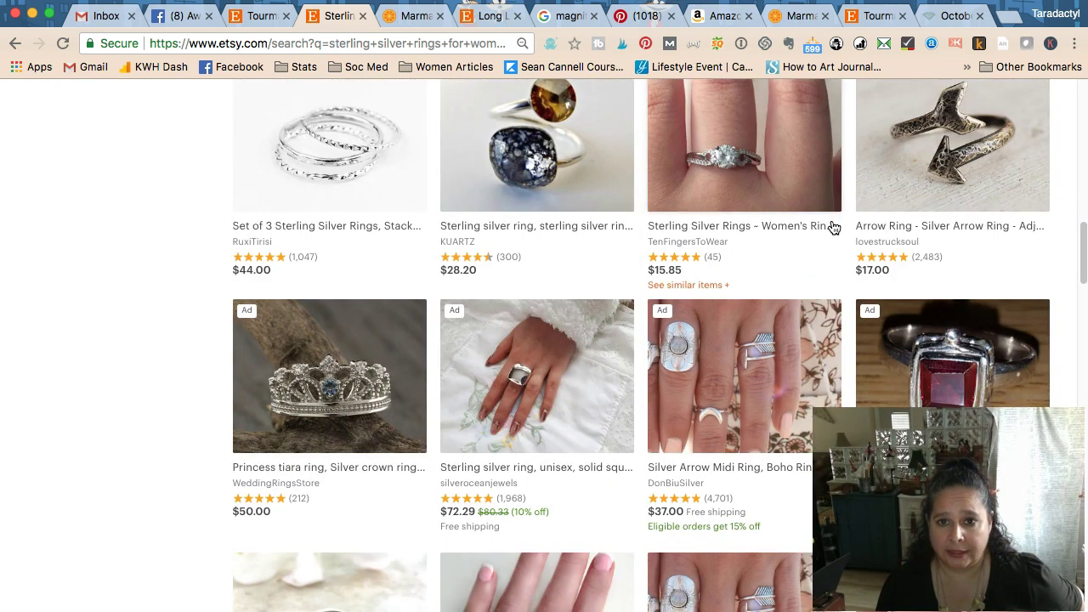
pyautogui.scroll(-3, 832, 226)
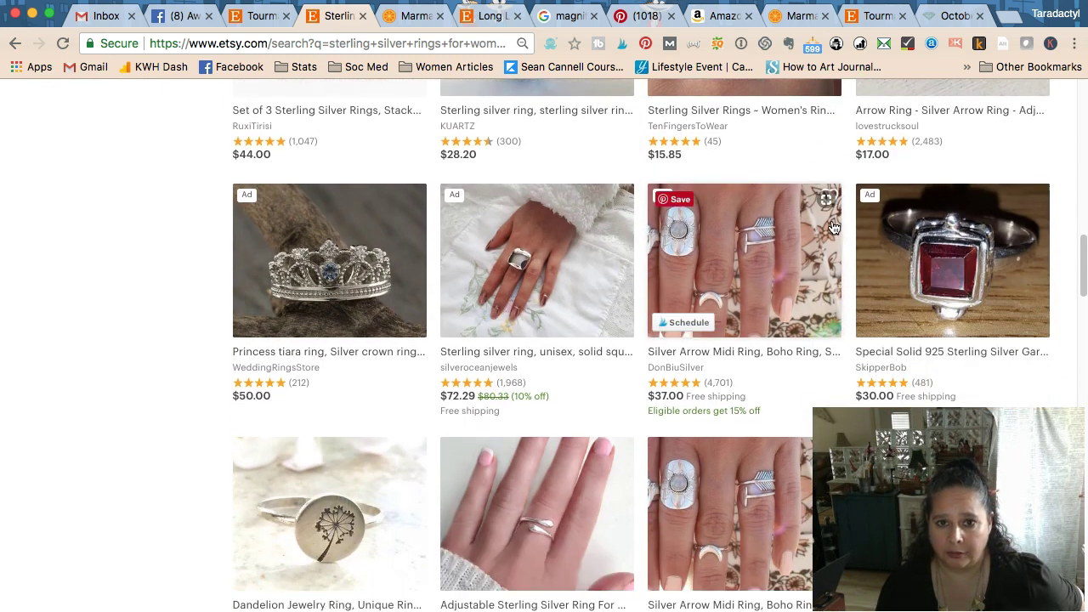
pyautogui.scroll(-1, 833, 228)
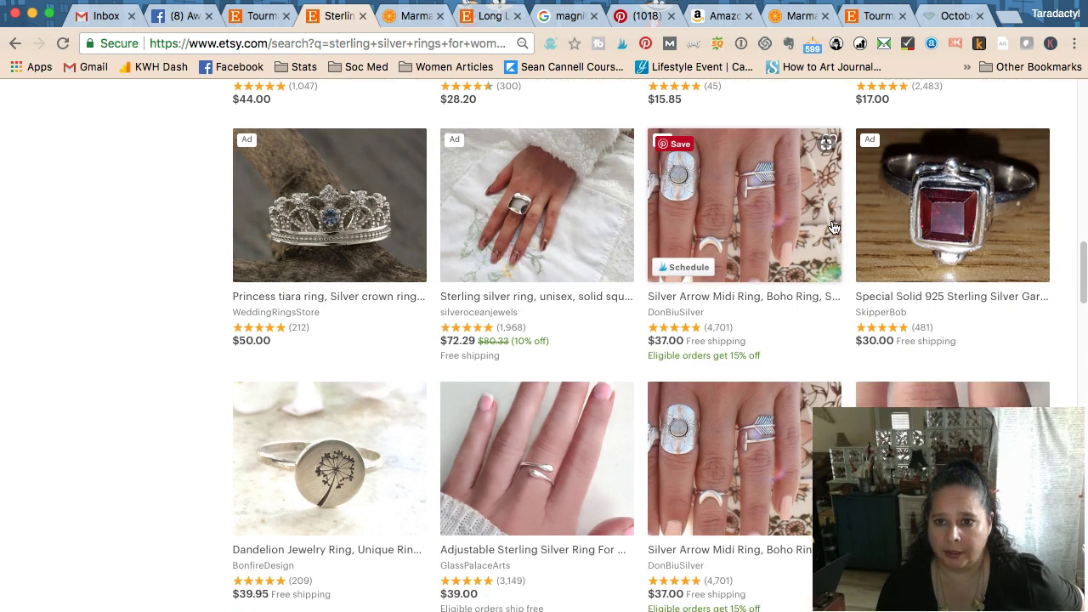
# Step: Examine the sterling silver ring search results and the tourmaline stacking ring listing's photos, description and overview
pyautogui.scroll(-2, 906, 325)
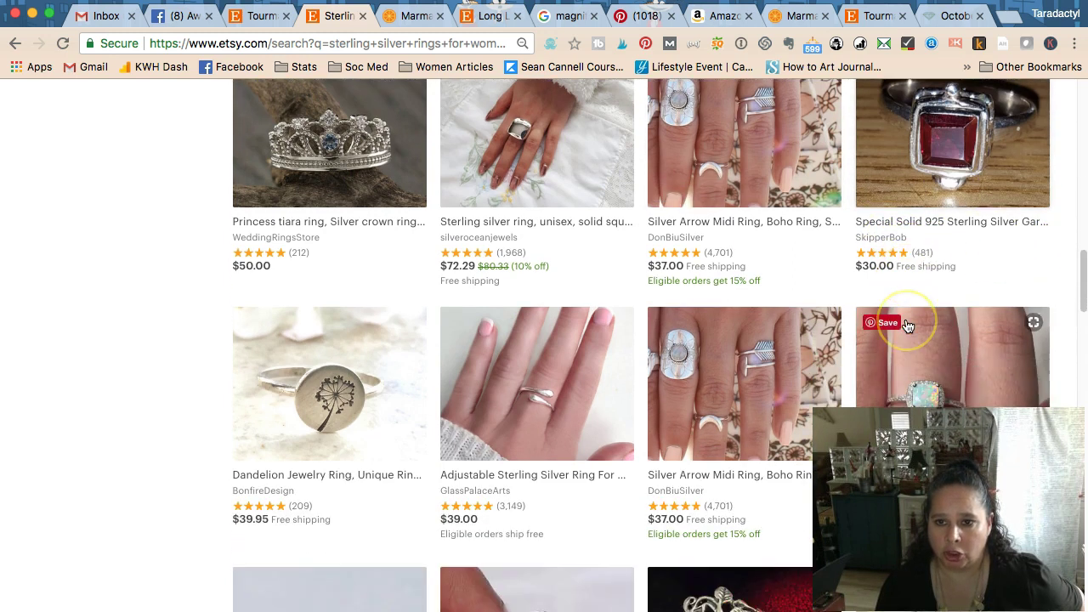
pyautogui.scroll(-1, 906, 326)
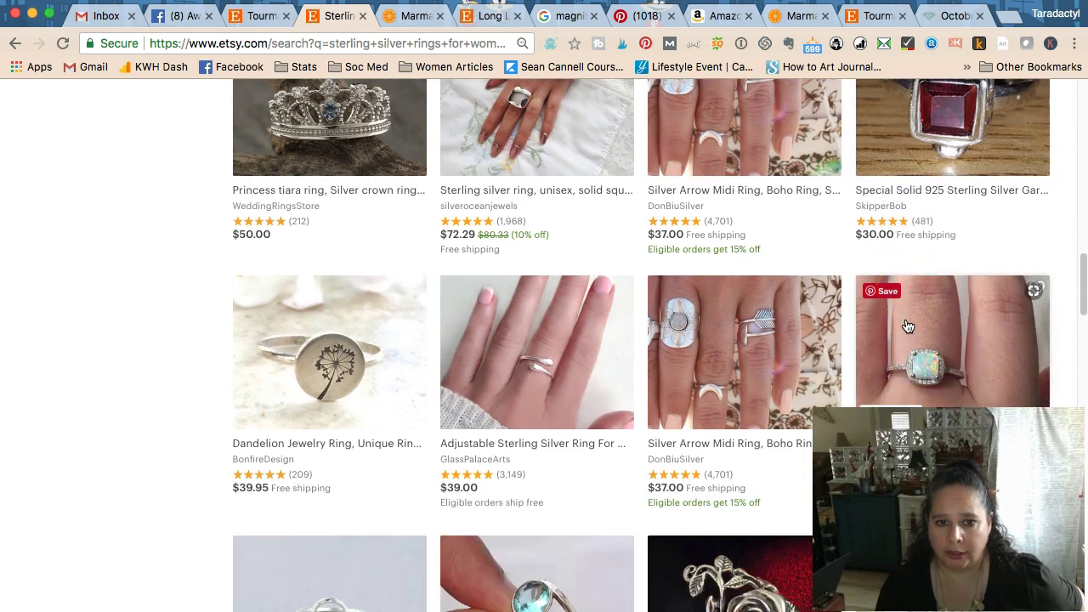
pyautogui.click(255, 21)
pyautogui.scroll(-10, 812, 374)
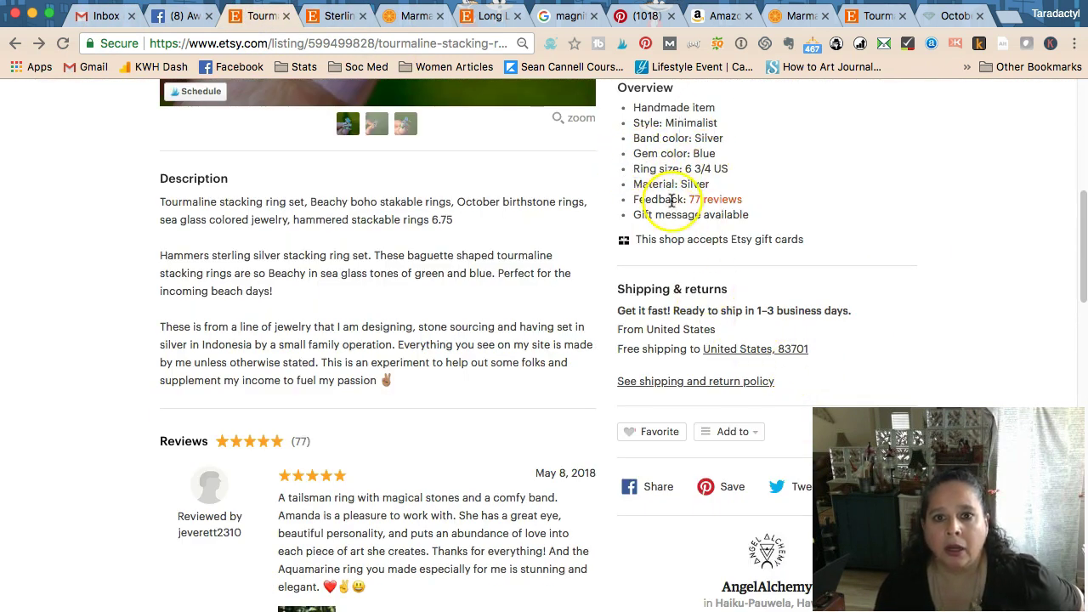
pyautogui.scroll(2, 665, 189)
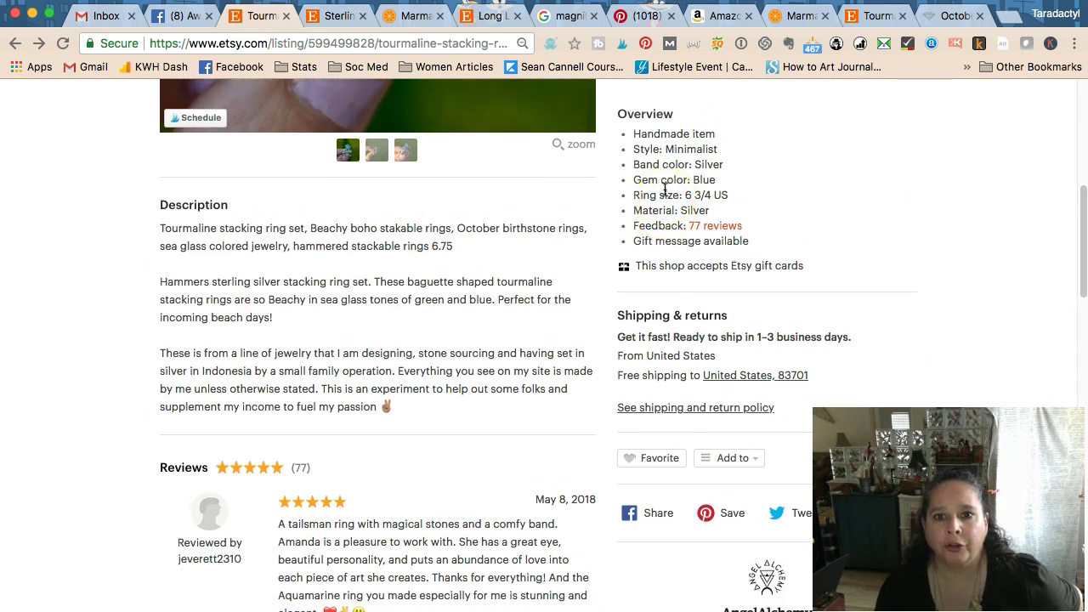
pyautogui.scroll(10, 664, 189)
pyautogui.moveTo(660, 184)
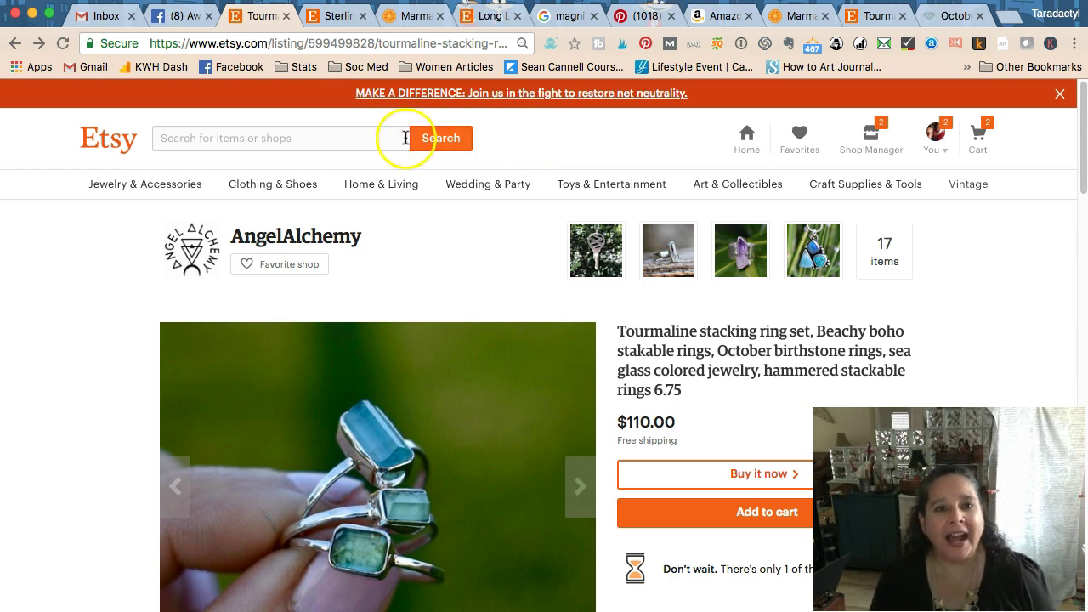
# Step: Look up Etsy's keyword suggestions for "stack" in place of the sterling silver rings search
pyautogui.click(327, 15)
pyautogui.scroll(10, 127, 158)
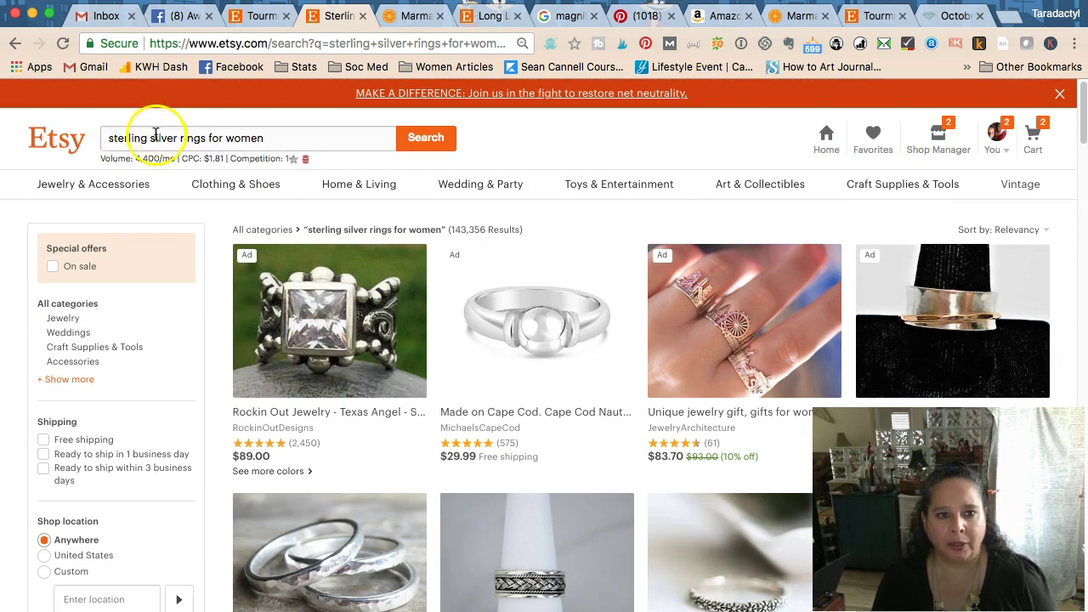
pyautogui.tripleClick(155, 137)
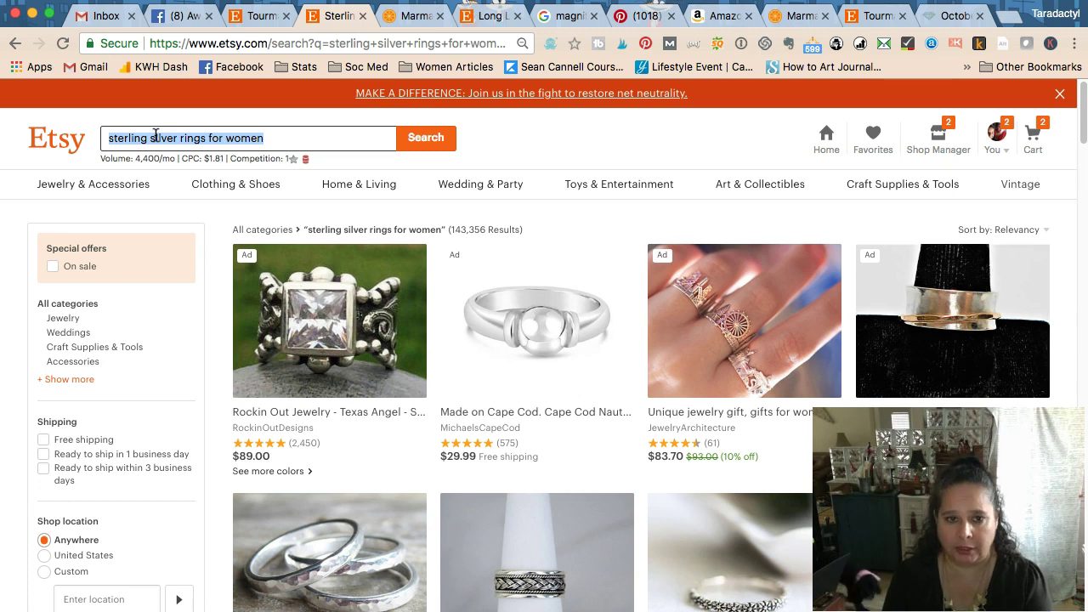
pyautogui.write('stacl')
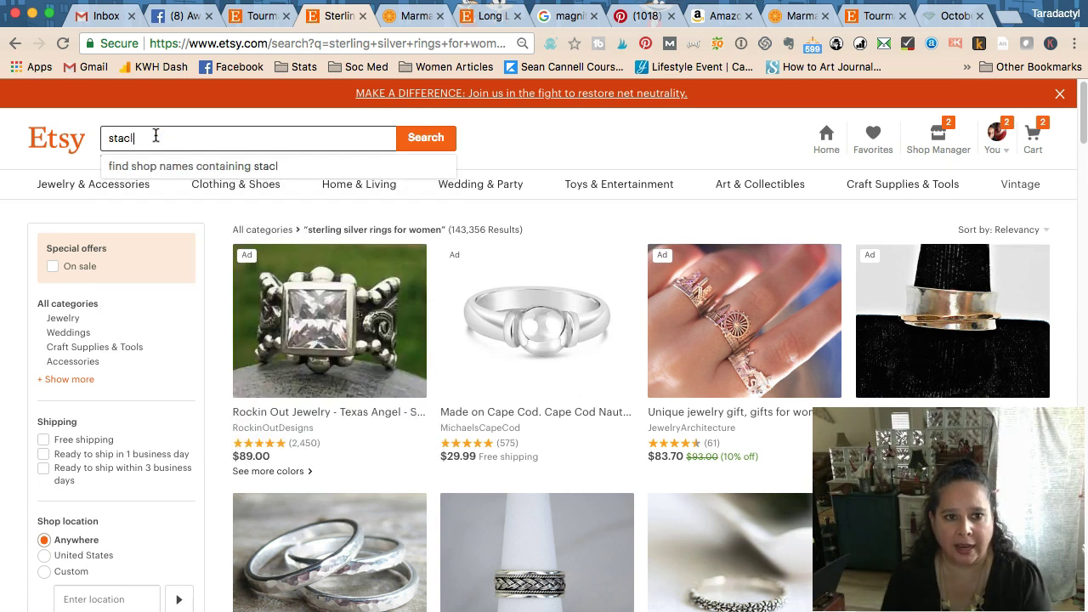
pyautogui.press('BackSpace')
pyautogui.write('k')
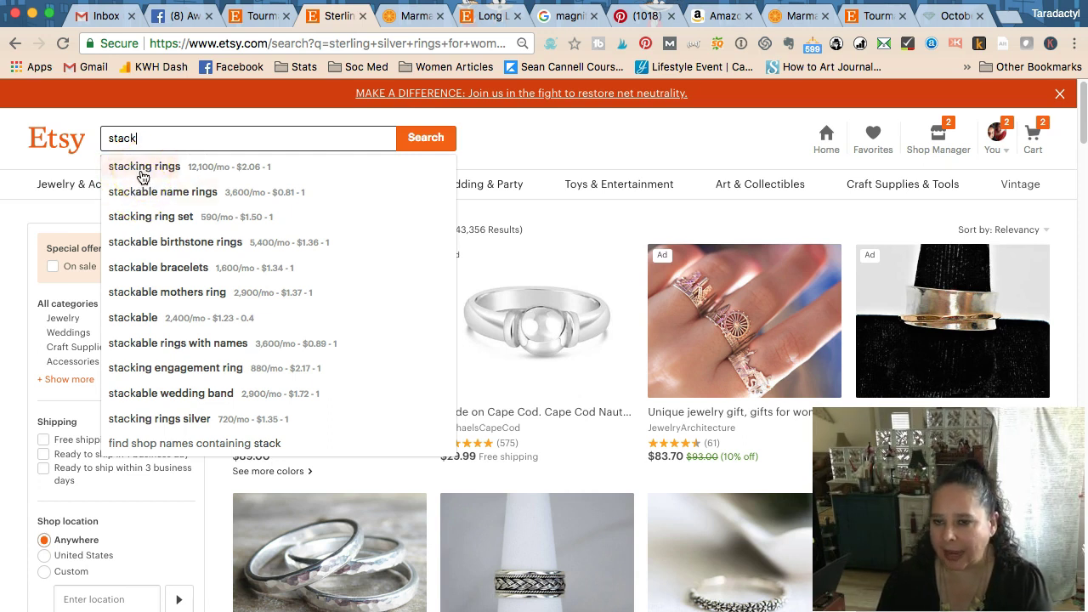
# Step: Insert "Stacking Ring," before "Handmade Jewelry" in the draft listing's title
pyautogui.press('super+Tab')
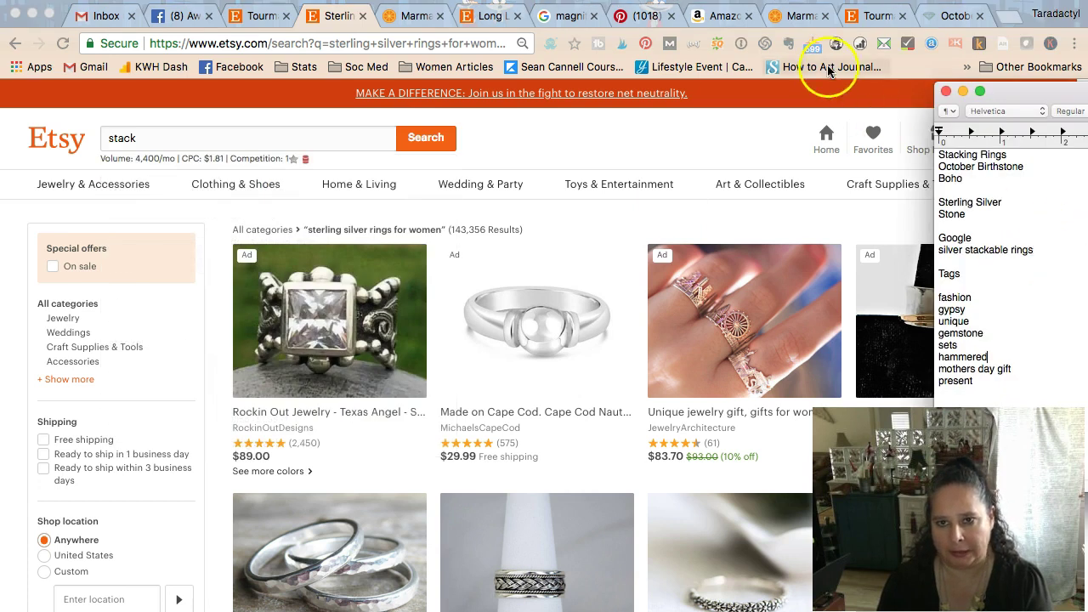
pyautogui.click(856, 26)
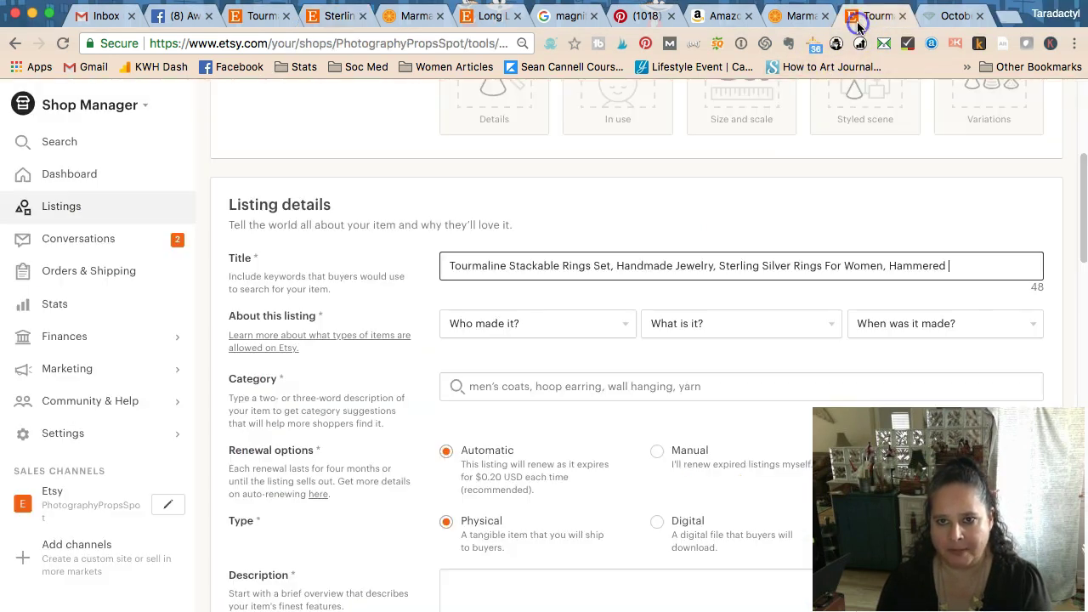
pyautogui.click(615, 265)
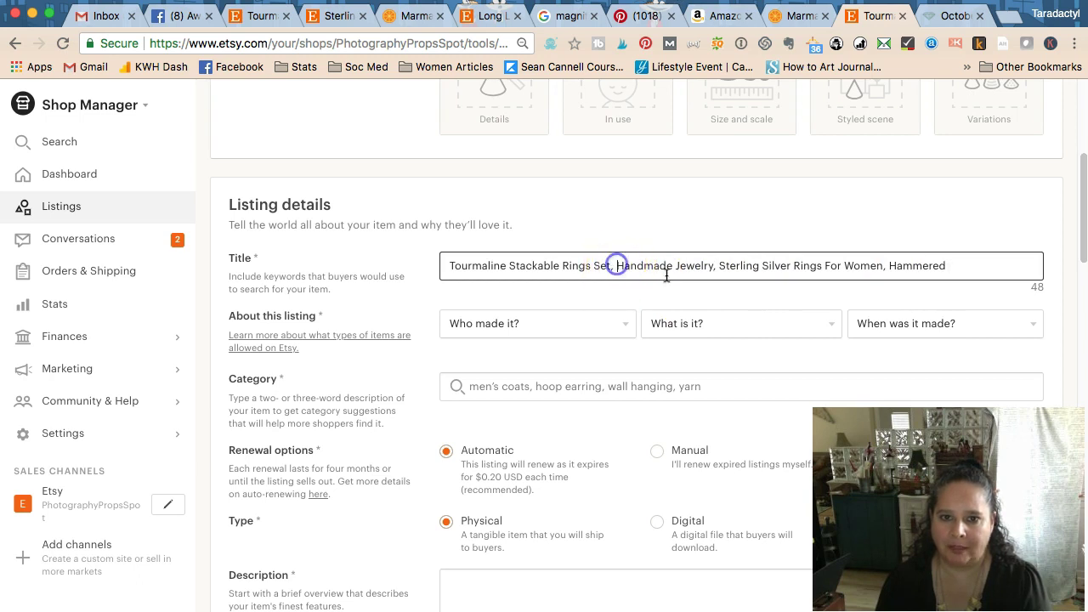
pyautogui.write('Stacking R')
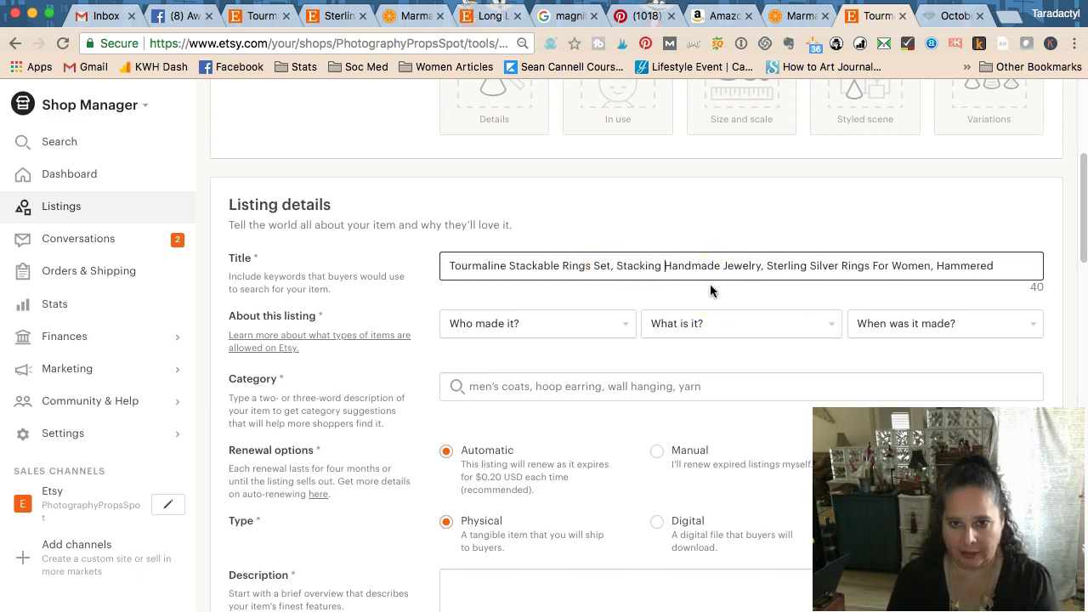
pyautogui.write('ing,')
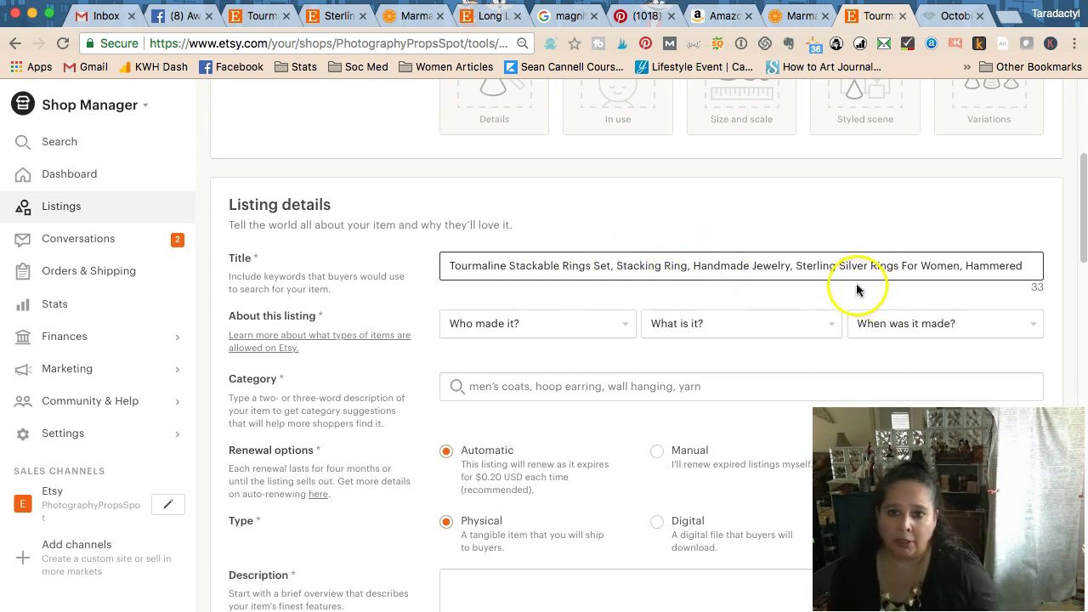
pyautogui.click(1037, 267)
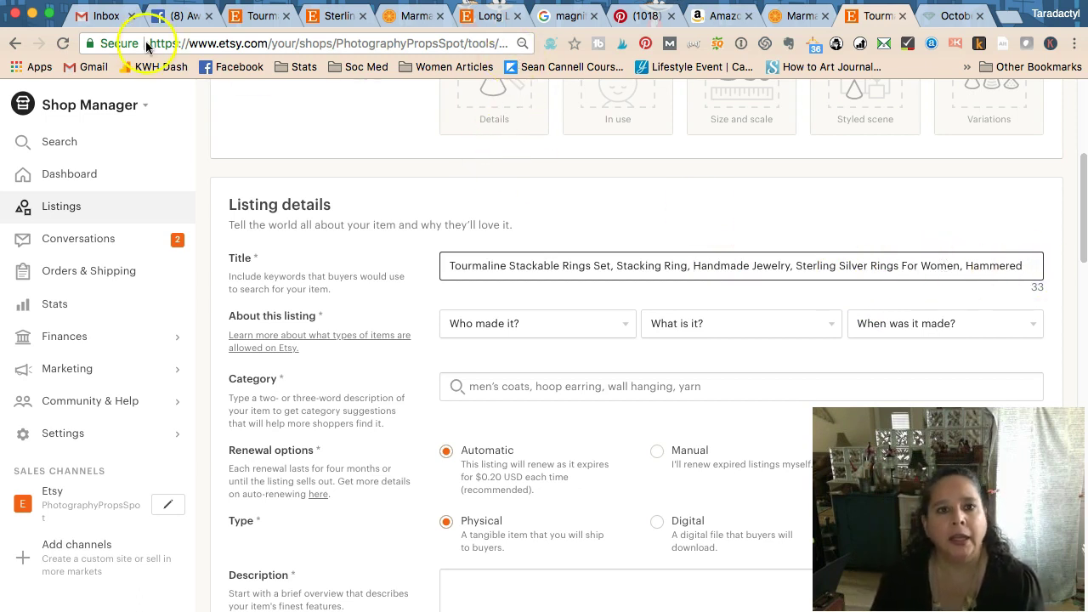
# Step: Move the word "Set" in the draft title from after "Tourmaline Stackable Rings" to after "Stacking Ring", guided by the search suggestions
pyautogui.click(255, 17)
pyautogui.click(331, 15)
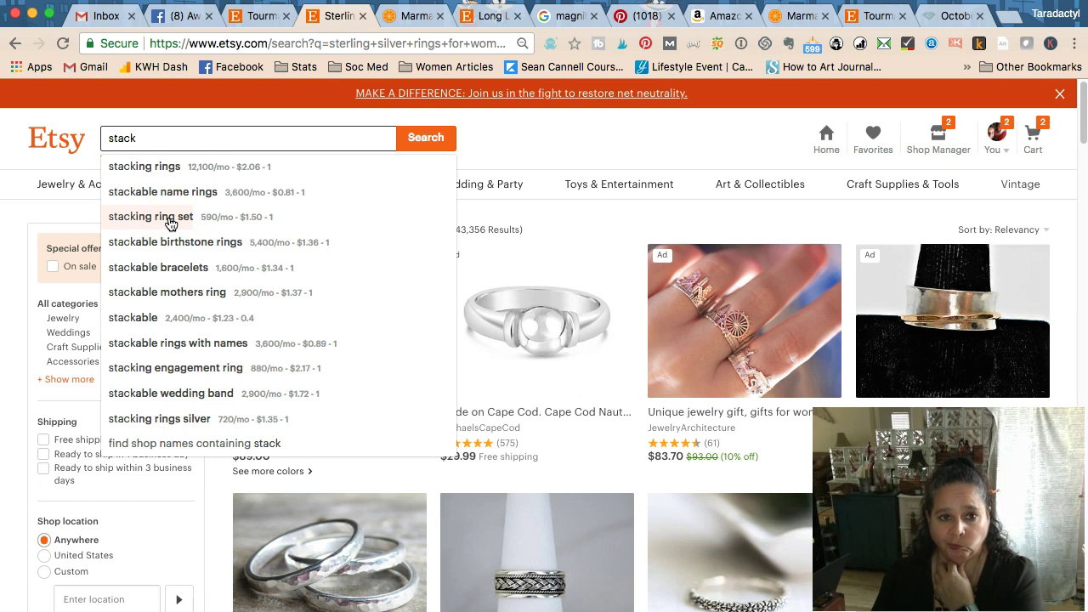
pyautogui.click(871, 15)
pyautogui.click(600, 263)
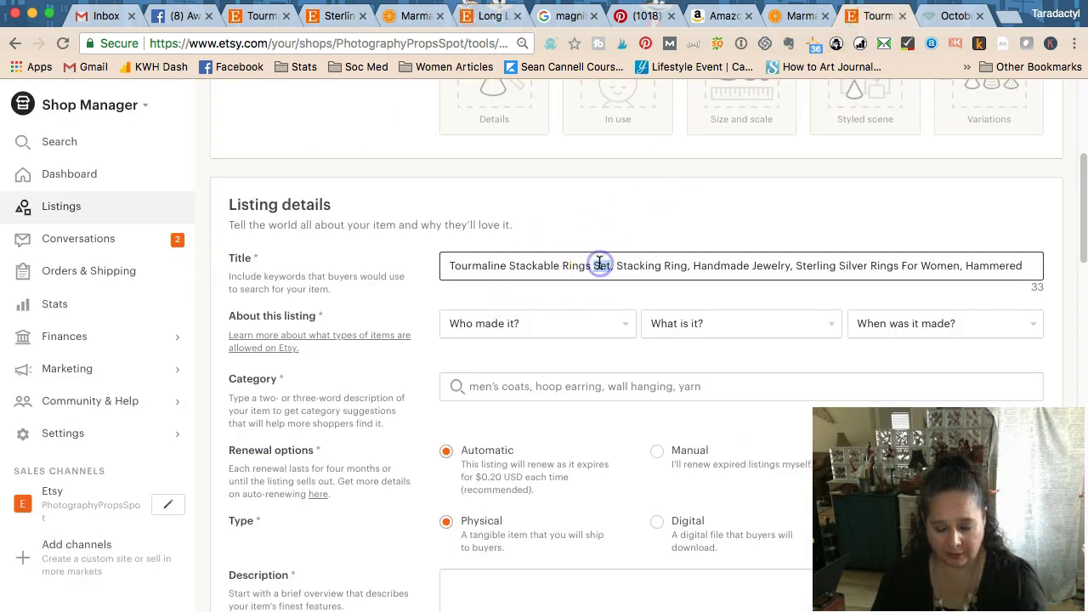
pyautogui.press('BackSpace')
pyautogui.press('BackSpace')
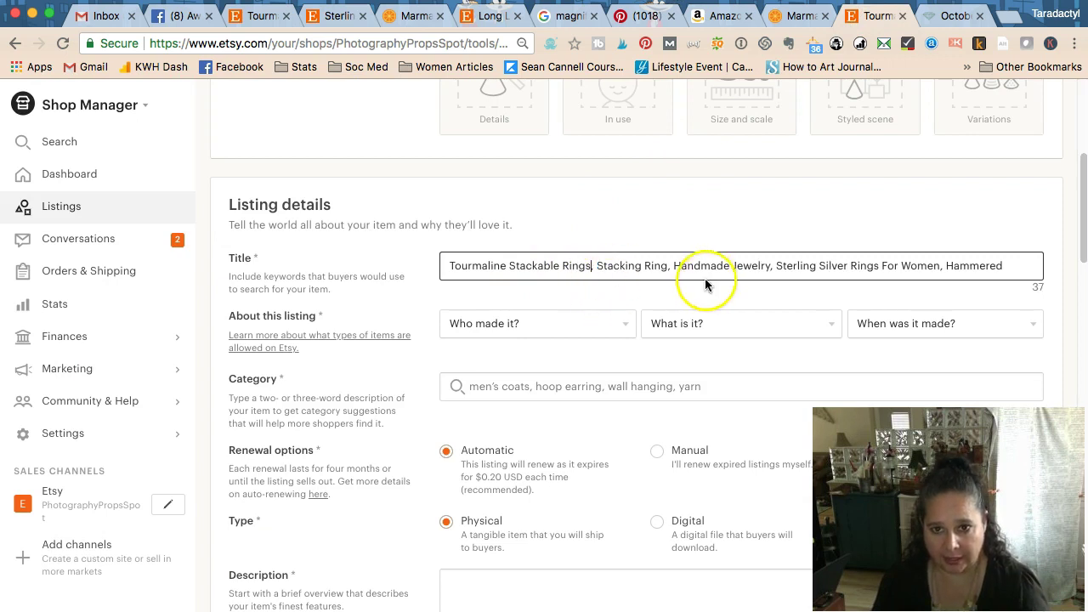
pyautogui.click(670, 268)
pyautogui.press('Delete')
pyautogui.write('|')
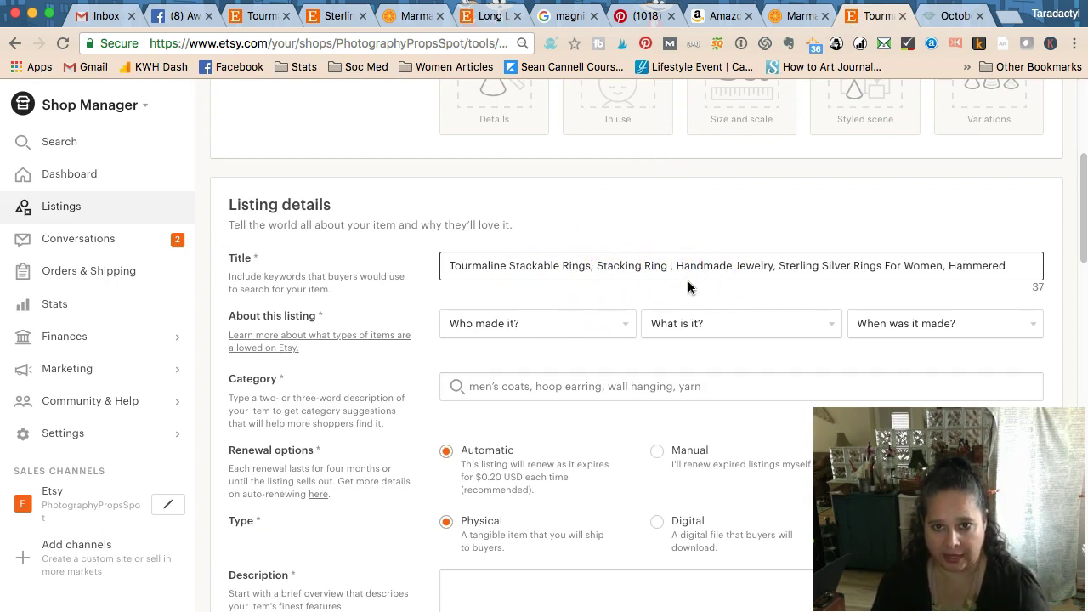
pyautogui.write('Set')
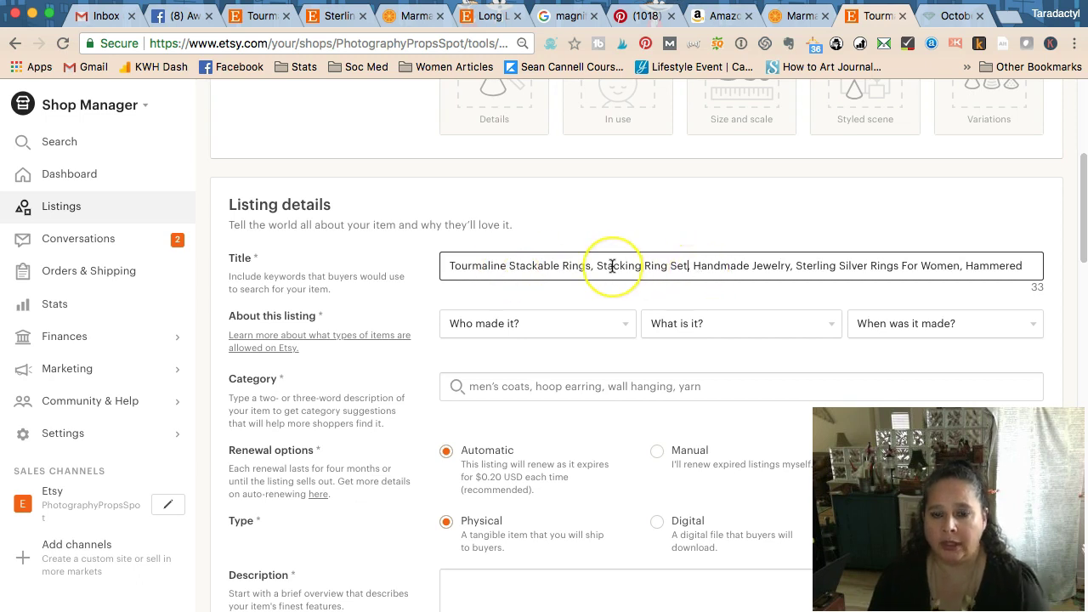
# Step: Add the suggested keyword "stackable birthstone rings" to the end of the tag list in the notes document
pyautogui.click(316, 18)
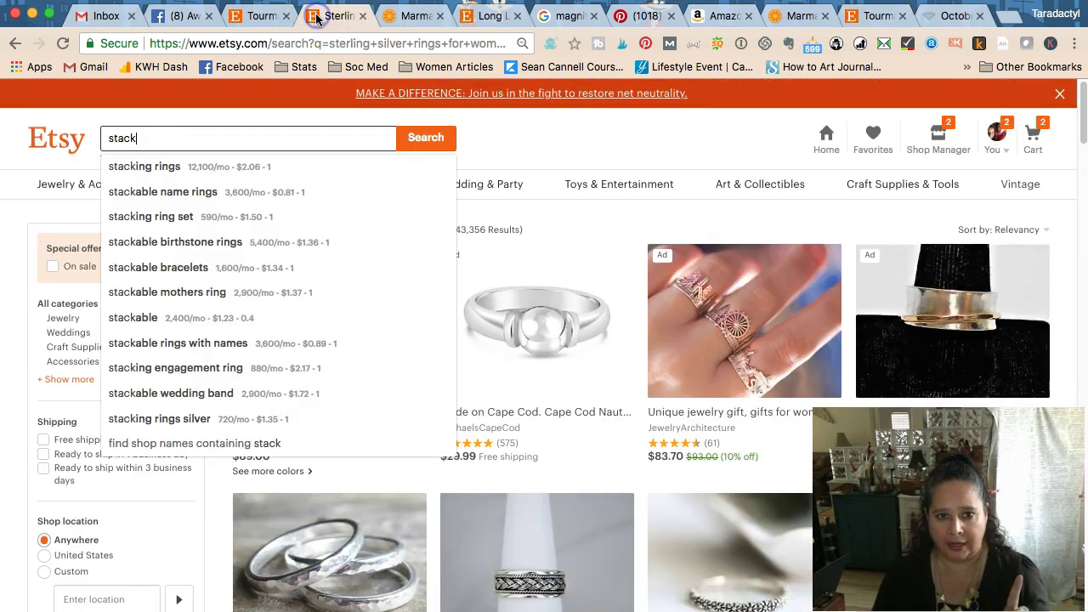
pyautogui.click(219, 191)
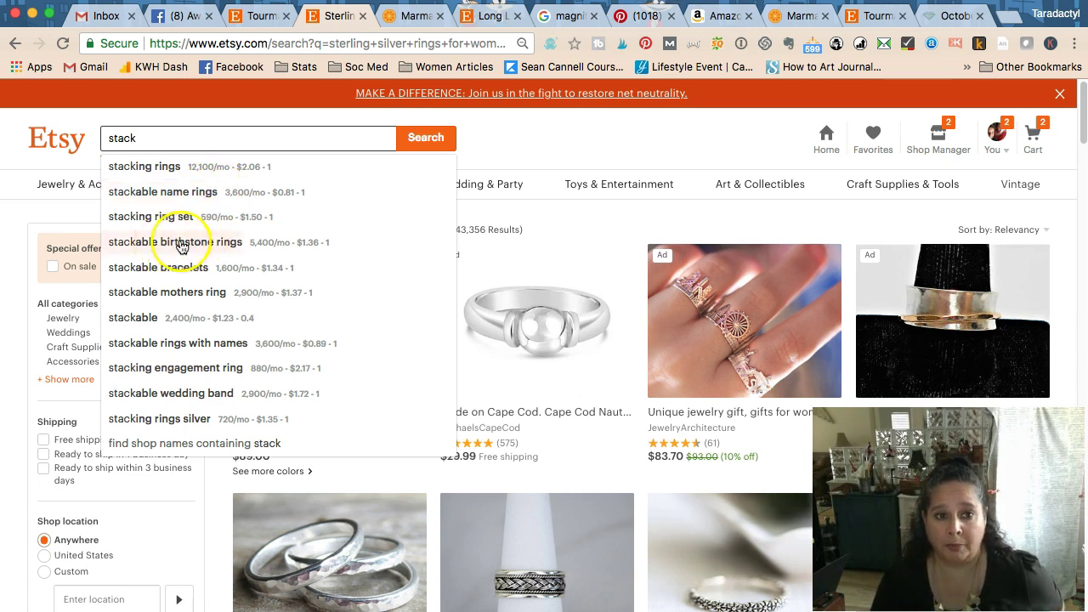
pyautogui.press('super+Tab')
pyautogui.click(982, 383)
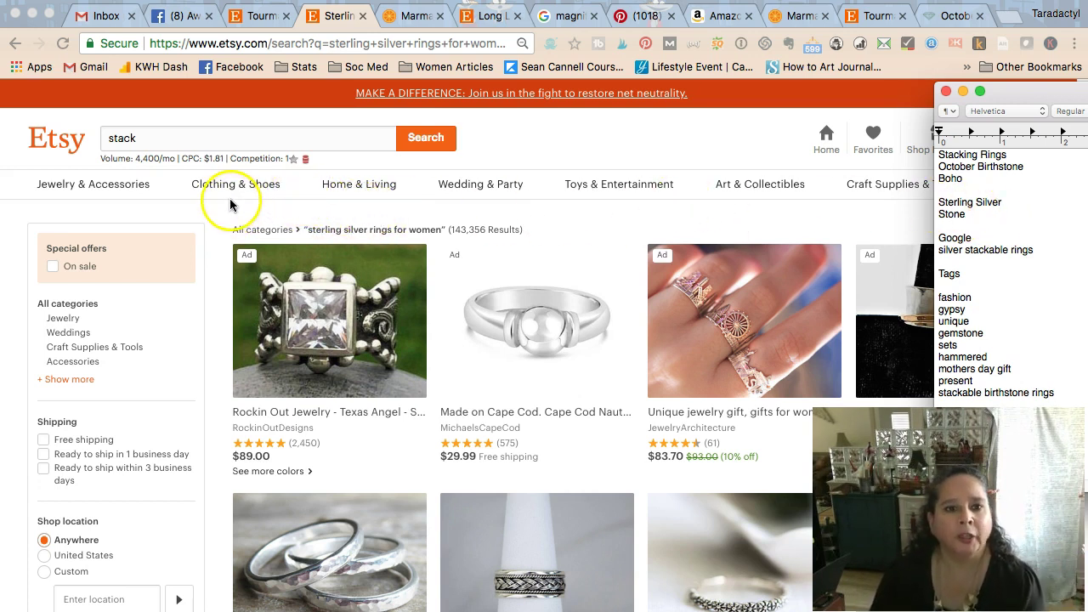
# Step: Search Etsy for the suggested keyword "stackable birthstone rings"
pyautogui.scroll(-1, 419, 378)
pyautogui.scroll(-2, 419, 378)
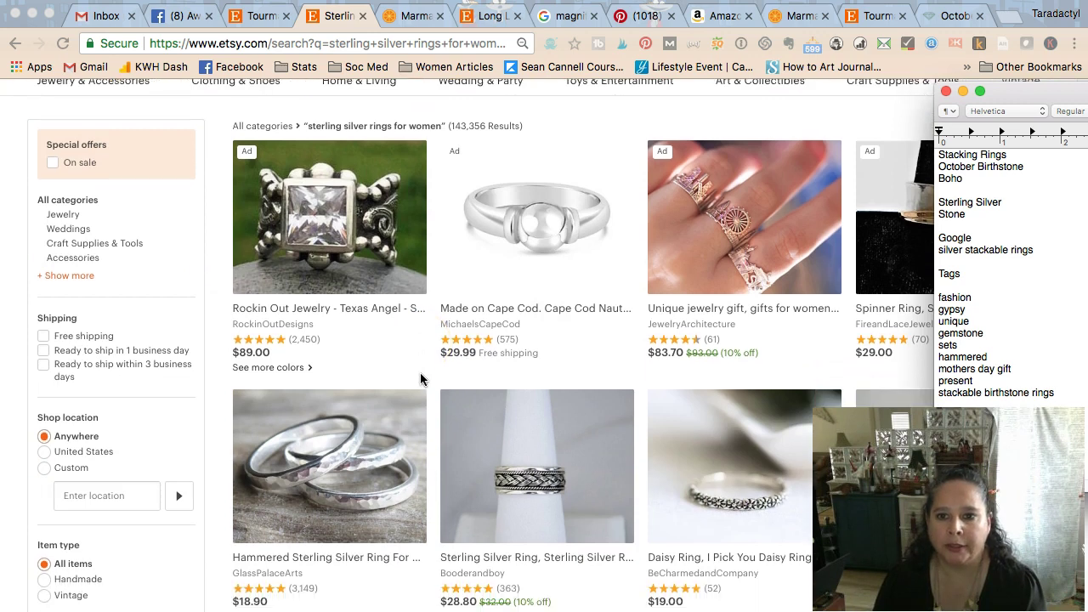
pyautogui.scroll(-5, 420, 378)
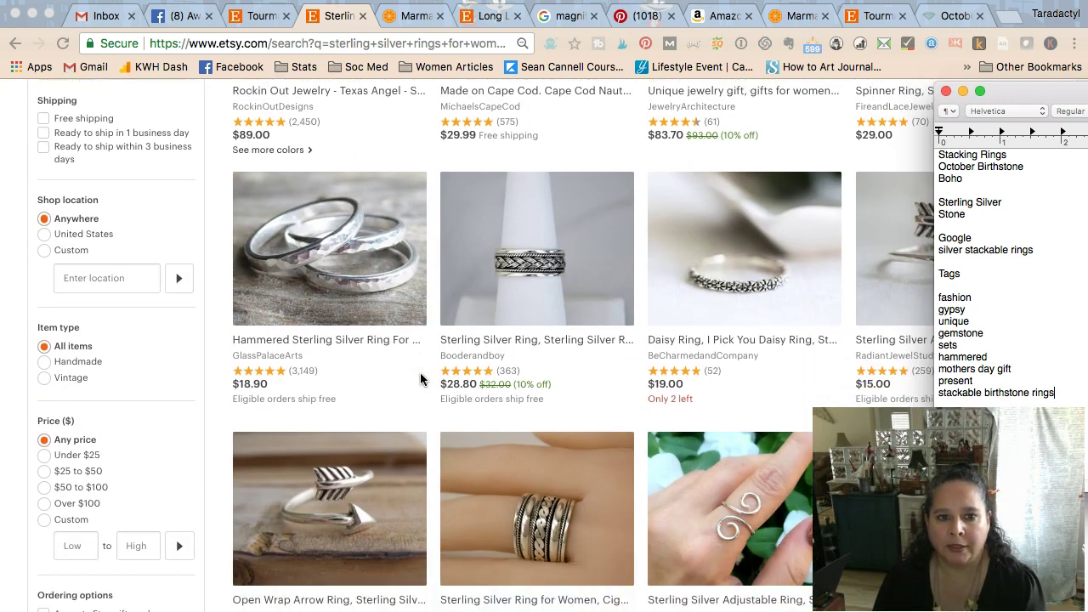
pyautogui.scroll(-1, 245, 340)
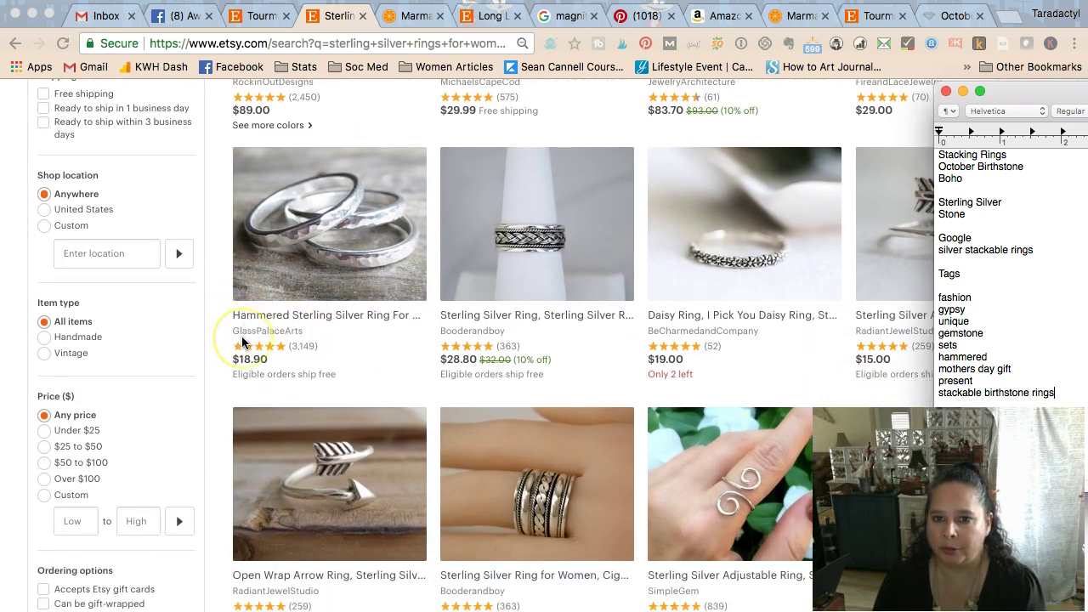
pyautogui.click(826, 338)
pyautogui.scroll(-13, 685, 359)
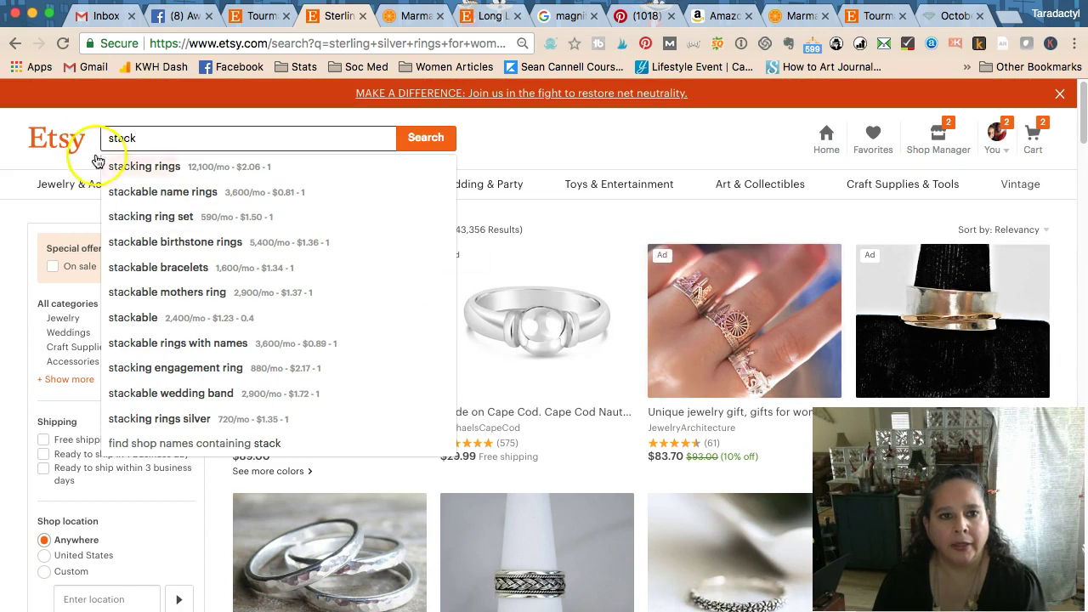
pyautogui.click(151, 248)
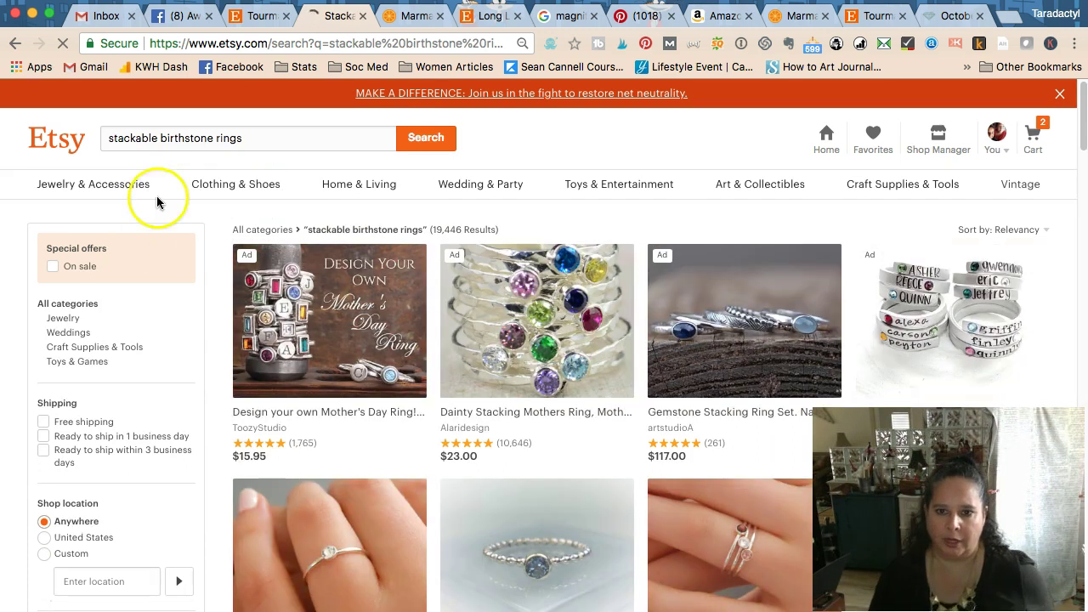
# Step: Examine the stackable birthstone rings results to compare their ring styles with the tourmaline stacking set
pyautogui.scroll(-5, 463, 381)
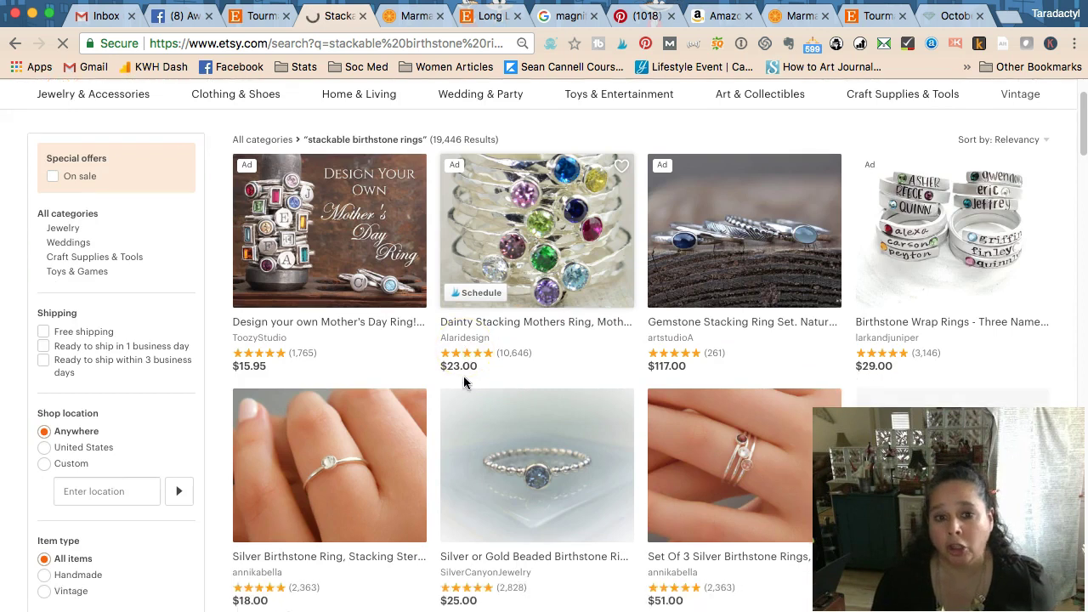
pyautogui.scroll(-4, 464, 381)
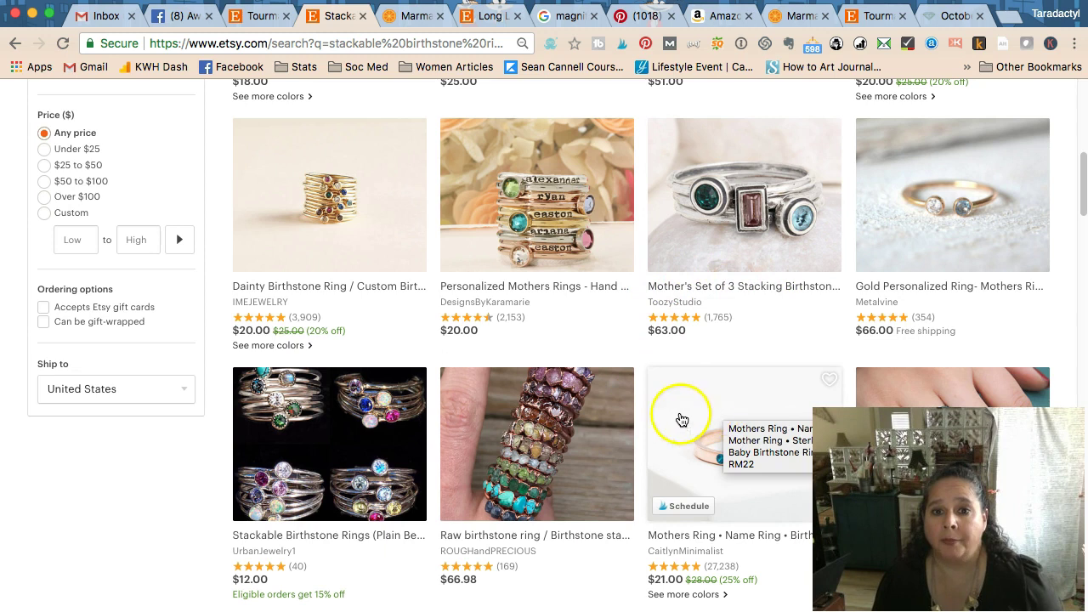
pyautogui.scroll(-2, 481, 459)
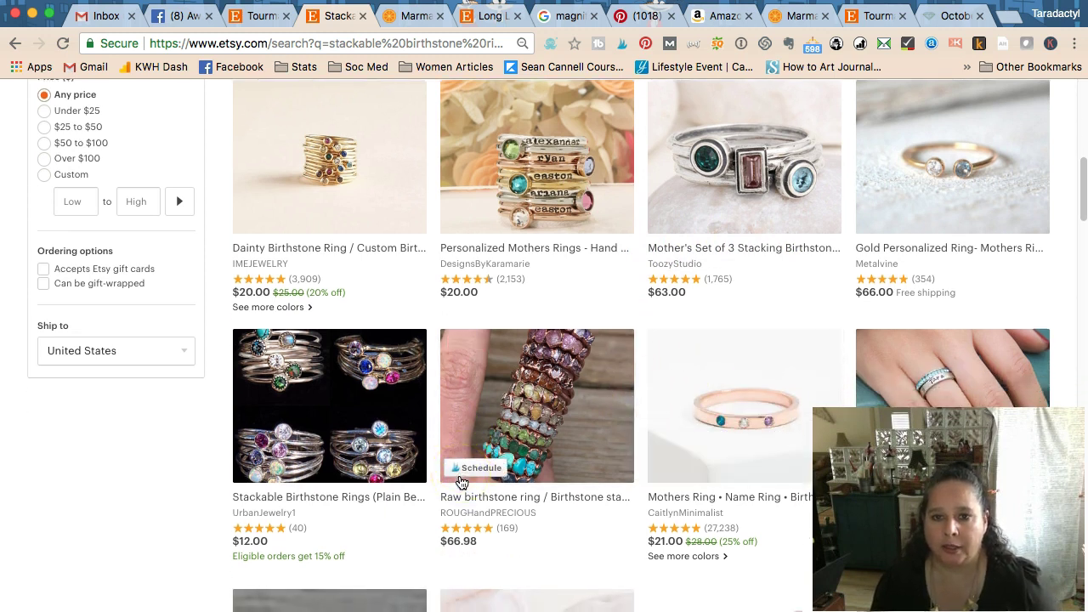
pyautogui.scroll(-1, 460, 482)
pyautogui.scroll(-2, 460, 481)
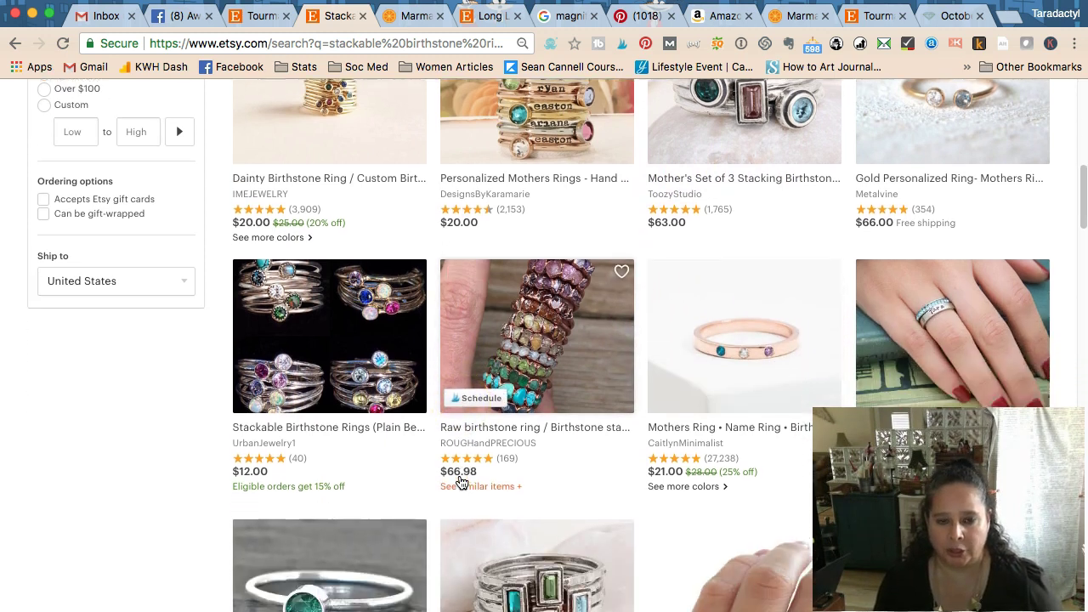
pyautogui.scroll(-8, 459, 482)
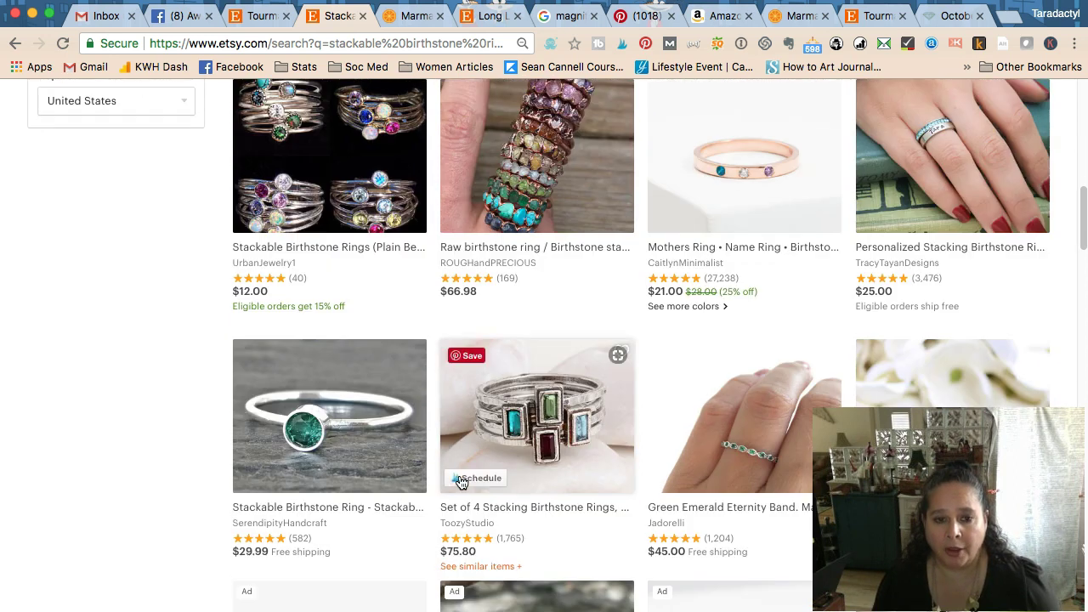
pyautogui.scroll(-5, 460, 482)
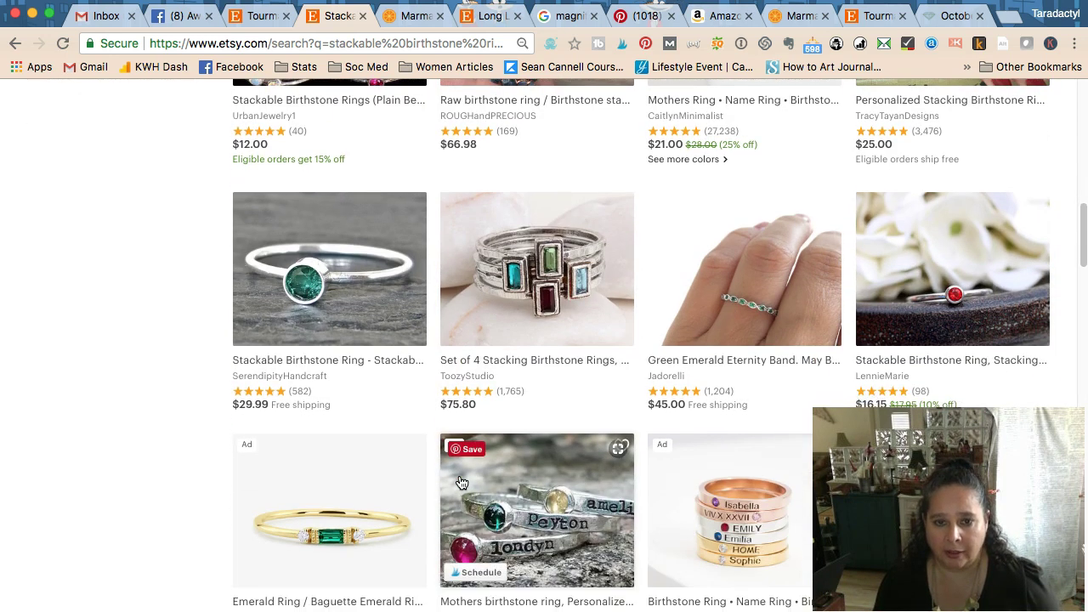
pyautogui.scroll(-1, 459, 481)
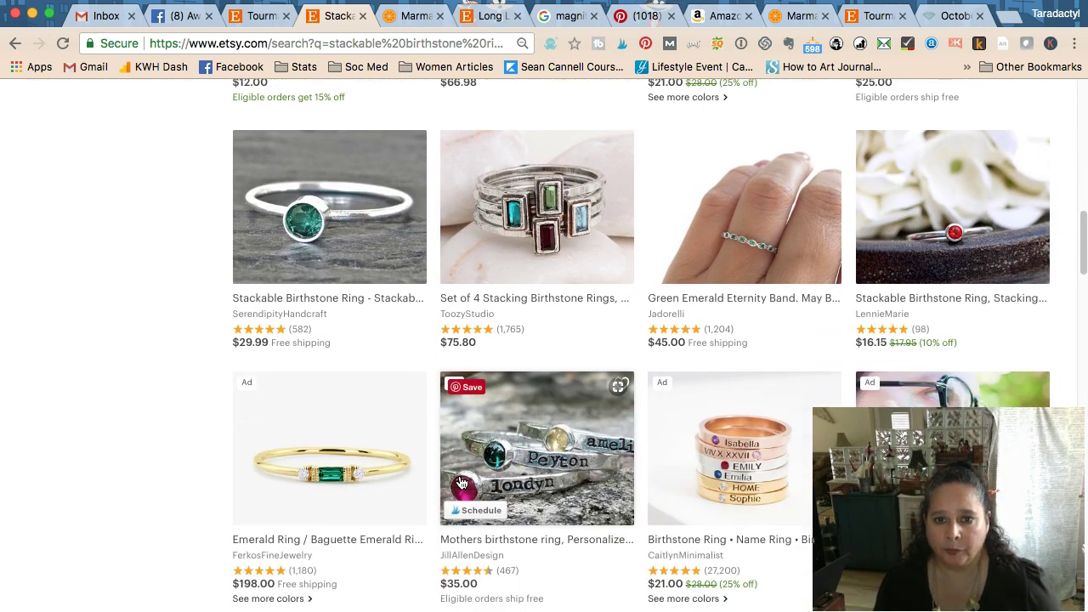
# Step: Browse further down the "stackable birthstone rings" results for more ring designs, and return to the start of the page
pyautogui.scroll(-6, 460, 481)
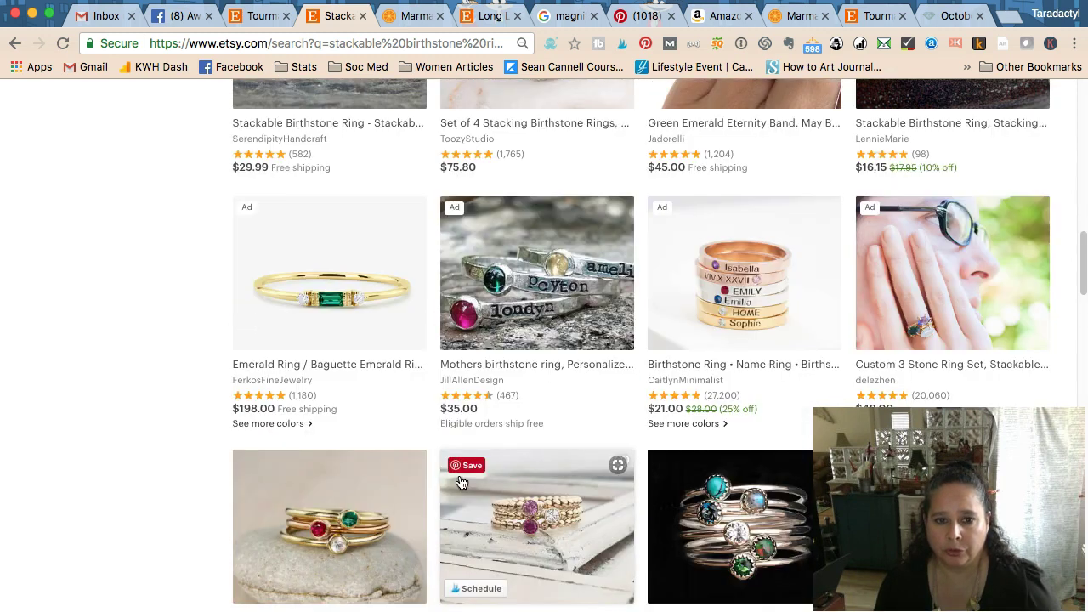
pyautogui.scroll(-8, 460, 482)
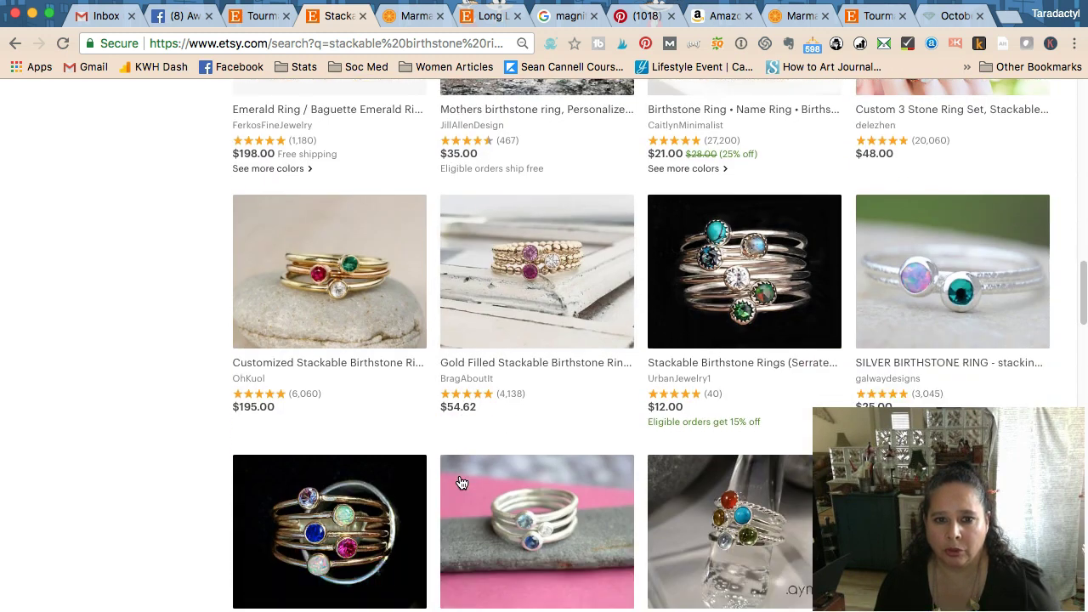
pyautogui.scroll(-2, 460, 482)
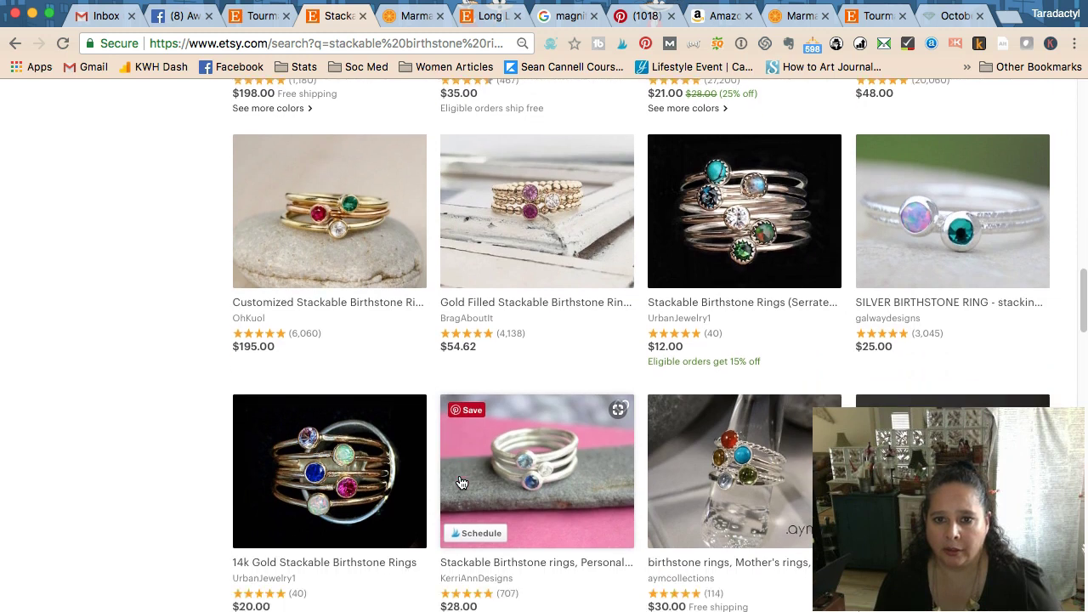
pyautogui.scroll(-3, 459, 481)
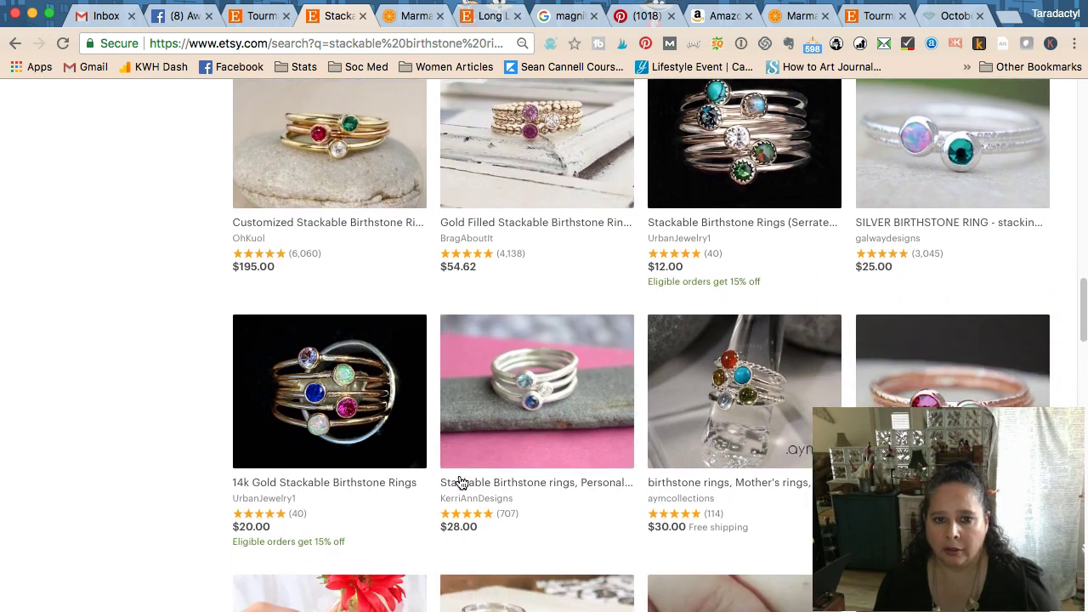
pyautogui.scroll(-5, 460, 481)
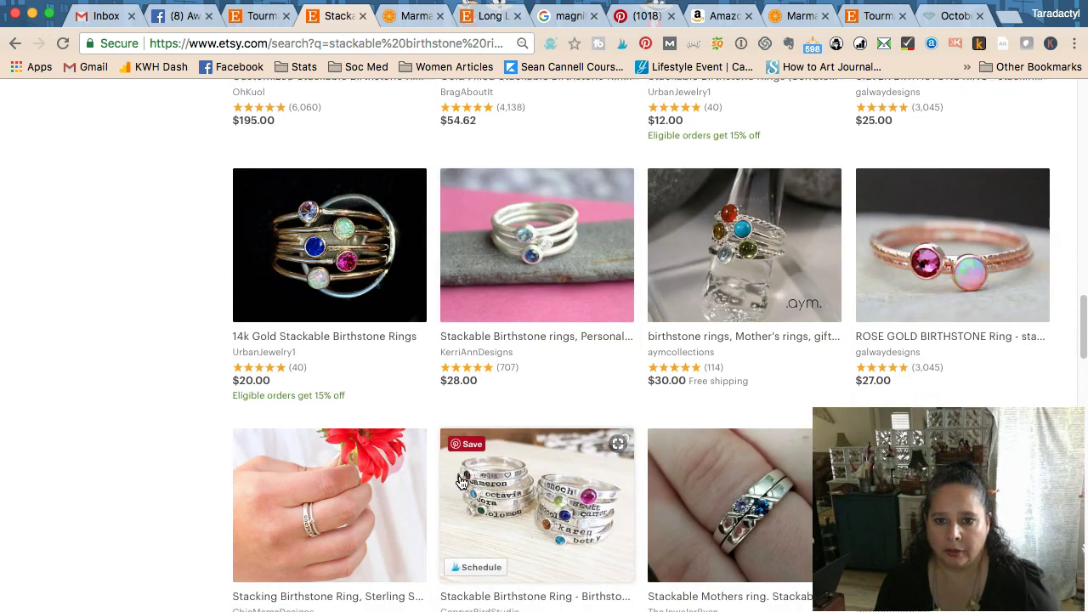
pyautogui.scroll(-1, 459, 481)
pyautogui.scroll(12, 460, 482)
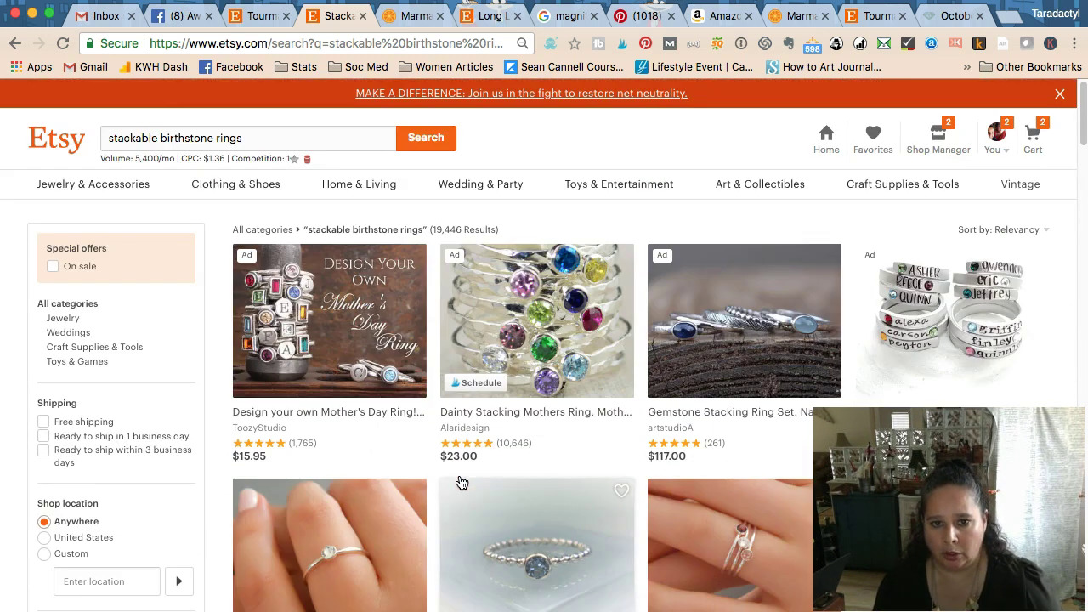
pyautogui.click(557, 153)
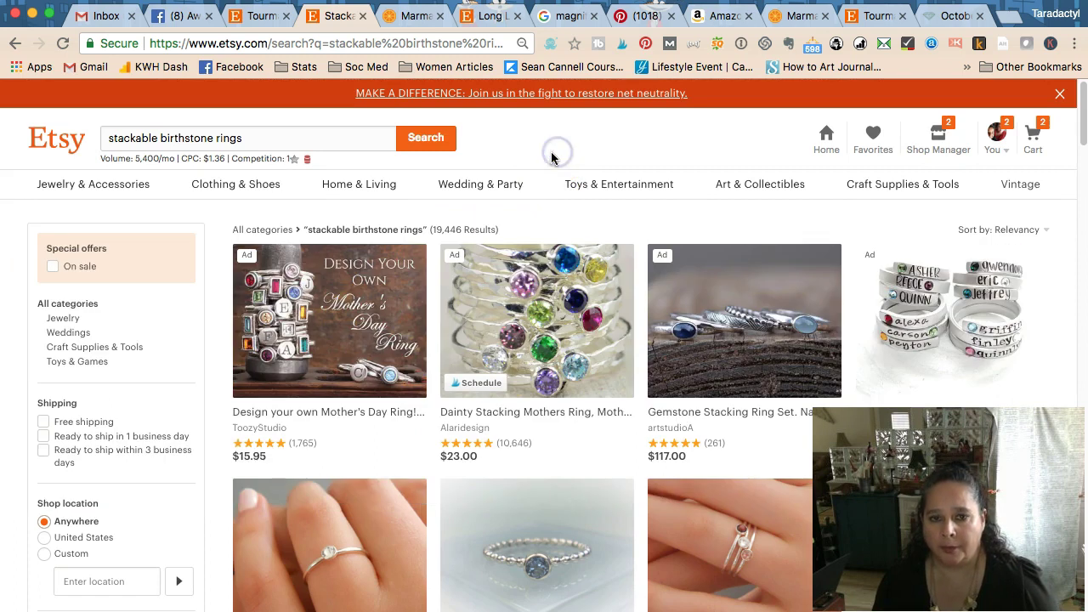
# Step: Close the October birthstones page and append "Boho Beachy" after "Hammered" in the draft listing's title
pyautogui.click(955, 14)
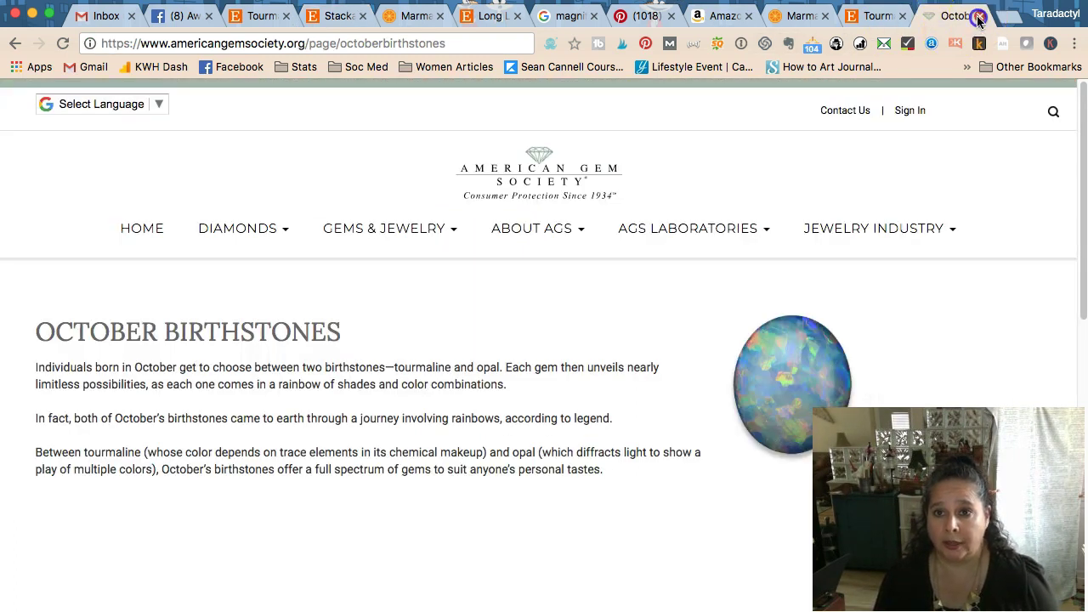
pyautogui.click(978, 17)
pyautogui.press('super+Tab')
pyautogui.click(836, 257)
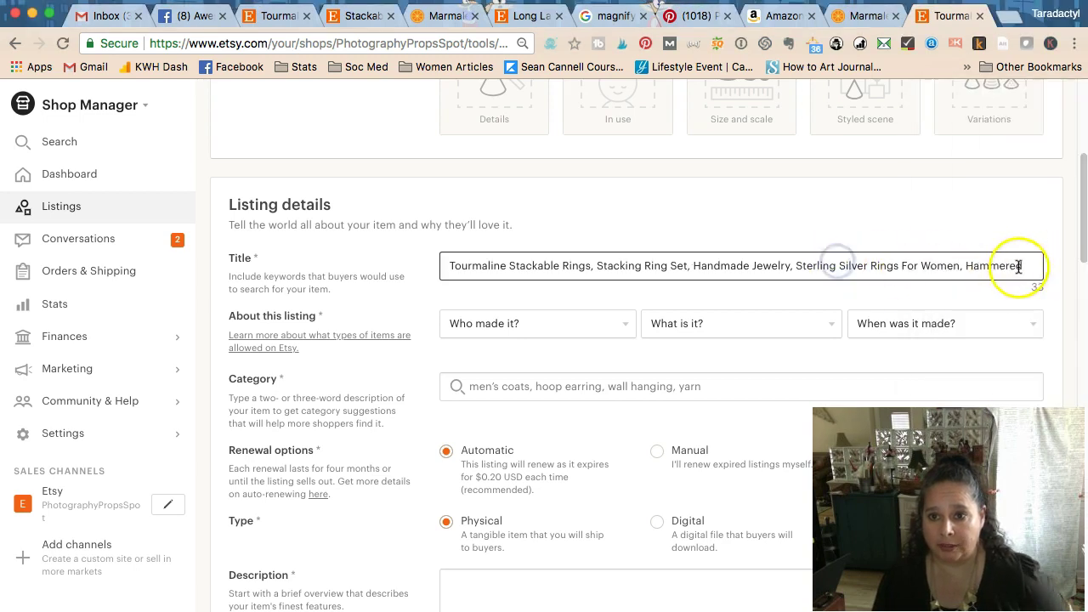
pyautogui.press('super+Tab')
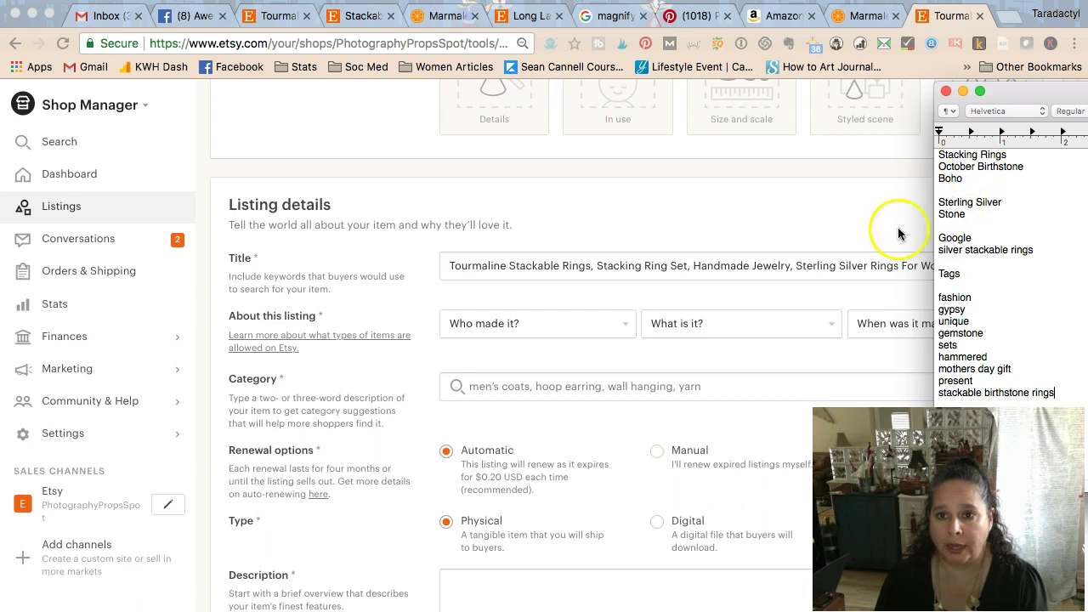
pyautogui.click(867, 262)
pyautogui.click(981, 268)
pyautogui.write('B')
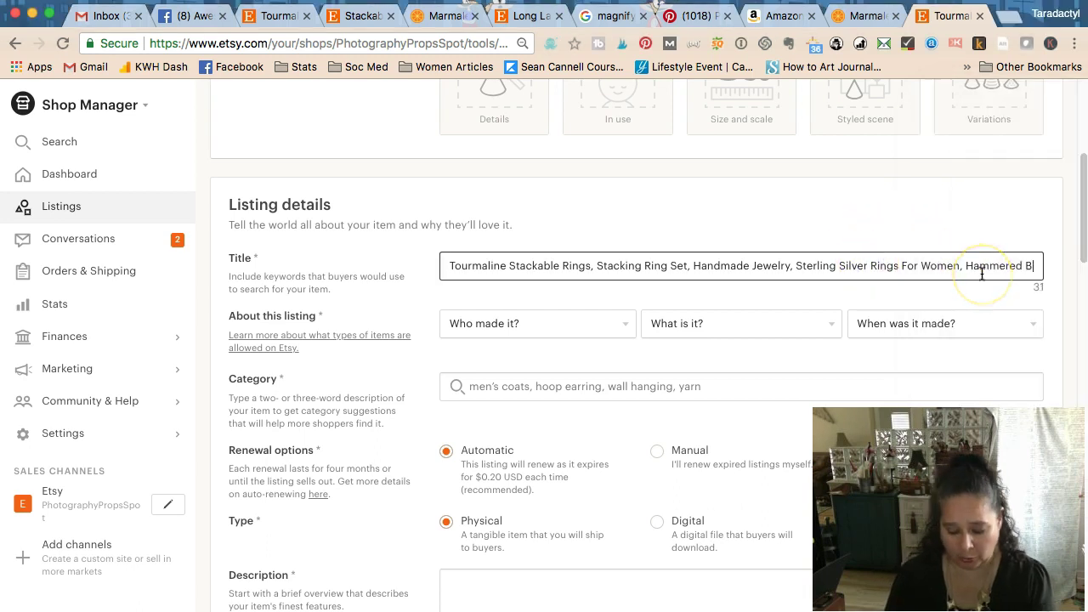
pyautogui.write('oho')
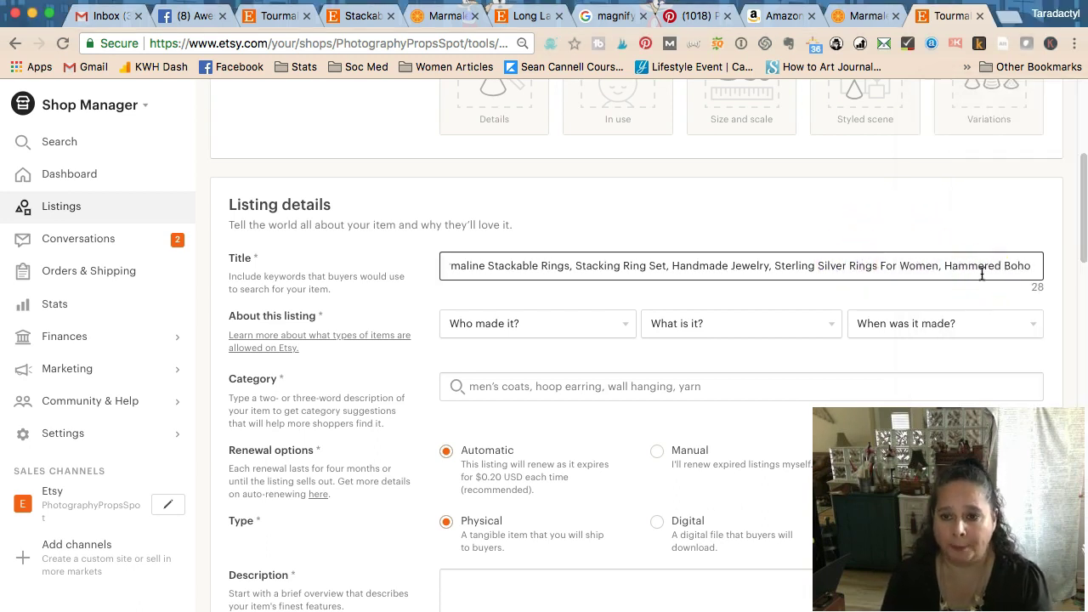
pyautogui.write(' Beachy')
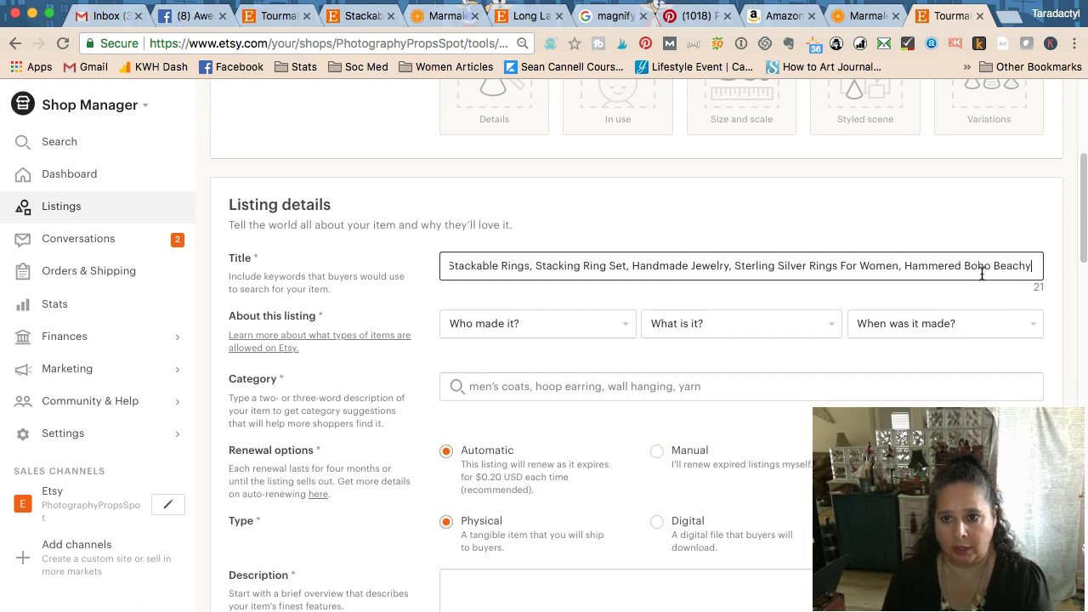
# Step: Review the original tourmaline ring listing's title and add "sea glass" to the end of the tag list in the notes document
pyautogui.click(200, 19)
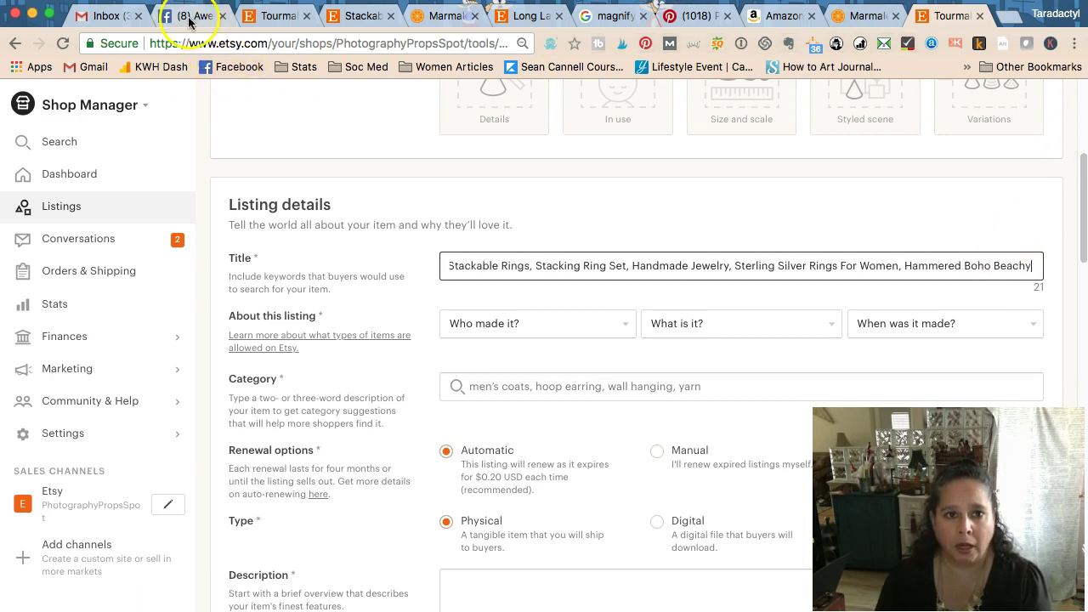
pyautogui.click(259, 19)
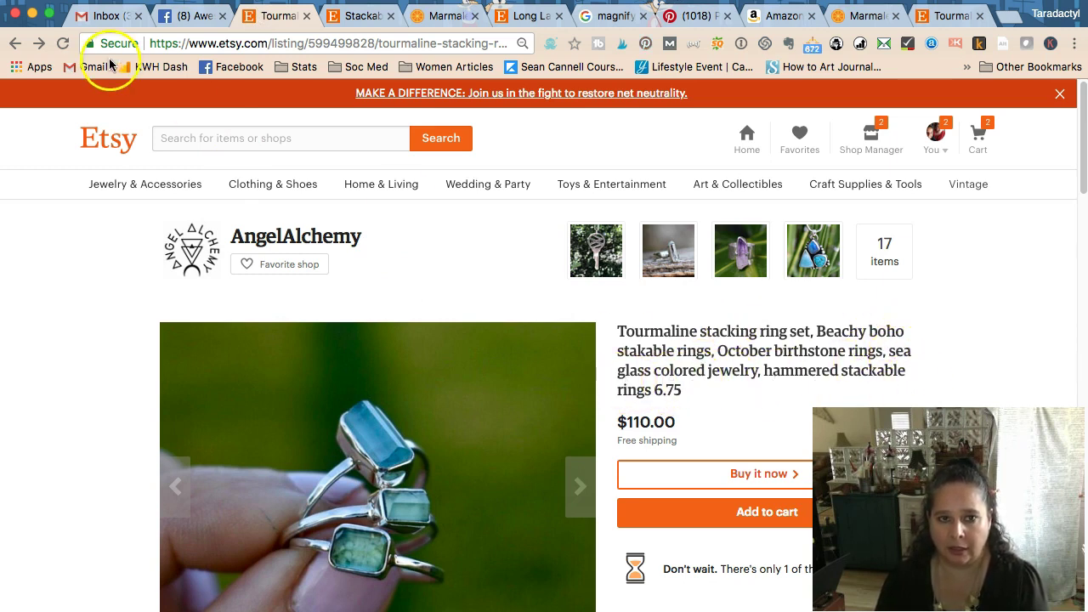
pyautogui.press('super+Tab')
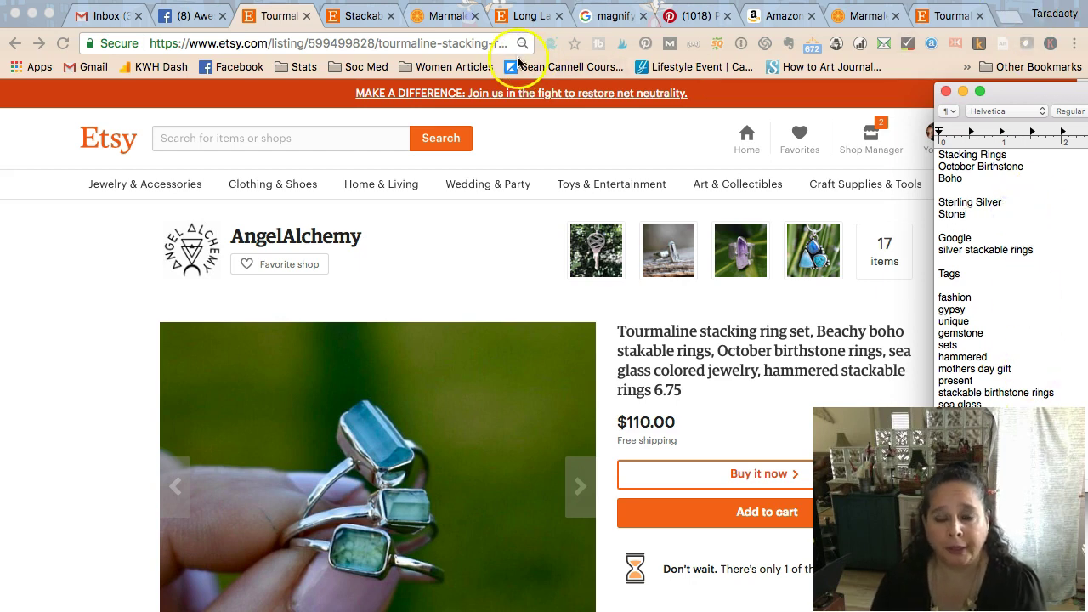
pyautogui.click(330, 16)
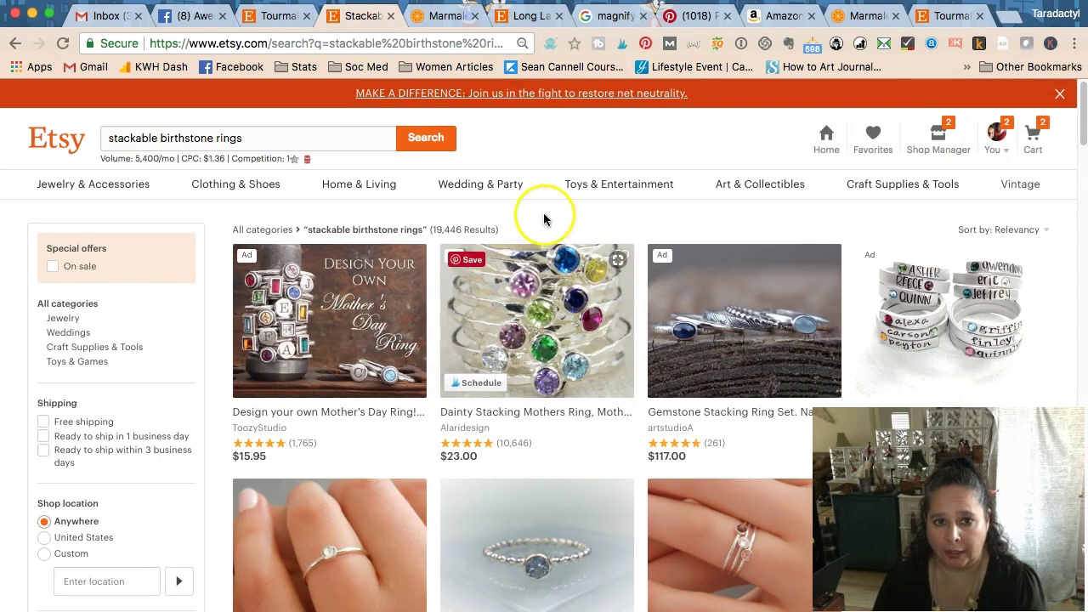
pyautogui.click(269, 16)
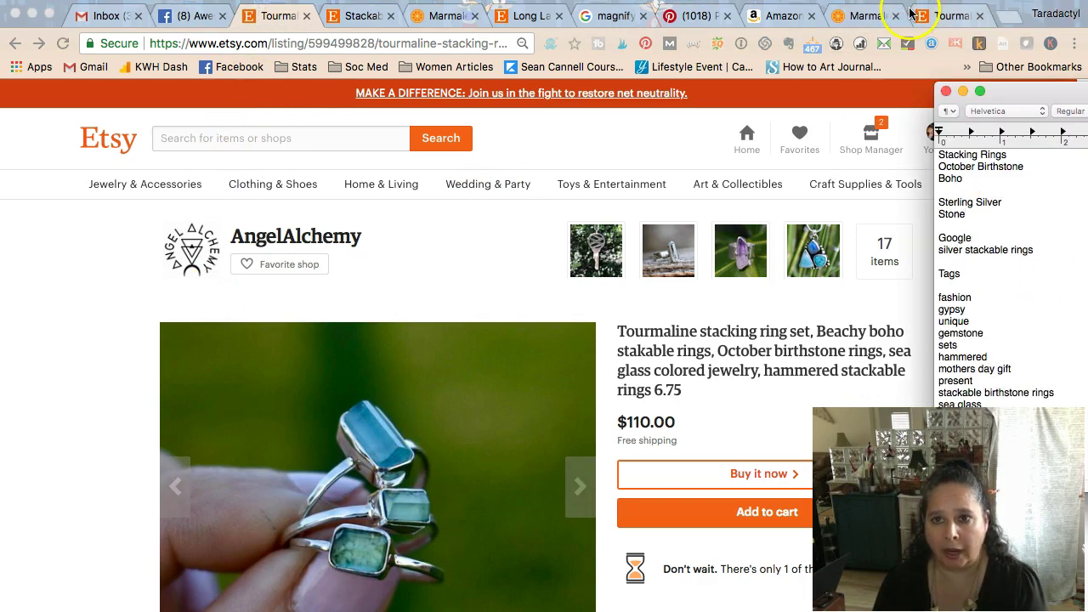
# Step: Insert "Blue Green" between "Boho" and "Beachy" in the draft listing's title
pyautogui.click(945, 15)
pyautogui.moveTo(951, 264); pyautogui.dragTo(1078, 270)
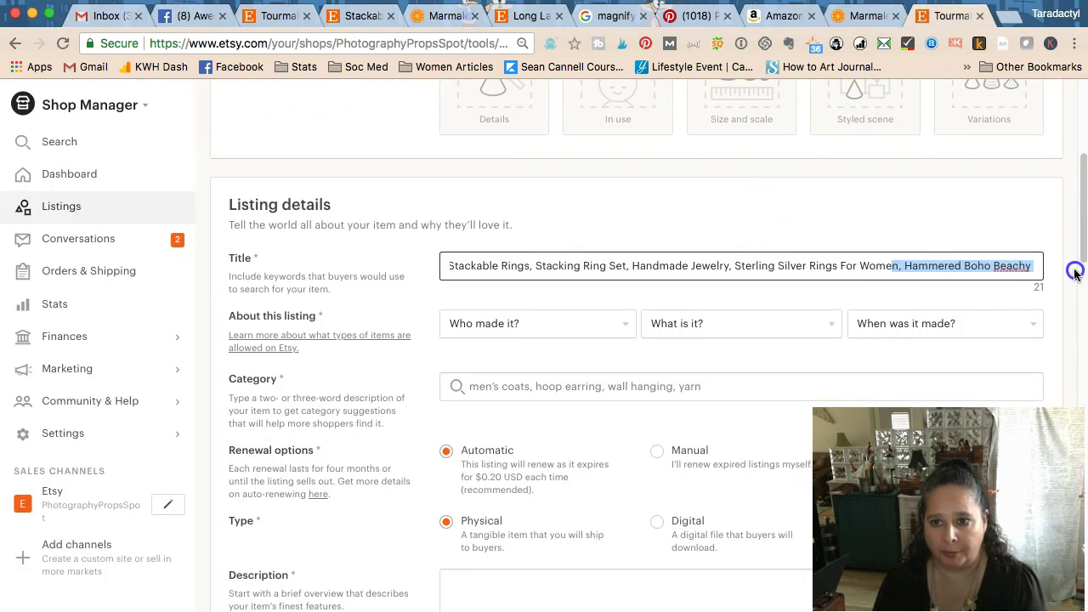
pyautogui.click(1022, 267)
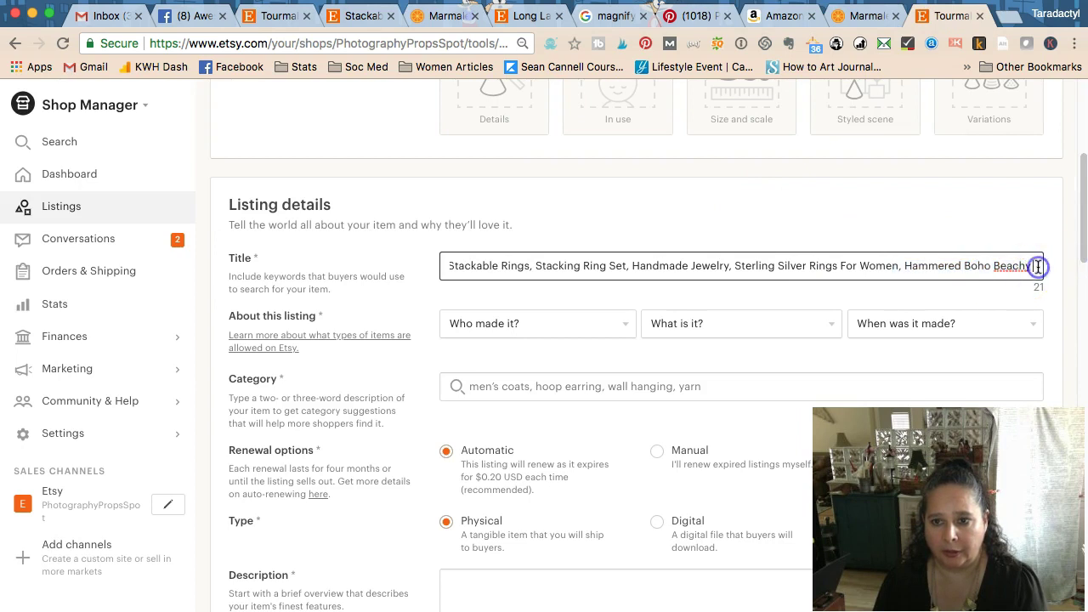
pyautogui.click(992, 266)
pyautogui.write('Blue Green B')
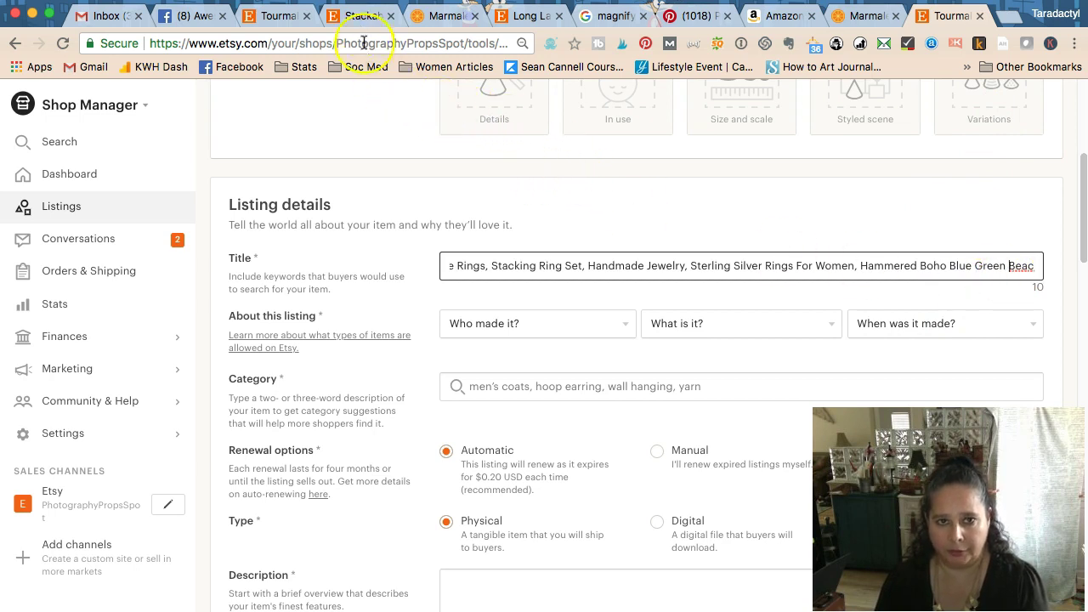
# Step: Check the original listing for the ring size and append "6.75" to the end of the draft title
pyautogui.click(273, 15)
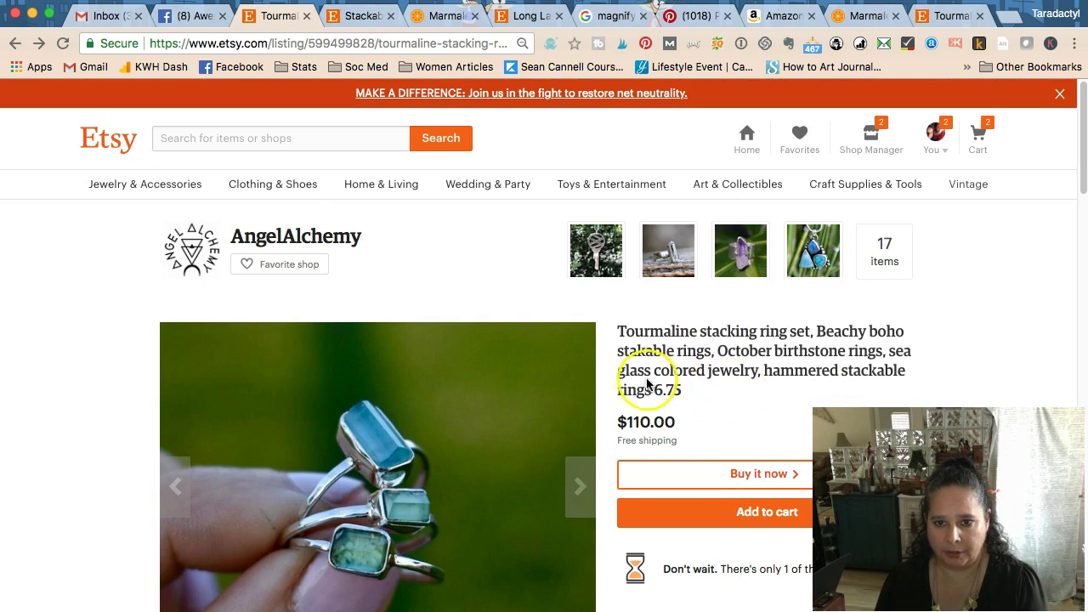
pyautogui.click(344, 16)
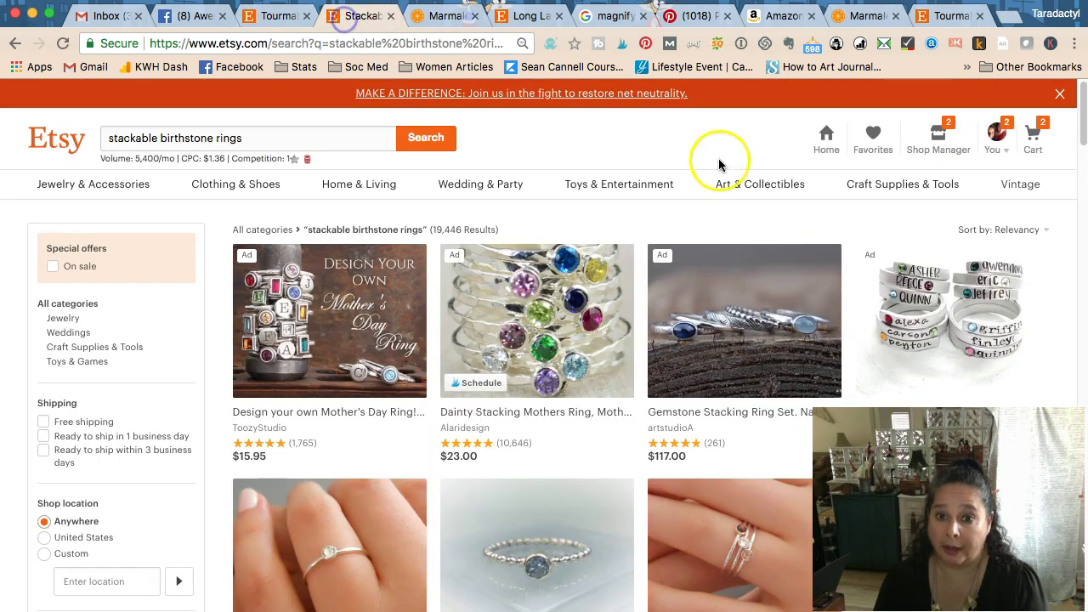
pyautogui.click(524, 16)
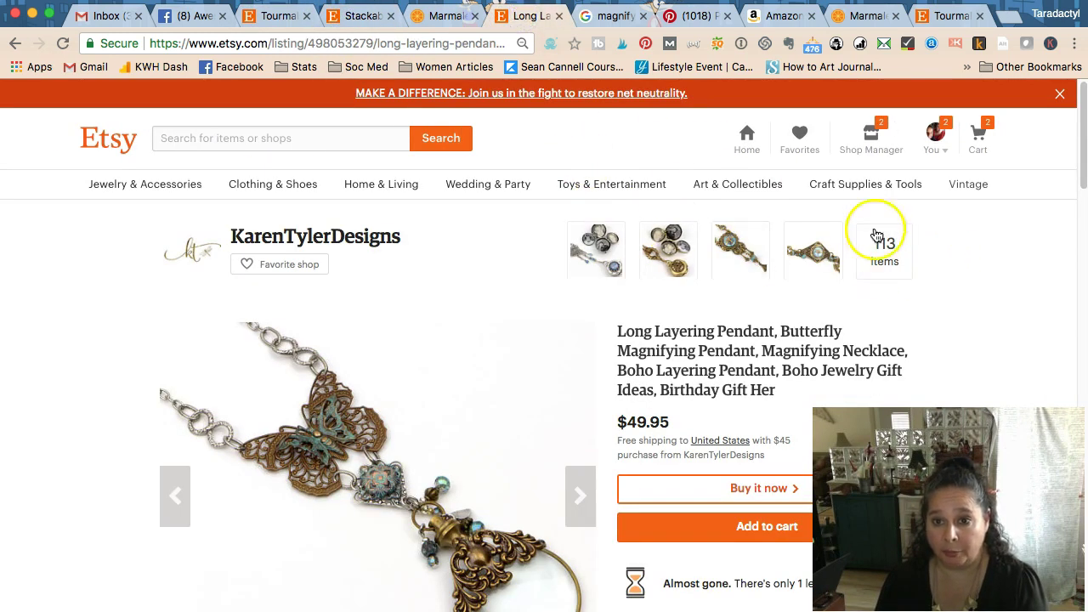
pyautogui.click(946, 15)
pyautogui.moveTo(1020, 265); pyautogui.dragTo(1076, 269)
pyautogui.click(1039, 268)
pyautogui.write('6.75')
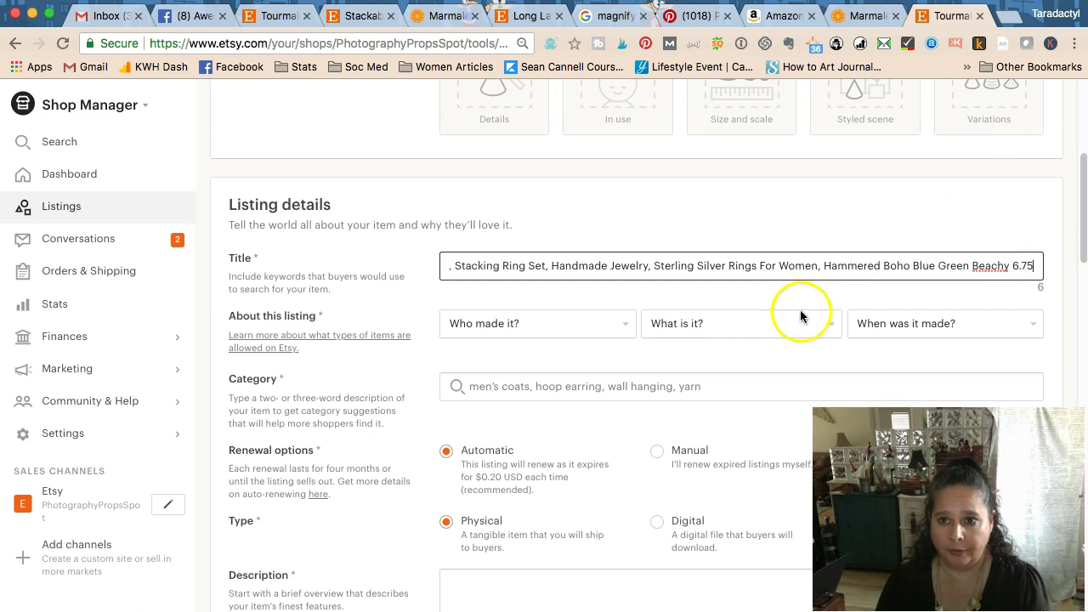
# Step: Return to the original tourmaline ring listing and review the phrase "sea glass colored jewelry" in its title
pyautogui.click(334, 20)
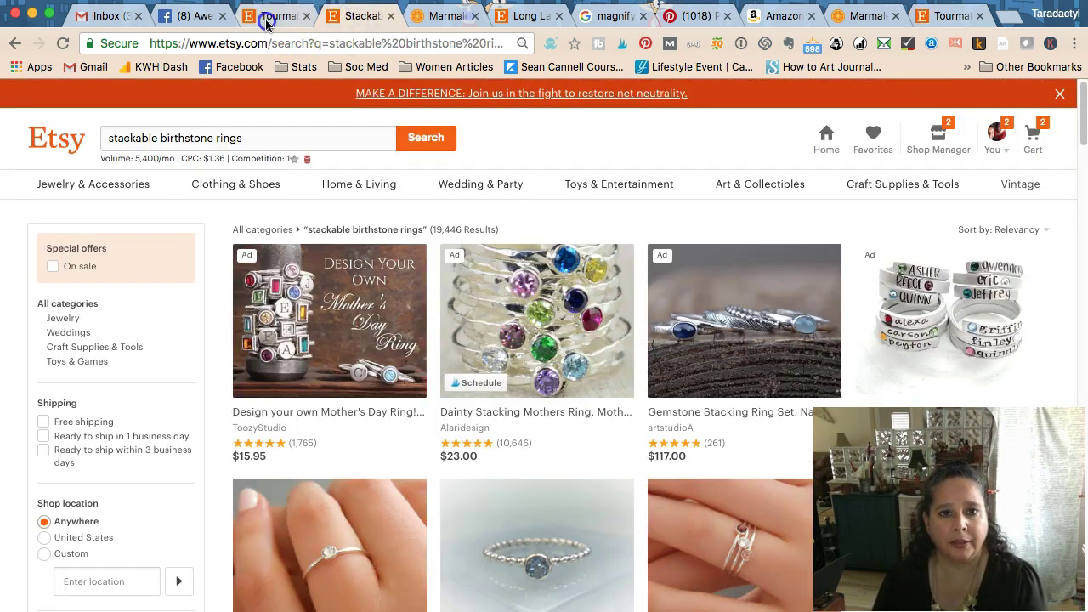
pyautogui.click(265, 21)
pyautogui.click(676, 374)
pyautogui.doubleClick(676, 372)
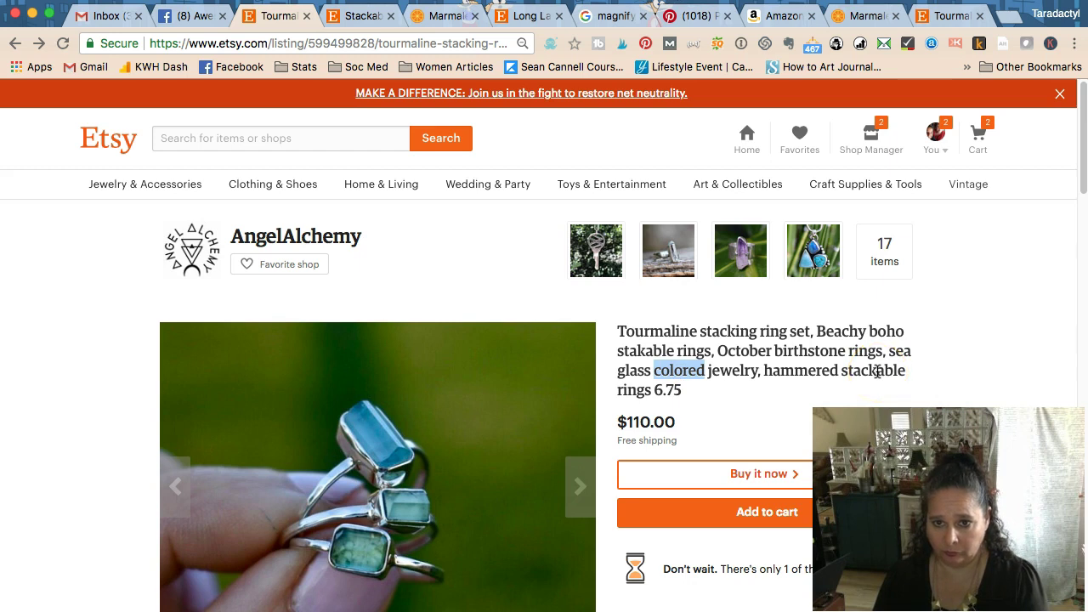
pyautogui.scroll(-1, 710, 336)
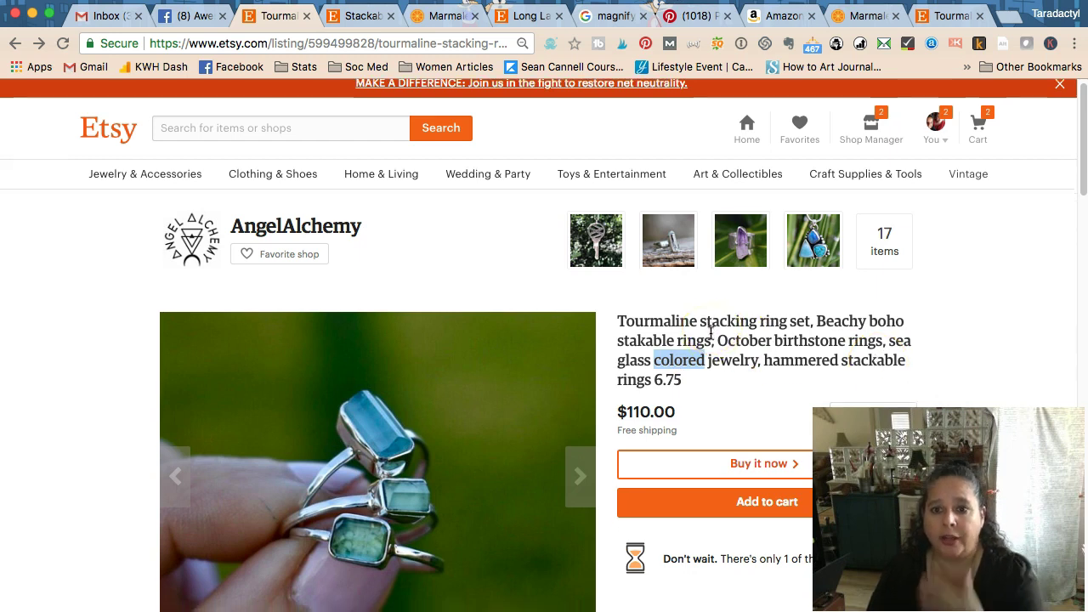
pyautogui.scroll(-1, 710, 336)
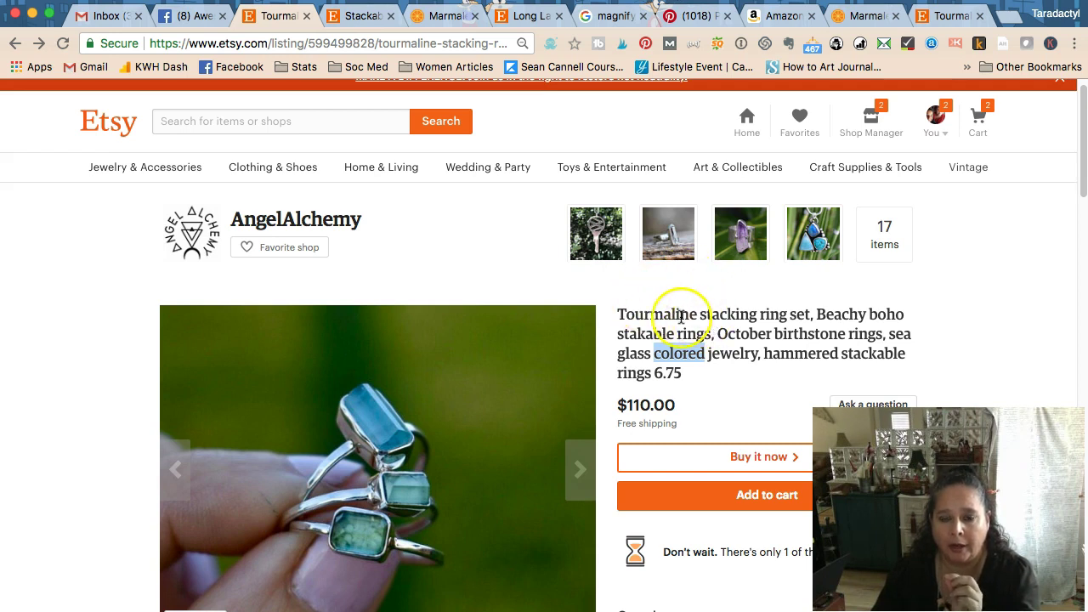
# Step: Examine the individual keywords in the original title, highlighting "Tourmaline", "stacking", "ring", "stakable" and "stackable" one after another
pyautogui.doubleClick(653, 312)
pyautogui.click(652, 313)
pyautogui.doubleClick(653, 313)
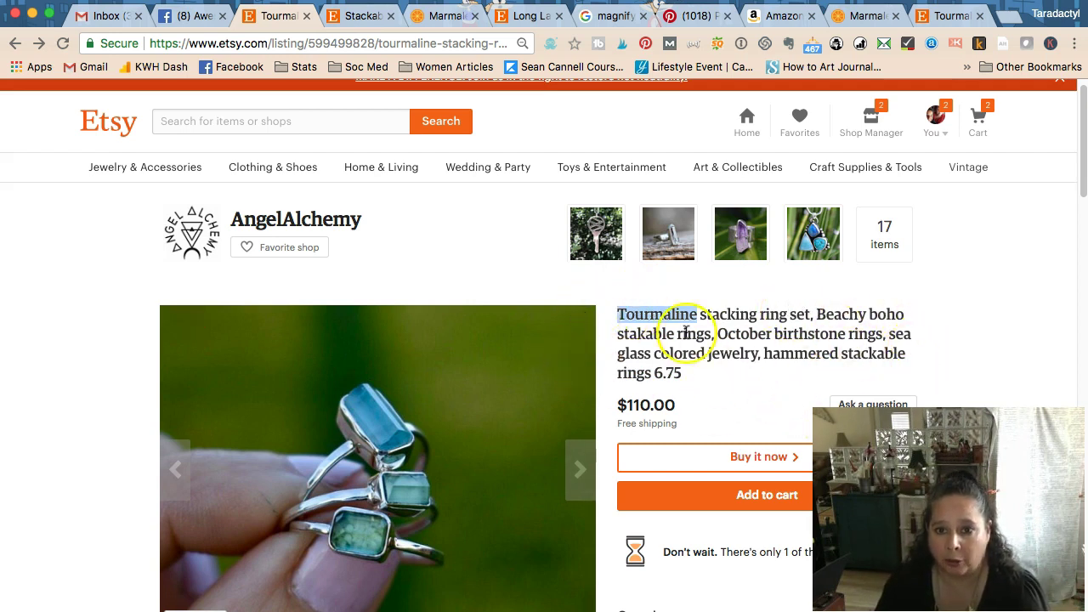
pyautogui.click(718, 314)
pyautogui.doubleClick(718, 314)
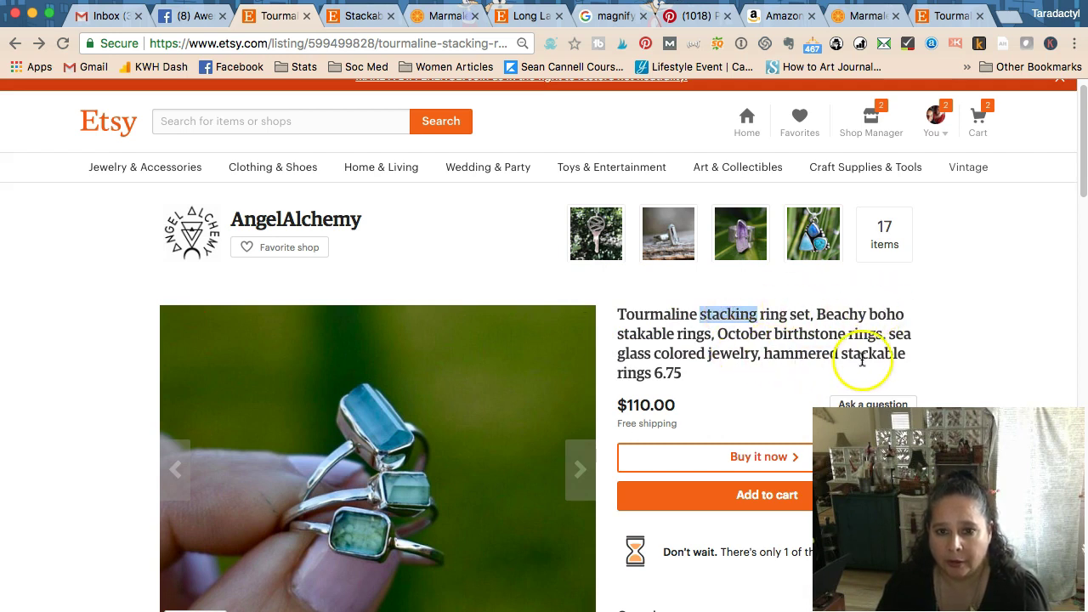
pyautogui.click(772, 315)
pyautogui.doubleClick(772, 315)
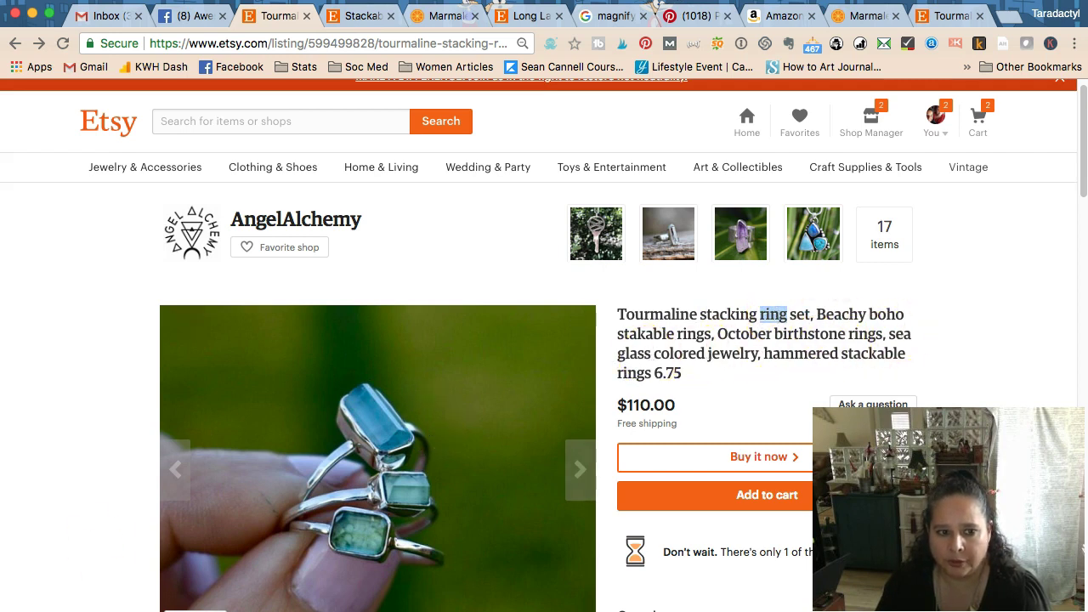
pyautogui.doubleClick(643, 333)
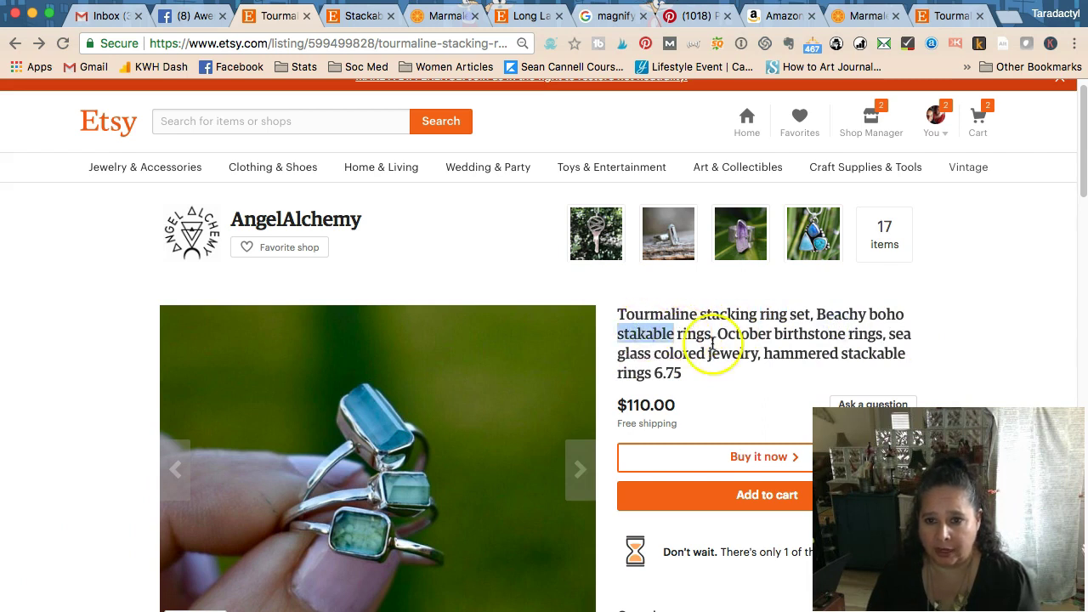
pyautogui.doubleClick(887, 353)
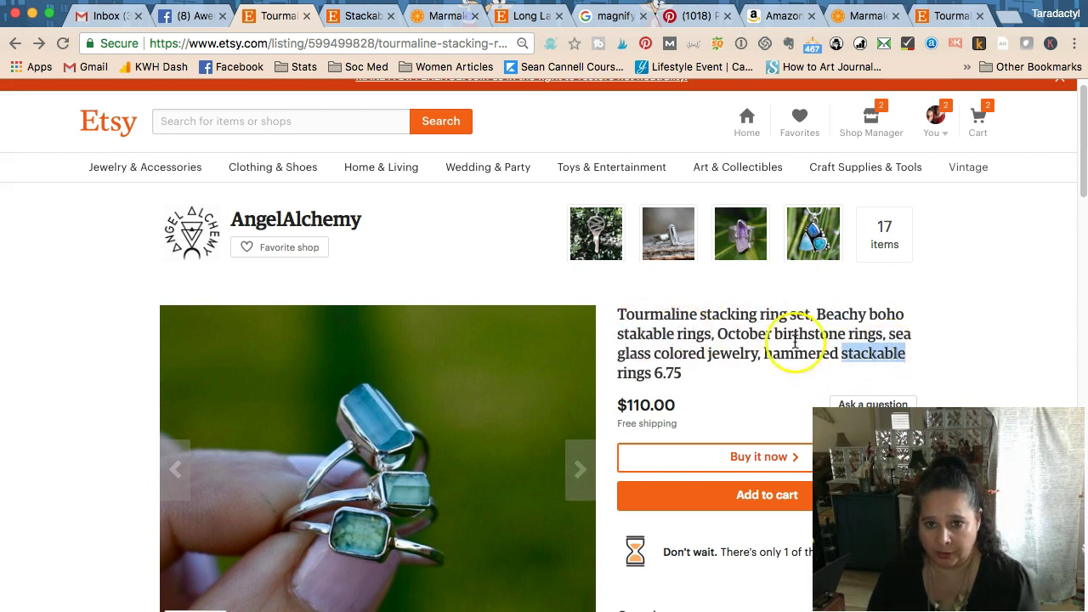
pyautogui.click(679, 330)
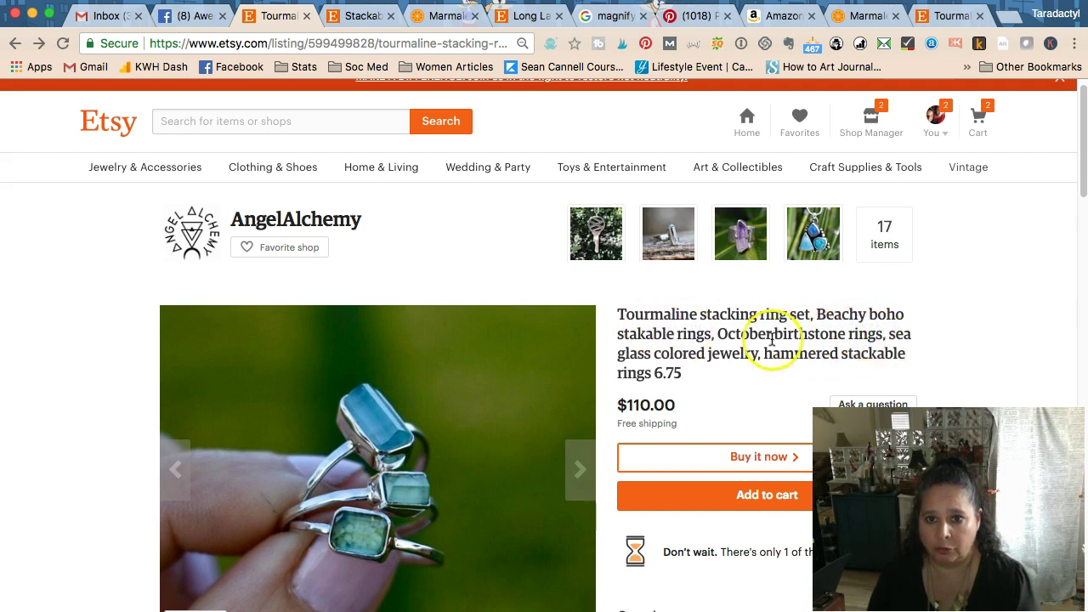
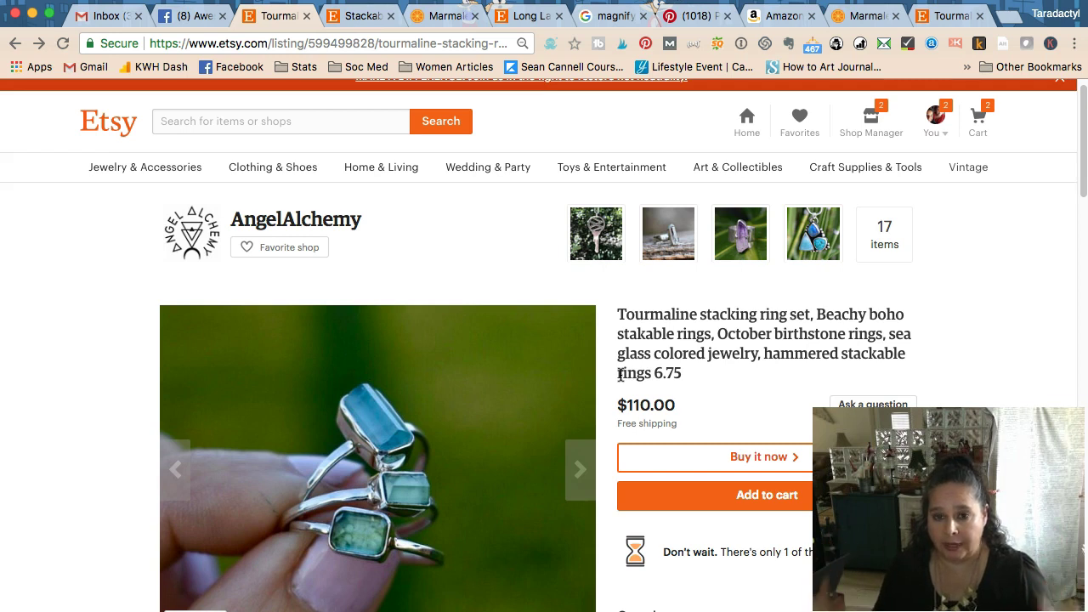
# Step: Compare the original listing's title with the keyword notes and the full draft title through to its end
pyautogui.click(746, 317)
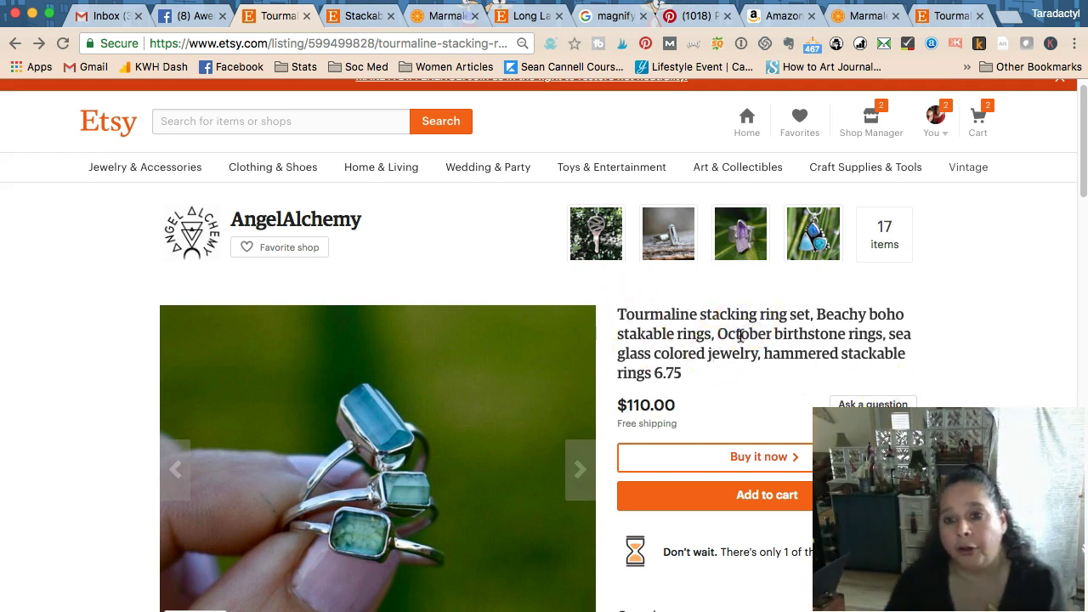
pyautogui.press('super+Tab')
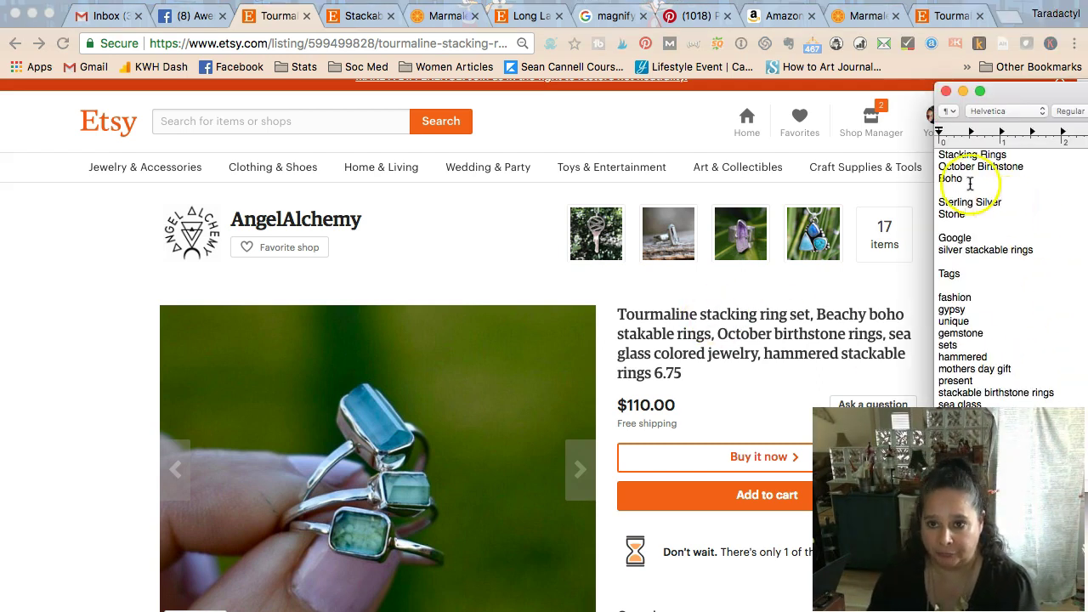
pyautogui.click(947, 16)
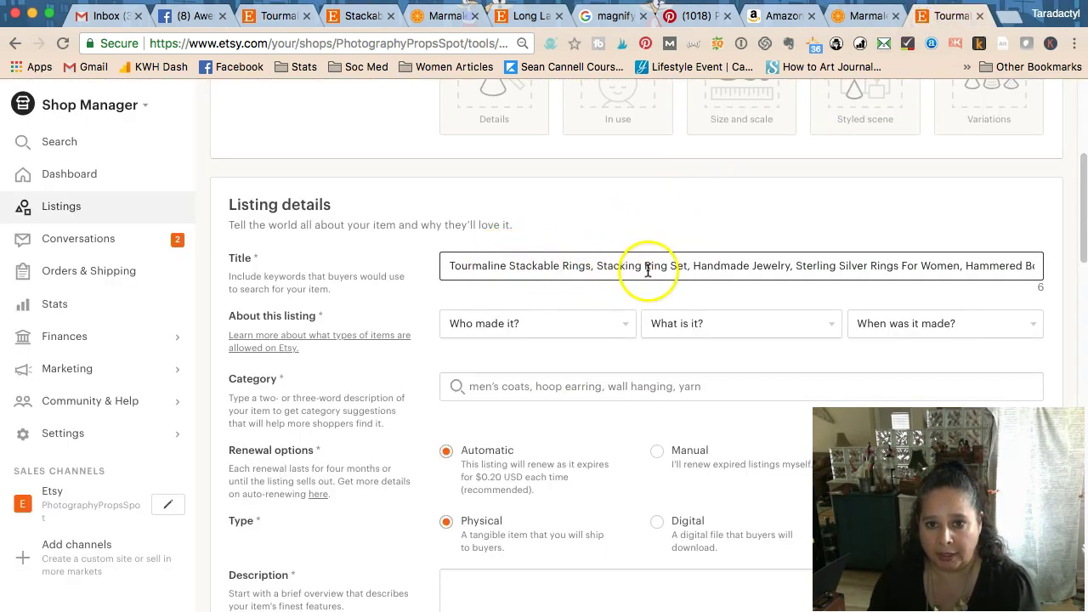
pyautogui.click(764, 270)
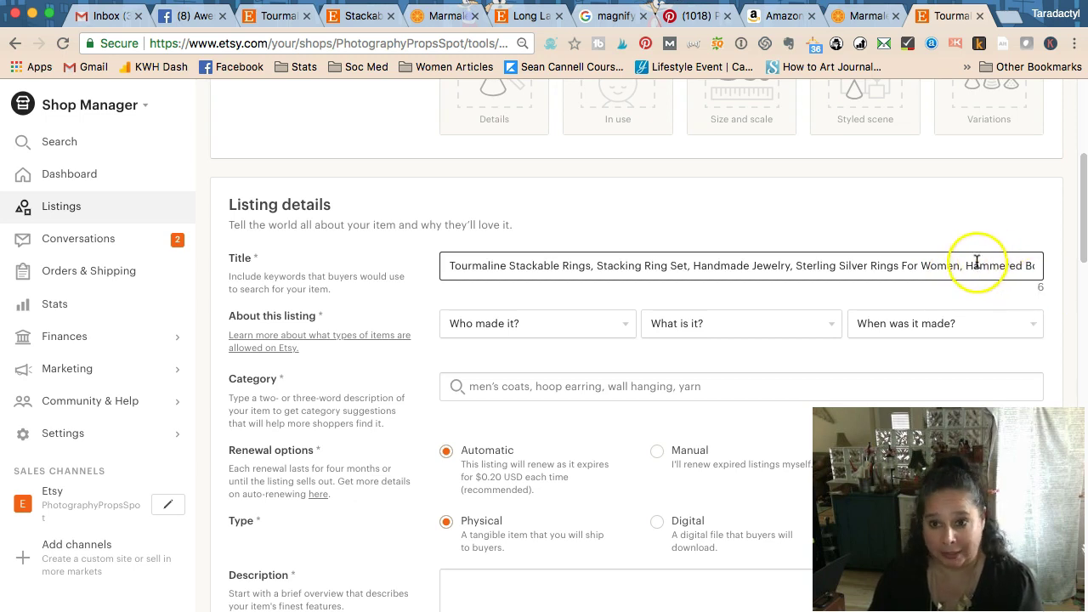
pyautogui.moveTo(978, 264); pyautogui.dragTo(1061, 275)
pyautogui.click(881, 265)
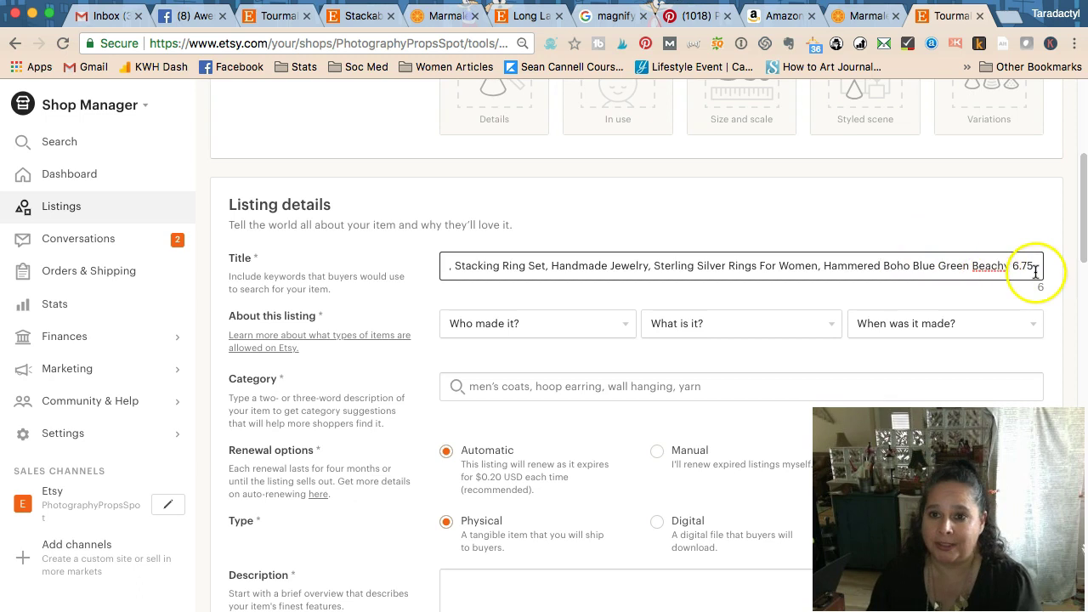
# Step: Check the keyword notes and replace "Beachy" with "Gemstone" in the draft listing's title
pyautogui.press('super+Tab')
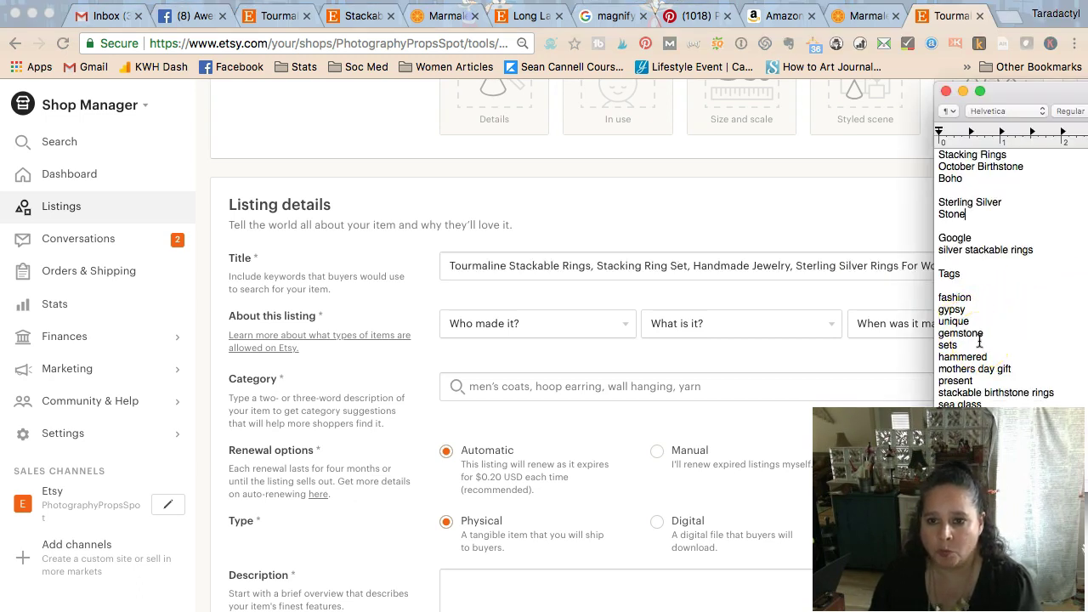
pyautogui.click(808, 267)
pyautogui.moveTo(841, 265); pyautogui.dragTo(1074, 260)
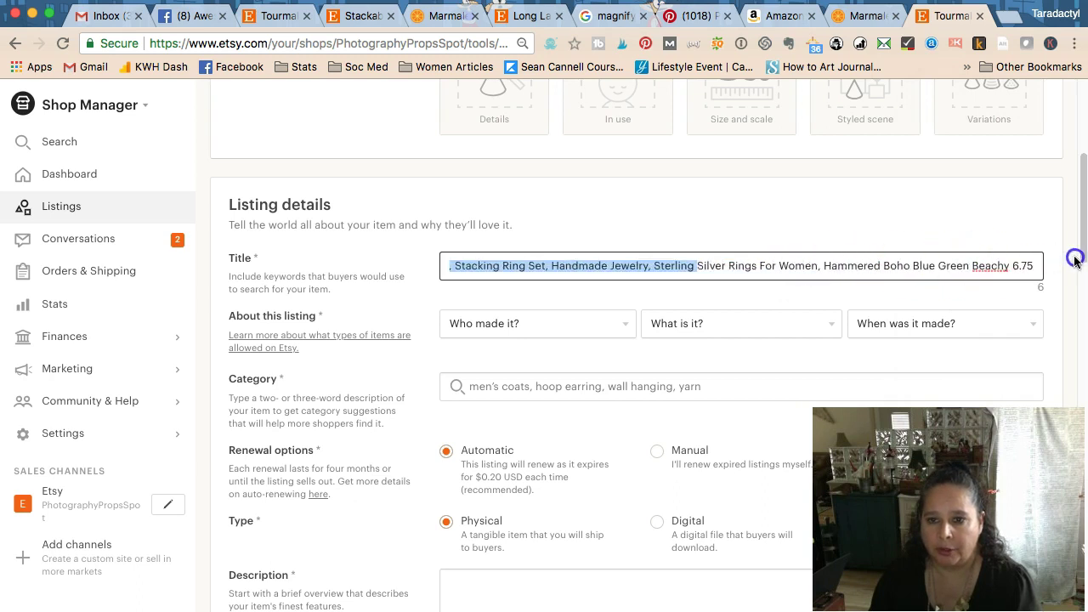
pyautogui.doubleClick(986, 265)
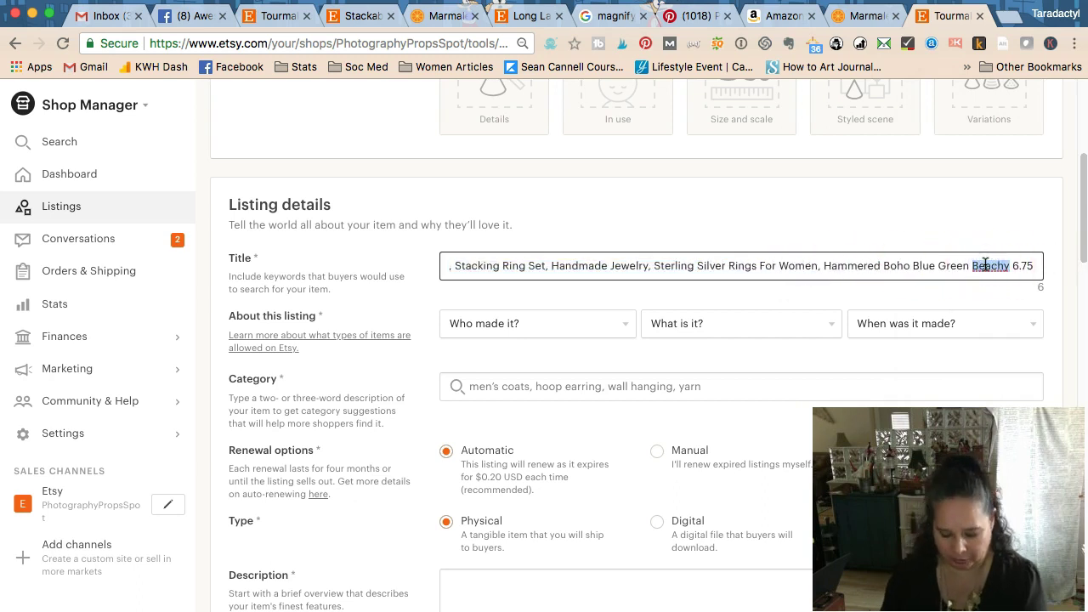
pyautogui.write('Gemstone')
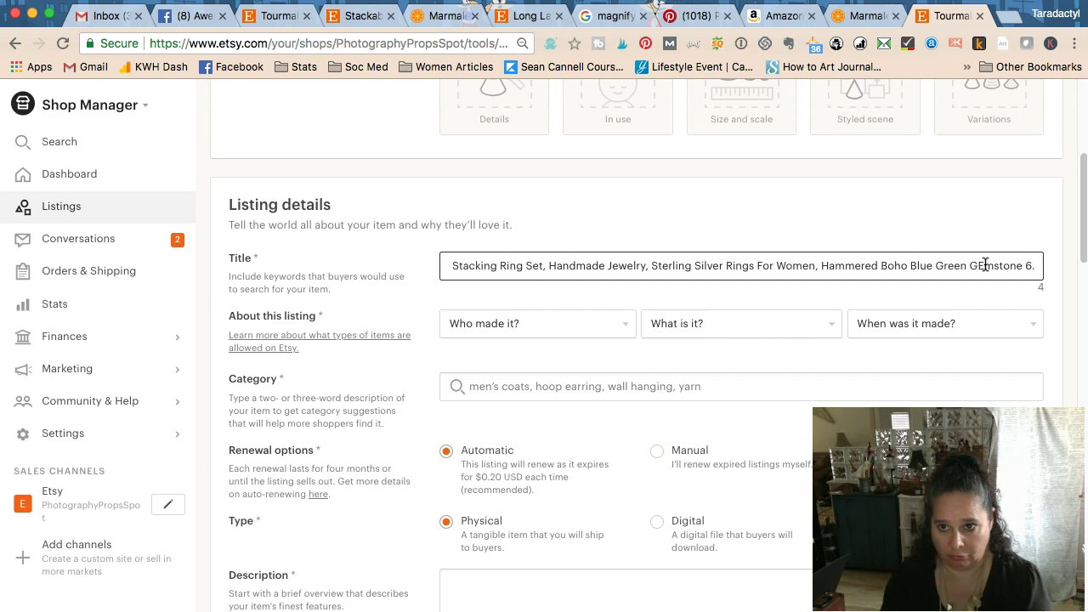
pyautogui.click(977, 266)
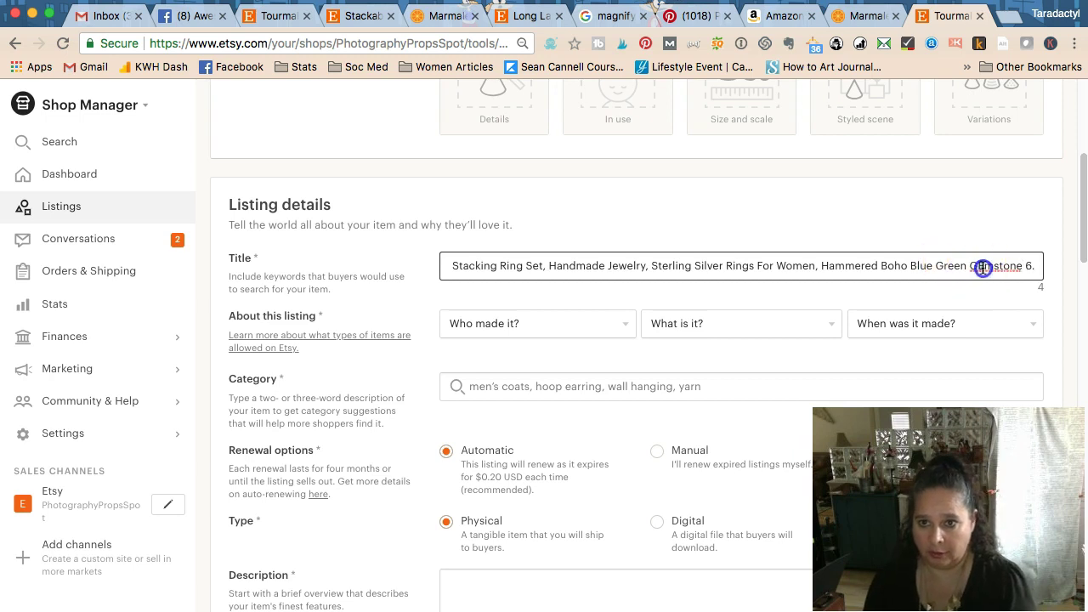
# Step: Select and copy the complete draft title, taking another look at the keyword notes
pyautogui.tripleClick(984, 266)
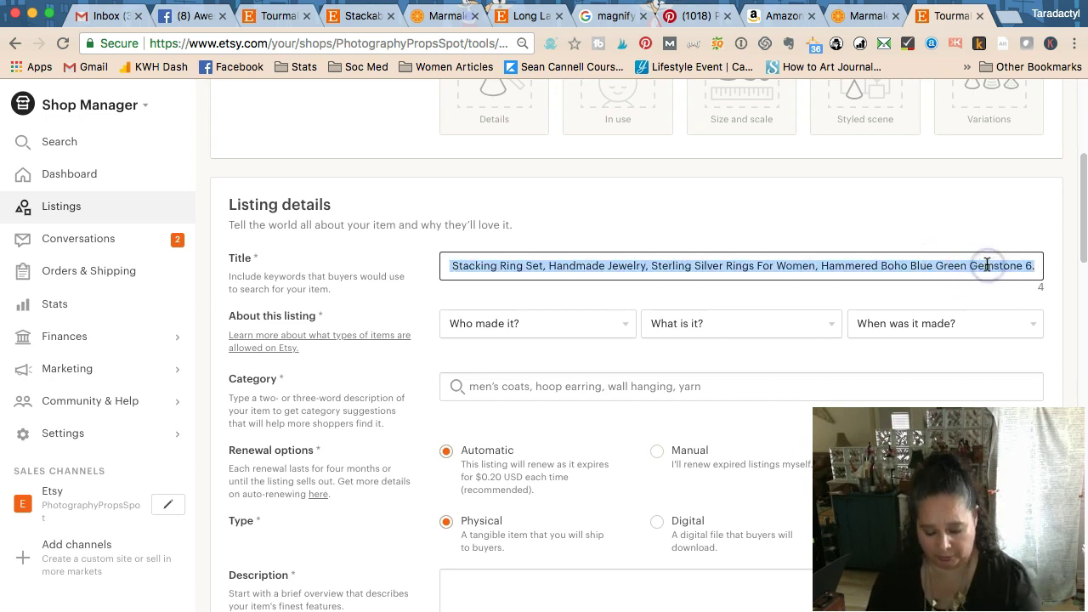
pyautogui.press('super+v')
pyautogui.press('super+Tab')
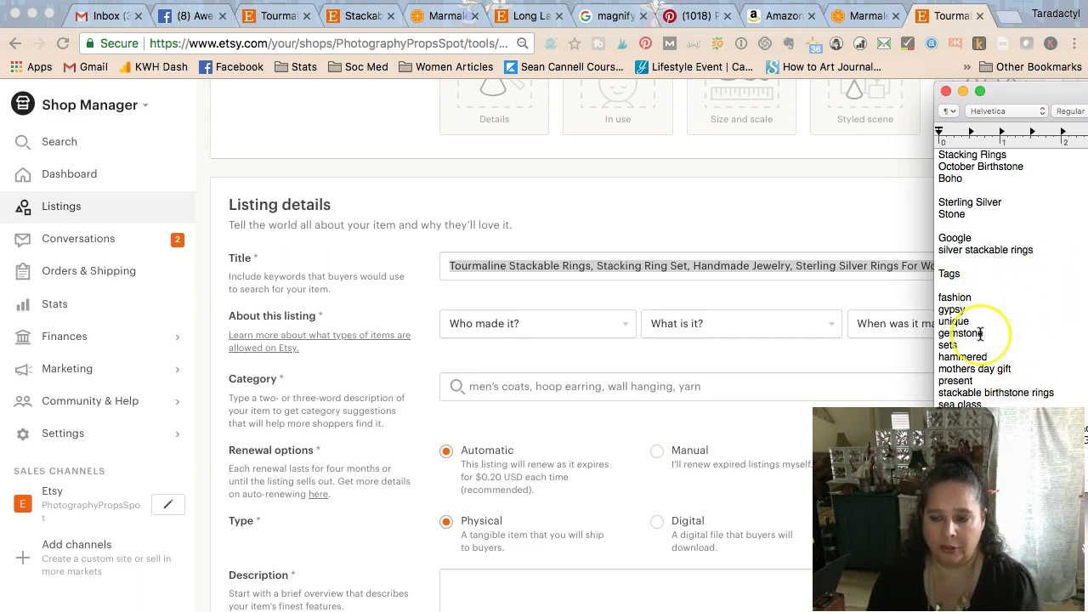
pyautogui.click(716, 269)
pyautogui.tripleClick(718, 269)
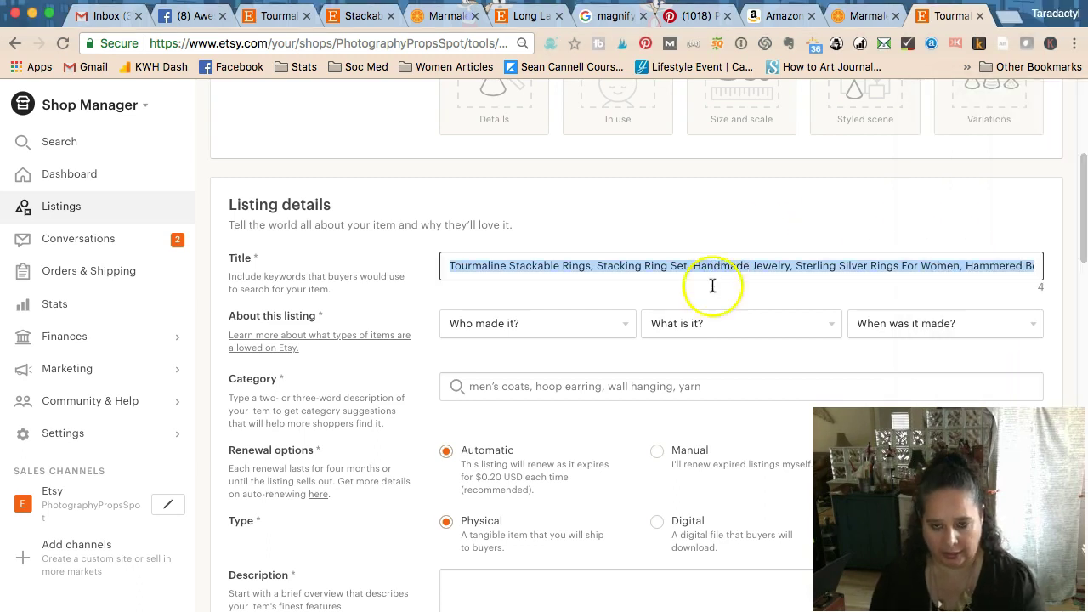
# Step: Paste the copied title into the draft listing's Tags field
pyautogui.scroll(-20, 561, 416)
pyautogui.scroll(-15, 561, 419)
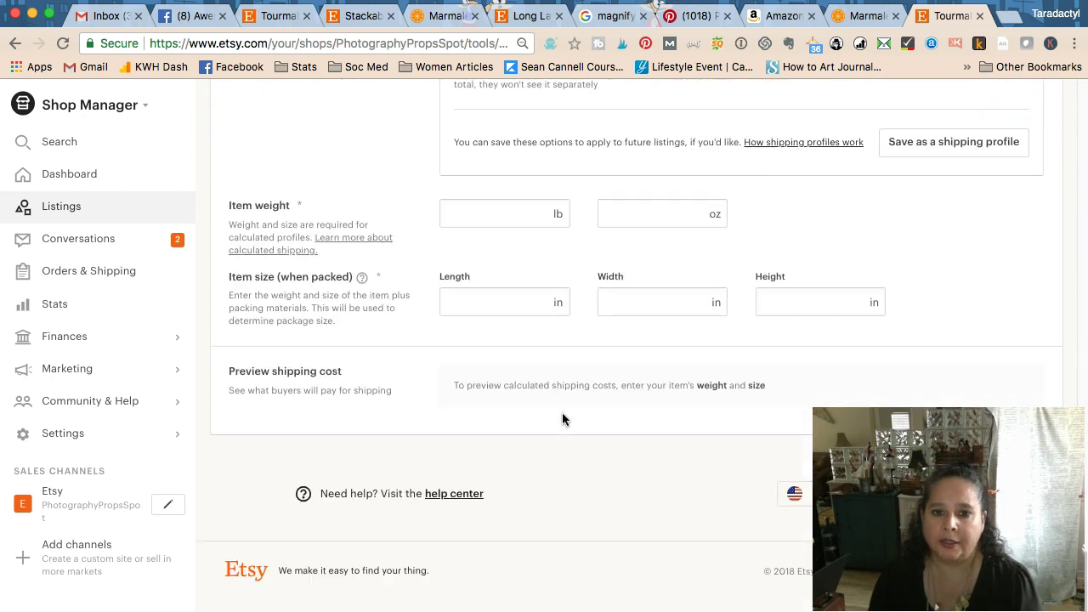
pyautogui.scroll(5, 562, 419)
pyautogui.scroll(-5, 561, 419)
pyautogui.scroll(12, 562, 419)
pyautogui.scroll(4, 562, 419)
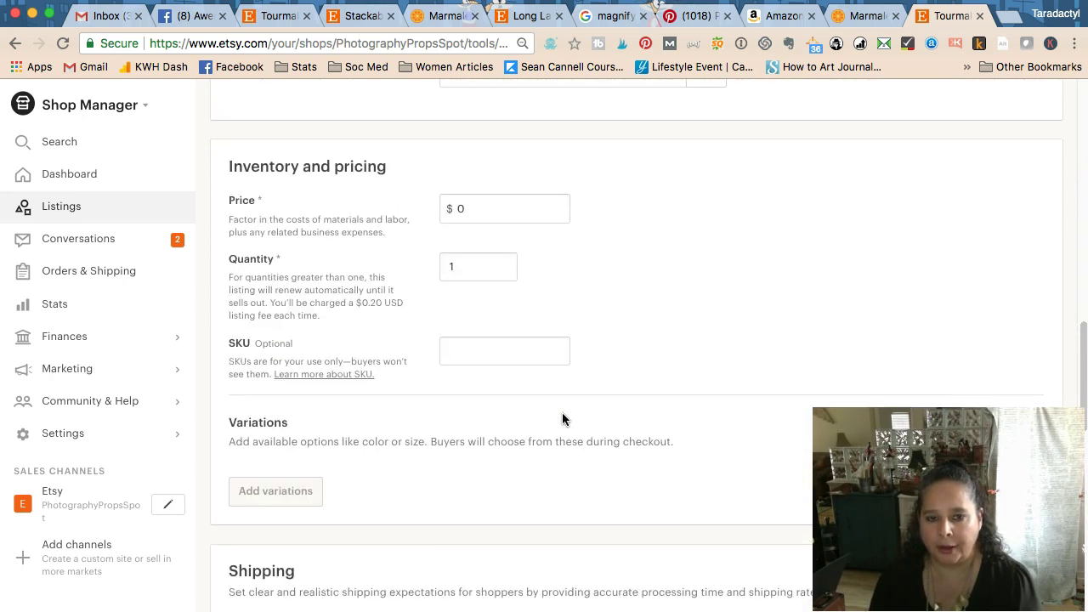
pyautogui.scroll(-7, 561, 419)
pyautogui.scroll(-4, 562, 419)
pyautogui.scroll(12, 562, 418)
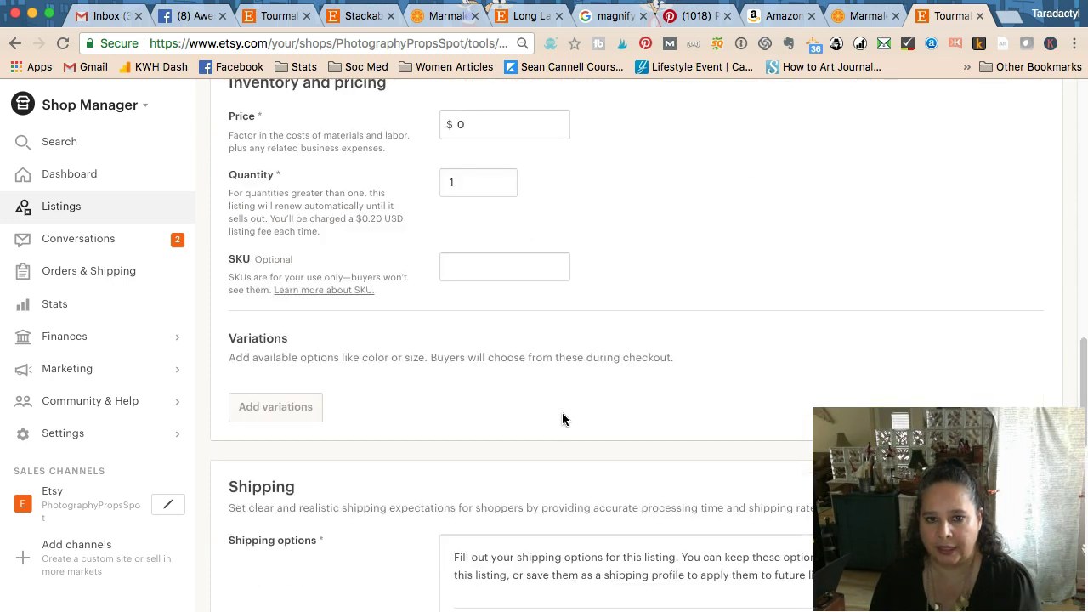
pyautogui.click(518, 480)
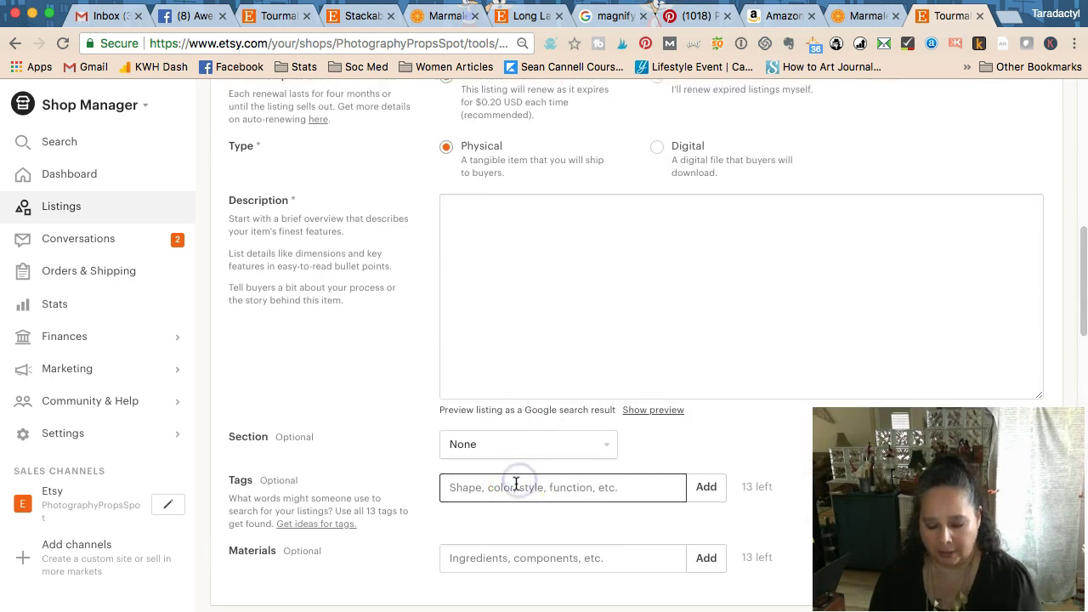
pyautogui.write('Hammered Boho Blue Green Gemstone 6.75')
# Step: Insert a comma after "Hammered Boho Blue" in the pasted tag text and add the comma-separated phrases as tags
pyautogui.click(519, 486)
pyautogui.click(668, 495)
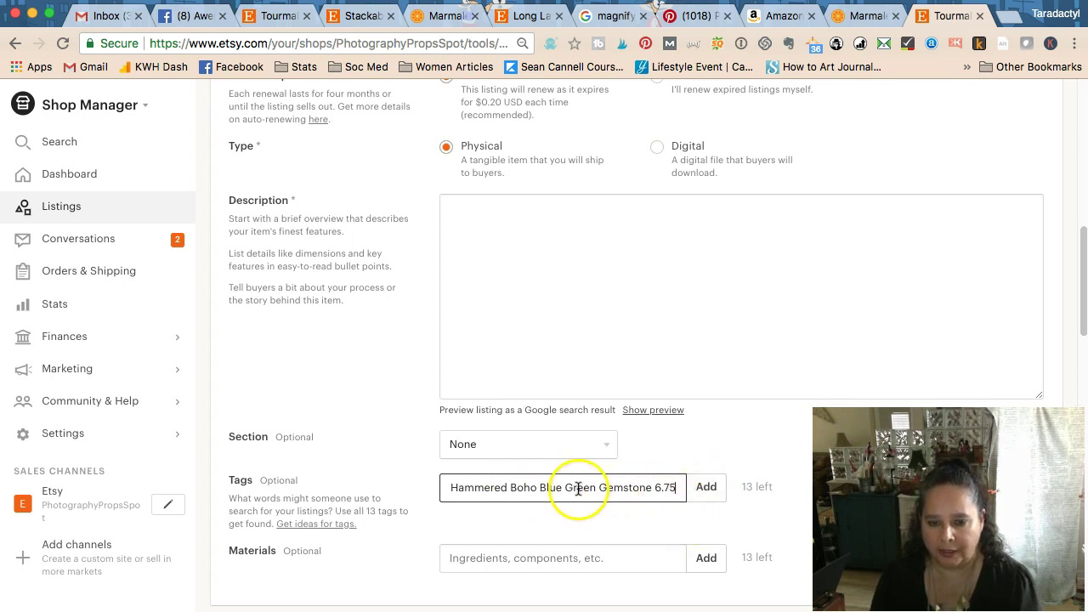
pyautogui.click(557, 485)
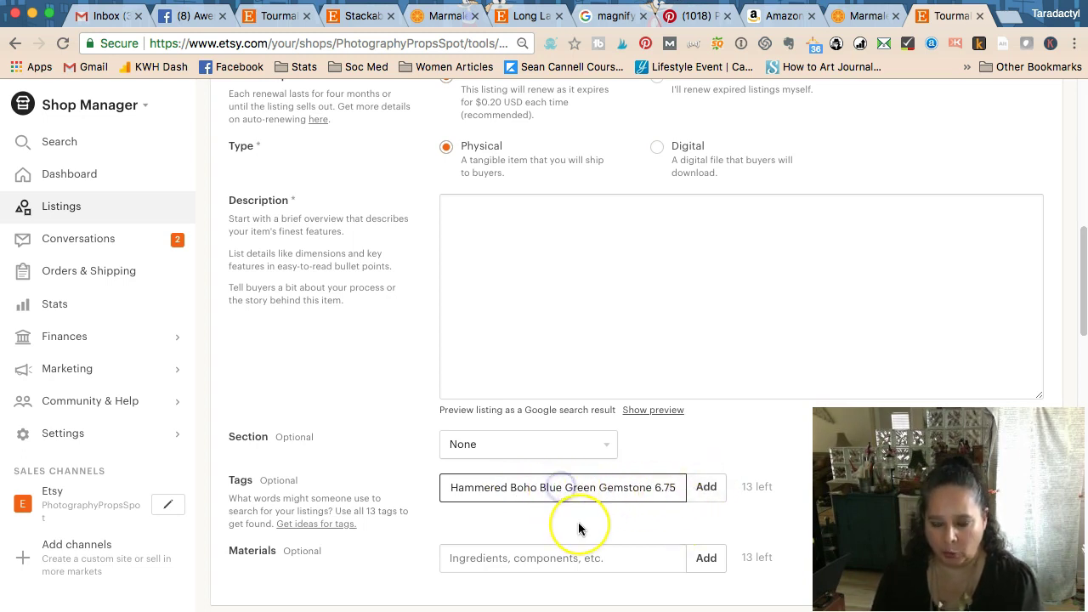
pyautogui.write(',')
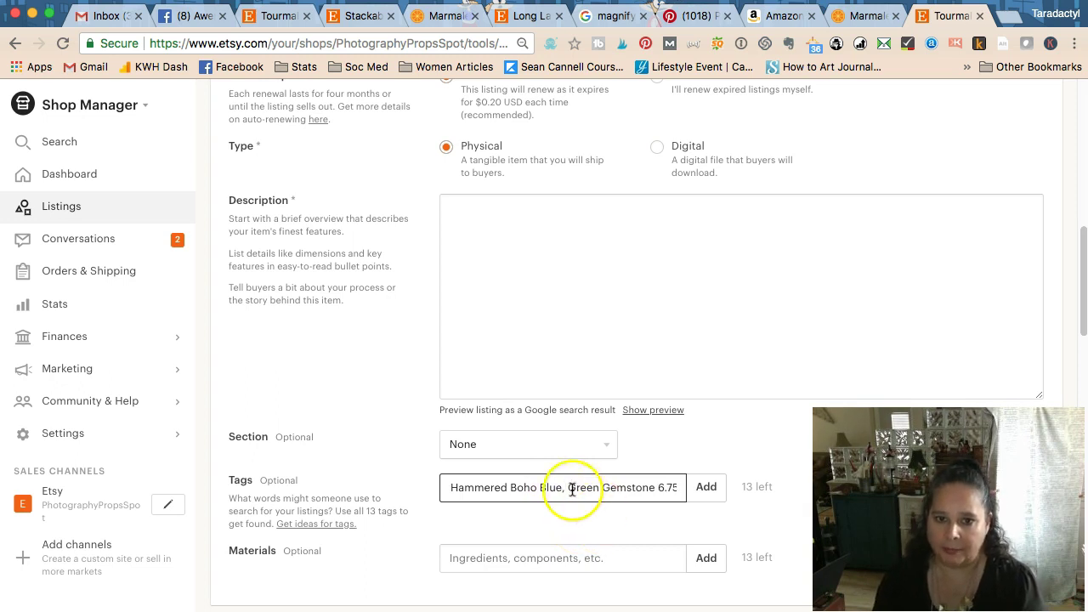
pyautogui.click(706, 487)
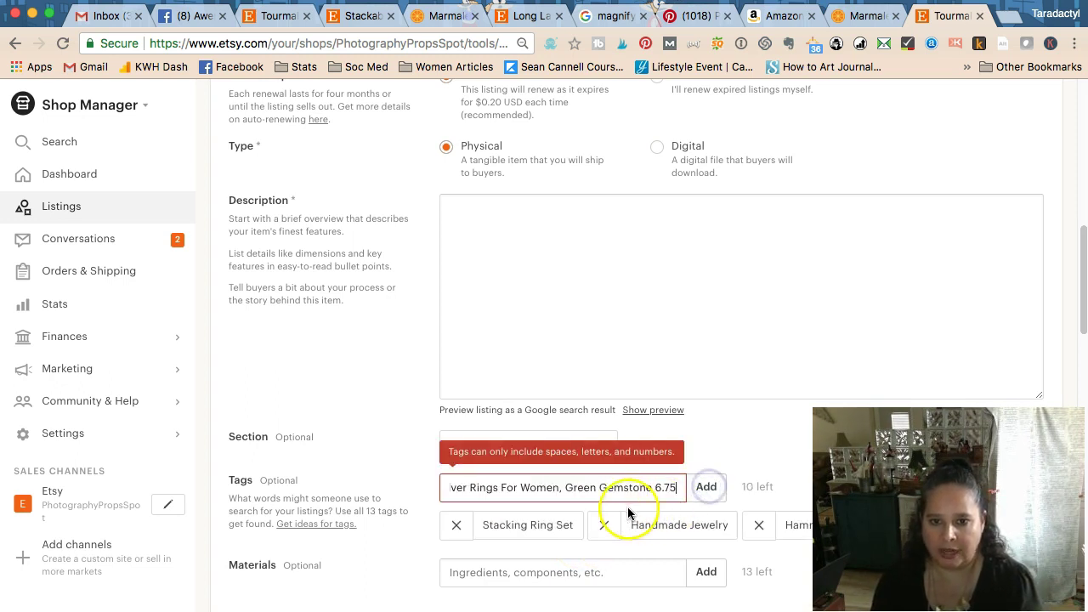
# Step: Split "Tourmaline Stackable Rings" in the remaining tag text into the separate tags "Stackable Rings" and "Tourmaline Rings"
pyautogui.moveTo(459, 487); pyautogui.dragTo(433, 493)
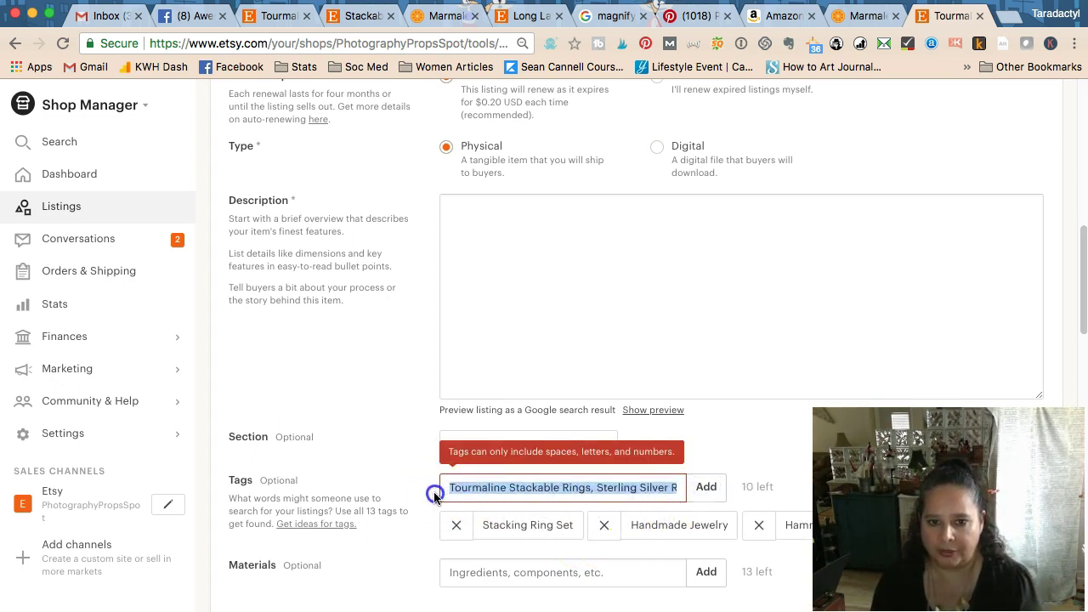
pyautogui.click(508, 487)
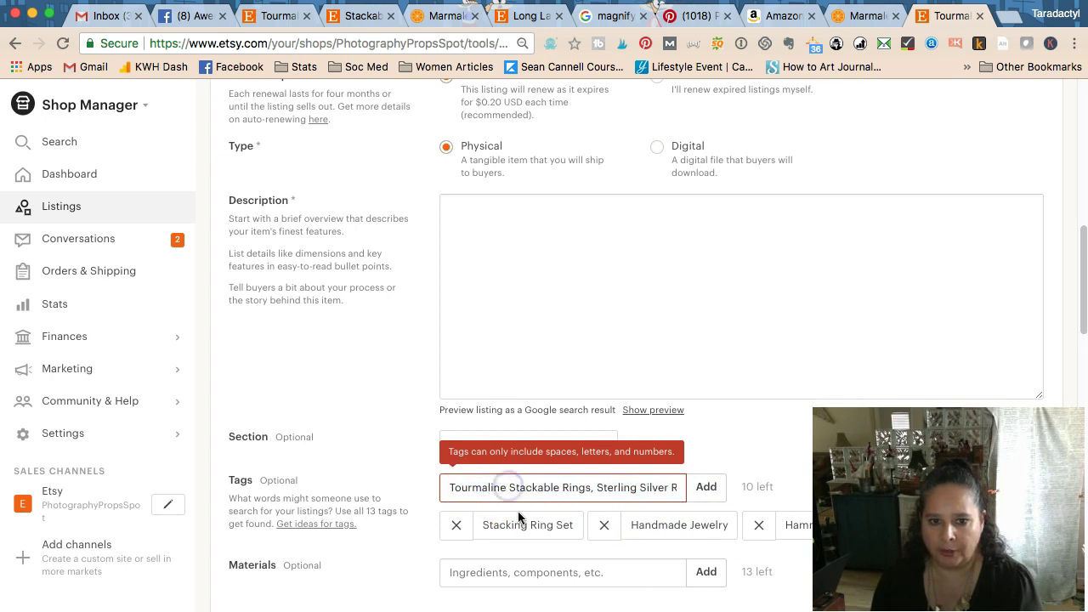
pyautogui.write('Rings')
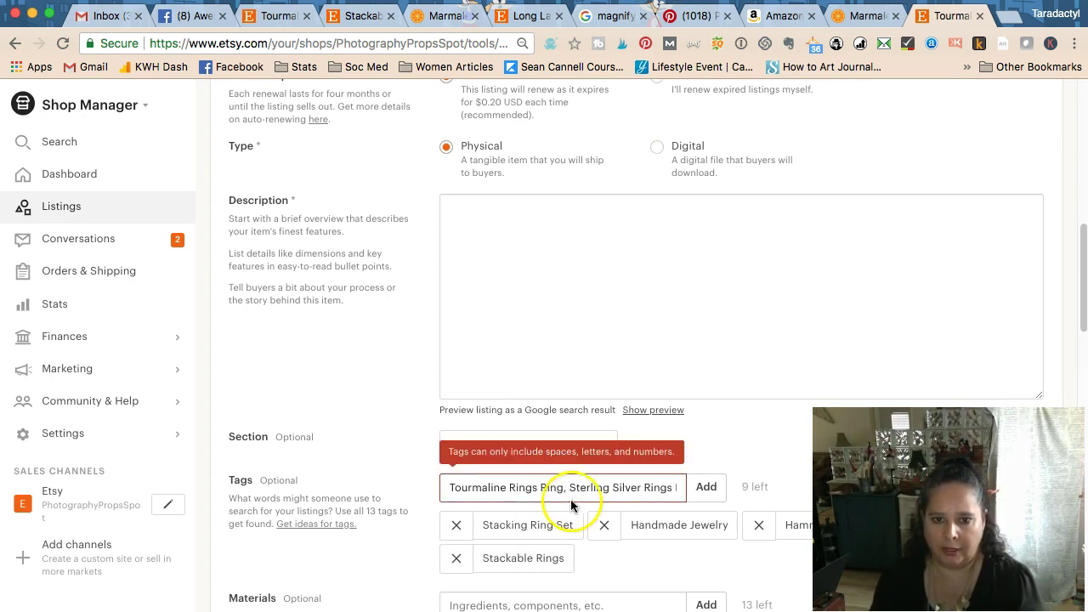
pyautogui.click(537, 489)
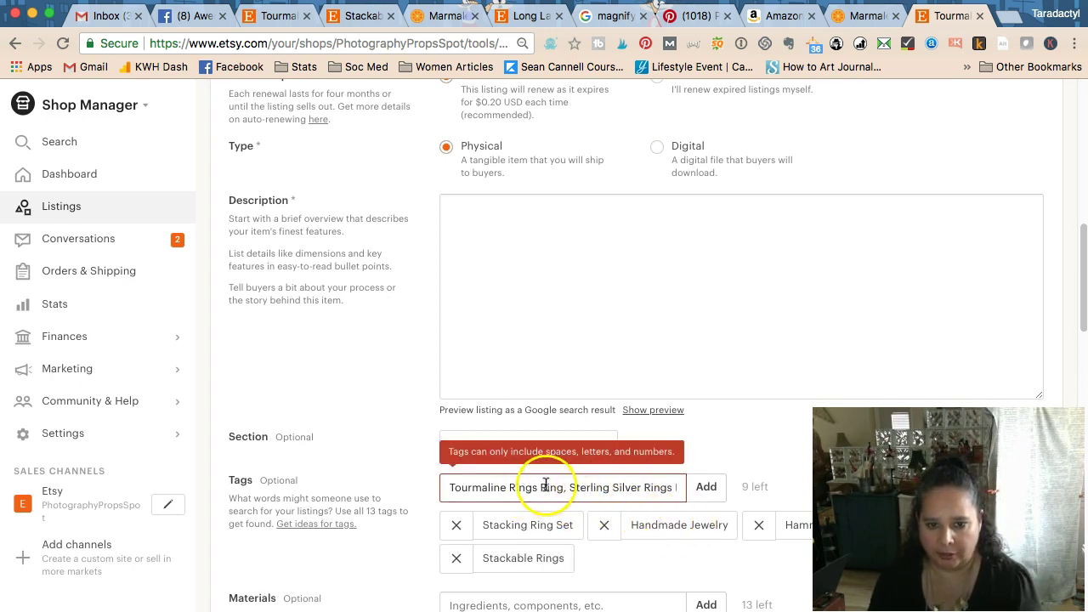
pyautogui.doubleClick(548, 486)
pyautogui.press('BackSpace')
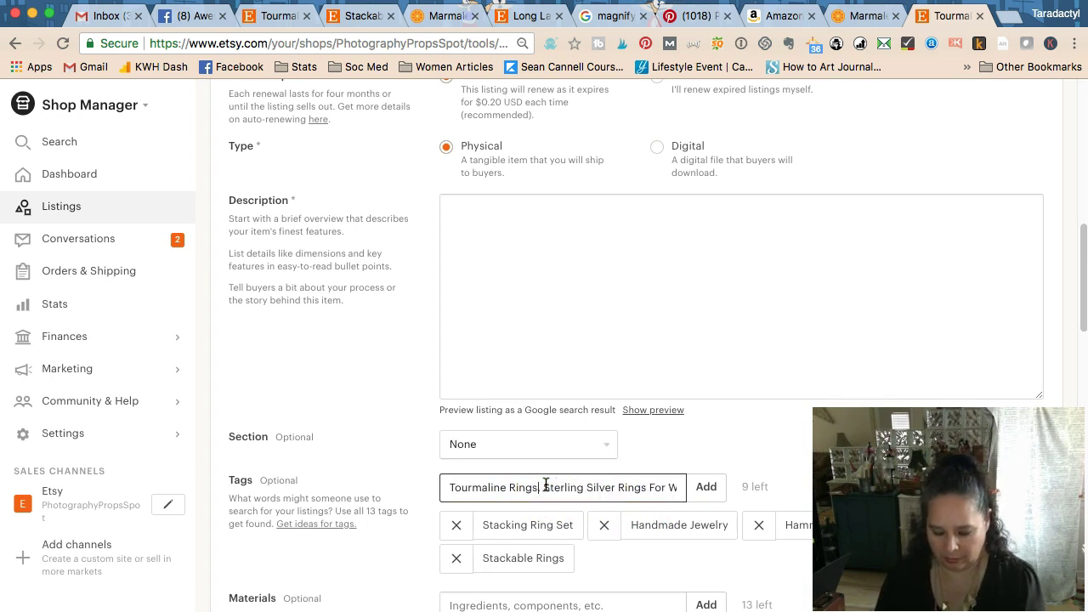
pyautogui.write(', Green Gem')
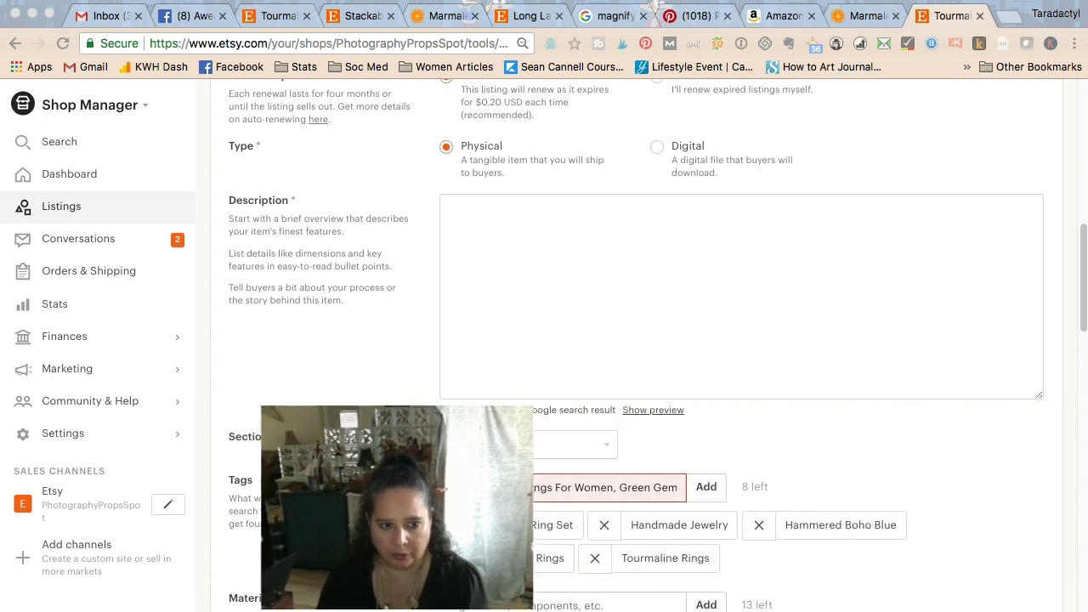
# Step: Split "Sterling Silver Rings For Women" with a comma and a repeated "Rings", adding "Rings For Women" as a tag
pyautogui.click(523, 487)
pyautogui.click(548, 488)
pyautogui.write(', Rings')
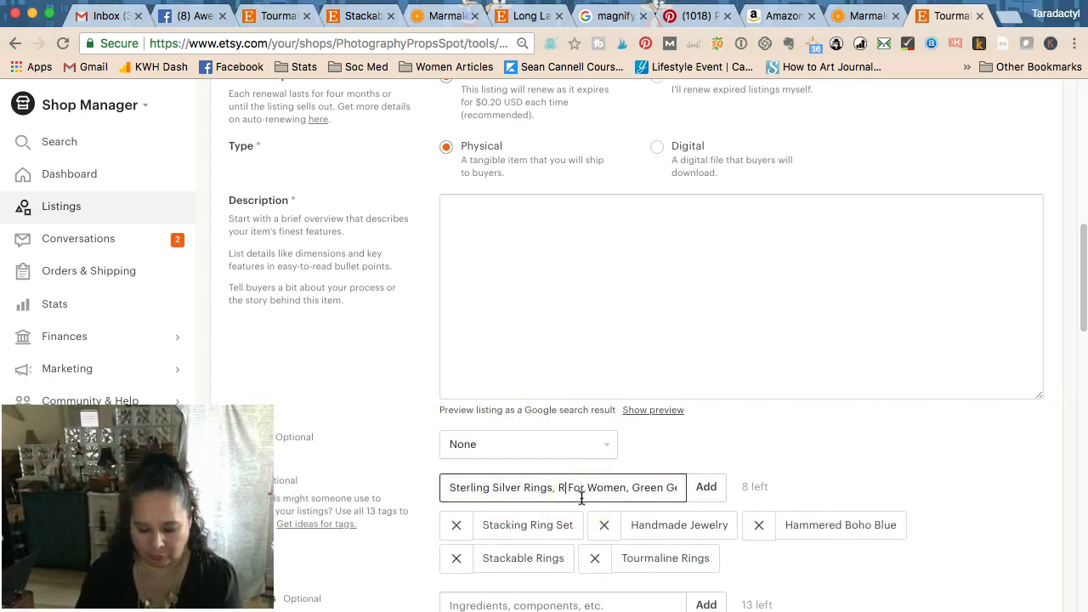
pyautogui.press('Return')
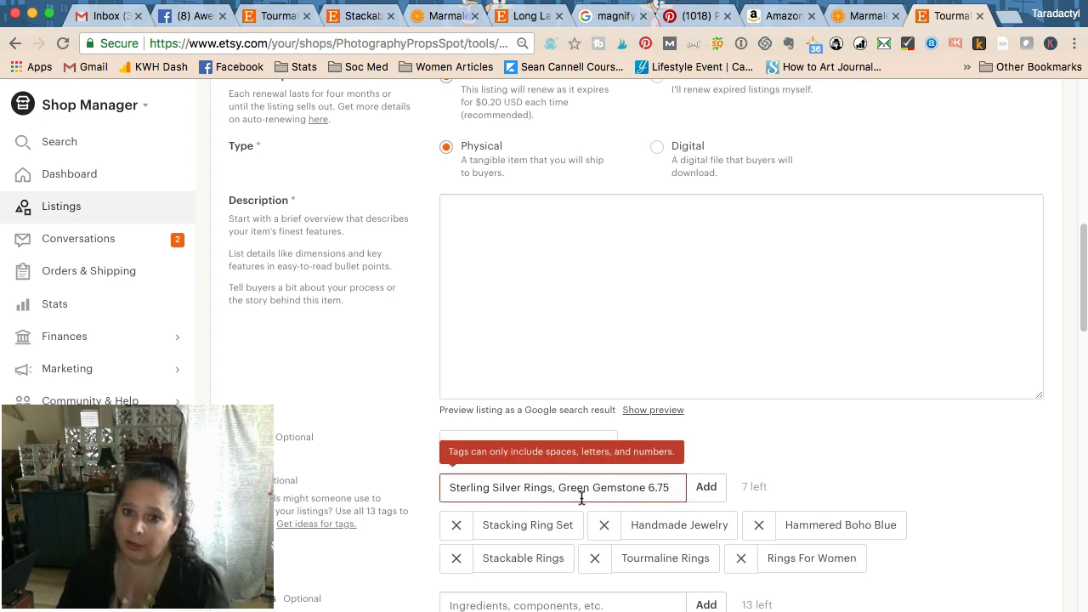
# Step: Remove "Rings" from "Sterling Silver Rings" in the remaining tag text and add "Sterling Silver" as a tag
pyautogui.click(584, 491)
pyautogui.click(549, 488)
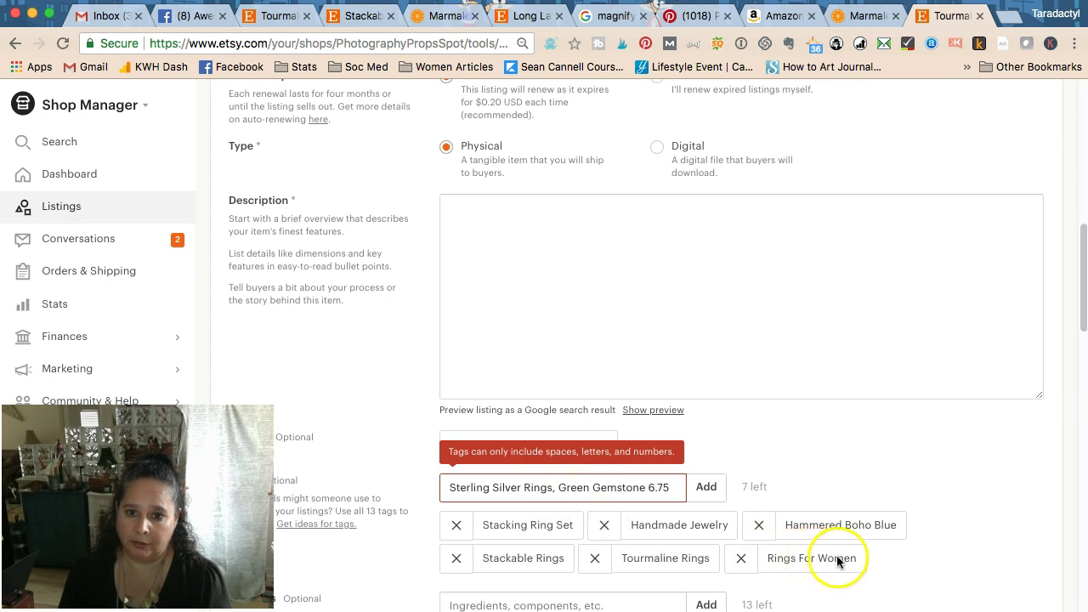
pyautogui.moveTo(510, 487); pyautogui.dragTo(427, 483)
pyautogui.doubleClick(532, 487)
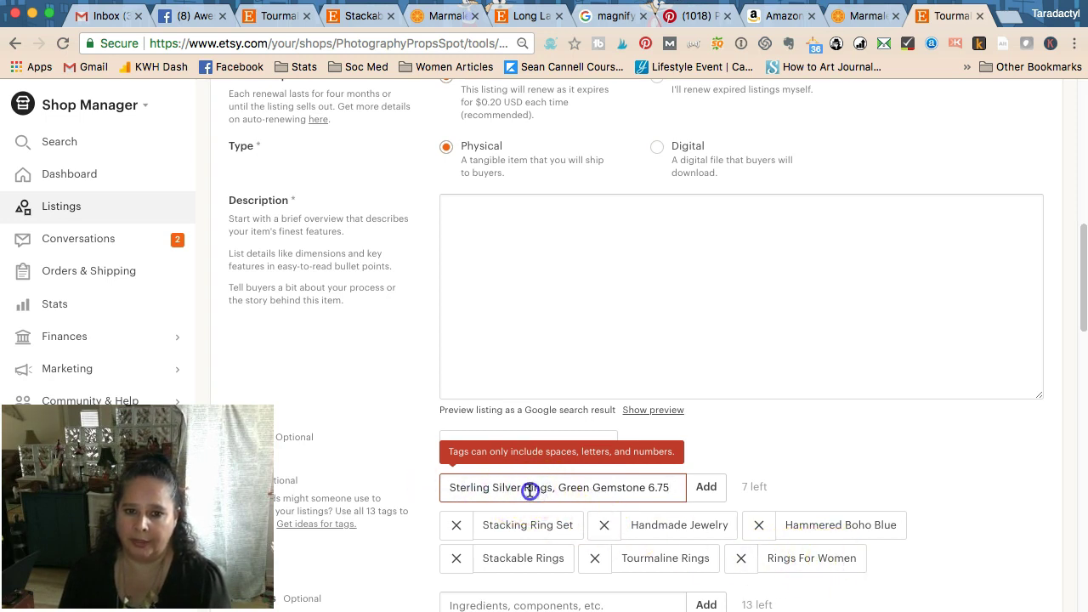
pyautogui.press('BackSpace')
pyautogui.press('BackSpace')
pyautogui.press('Delete')
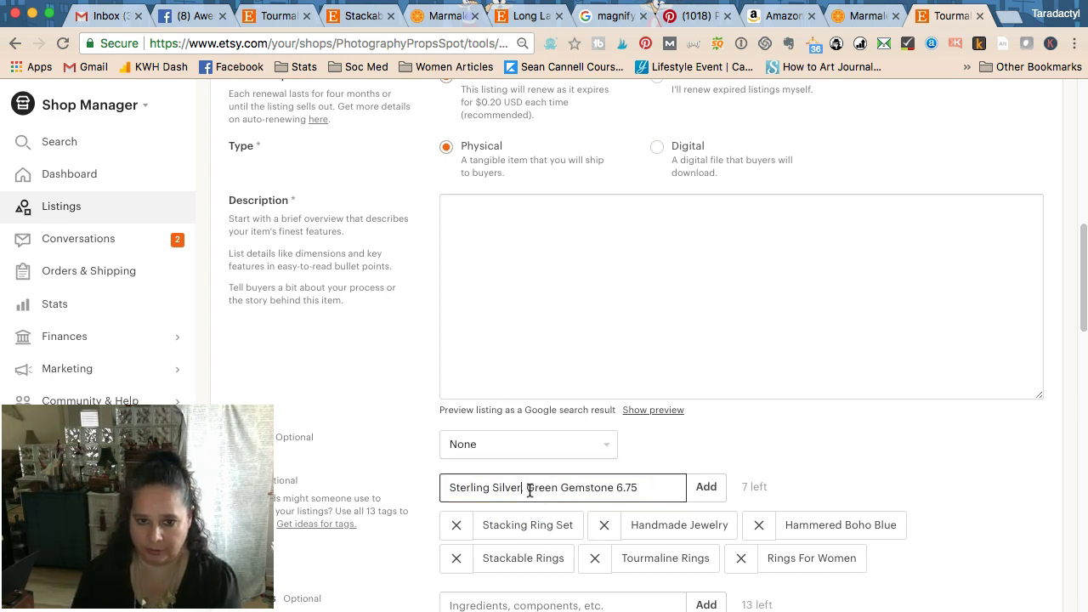
pyautogui.press('Return')
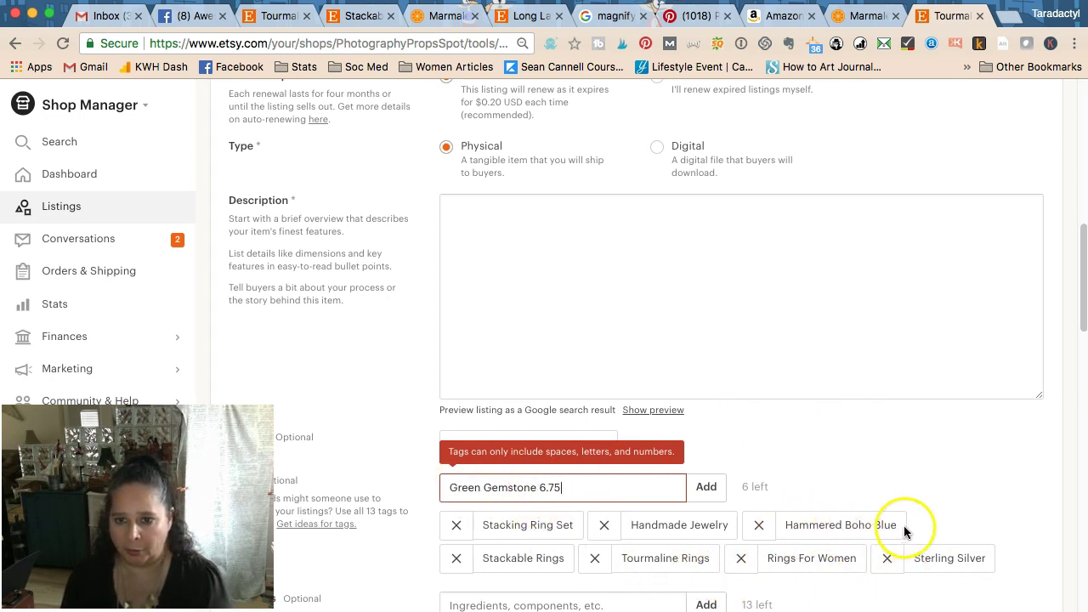
# Step: Insert "Size" before 6.75 in the remaining tag text and separate it with a comma, adding "Green Gemstone" as a tag
pyautogui.click(537, 489)
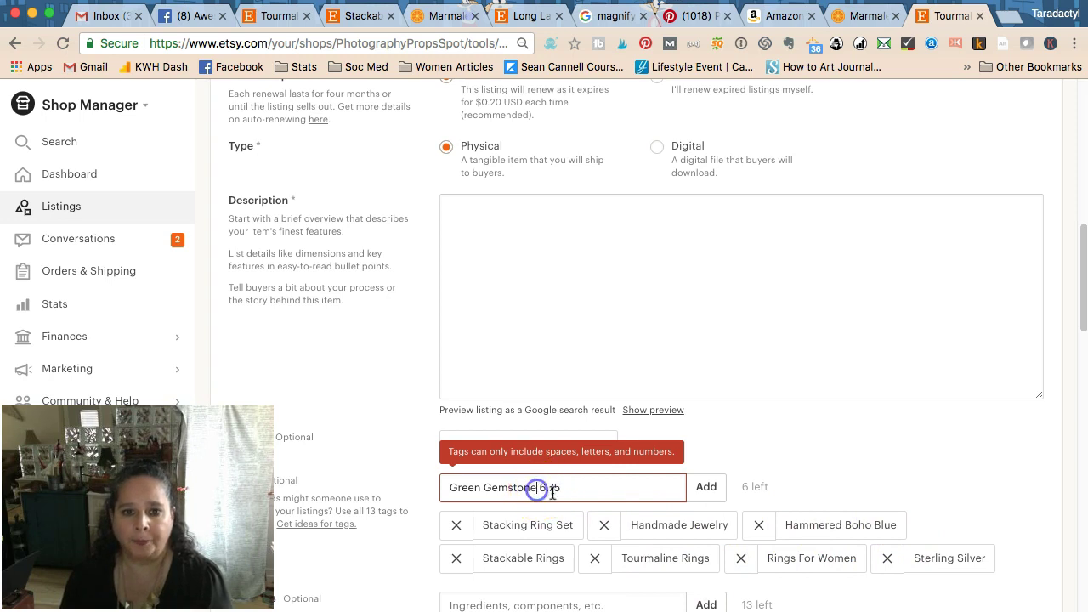
pyautogui.write('Size')
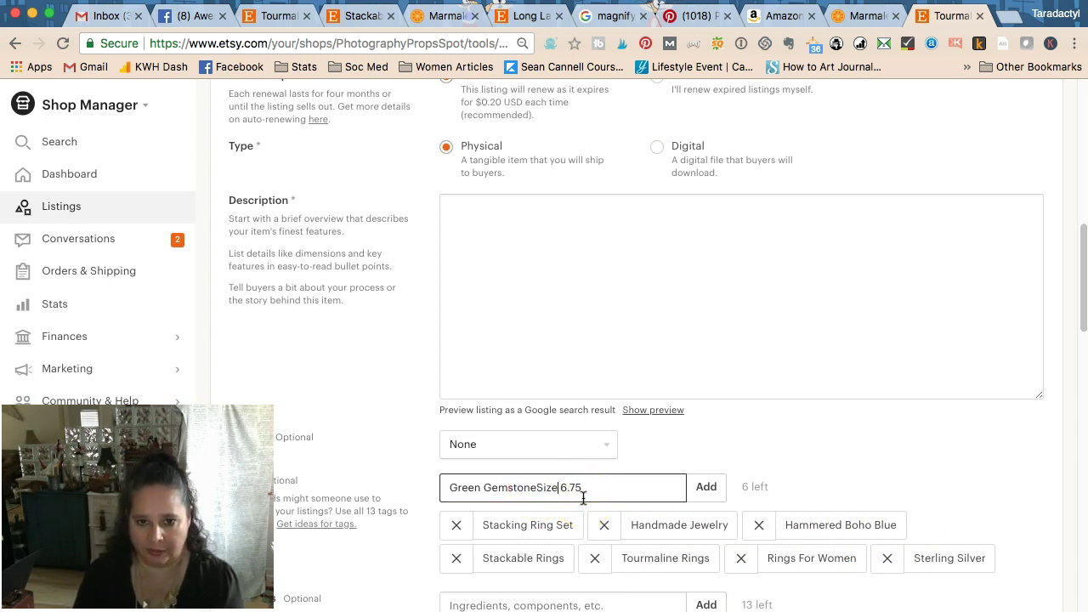
pyautogui.click(538, 487)
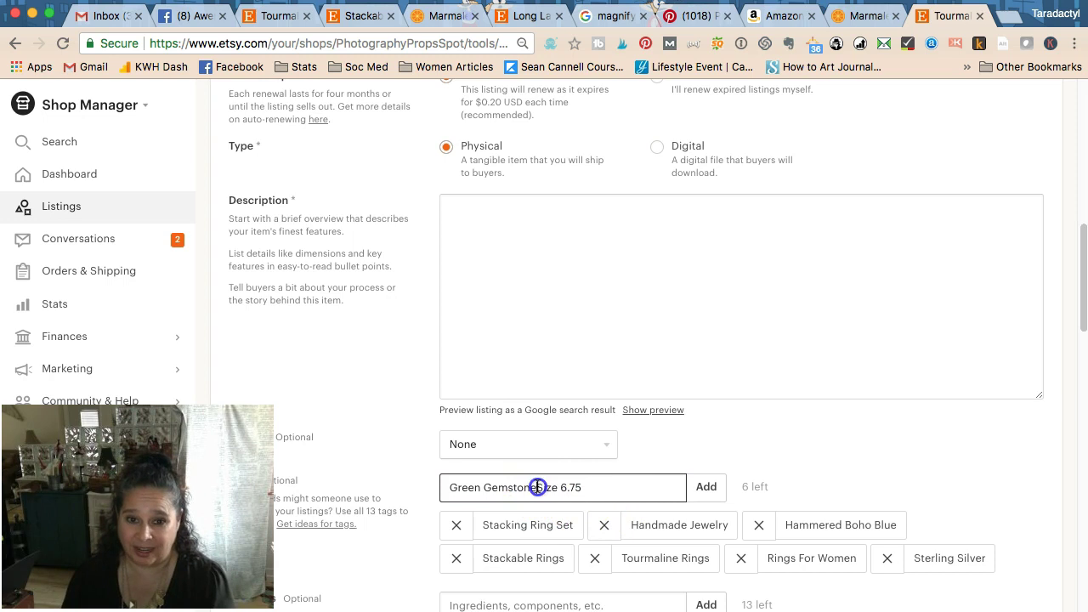
pyautogui.write(',')
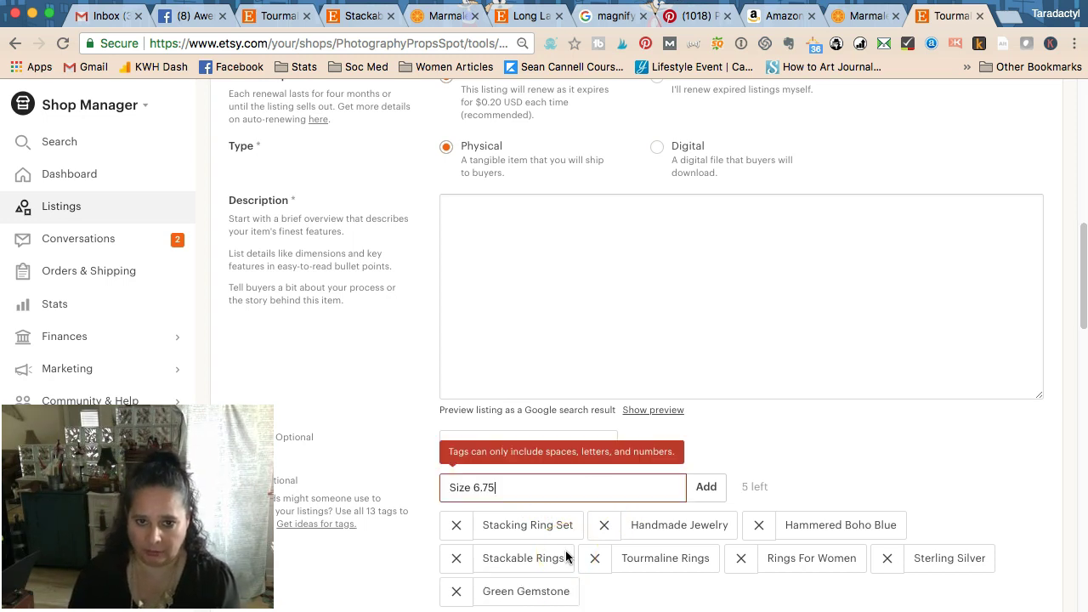
# Step: Change the remaining tag text from a decimal size to "Size 6 7" and add it as a tag
pyautogui.click(484, 488)
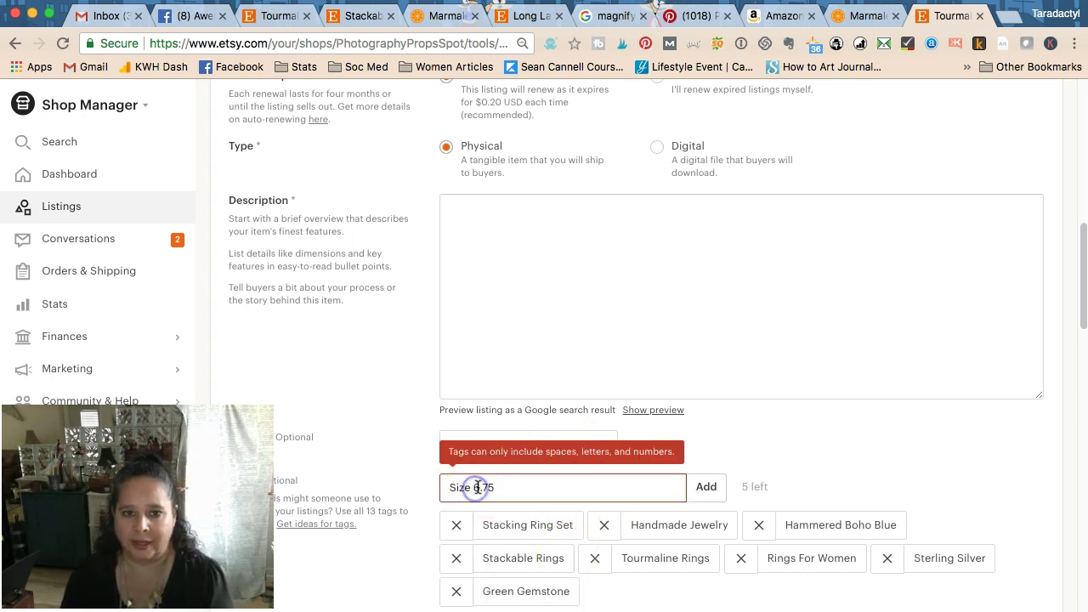
pyautogui.moveTo(484, 487); pyautogui.dragTo(496, 486)
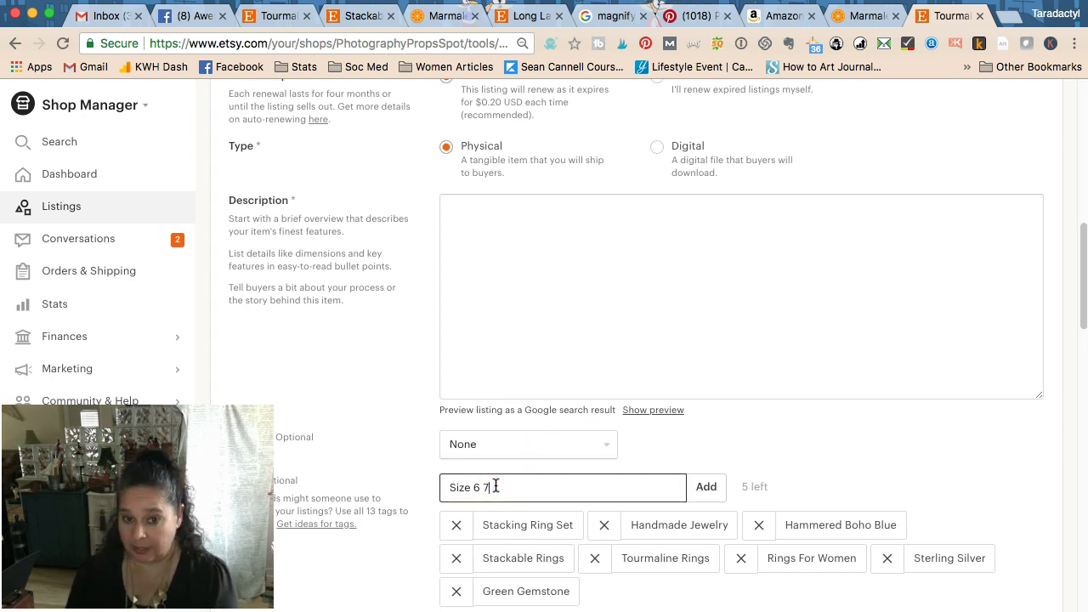
pyautogui.click(716, 493)
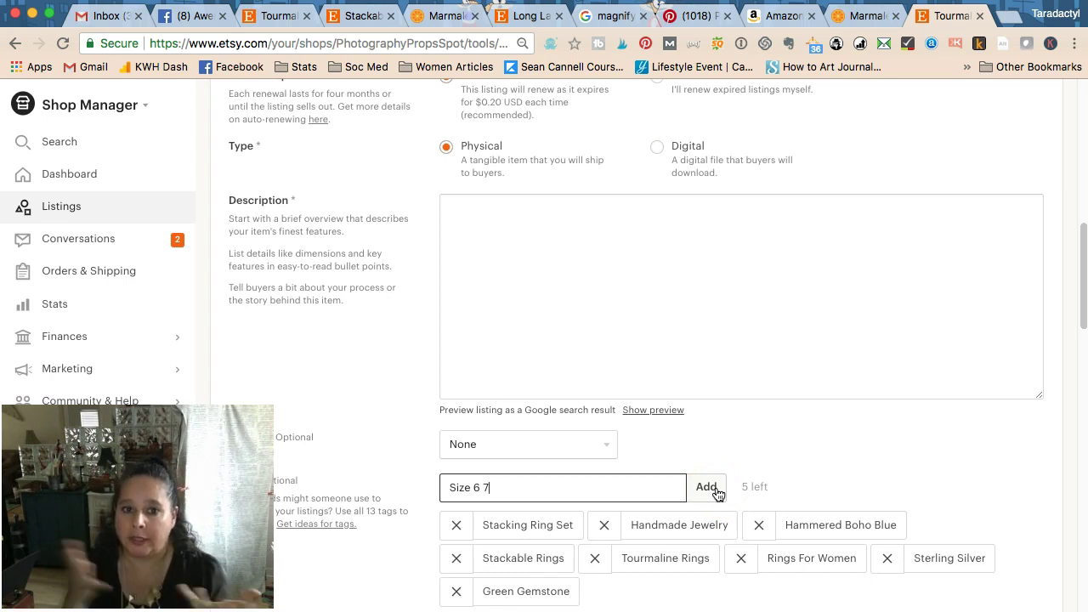
pyautogui.press('Return')
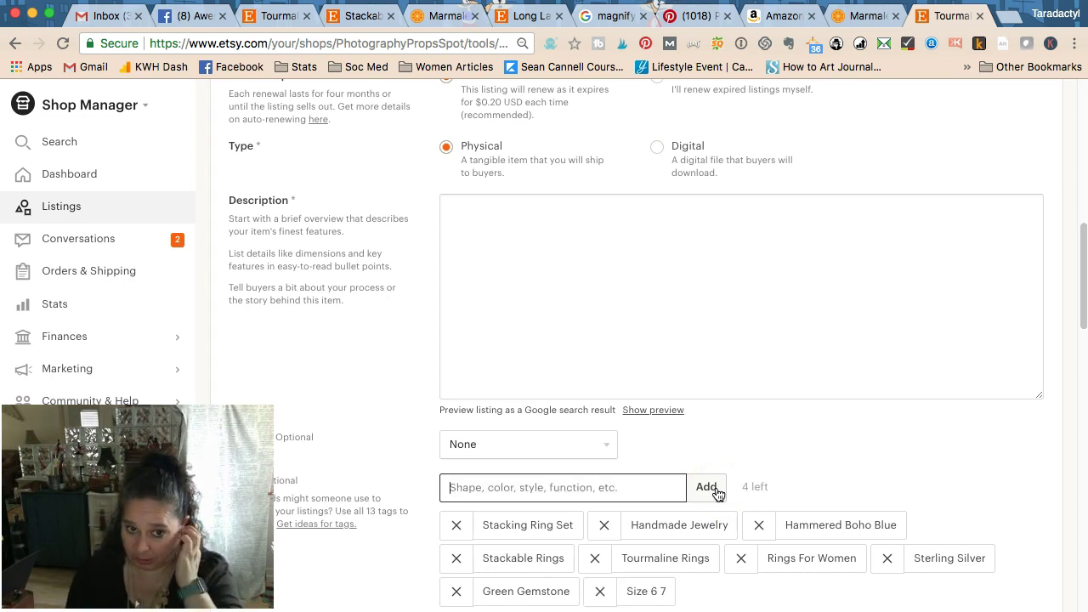
# Step: Copy the shop name AngelAlchemy from the original tourmaline ring listing and return to the new listing form
pyautogui.click(625, 487)
pyautogui.click(287, 15)
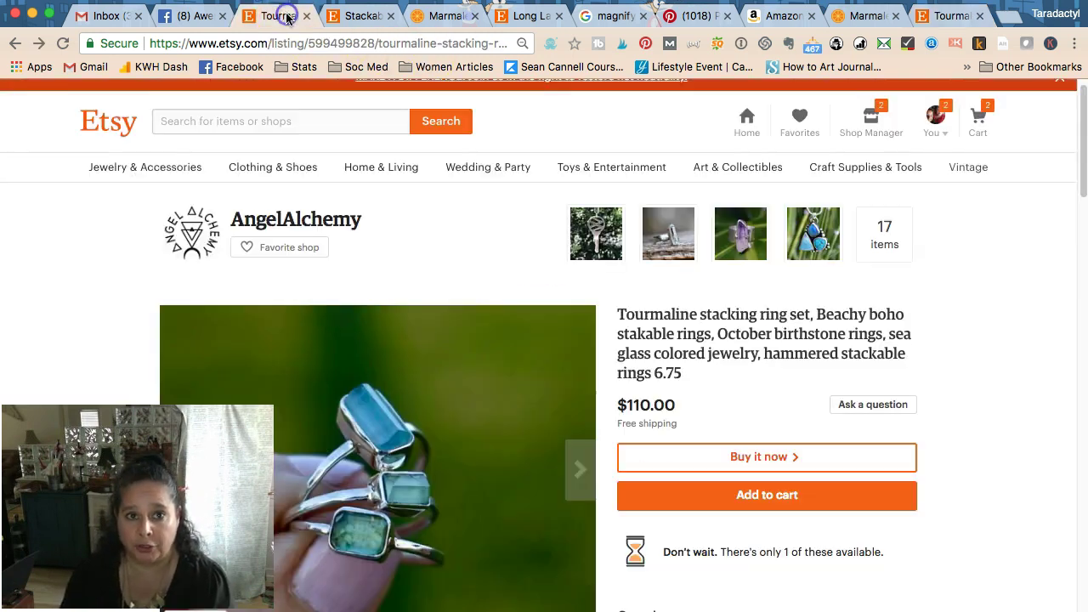
pyautogui.moveTo(378, 222); pyautogui.dragTo(228, 223)
pyautogui.hotkey('ctrl', 'c')
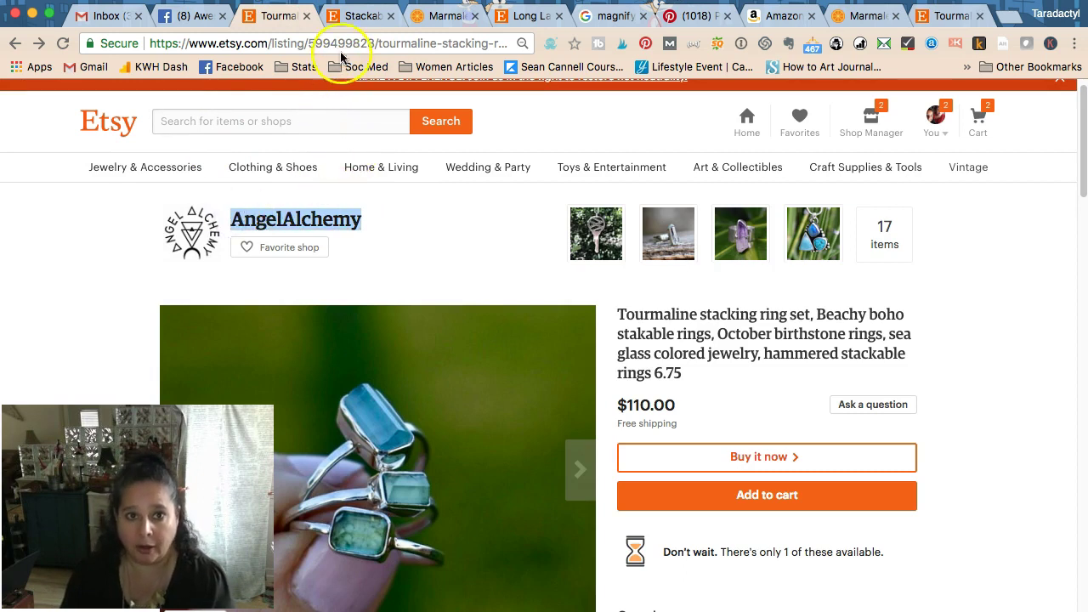
pyautogui.click(349, 22)
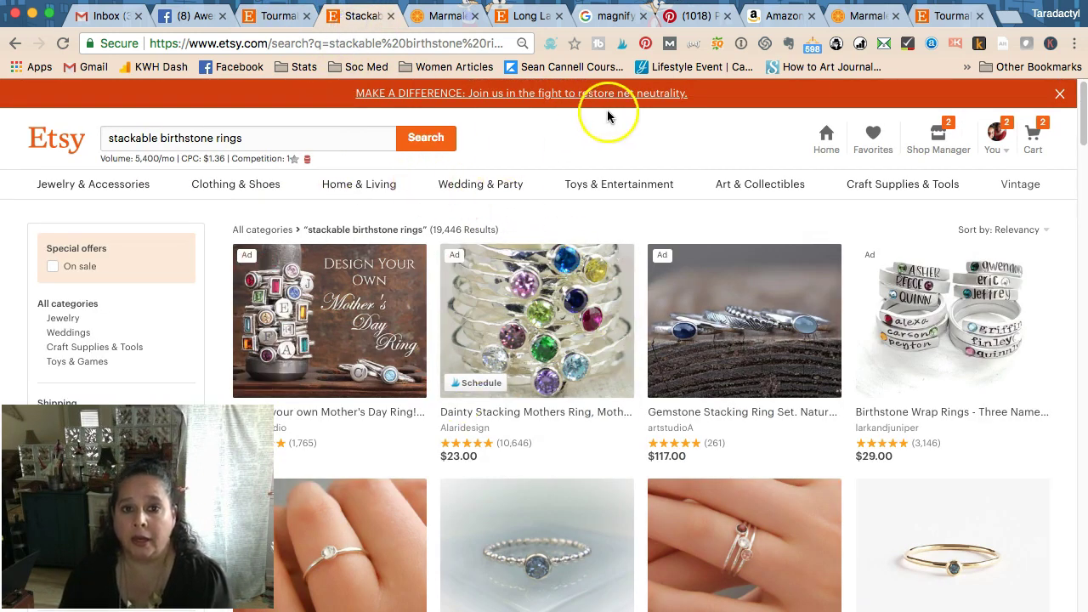
pyautogui.click(514, 22)
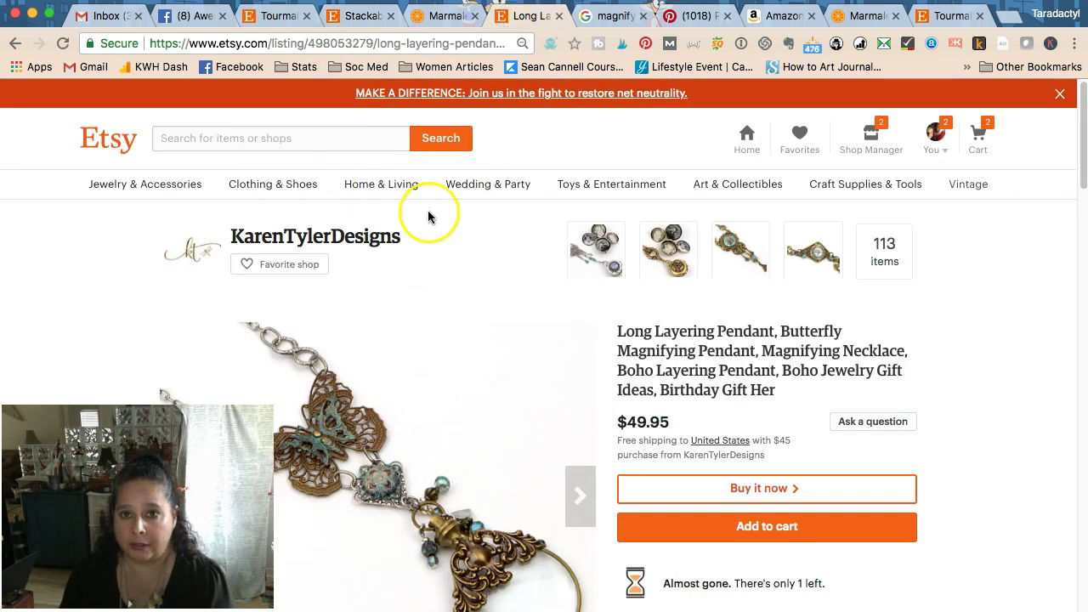
pyautogui.click(928, 17)
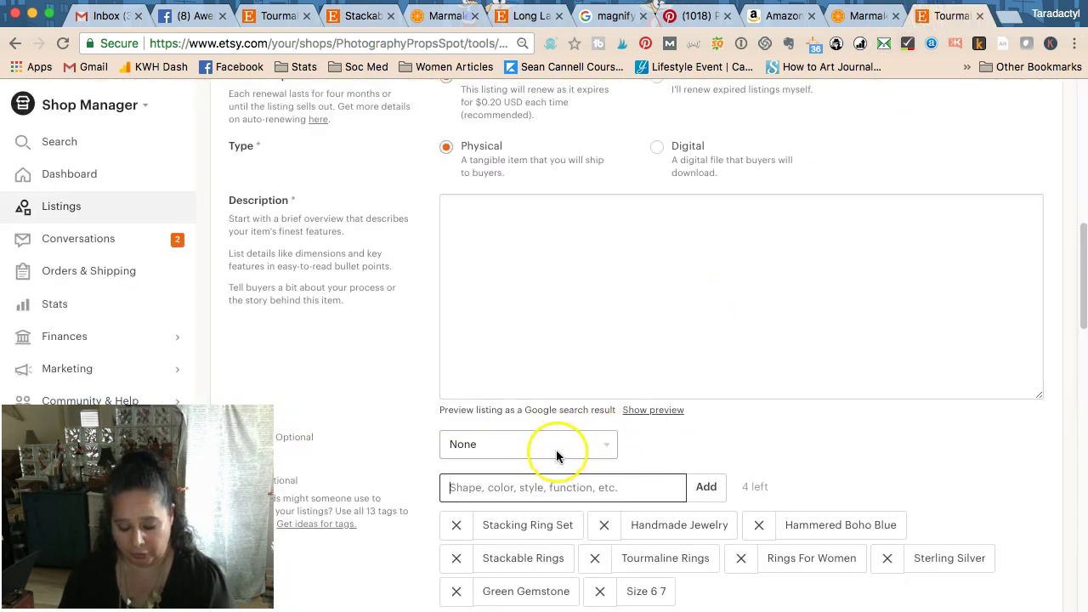
# Step: Paste the copied shop name into the tags, split it into two words, and add "Angel Alchemy" as a tag
pyautogui.click(501, 487)
pyautogui.hotkey('ctrl', 'v')
pyautogui.click(506, 487)
pyautogui.moveTo(476, 488); pyautogui.dragTo(425, 491)
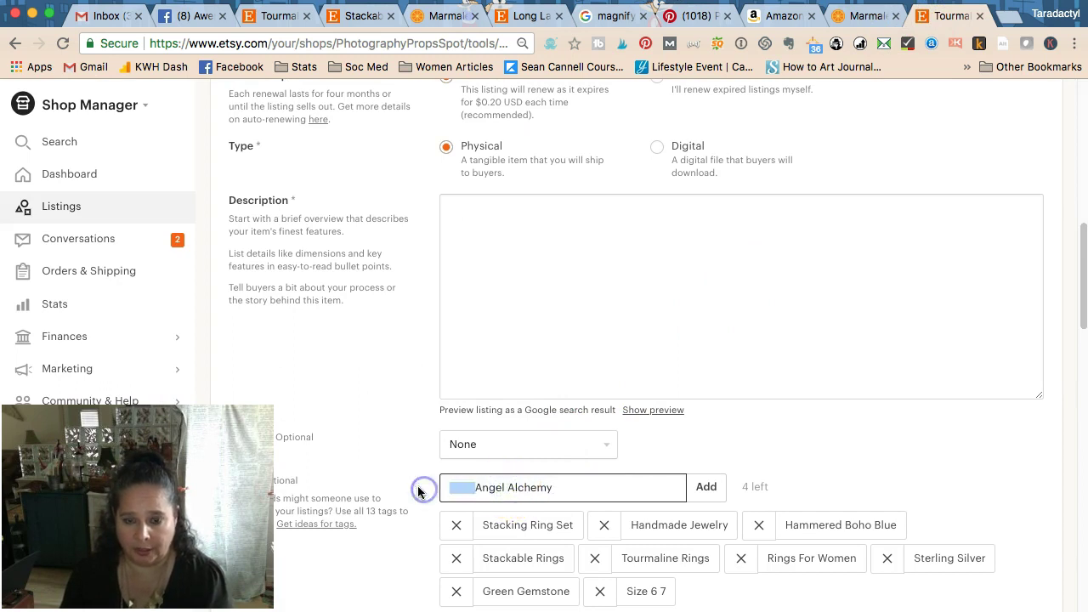
pyautogui.press('BackSpace')
pyautogui.click(707, 488)
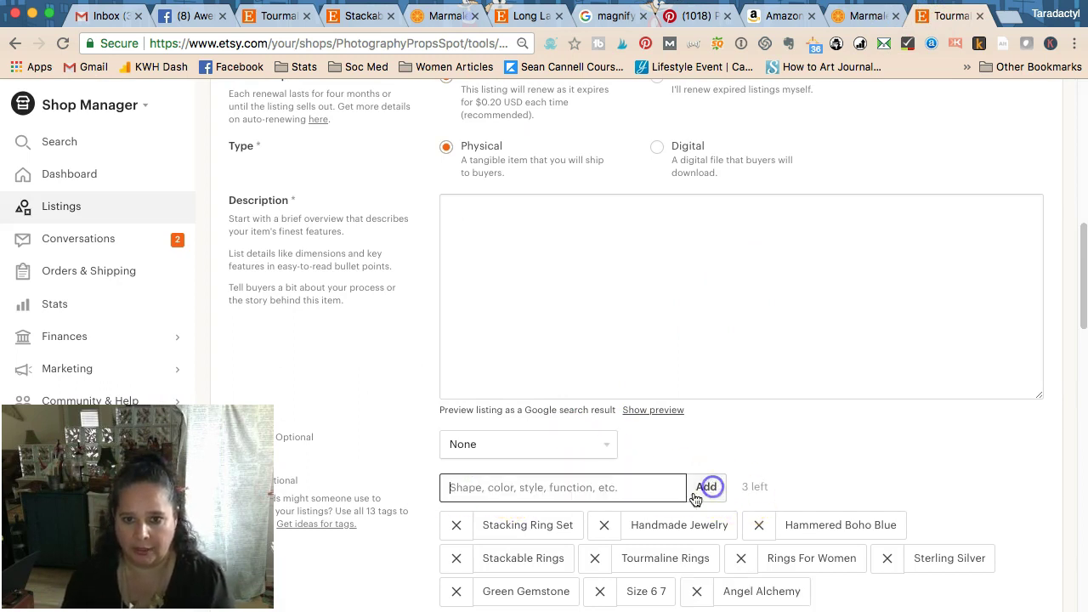
# Step: Check the keyword notes for unused tag ideas, move the notes window aside, and return to the listing's tag entry
pyautogui.press('super+Tab')
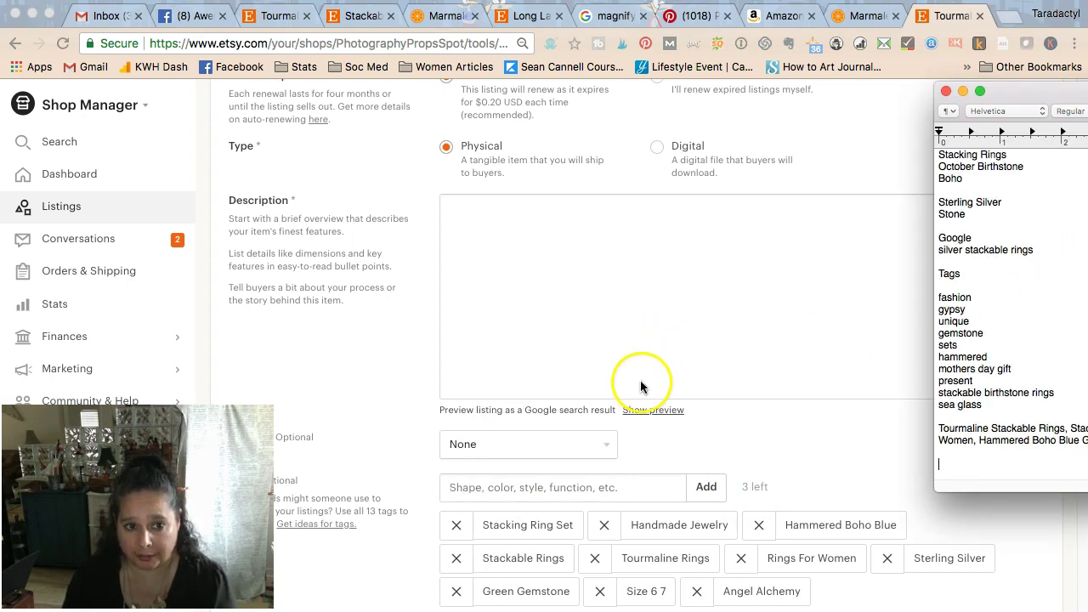
pyautogui.click(586, 489)
pyautogui.press('super+Tab')
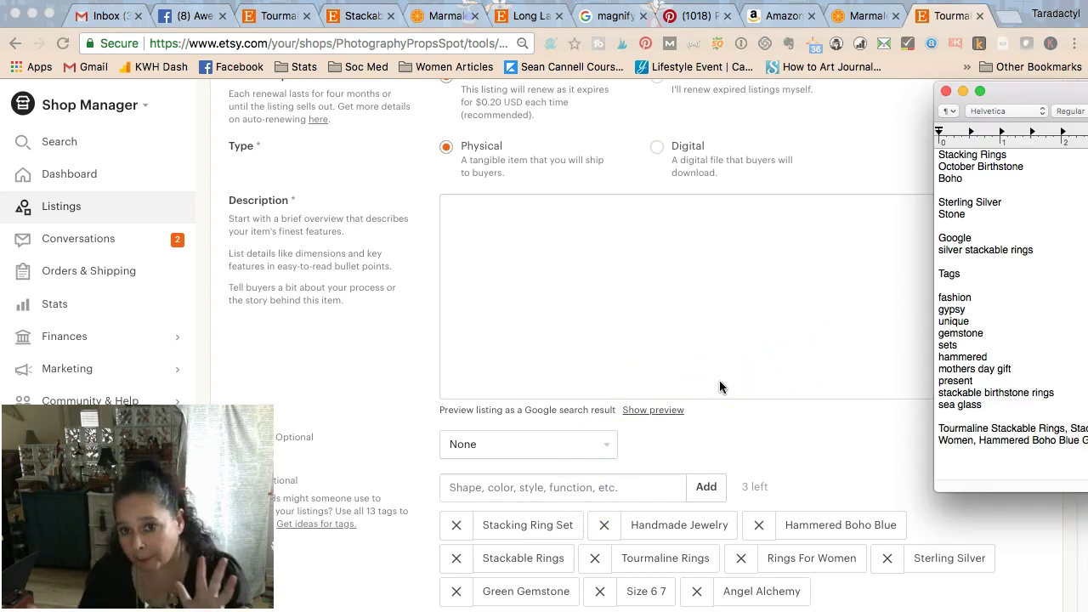
pyautogui.click(447, 488)
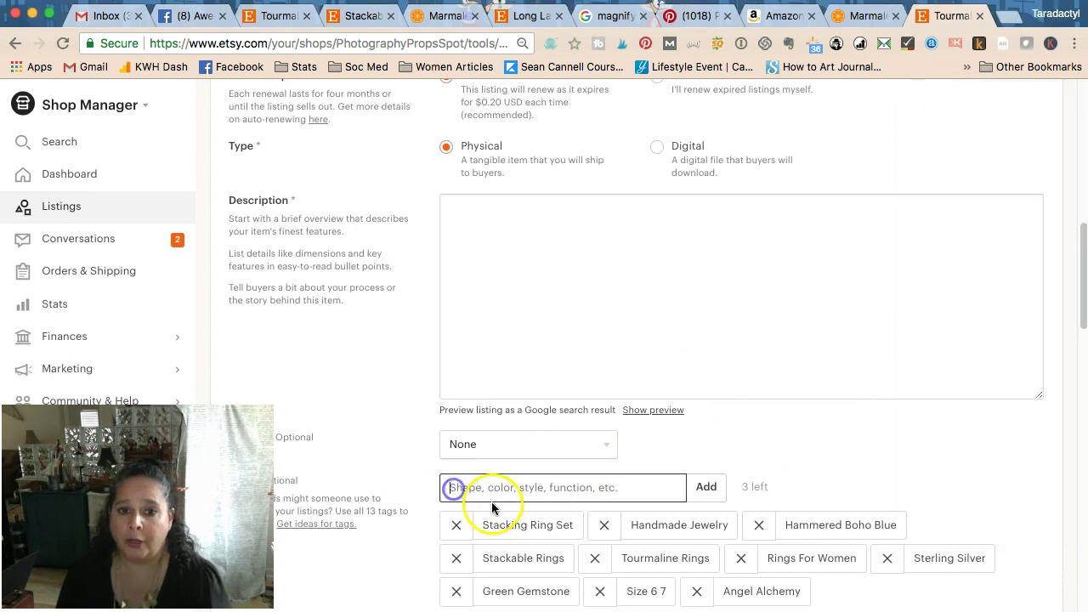
pyautogui.click(1063, 92)
pyautogui.moveTo(1050, 94); pyautogui.dragTo(1087, 99)
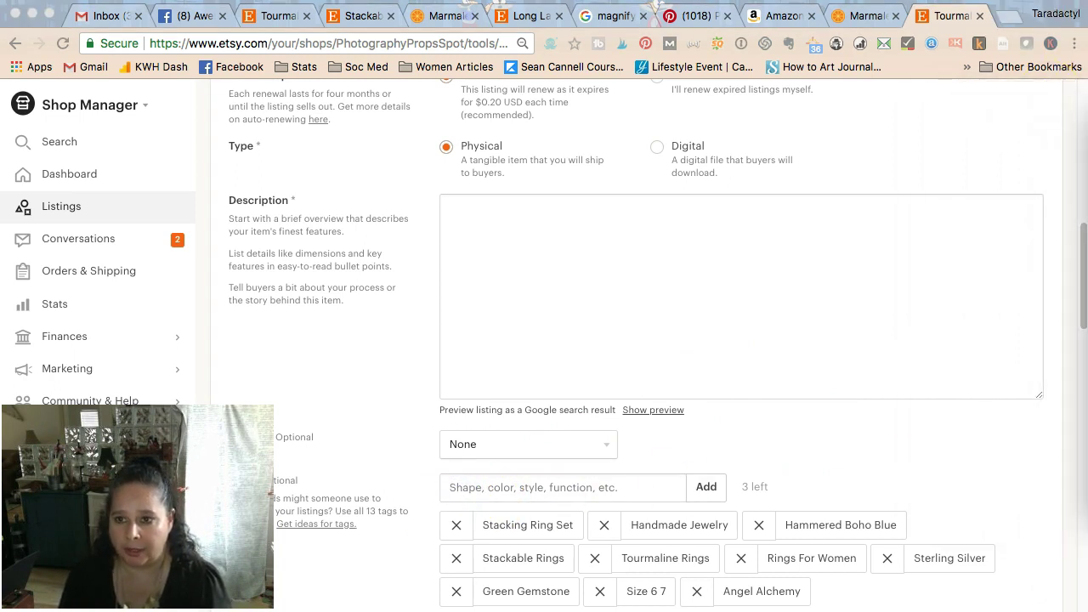
pyautogui.click(573, 487)
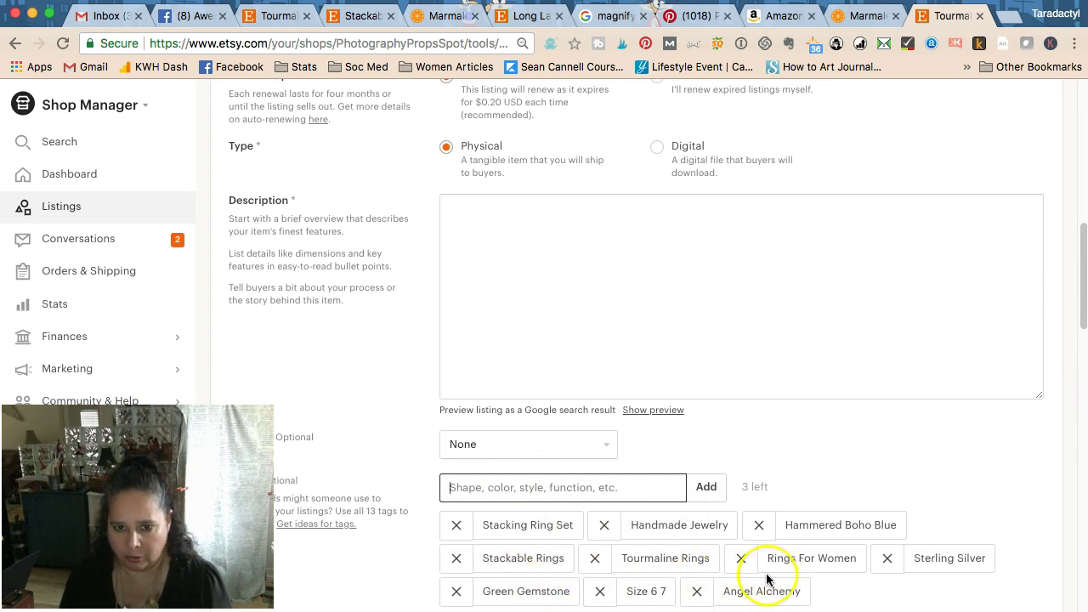
# Step: Compare the listing title with the existing tags and add "October Birthstone" as a tag
pyautogui.scroll(10, 760, 481)
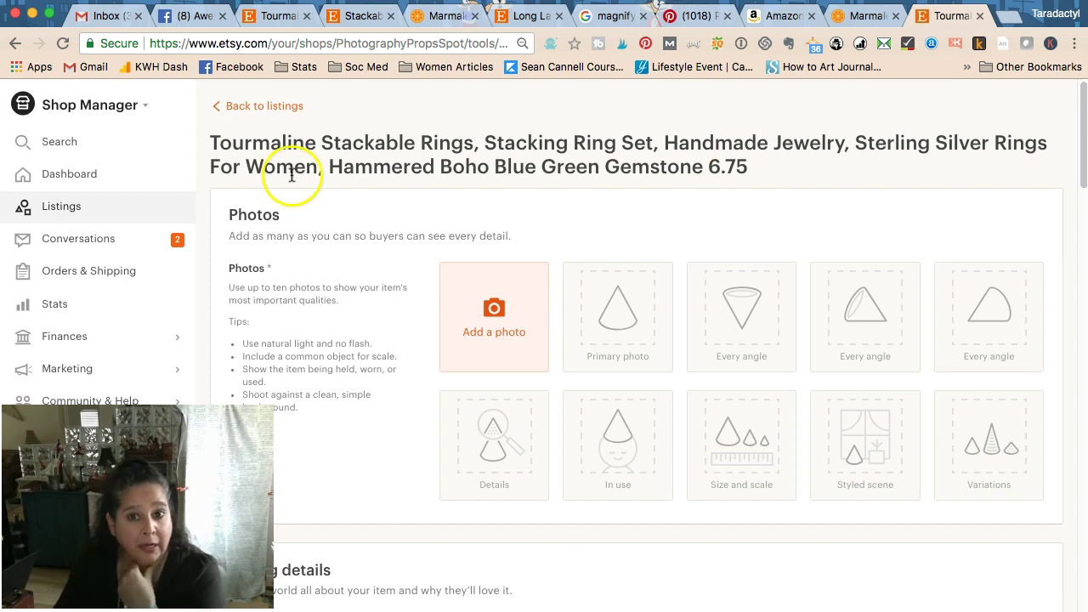
pyautogui.scroll(-15, 396, 274)
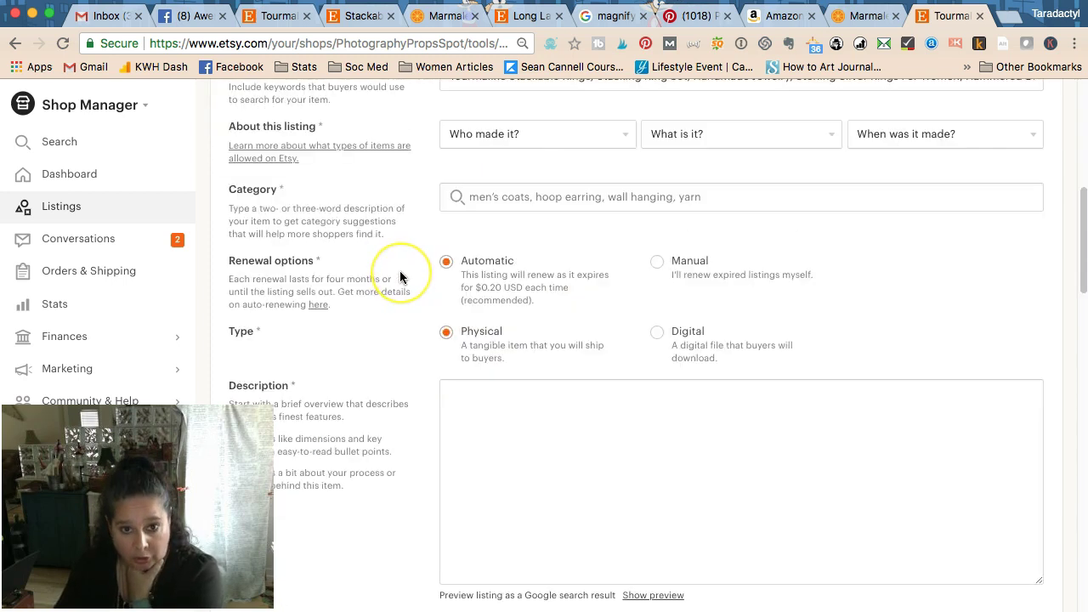
pyautogui.scroll(-20, 400, 276)
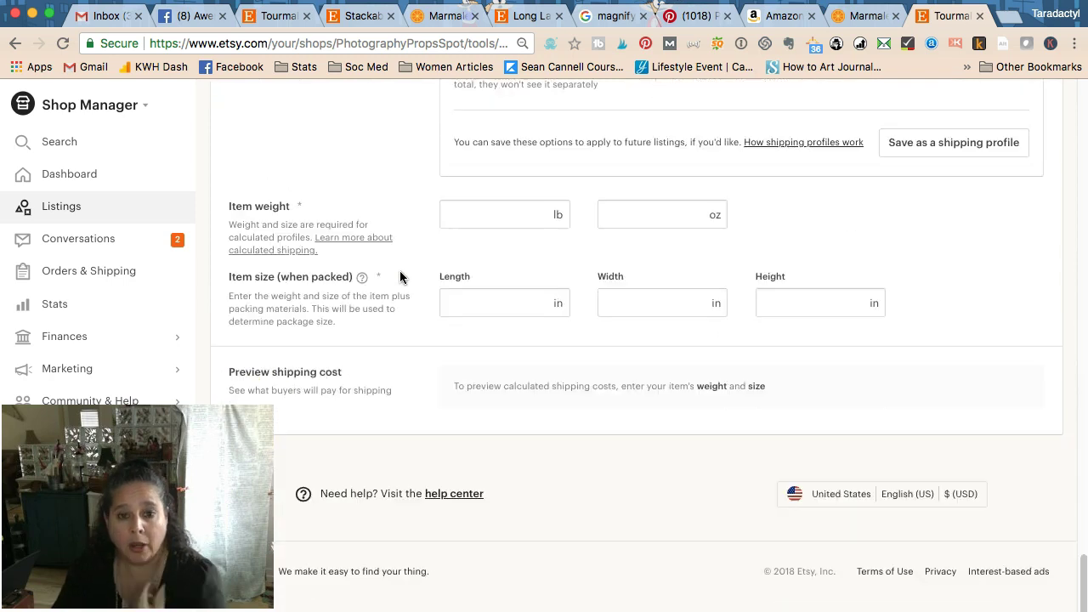
pyautogui.scroll(8, 400, 276)
pyautogui.scroll(10, 400, 276)
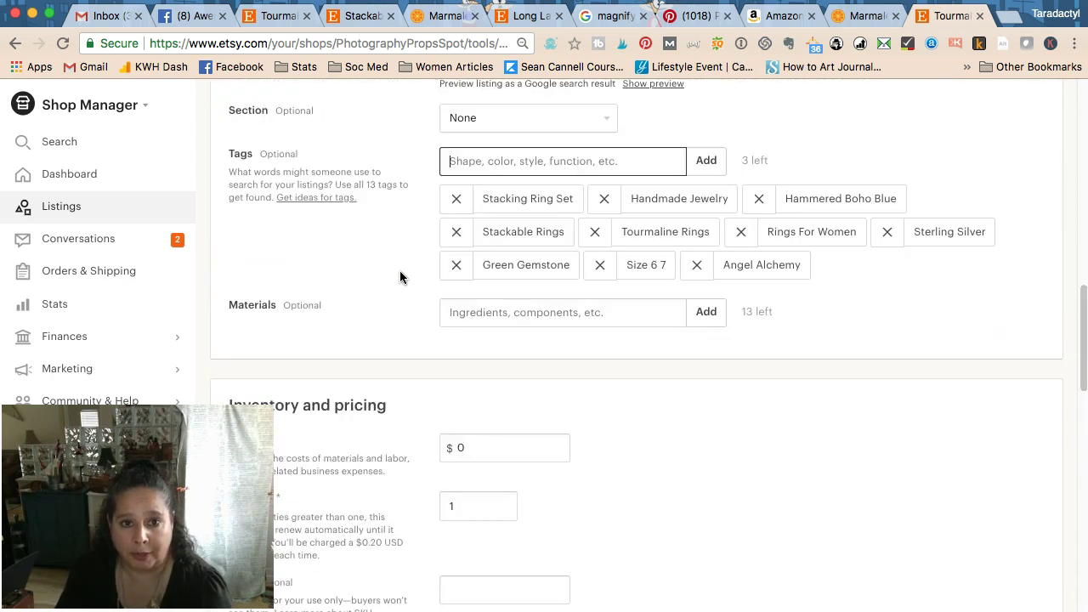
pyautogui.scroll(-1, 399, 276)
pyautogui.write('October Birthsto')
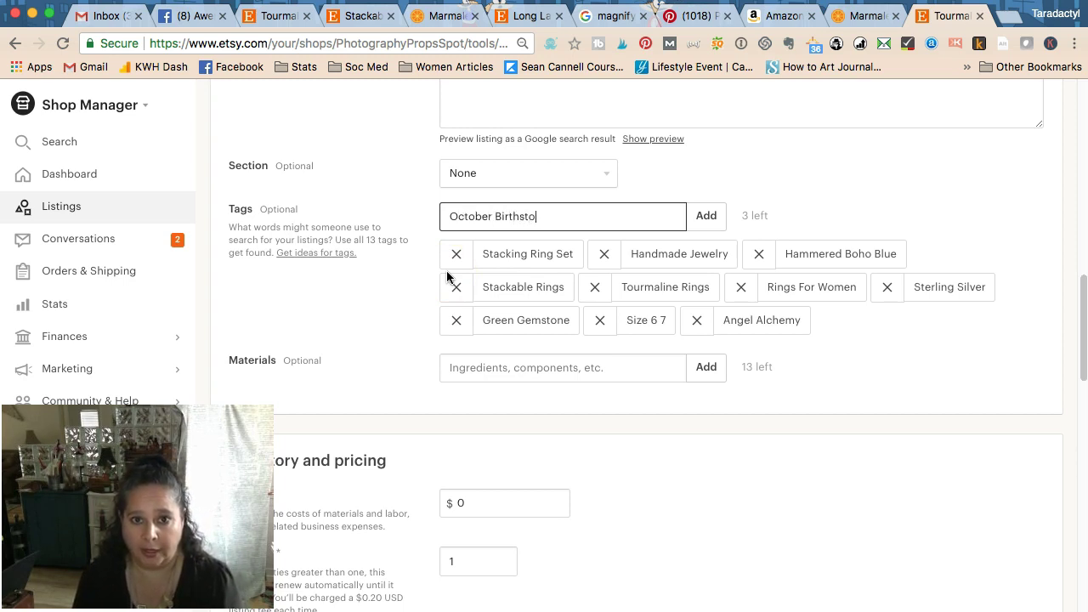
pyautogui.press('Return')
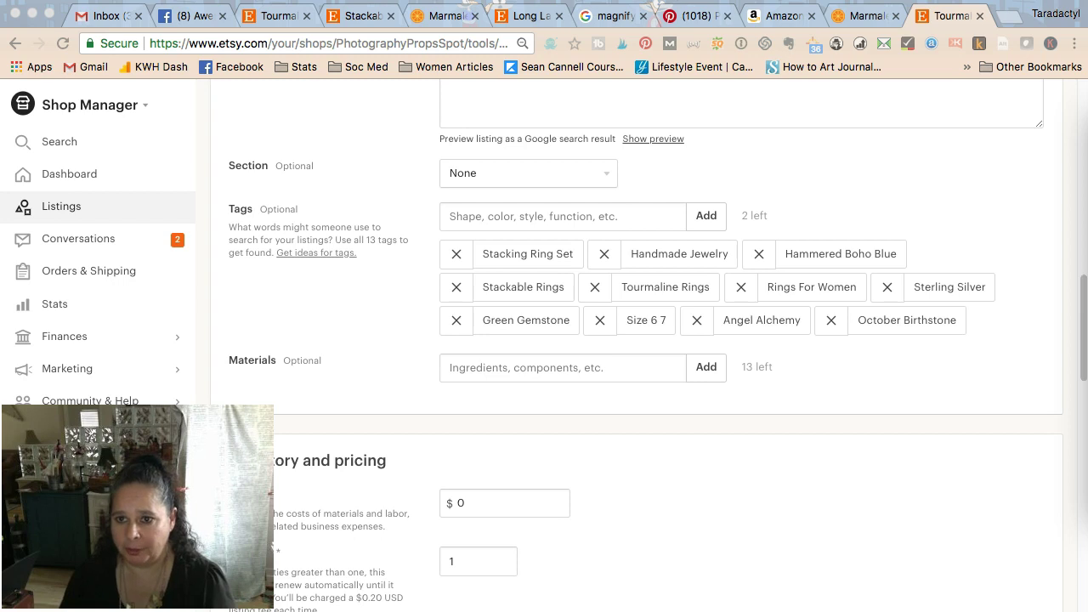
# Step: Add the unused keywords from the notes as the tags "Fashion Gypsy Unique" and "Mothers Day Gift"
pyautogui.click(625, 216)
pyautogui.write('Fashion')
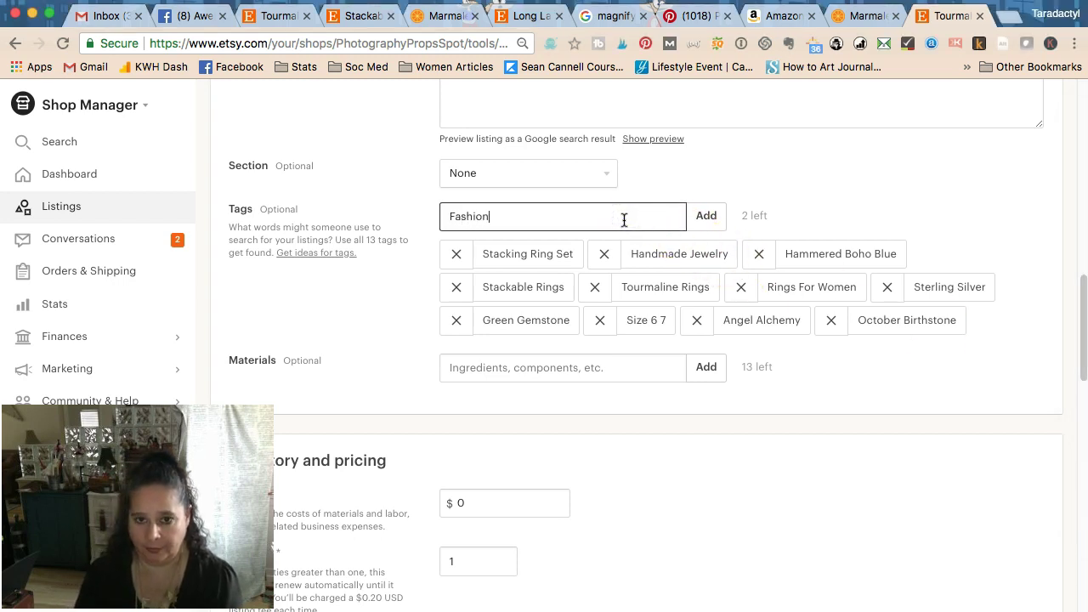
pyautogui.write(' Gypsy Unique')
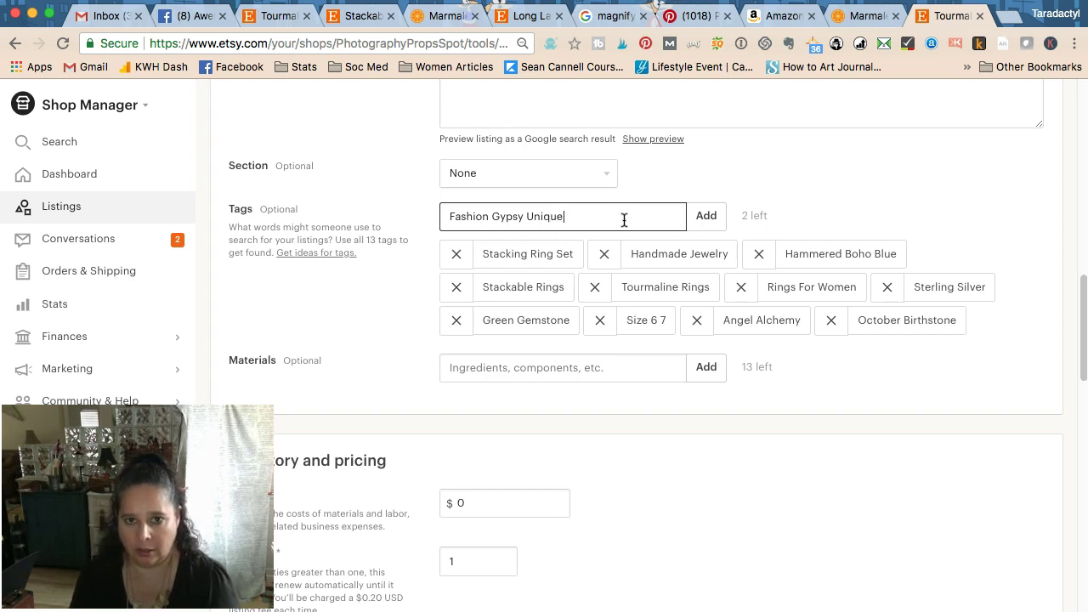
pyautogui.press('Return')
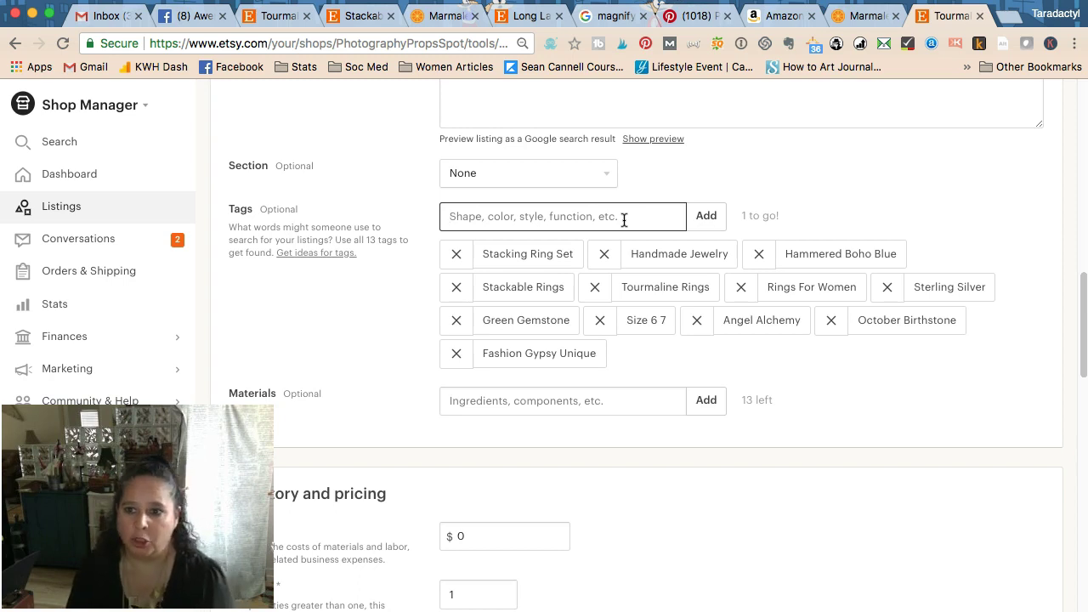
pyautogui.write('Mothers Day Gift')
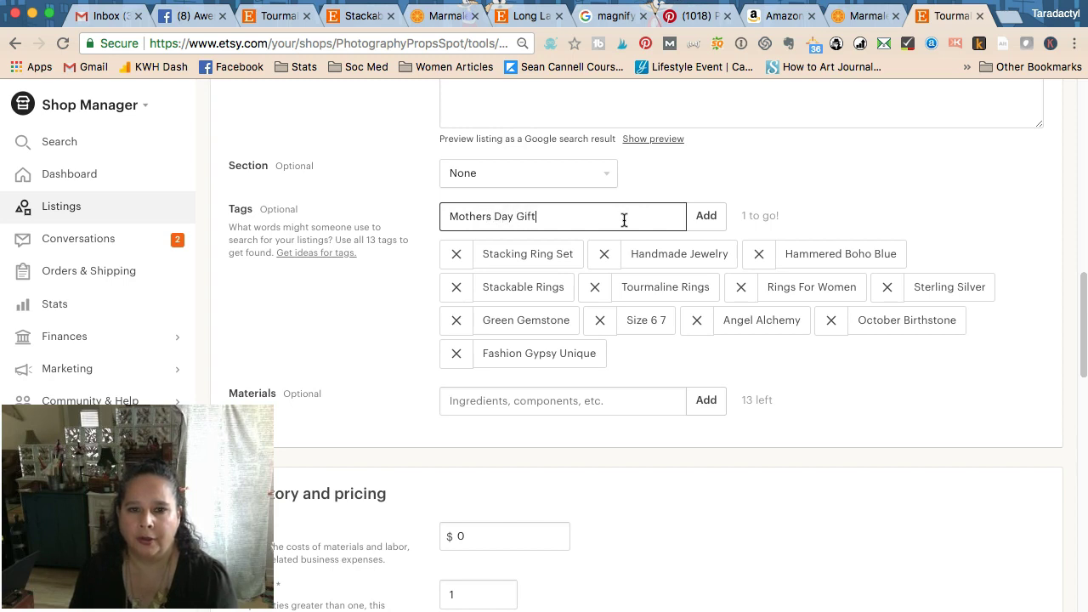
pyautogui.press('Return')
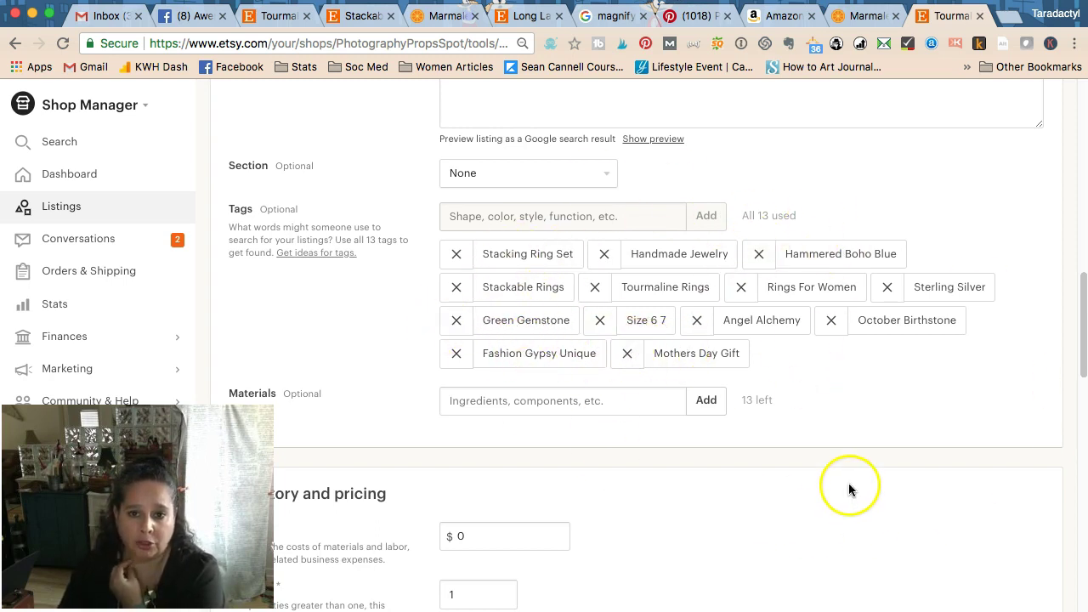
# Step: Replace the "Size 6 7" tag with "Gifts For Her" and return to the listing title
pyautogui.click(598, 321)
pyautogui.click(544, 215)
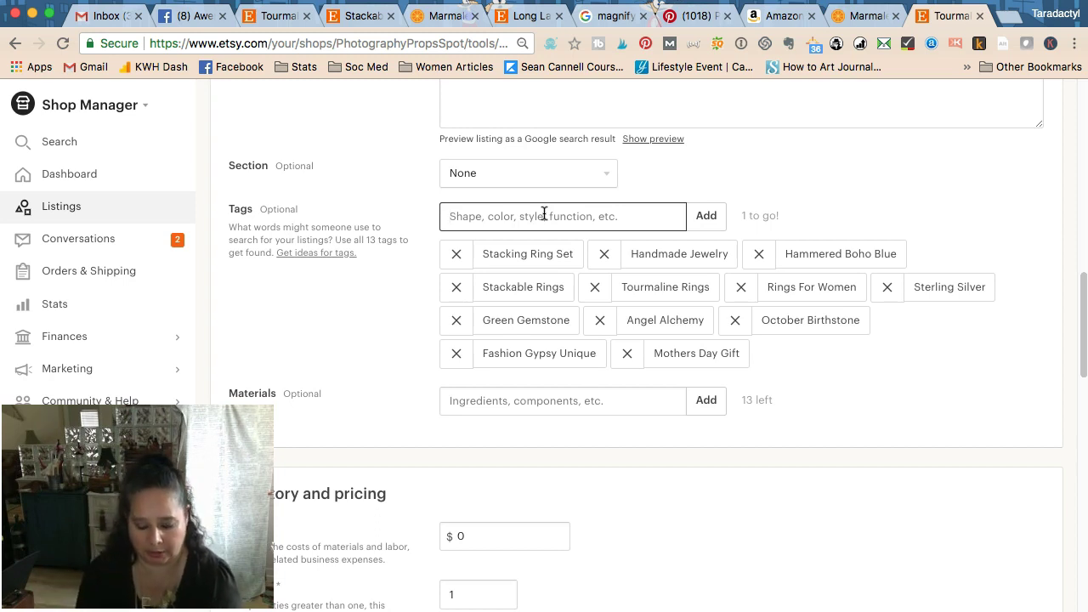
pyautogui.write('Gifts For Her')
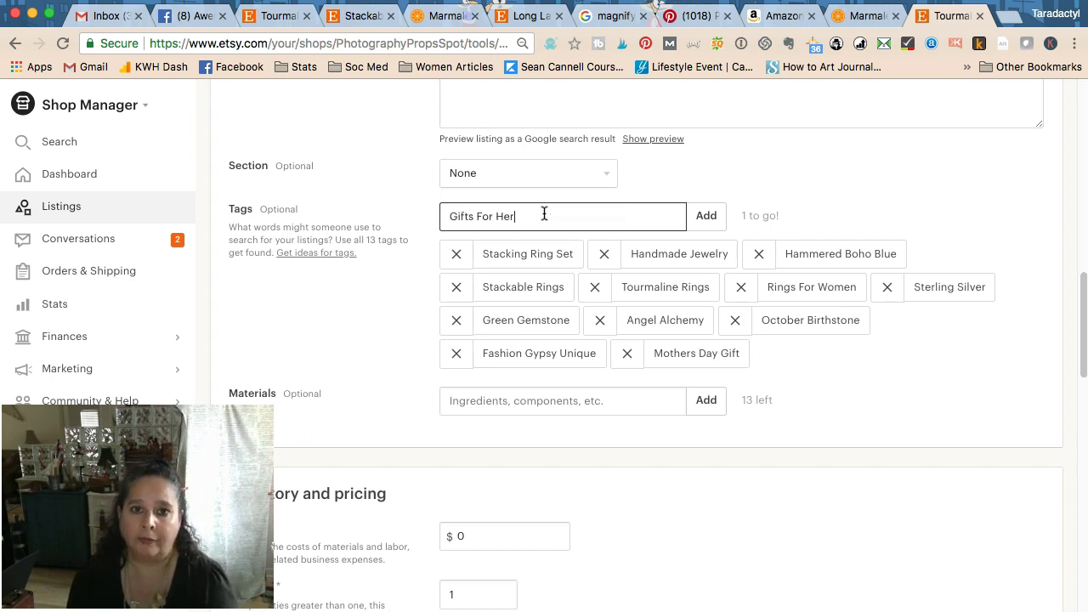
pyautogui.press('Return')
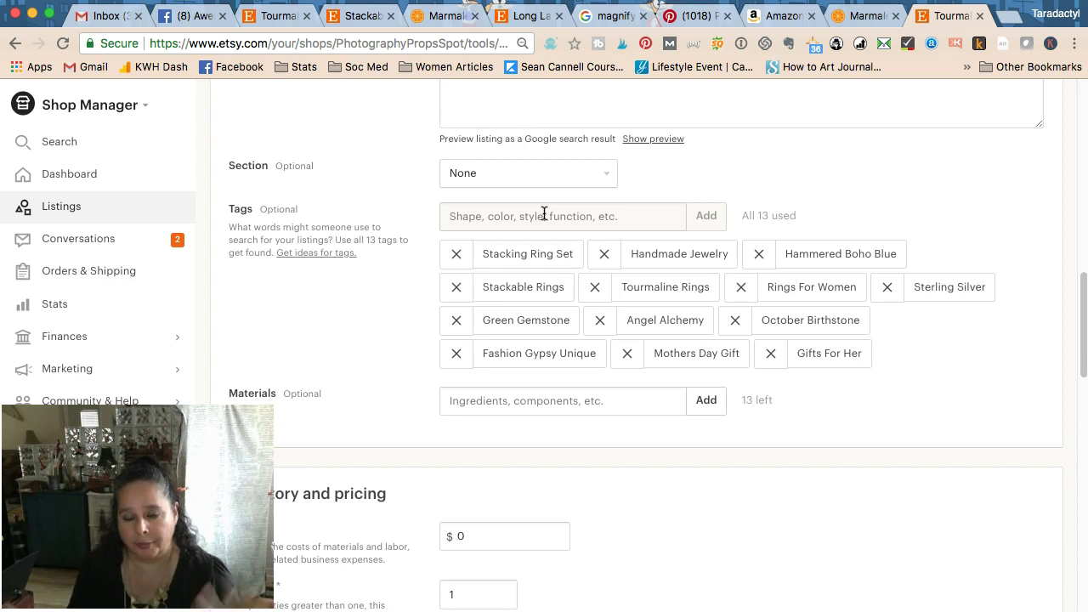
pyautogui.scroll(15, 595, 357)
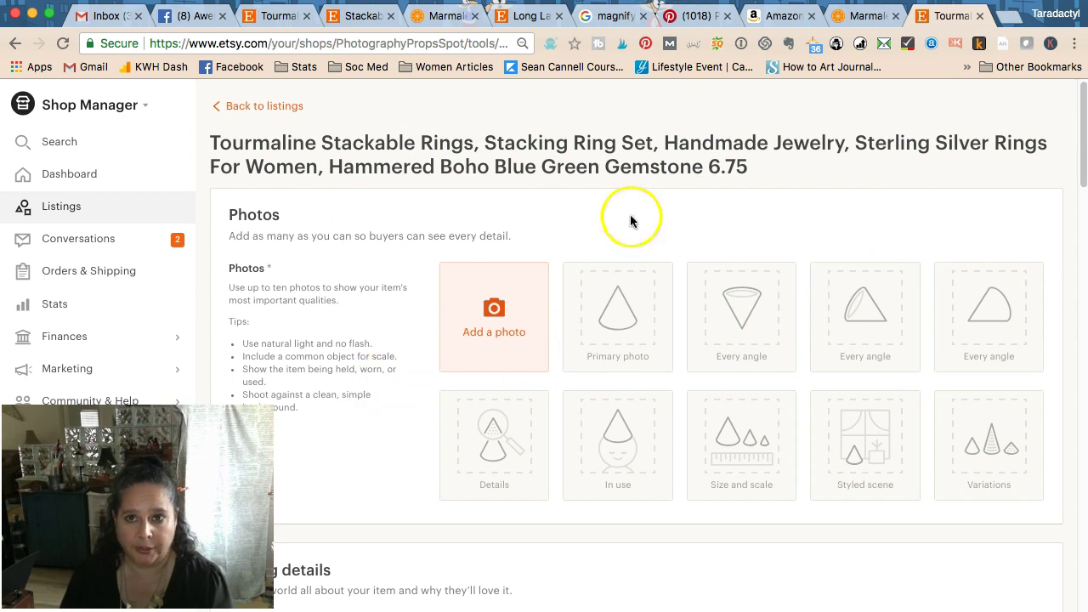
# Step: Switch to Marmalead and look up the keyword "stackable rings"
pyautogui.click(447, 19)
pyautogui.click(219, 125)
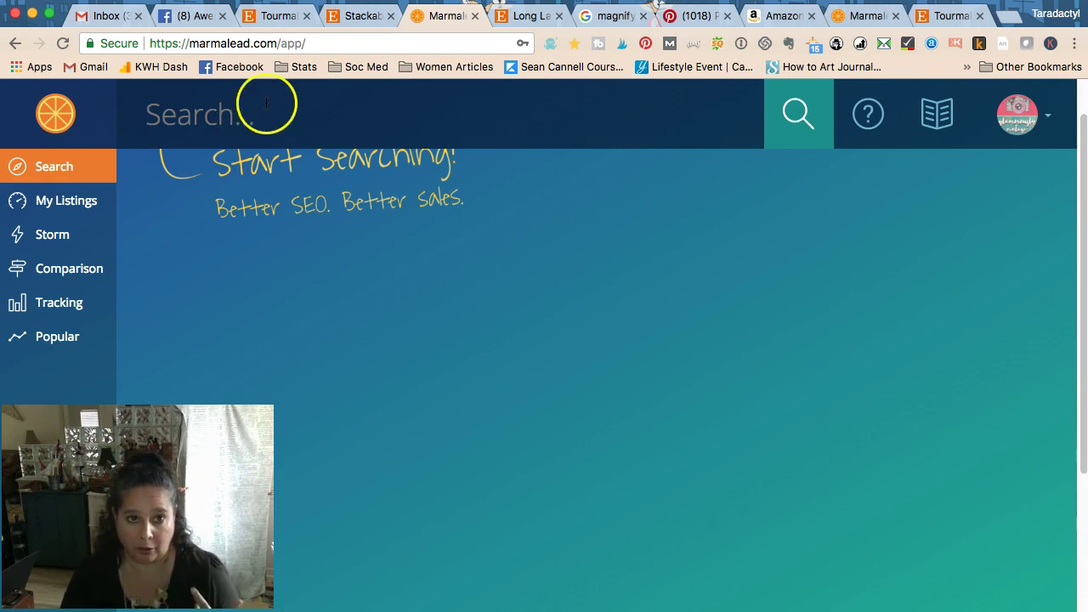
pyautogui.write('stabl')
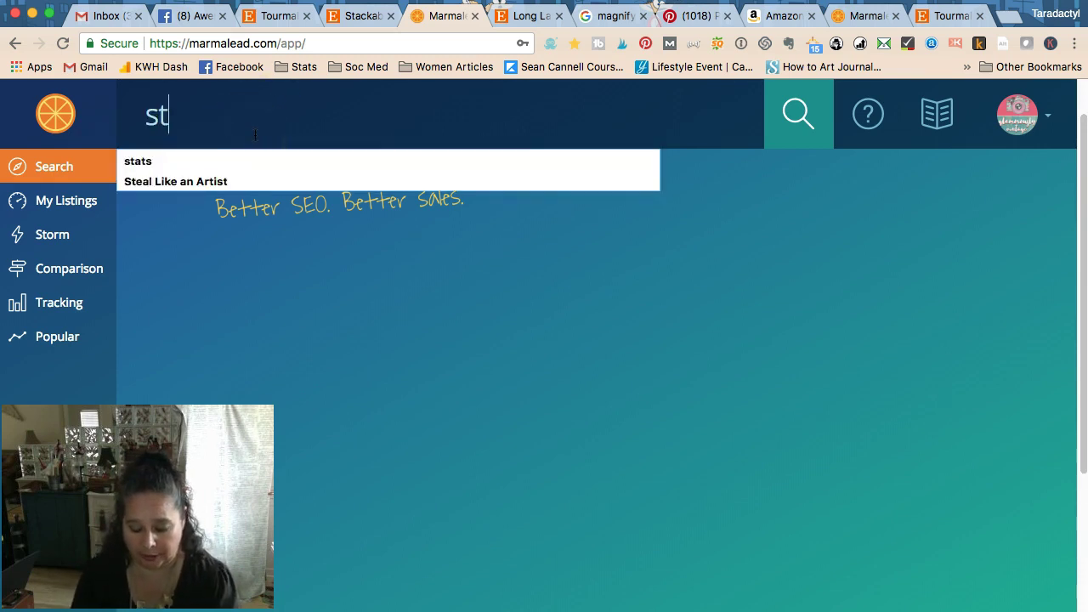
pyautogui.press('BackSpace')
pyautogui.write('ck')
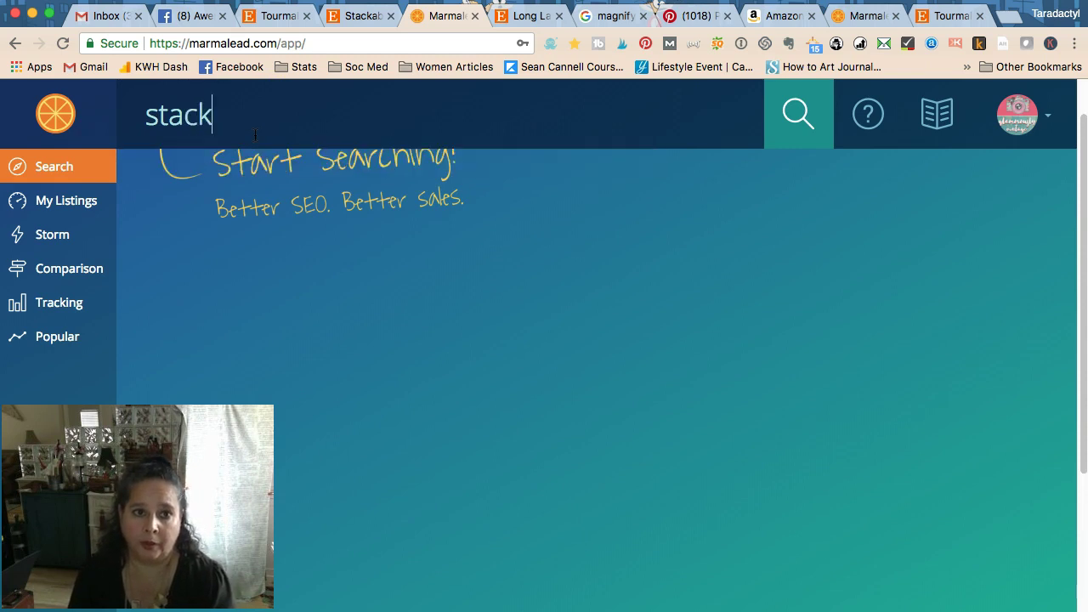
pyautogui.write('able rings')
pyautogui.press('Return')
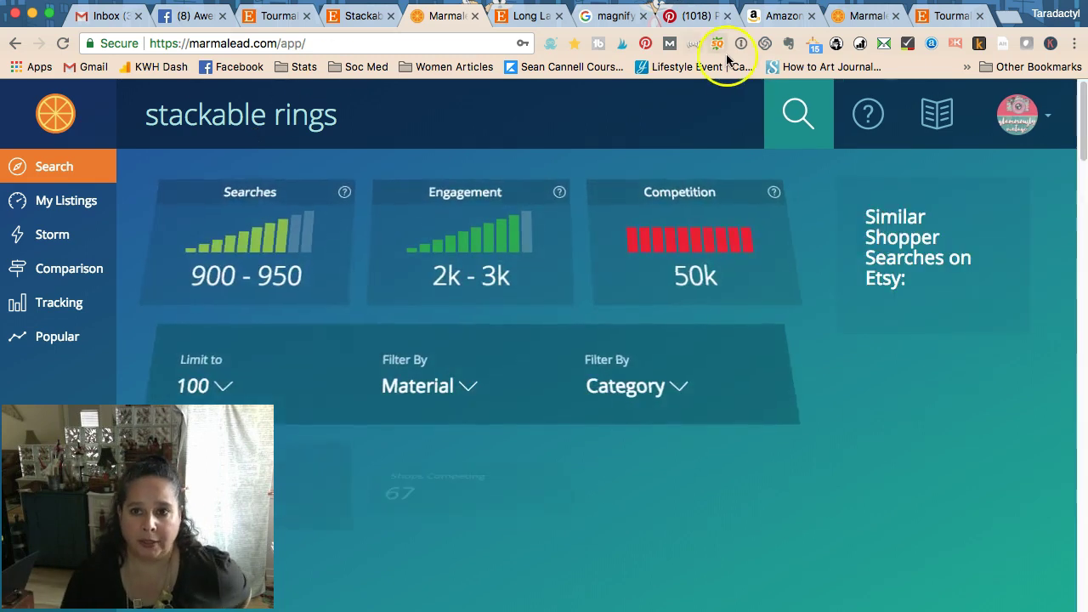
# Step: Compare the Etsy listing title with Marmalead's "stackable rings" results, examining the statistics, product photos and price spread
pyautogui.click(943, 17)
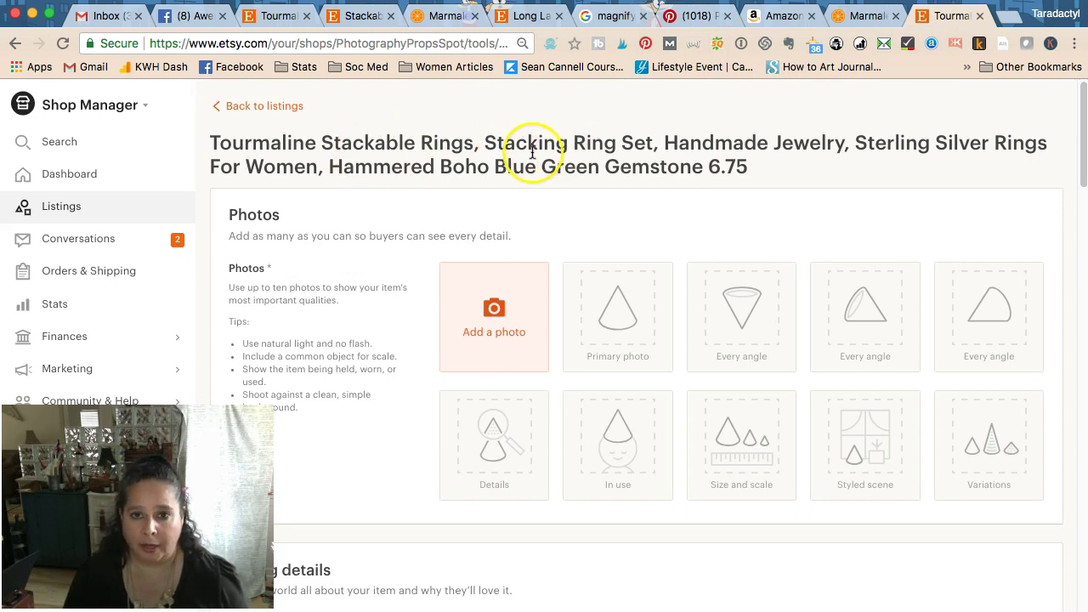
pyautogui.click(418, 17)
pyautogui.scroll(-2, 269, 308)
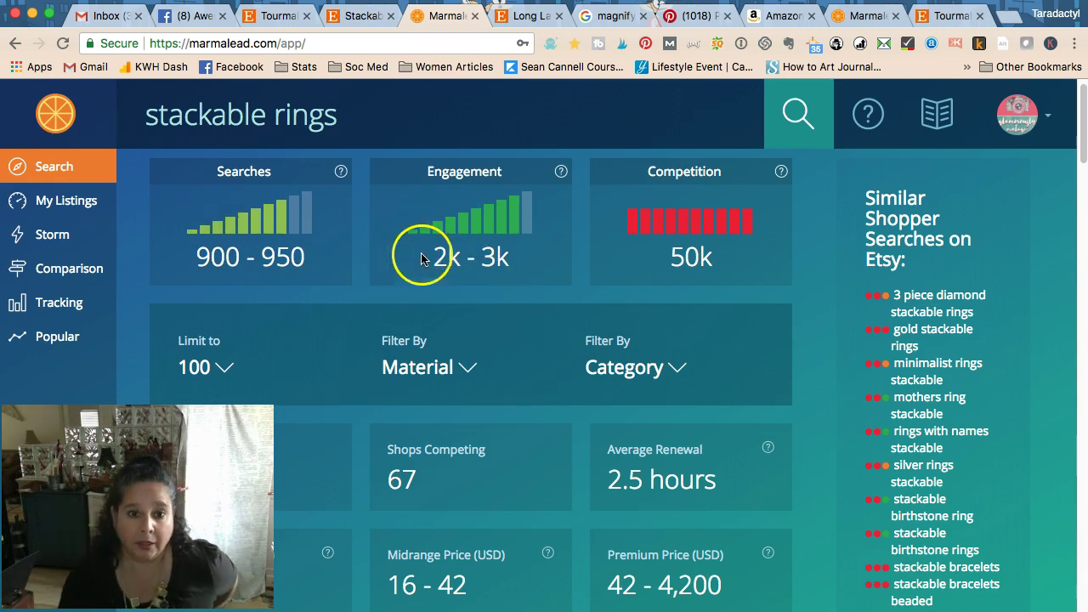
pyautogui.scroll(-5, 450, 281)
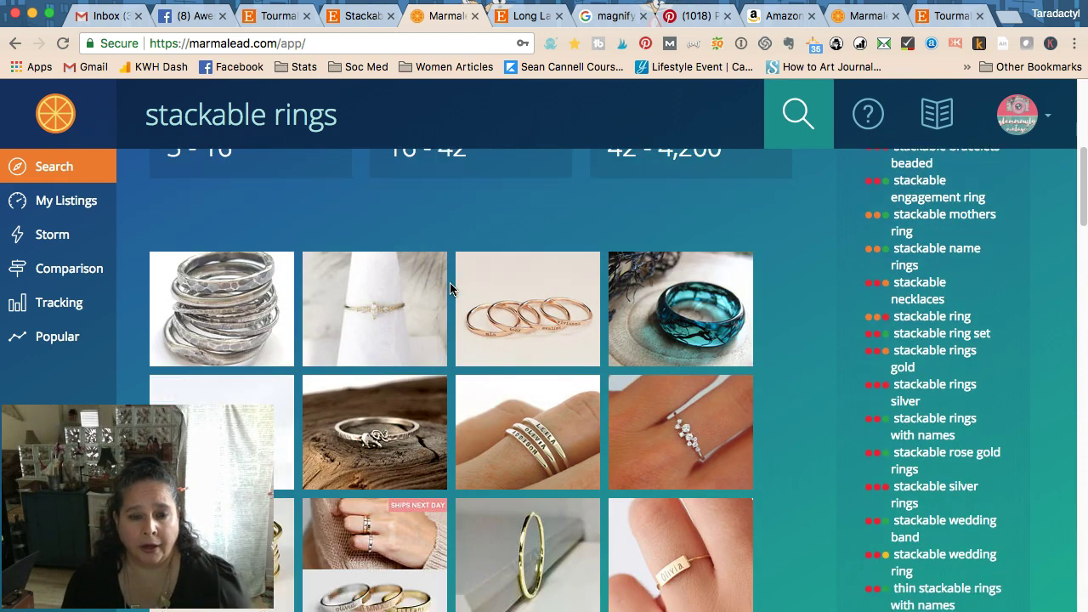
pyautogui.scroll(-5, 450, 289)
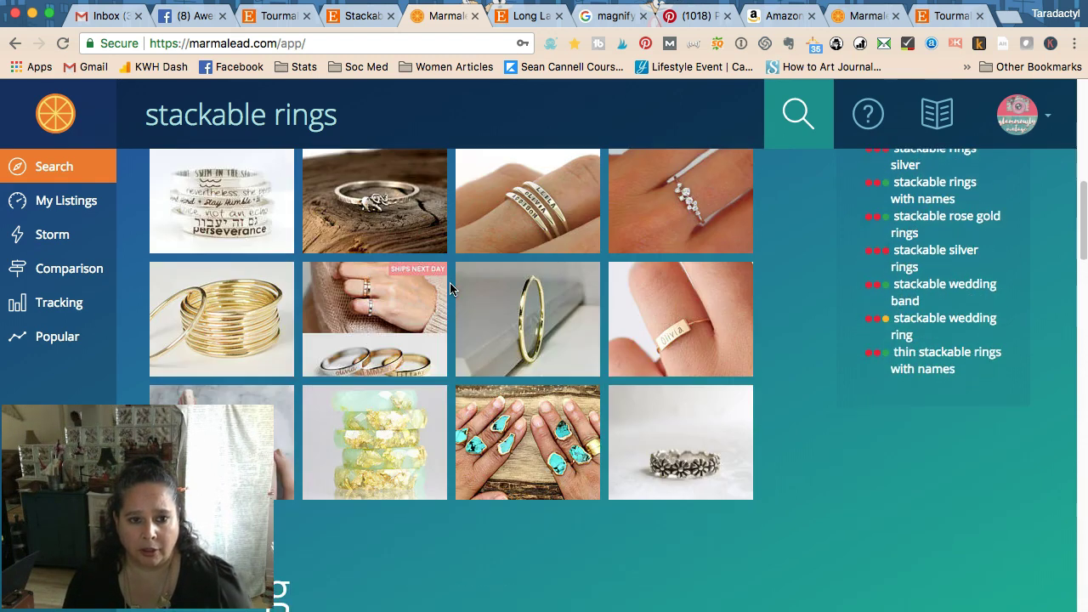
pyautogui.scroll(-2, 451, 289)
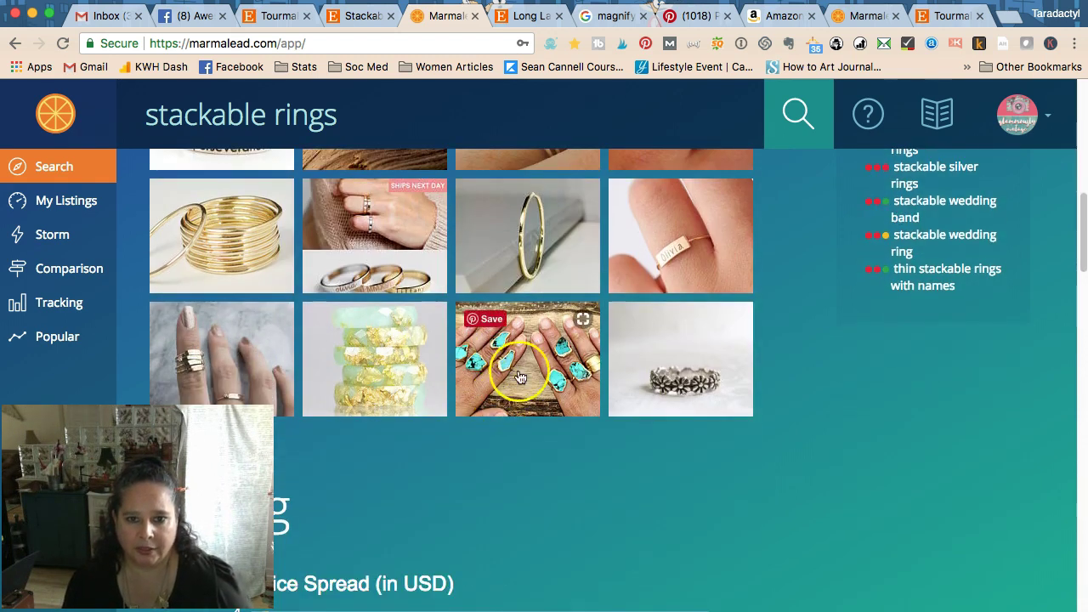
pyautogui.scroll(1, 491, 421)
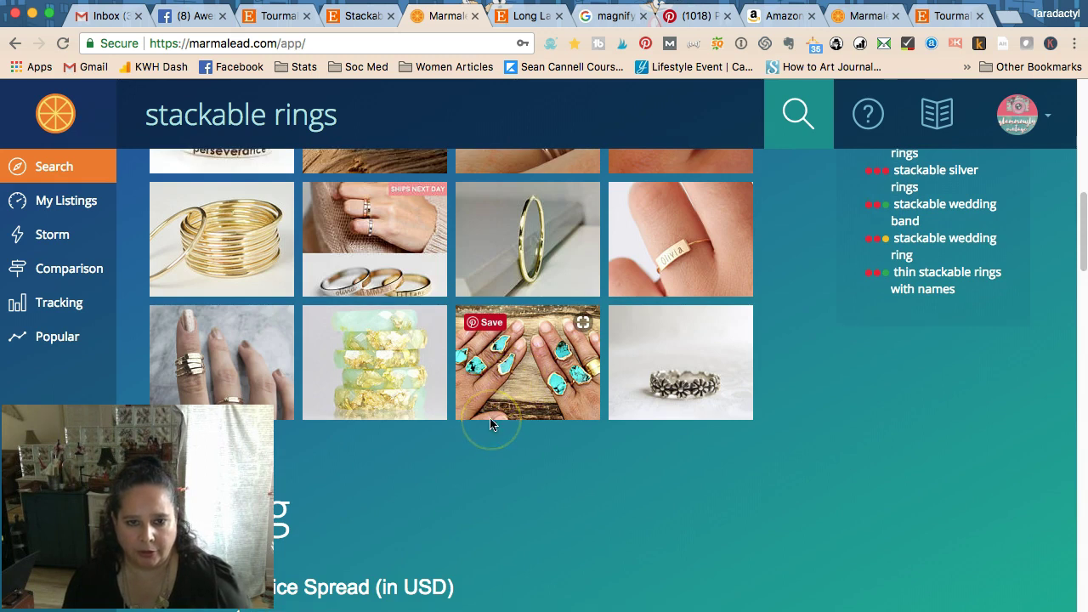
pyautogui.scroll(3, 489, 422)
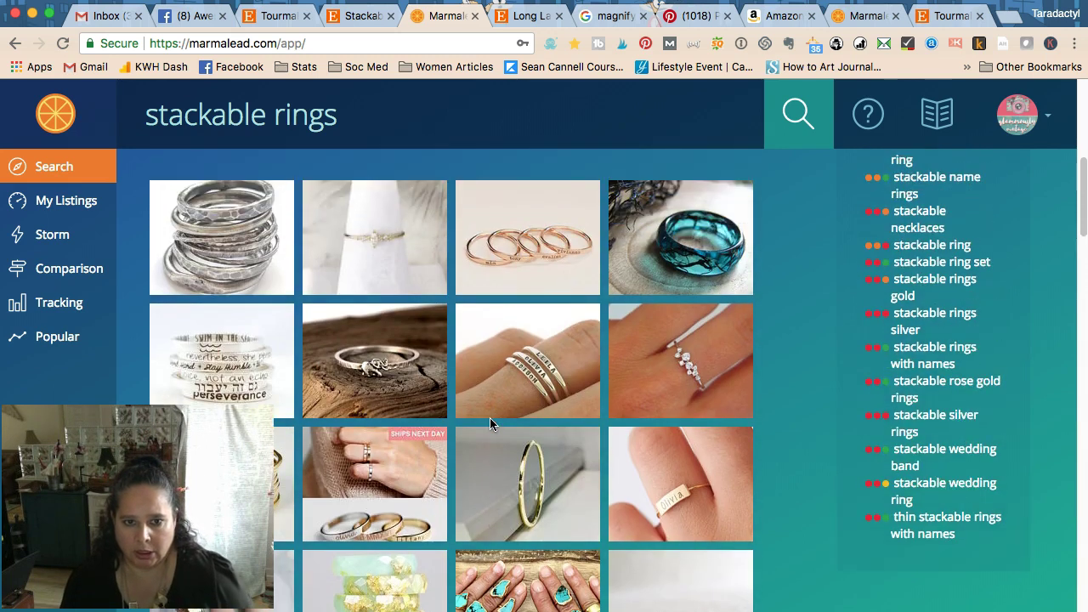
pyautogui.scroll(-10, 489, 422)
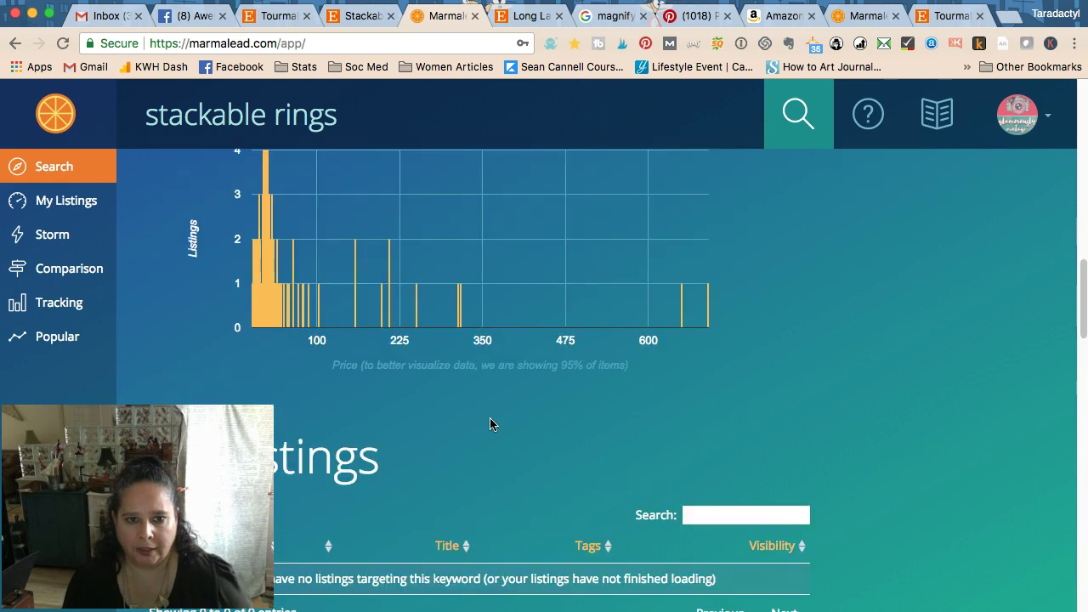
pyautogui.scroll(-1, 489, 423)
pyautogui.moveTo(260, 269)
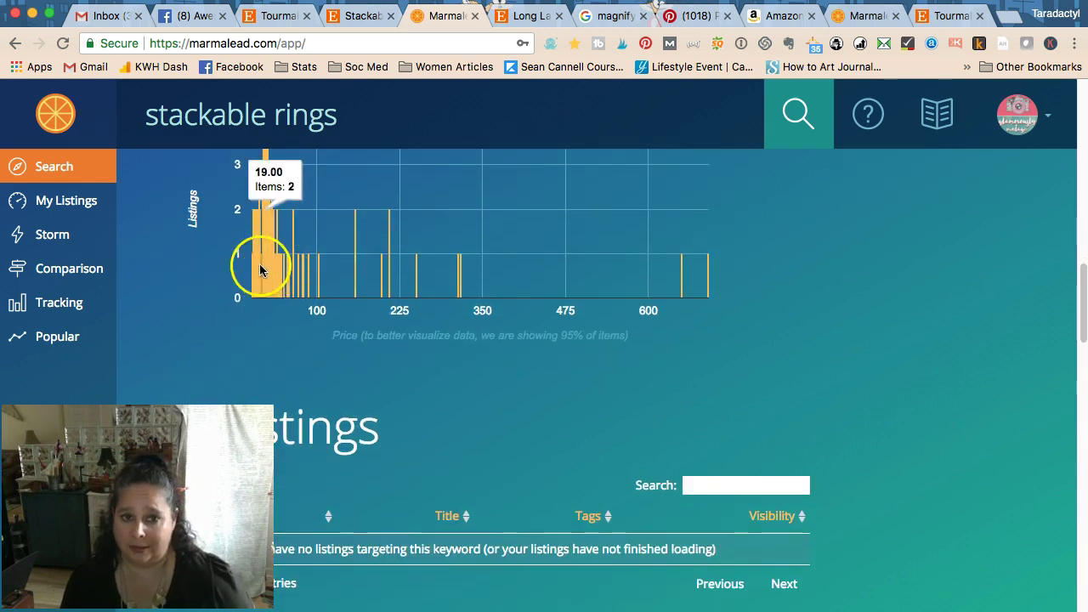
# Step: Examine the sample listings and the table of most-used tags for "stackable rings"
pyautogui.scroll(-10, 337, 342)
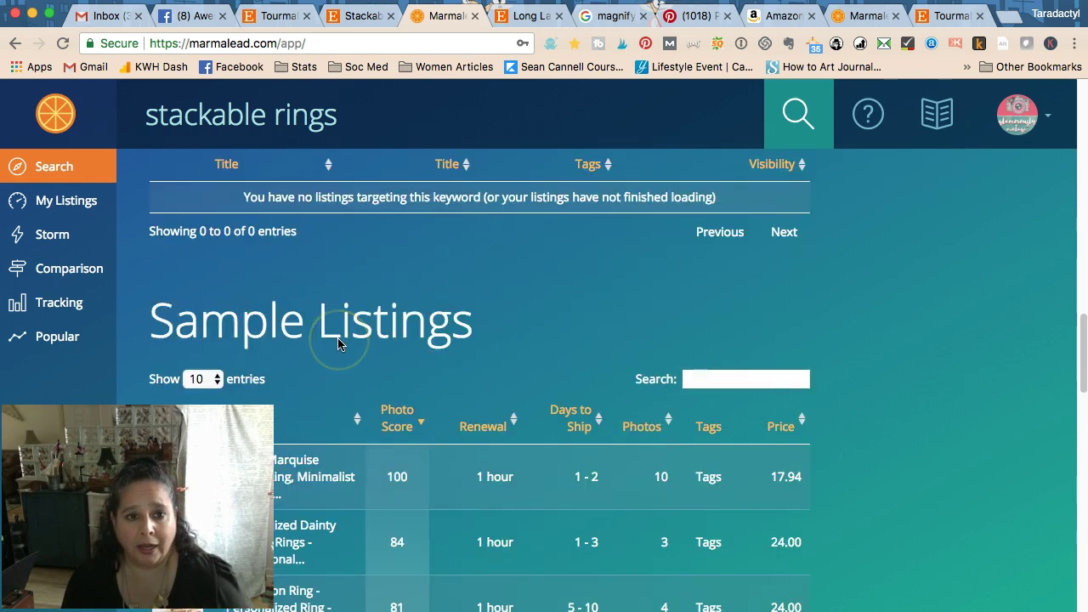
pyautogui.scroll(-8, 338, 342)
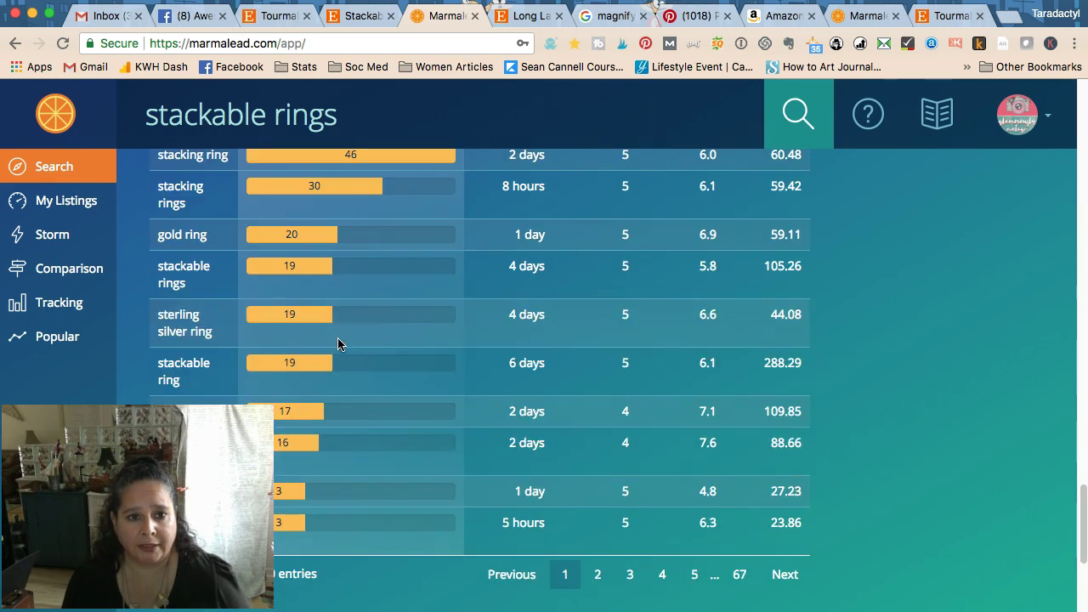
pyautogui.scroll(1, 338, 343)
pyautogui.scroll(-1, 338, 343)
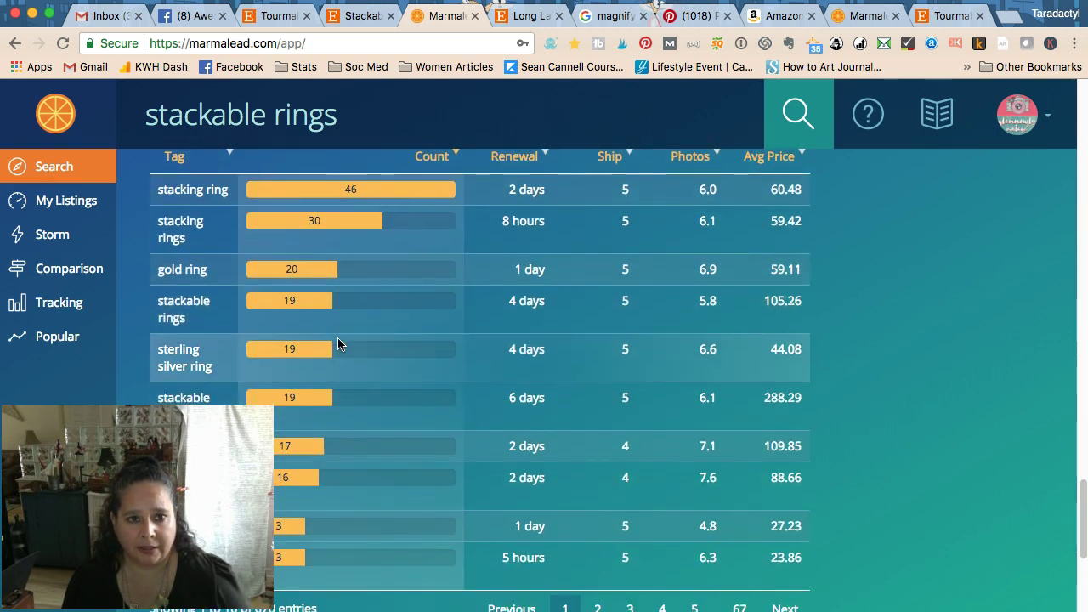
pyautogui.scroll(-1, 337, 343)
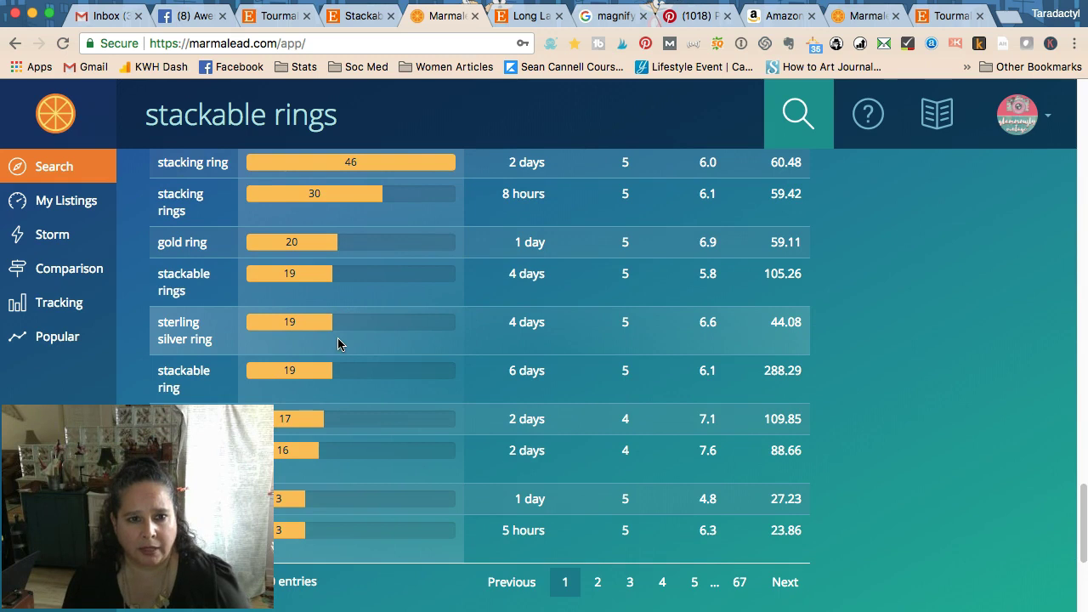
pyautogui.scroll(-1, 337, 343)
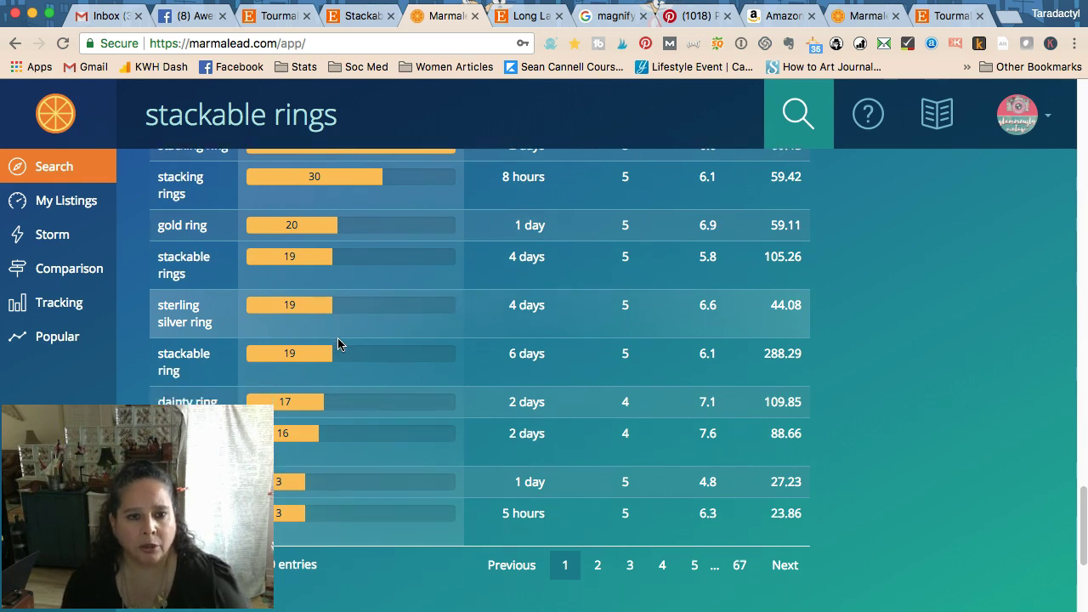
pyautogui.scroll(-3, 338, 344)
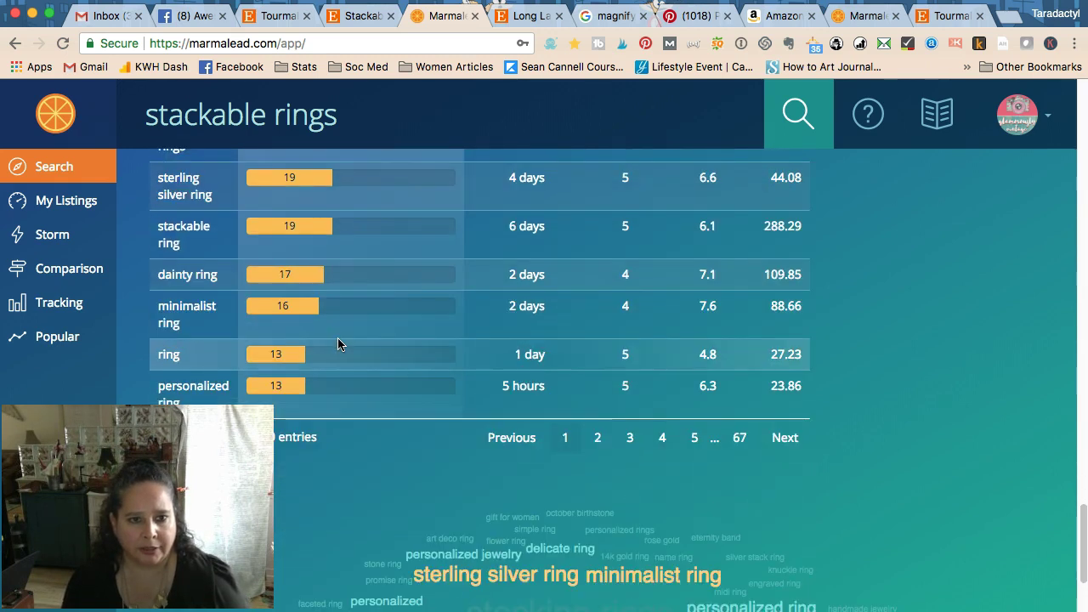
pyautogui.scroll(-1, 338, 343)
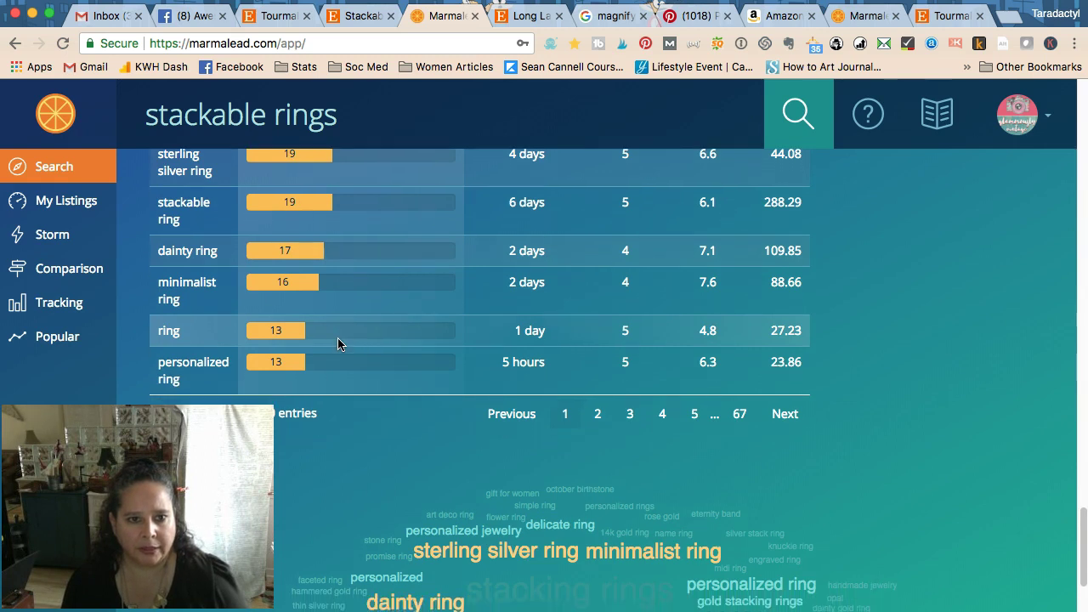
# Step: Change the keyword search to "stackable gemstone rings" and review its searches, engagement and competition figures
pyautogui.scroll(10, 337, 340)
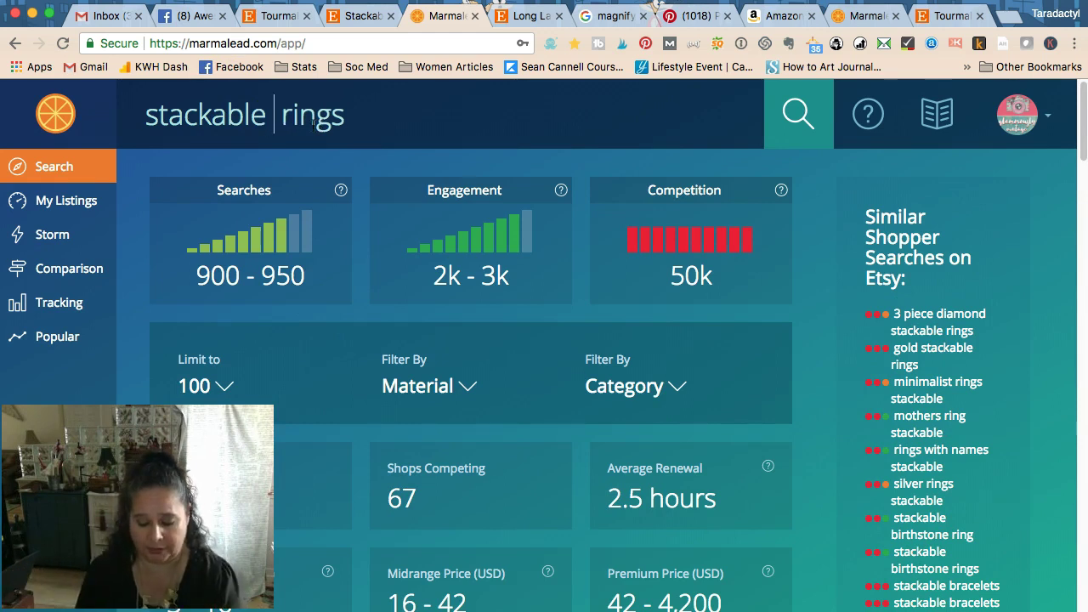
pyautogui.write('ne')
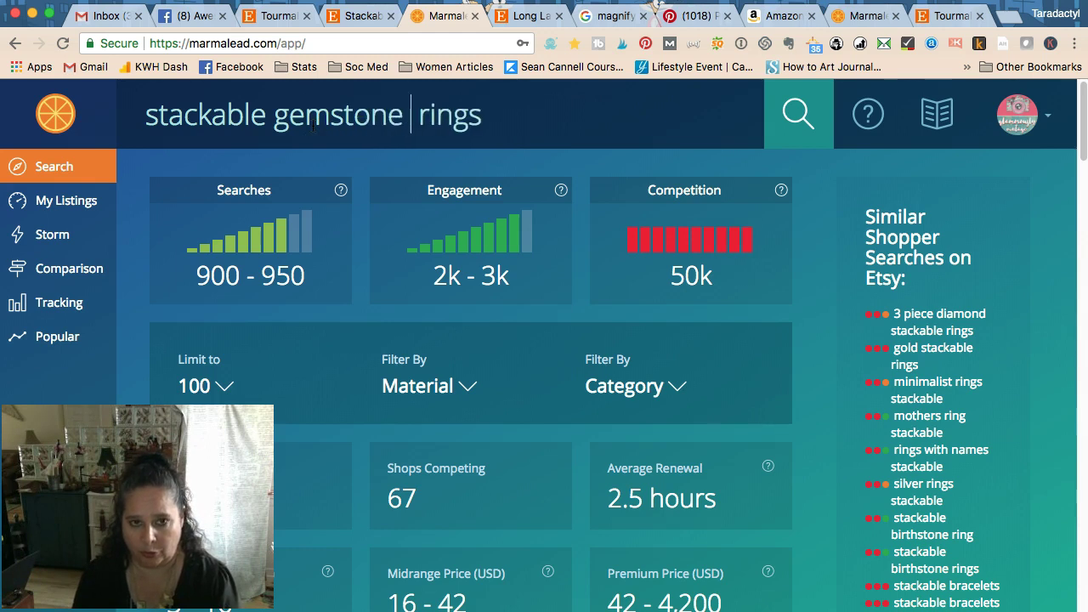
pyautogui.press('Return')
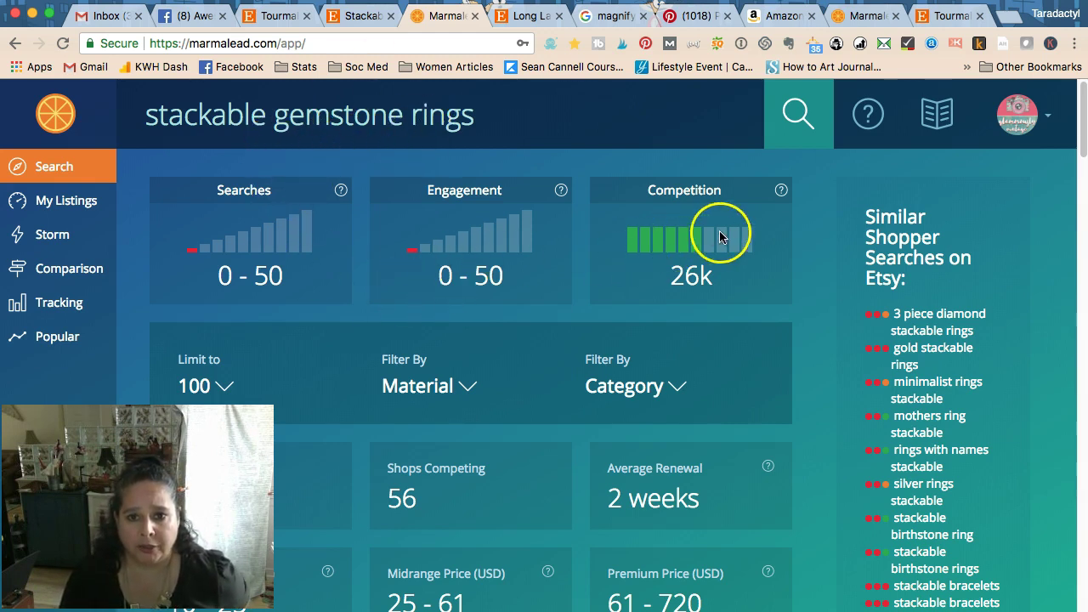
pyautogui.scroll(-3, 258, 271)
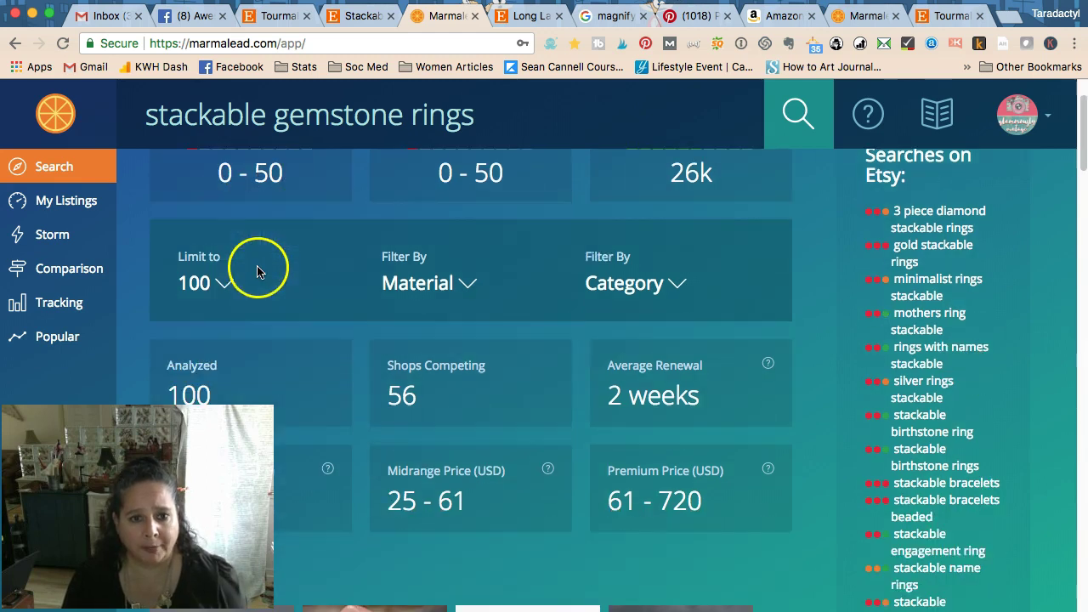
pyautogui.scroll(-3, 259, 272)
pyautogui.scroll(5, 258, 271)
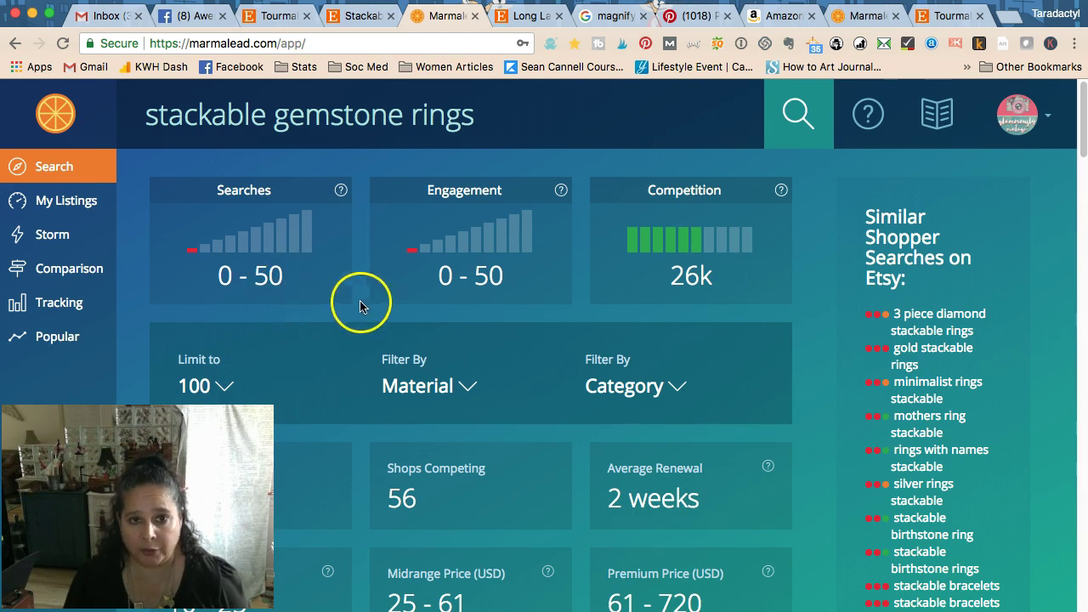
# Step: Check Google's search suggestions for "stackable gemstone" in a new browser tab, and close that tab
pyautogui.click(1006, 21)
pyautogui.write('goog')
pyautogui.press('BackSpace')
pyautogui.write('ogle')
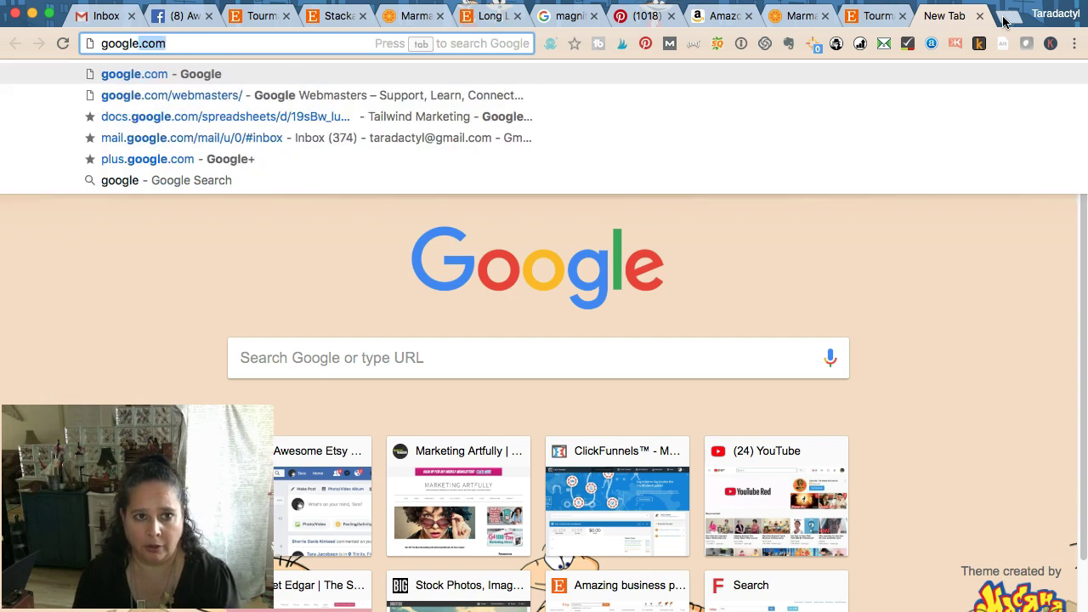
pyautogui.press('Return')
pyautogui.write('sta')
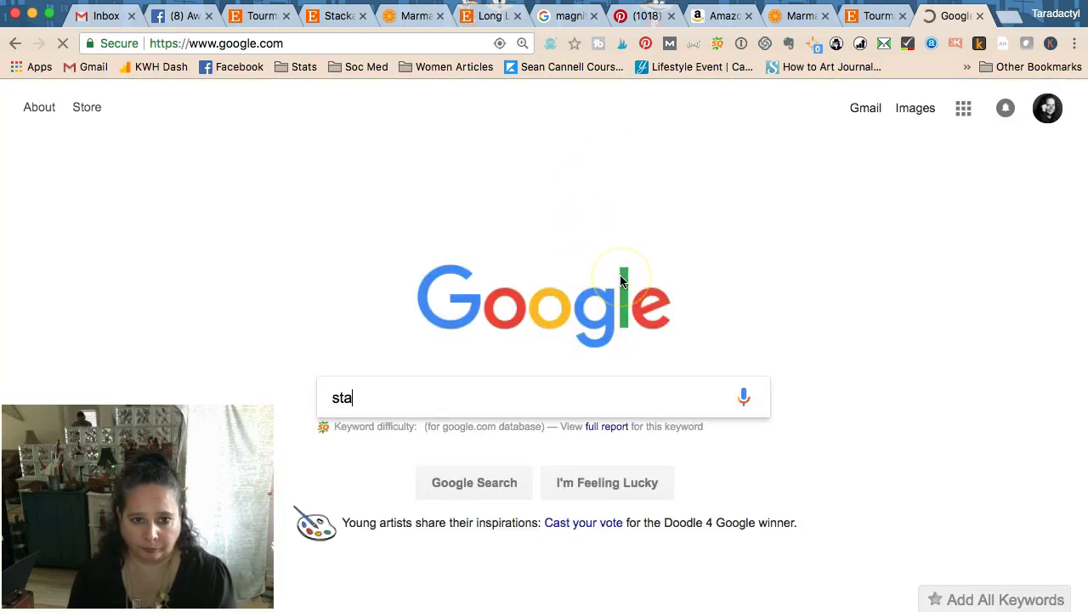
pyautogui.write('ckable e')
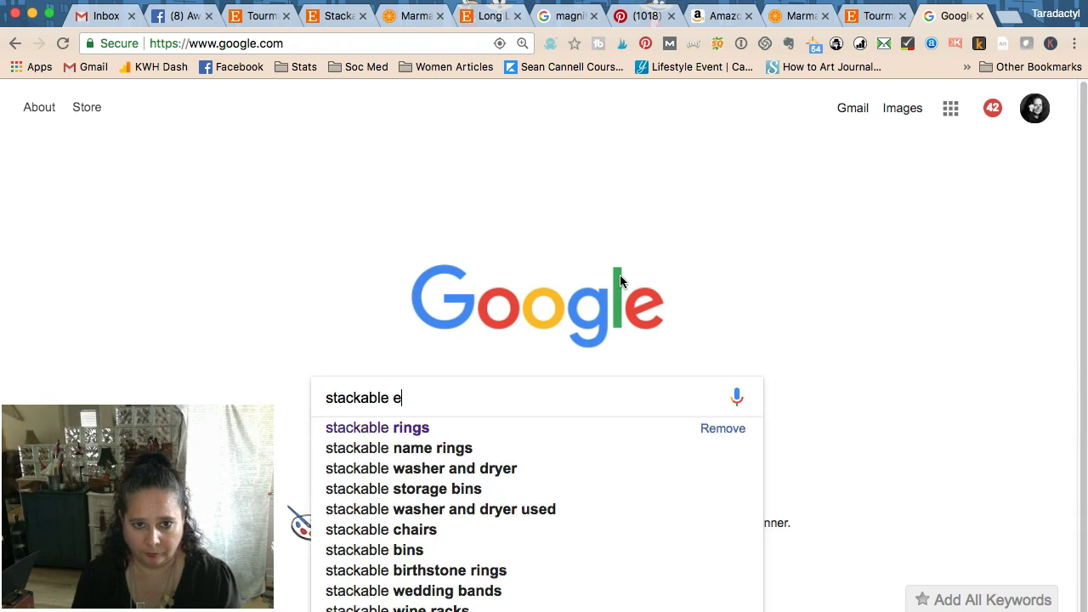
pyautogui.press('BackSpace')
pyautogui.write('gemstone')
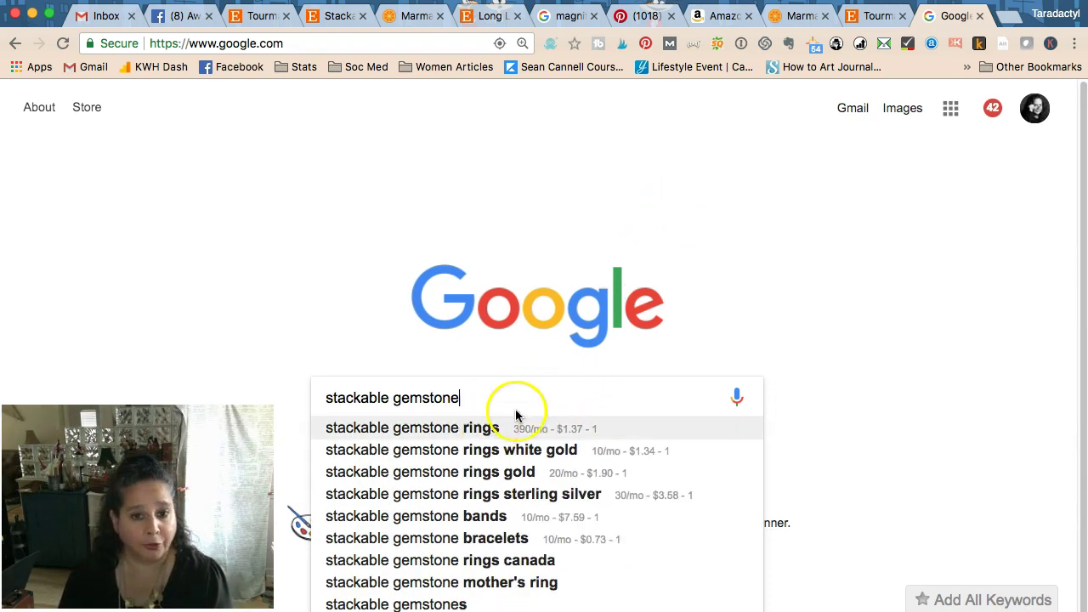
pyautogui.click(979, 18)
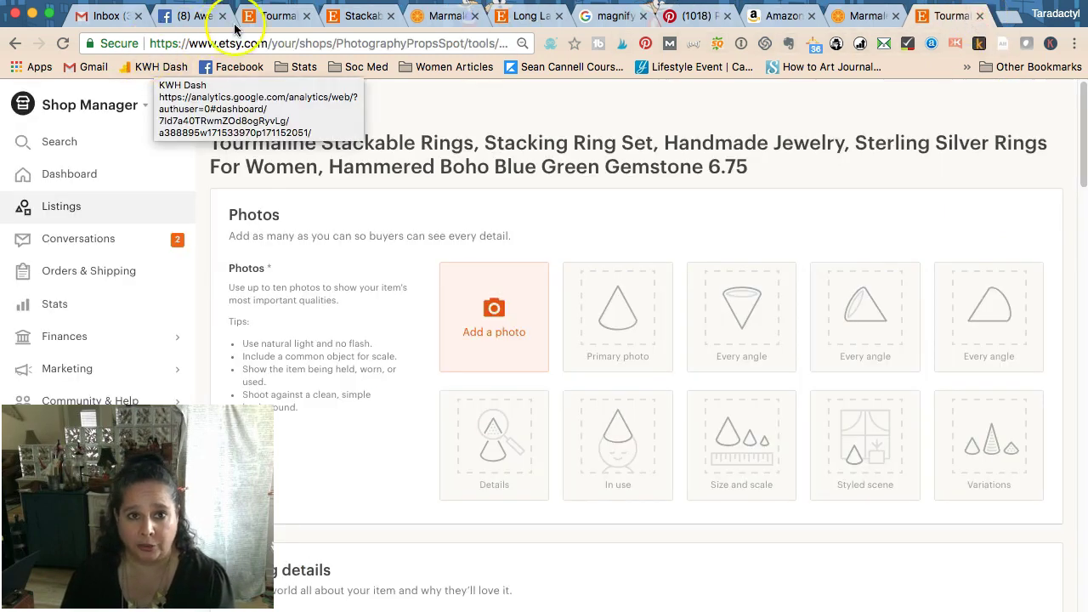
# Step: Return to Marmalead's "stackable gemstone rings" results and examine the price ranges and product photos
pyautogui.click(361, 15)
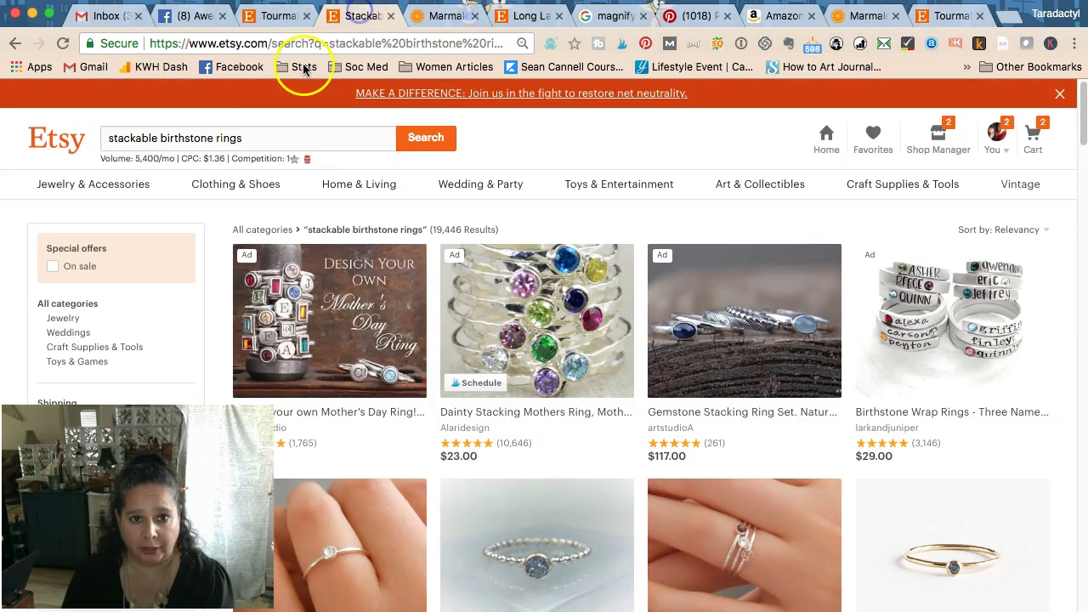
pyautogui.click(436, 25)
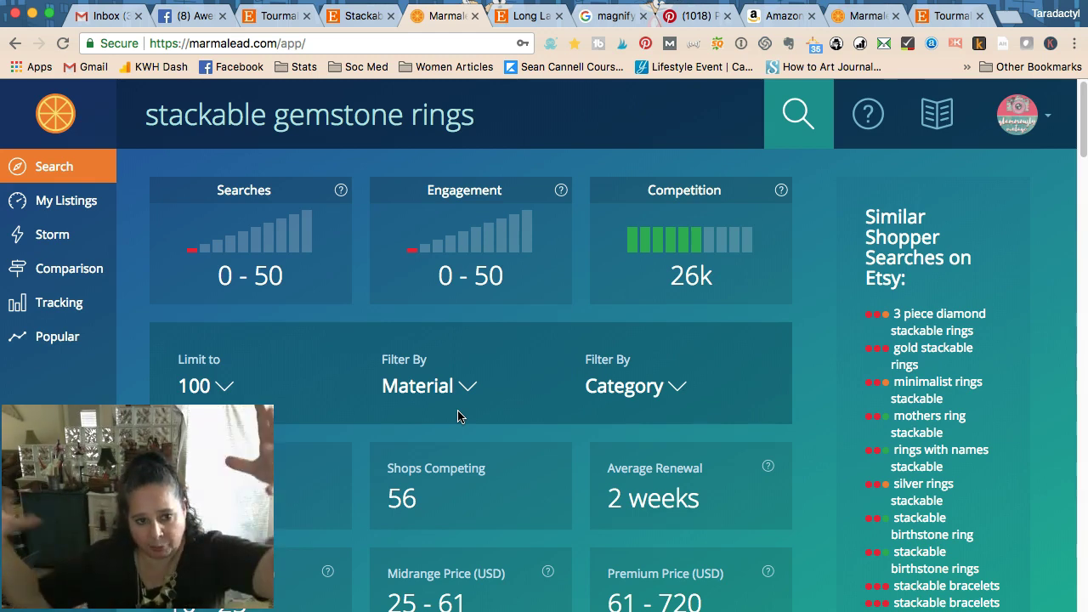
pyautogui.scroll(-5, 463, 417)
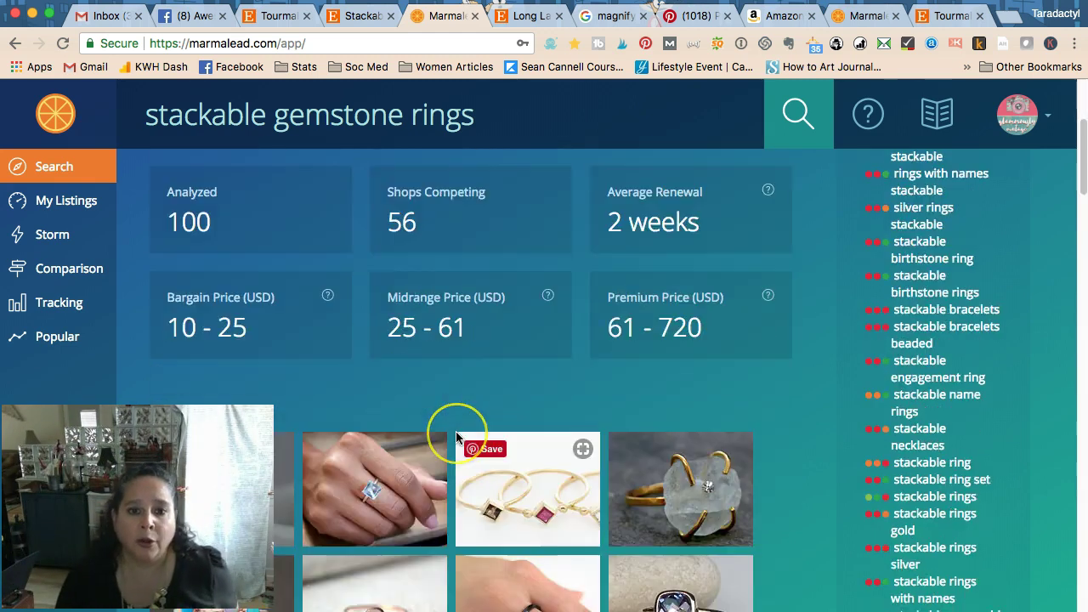
pyautogui.scroll(-6, 457, 432)
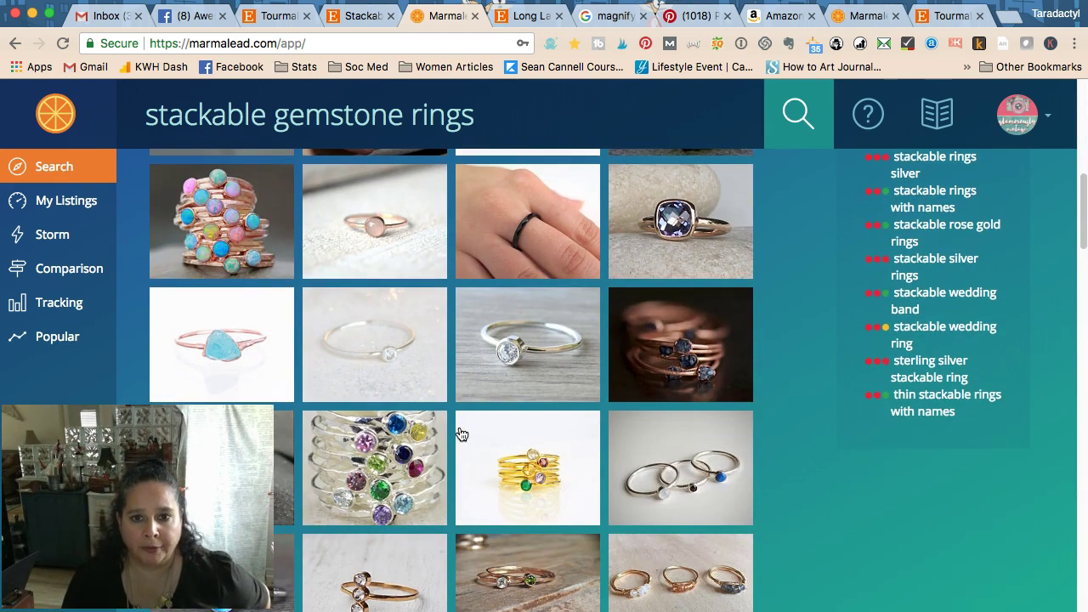
pyautogui.scroll(-6, 463, 431)
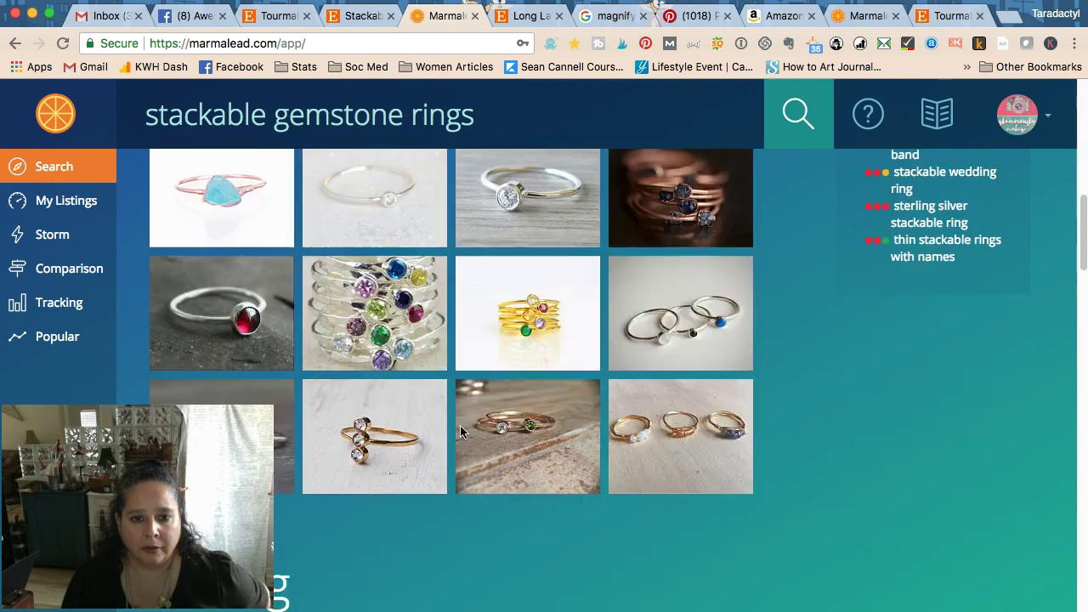
# Step: Examine the sample listings and the first two pages of the most-used tags table for "stackable gemstone rings"
pyautogui.scroll(-6, 459, 432)
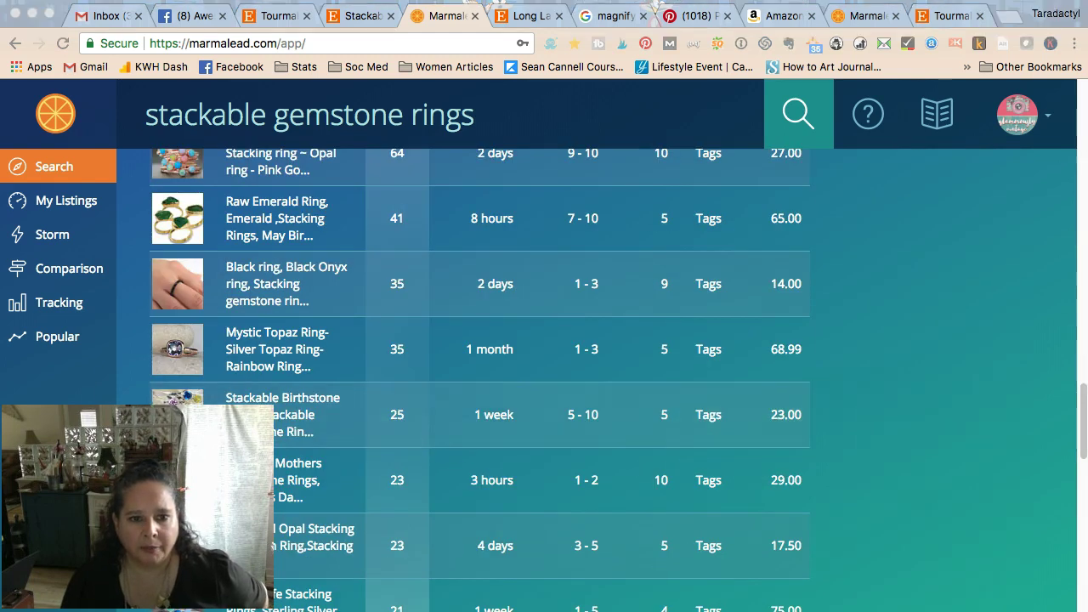
pyautogui.scroll(1, 206, 302)
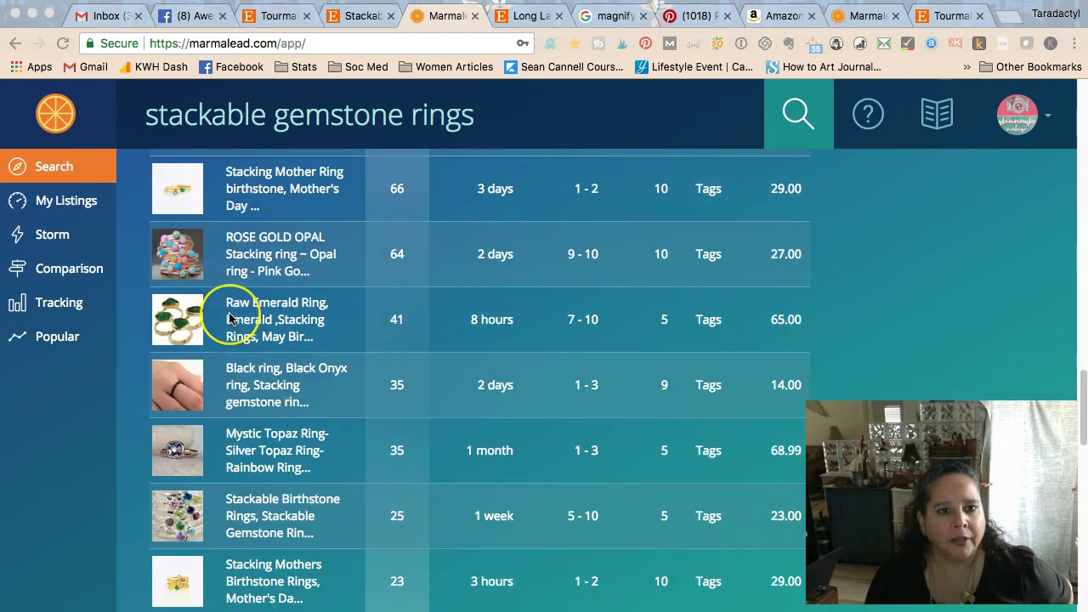
pyautogui.scroll(-10, 227, 317)
pyautogui.scroll(2, 228, 318)
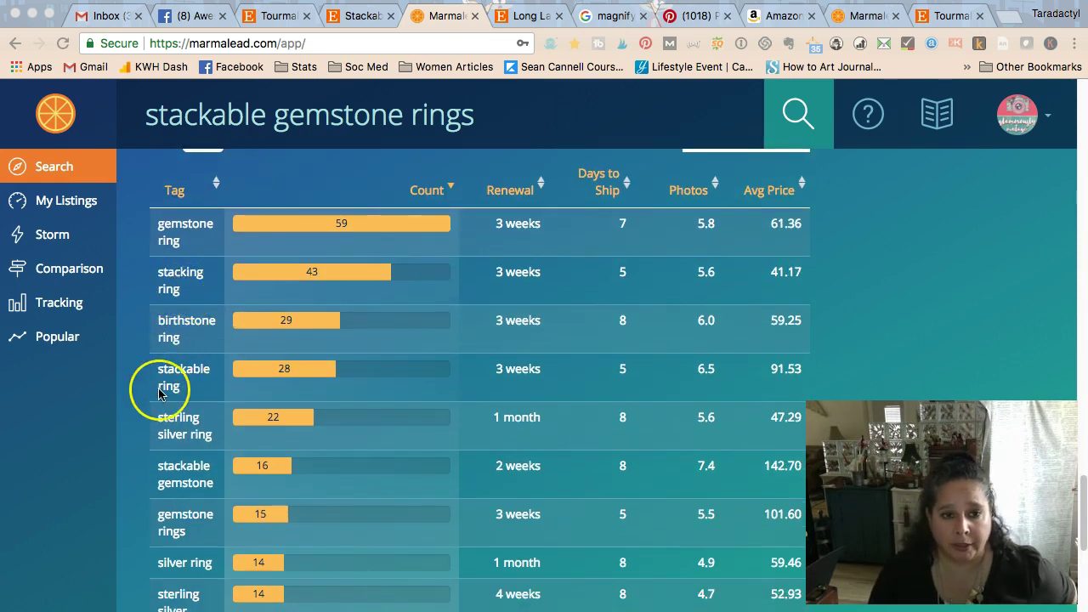
pyautogui.scroll(-3, 158, 393)
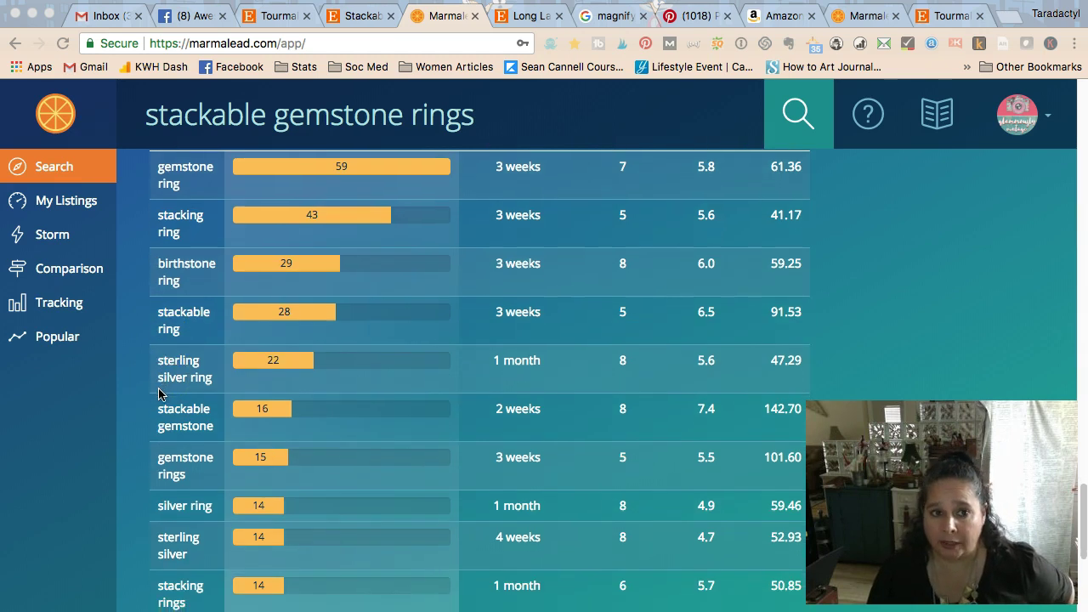
pyautogui.scroll(-3, 158, 392)
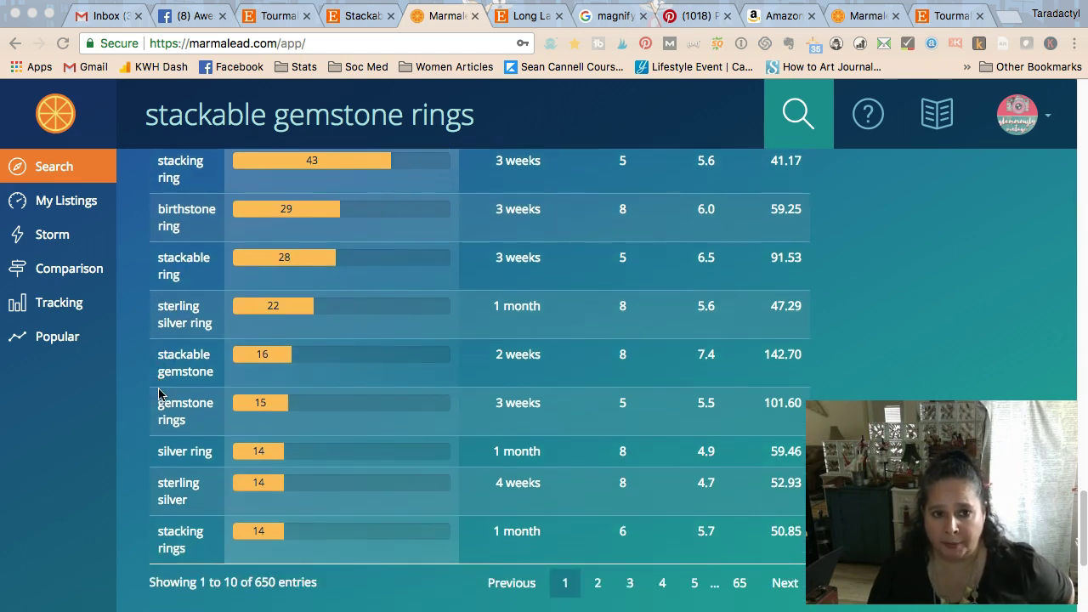
pyautogui.scroll(-3, 158, 392)
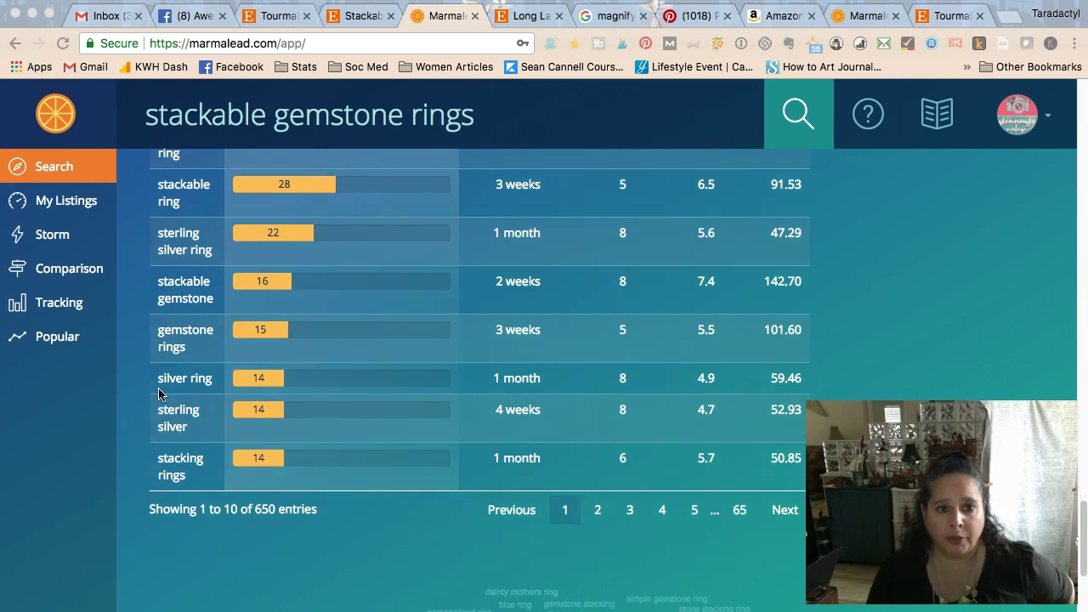
pyautogui.scroll(-3, 158, 392)
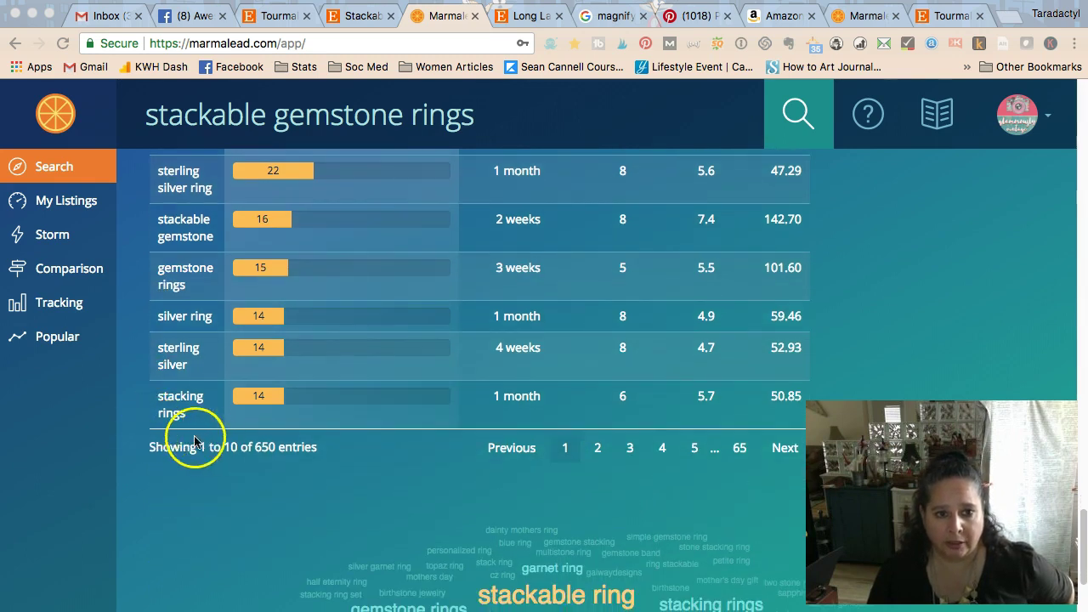
pyautogui.click(597, 448)
pyautogui.scroll(5, 243, 414)
pyautogui.scroll(-2, 243, 413)
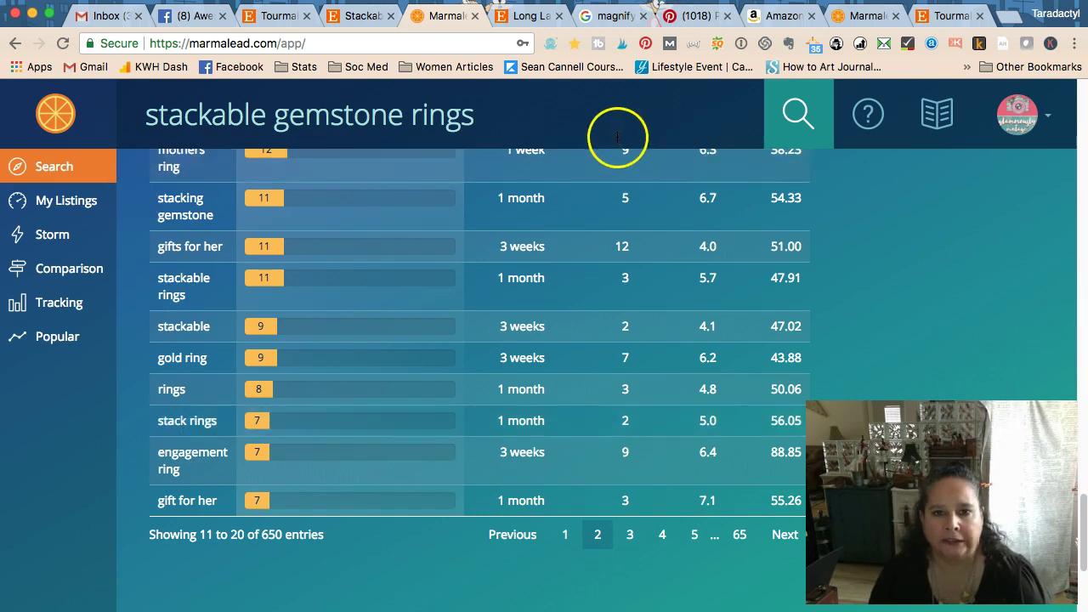
# Step: Return to the Etsy listing draft and remove the "Fashion Gypsy Unique" tag
pyautogui.click(928, 14)
pyautogui.scroll(-20, 485, 454)
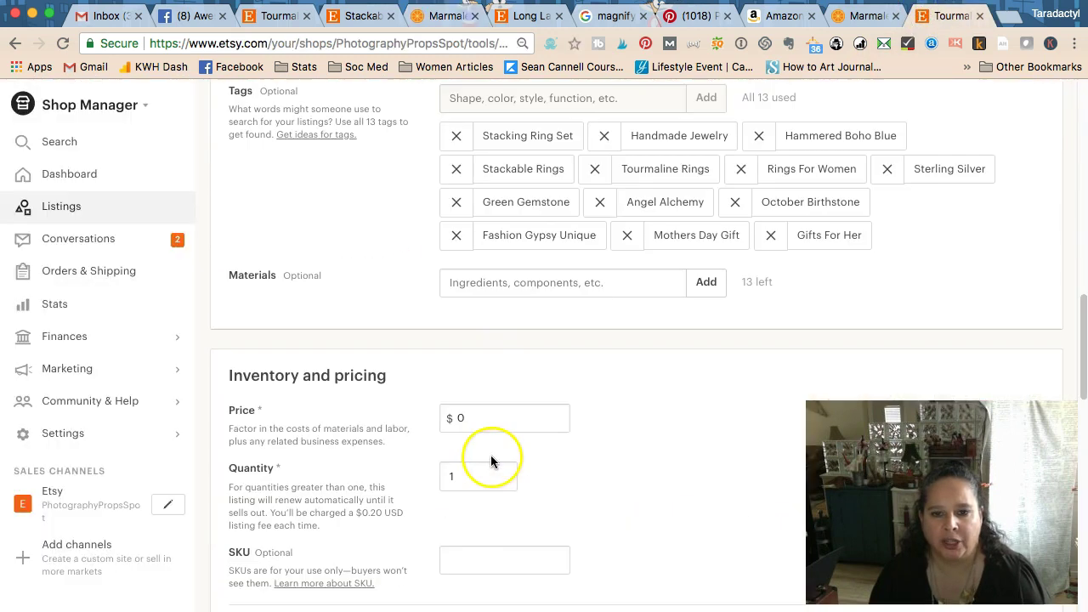
pyautogui.scroll(7, 490, 458)
pyautogui.scroll(-5, 489, 459)
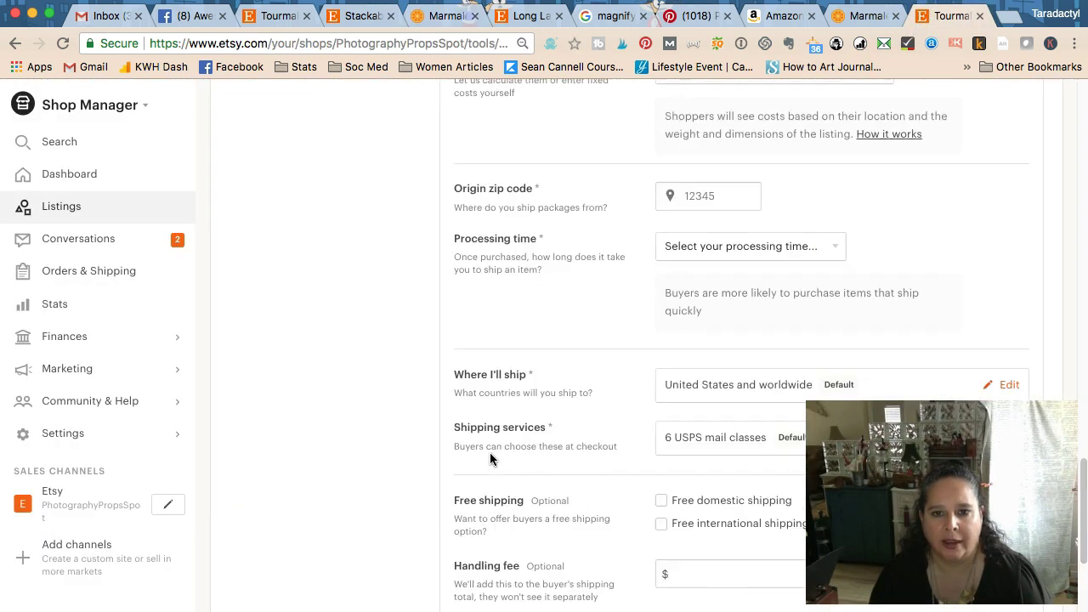
pyautogui.scroll(4, 489, 459)
pyautogui.scroll(3, 489, 459)
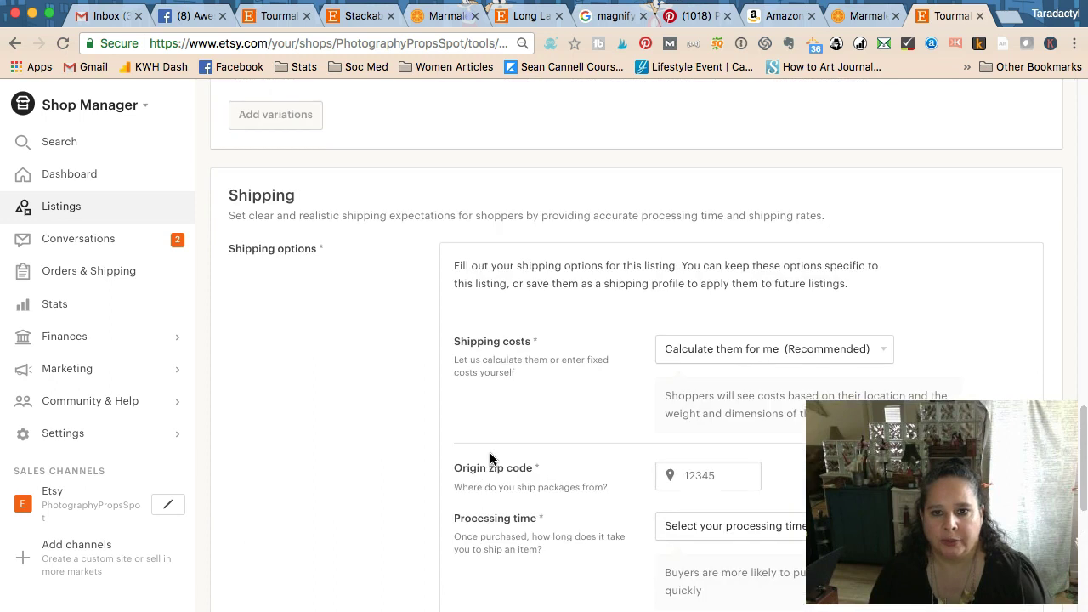
pyautogui.scroll(-8, 490, 459)
pyautogui.scroll(12, 489, 459)
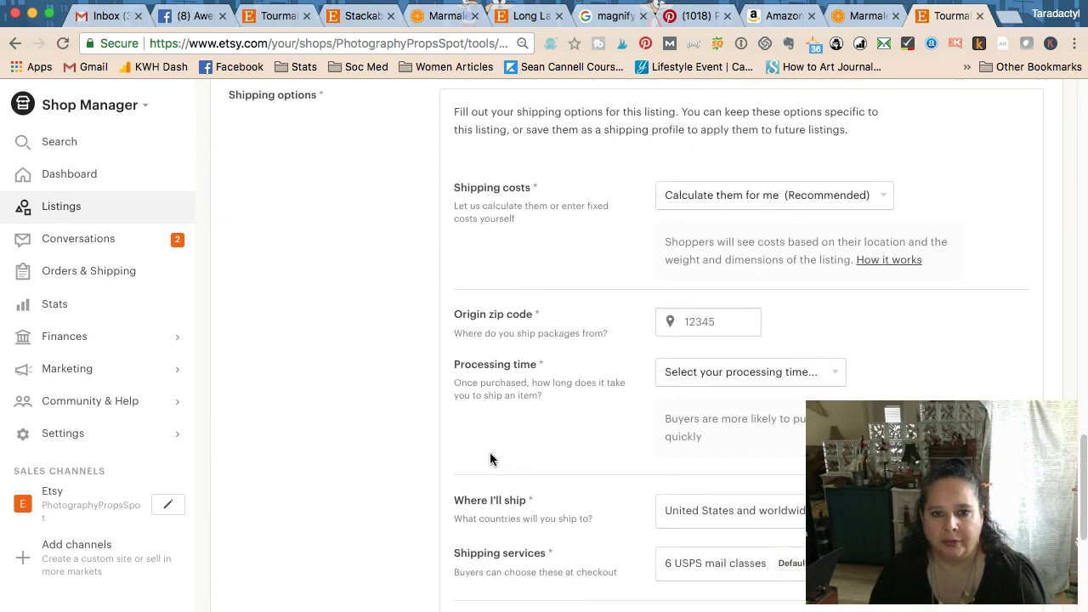
pyautogui.scroll(5, 490, 459)
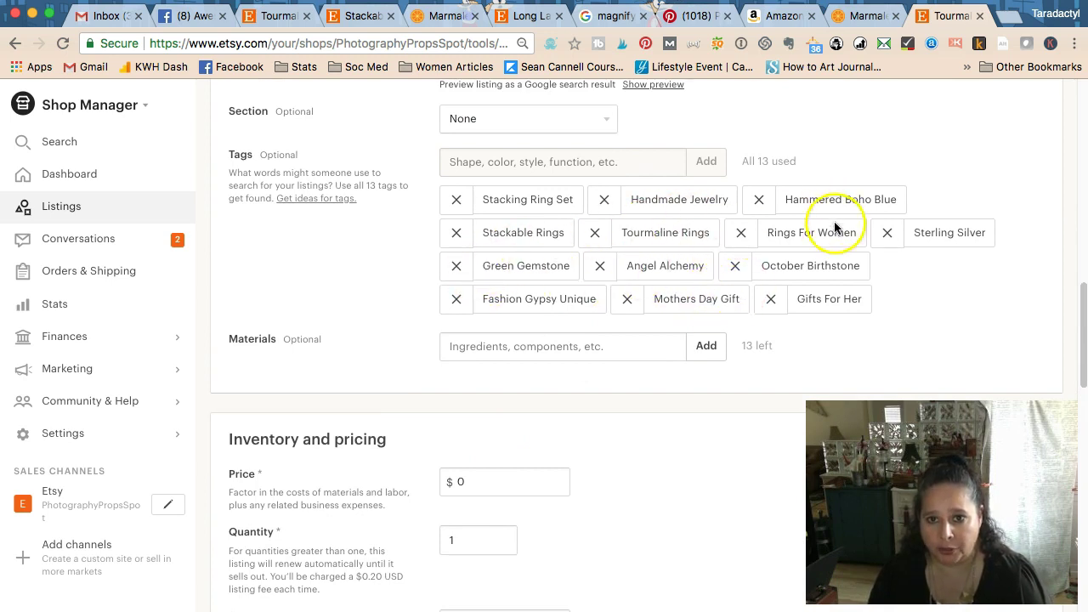
pyautogui.click(456, 300)
# Step: Add "Gypsy Unique Stack" as a tag on the listing
pyautogui.click(485, 348)
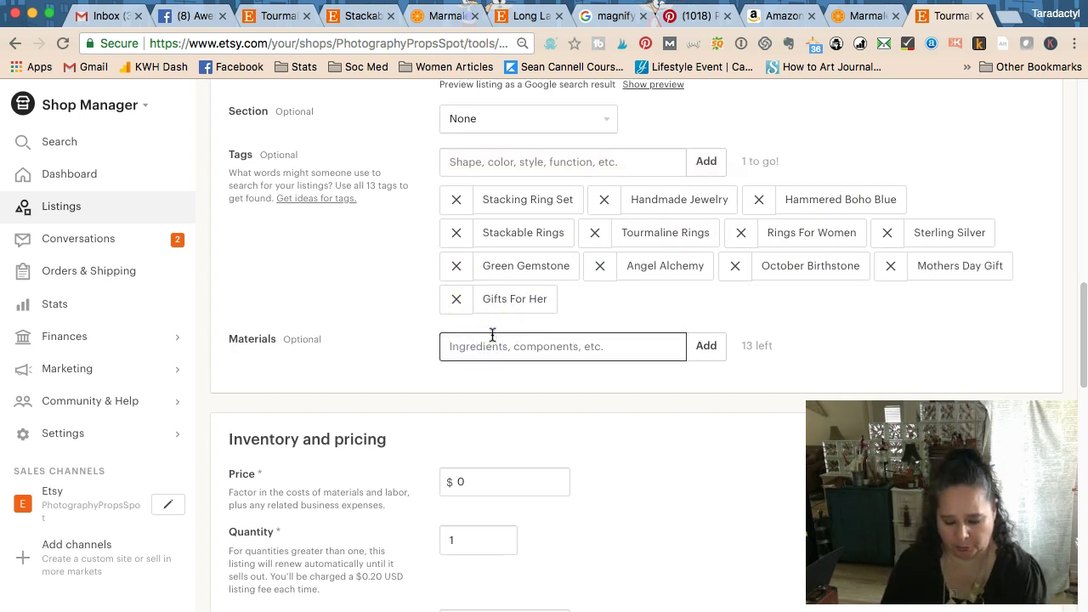
pyautogui.write('Gypsy Unique Stack')
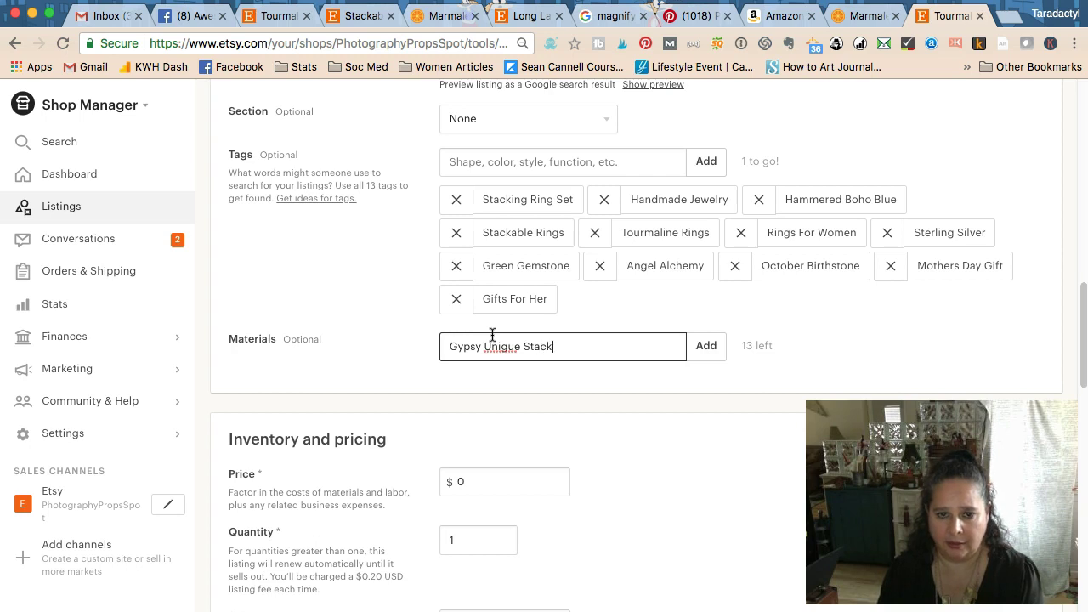
pyautogui.rightClick(500, 347)
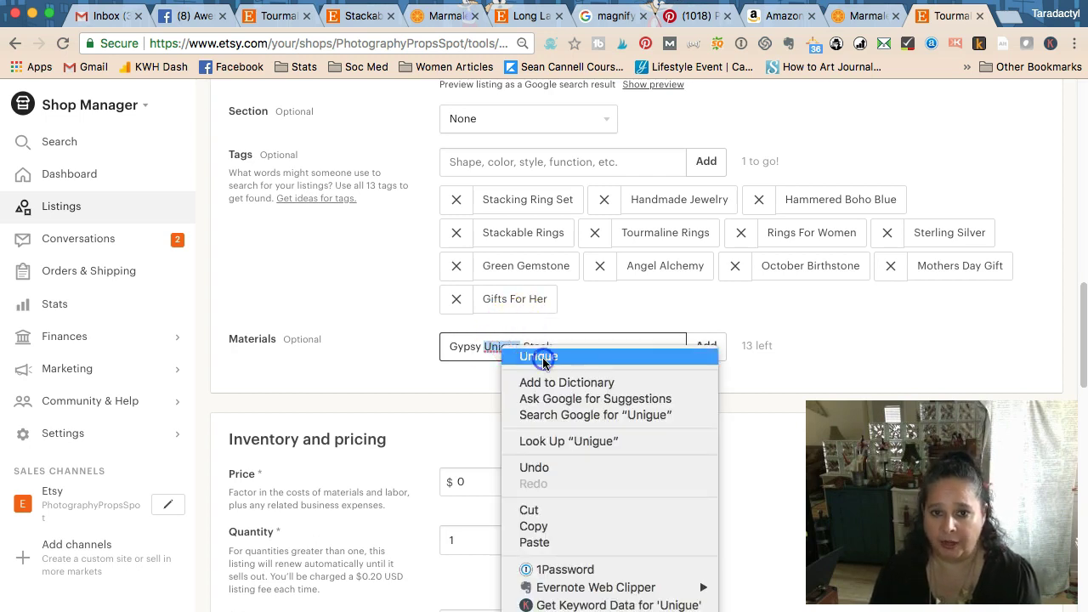
pyautogui.click(543, 356)
pyautogui.moveTo(600, 352); pyautogui.dragTo(457, 346)
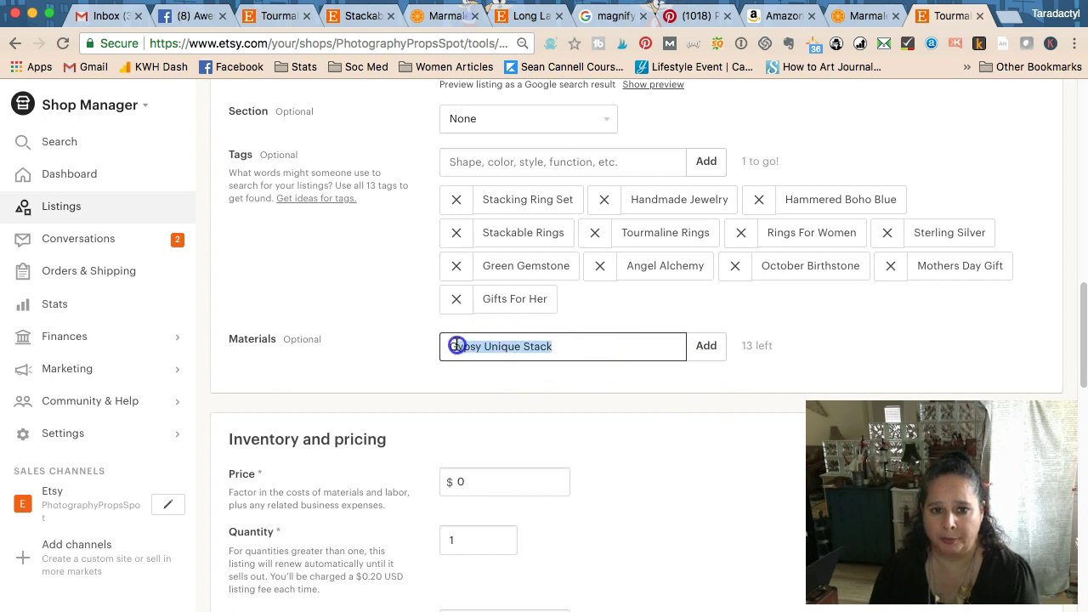
pyautogui.press('super+x')
pyautogui.click(497, 159)
pyautogui.press('super+v')
pyautogui.click(706, 161)
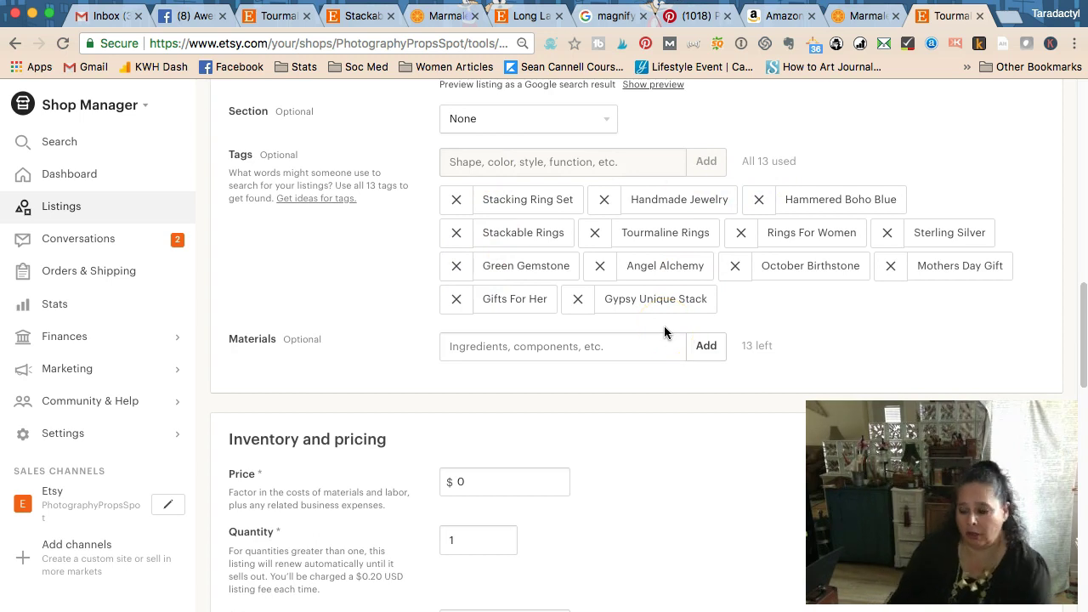
# Step: Switch back to Marmalead and examine the result limit, material and category filter options and the price ranges for "stackable gemstone rings"
pyautogui.click(440, 12)
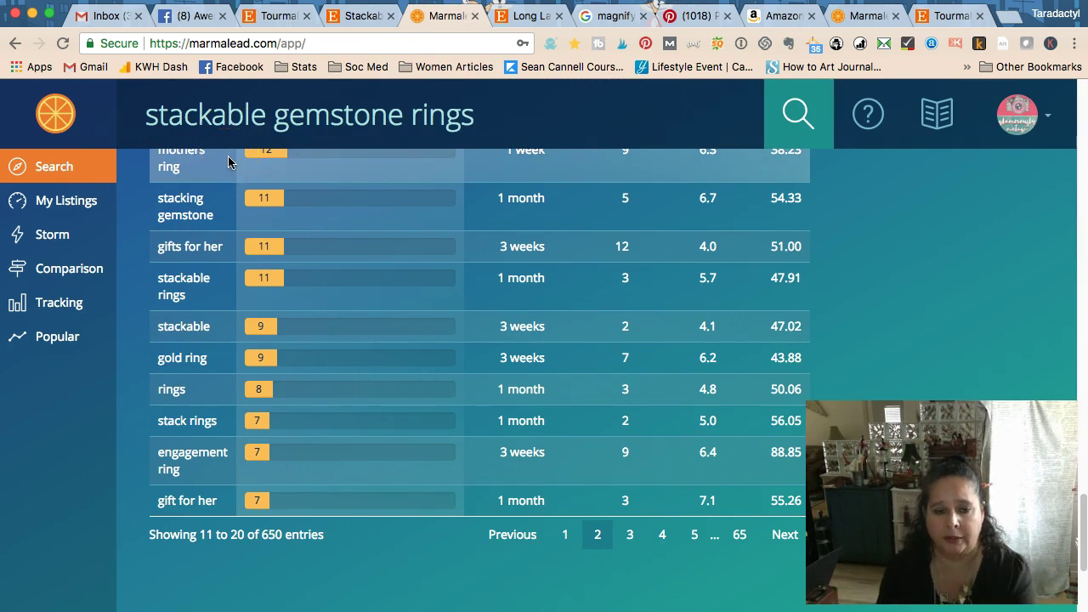
pyautogui.click(243, 145)
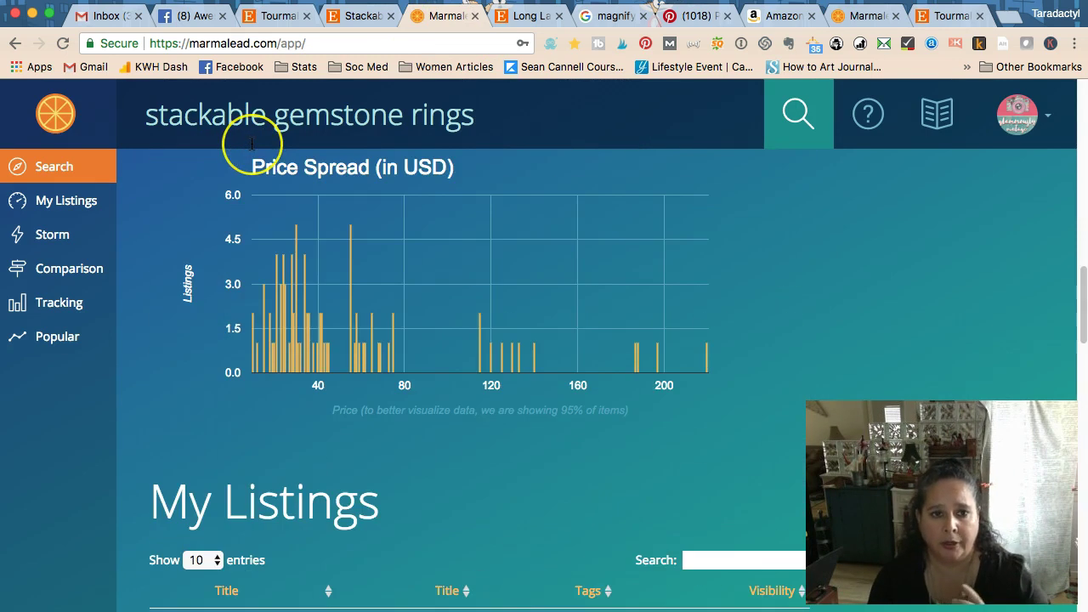
pyautogui.scroll(-3, 252, 145)
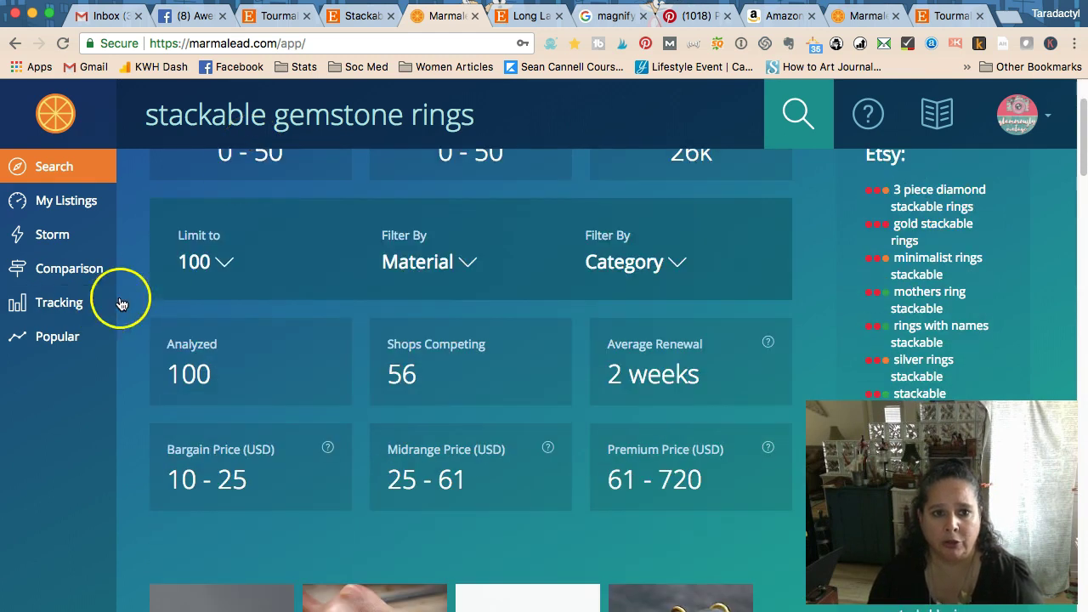
pyautogui.click(220, 270)
pyautogui.click(209, 363)
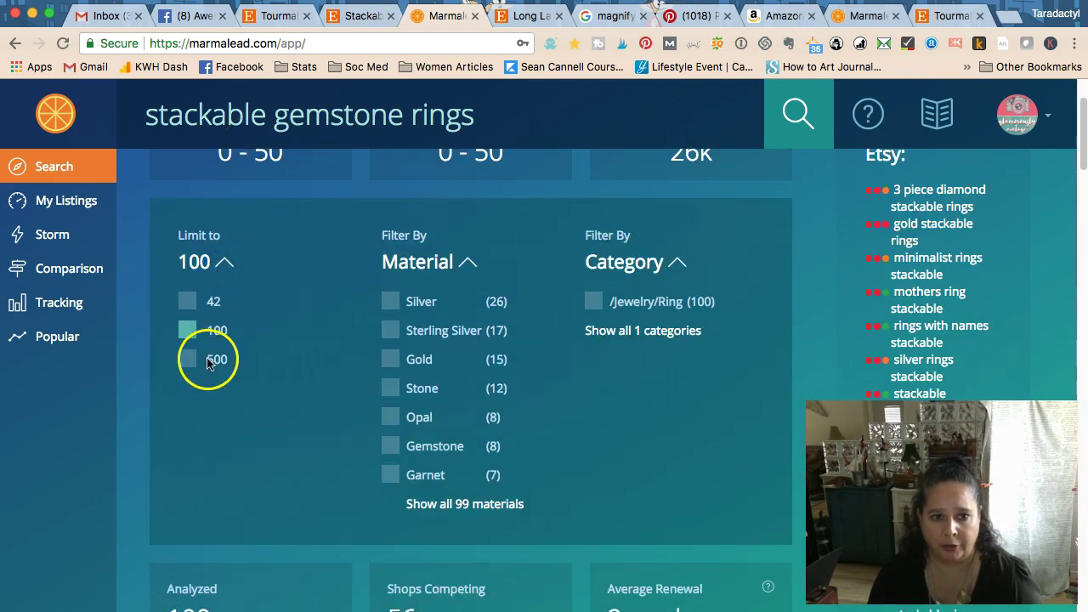
pyautogui.click(361, 366)
pyautogui.scroll(3, 361, 365)
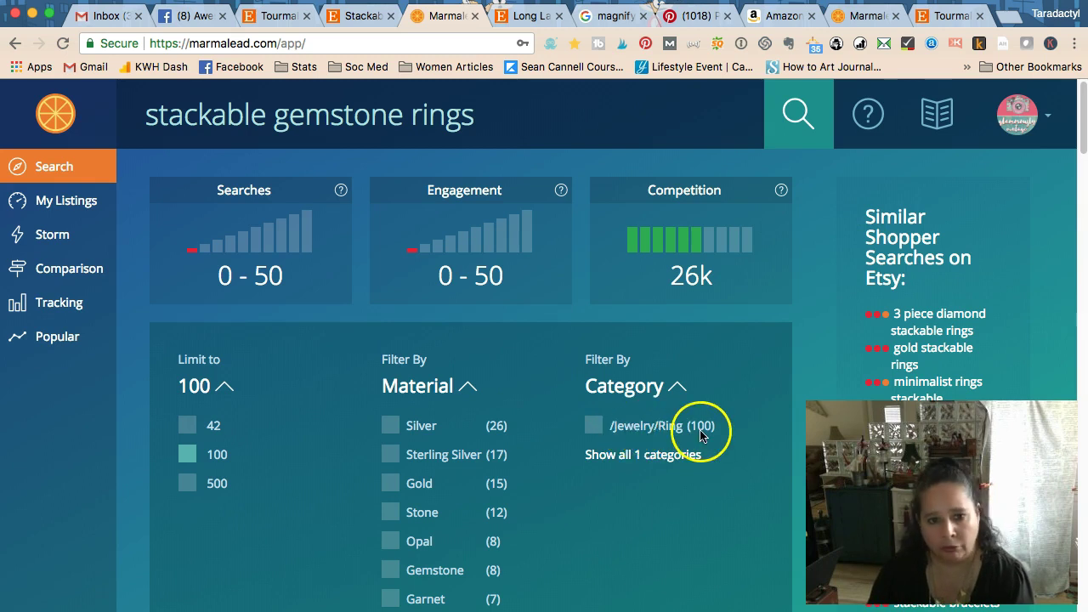
pyautogui.scroll(-1, 424, 463)
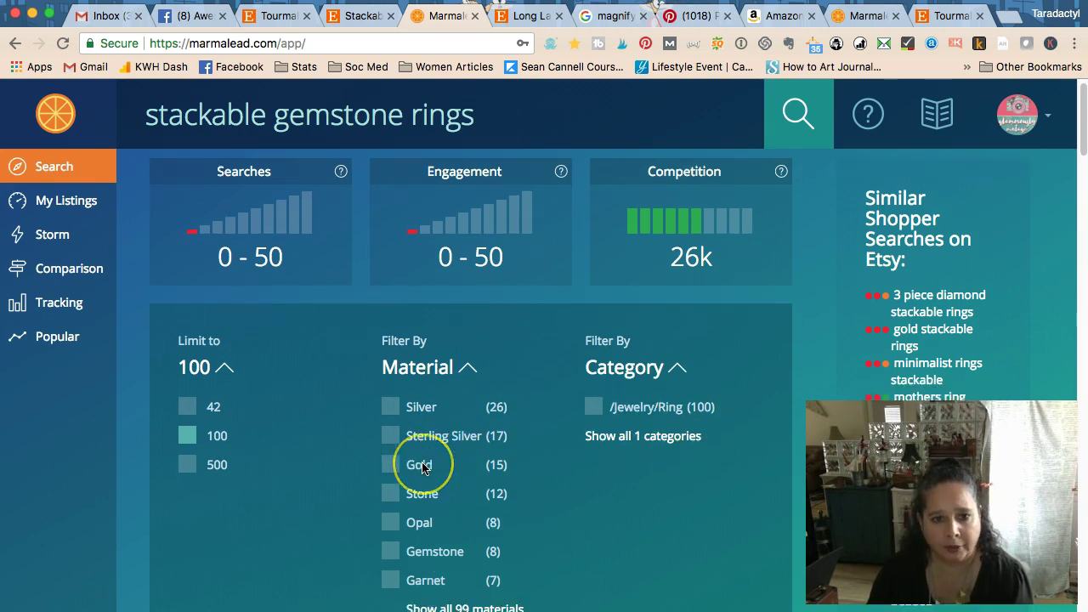
pyautogui.scroll(-10, 424, 466)
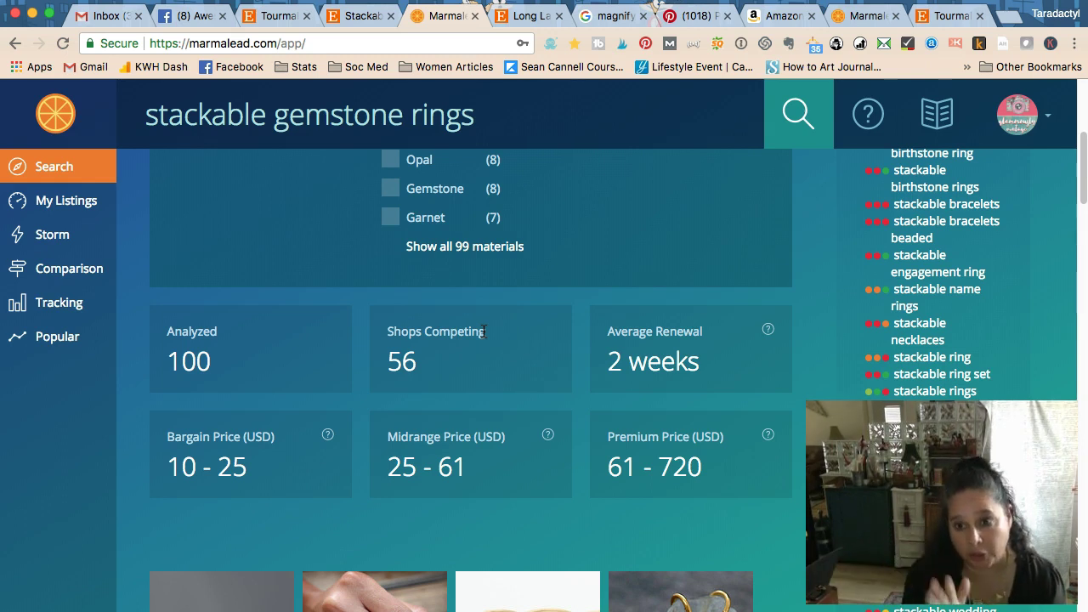
# Step: Open the keyword comparison and look up "stacking rings" as the first keyword
pyautogui.click(75, 270)
pyautogui.click(226, 204)
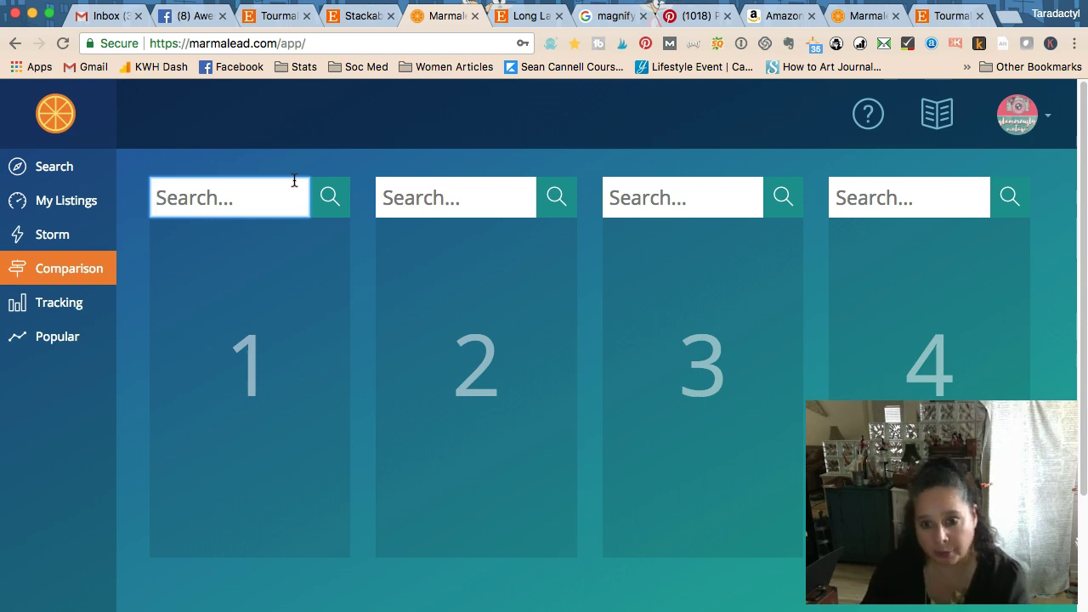
pyautogui.click(190, 200)
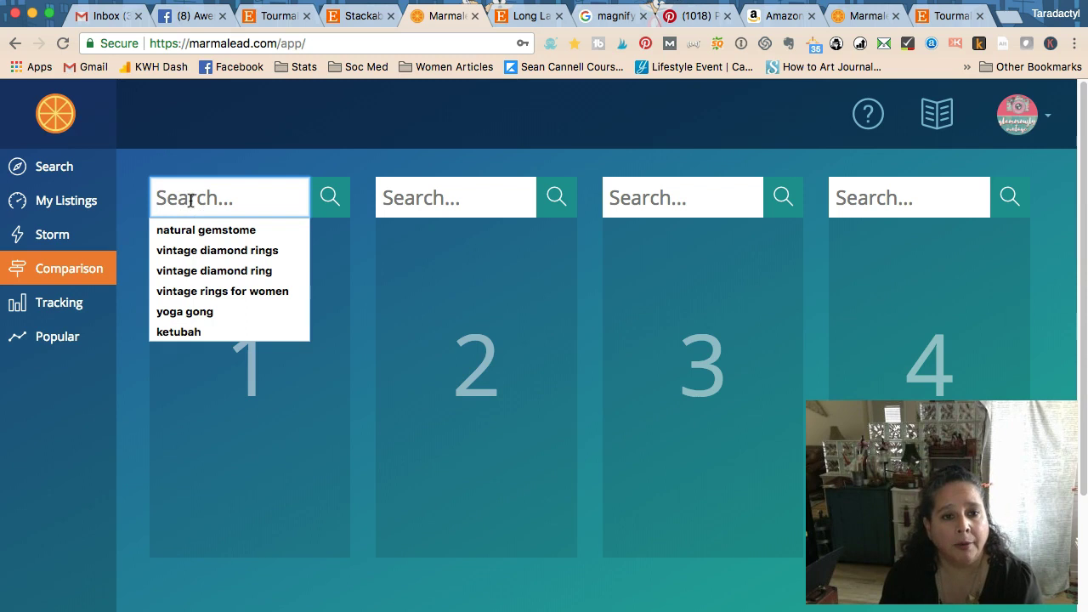
pyautogui.write('stacking ri')
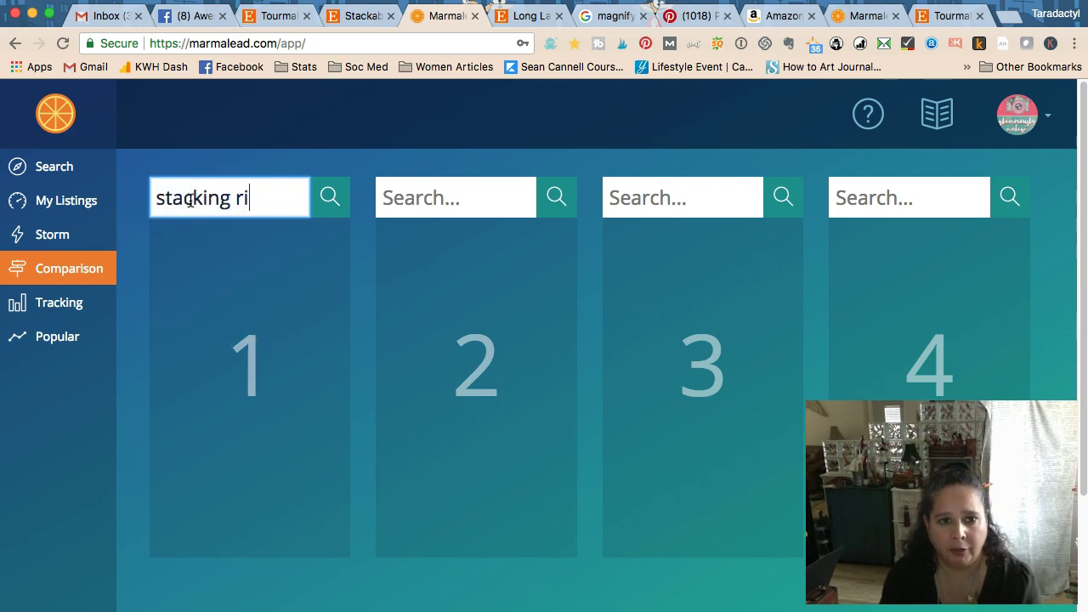
pyautogui.write('ngs')
pyautogui.press('Tab')
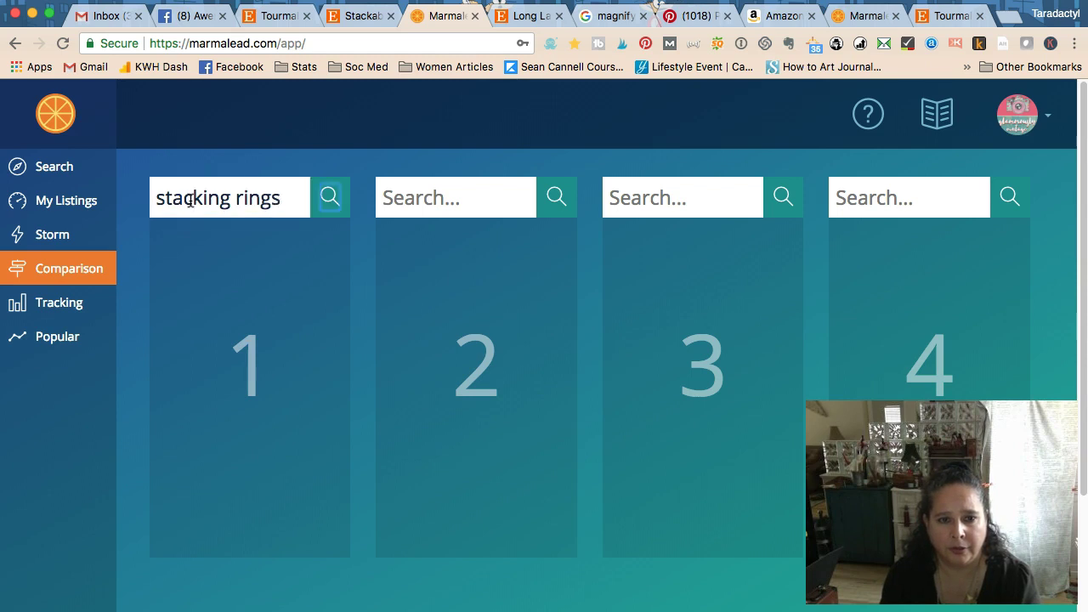
pyautogui.press('Return')
# Step: Look up "stackable rings" as the second keyword in the comparison
pyautogui.press('Tab')
pyautogui.write('sta')
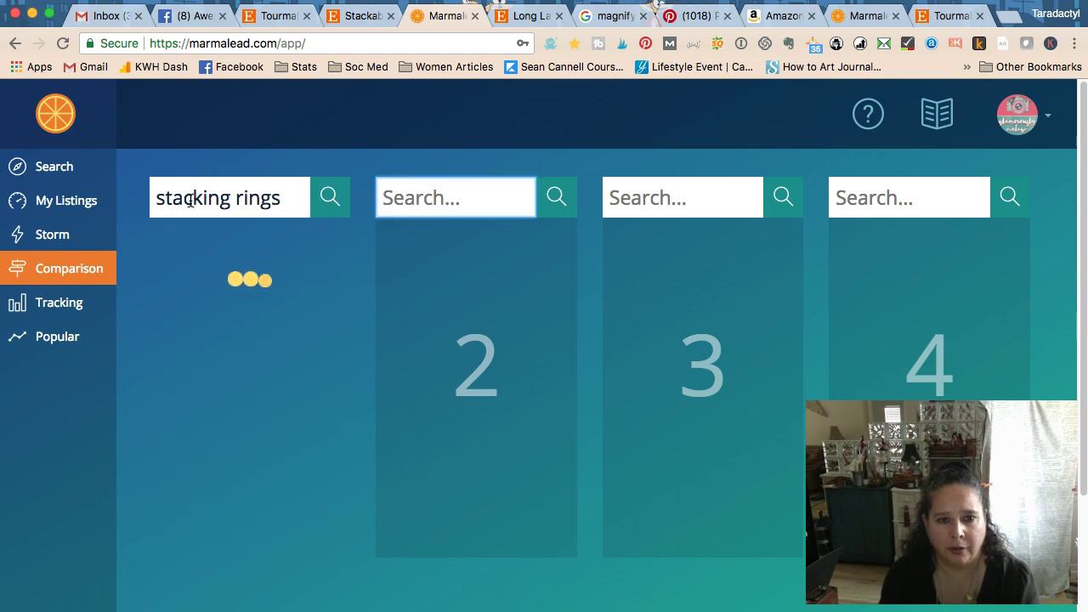
pyautogui.write('ckable rings')
pyautogui.press('Return')
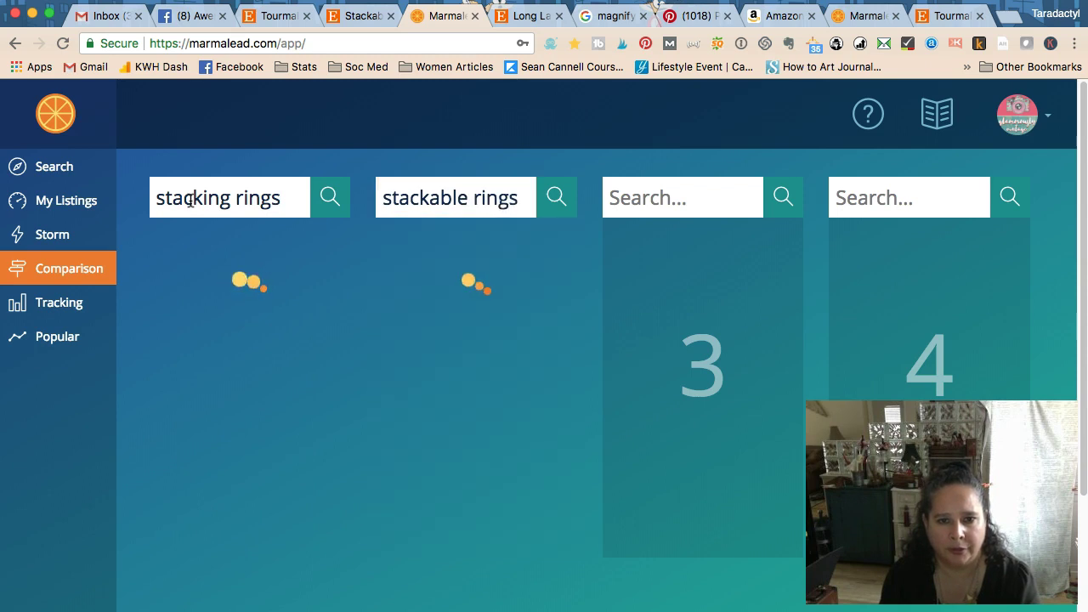
# Step: Enter "stacking ring set" as the third comparison keyword and "stackable ring set" as the fourth
pyautogui.press('Tab')
pyautogui.press('Tab')
pyautogui.write('s')
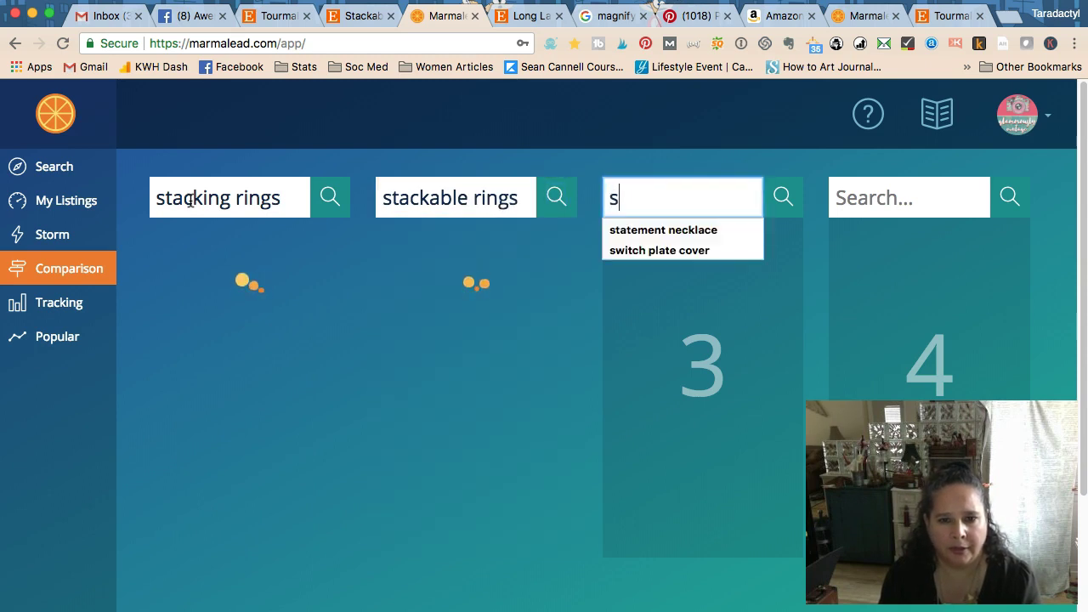
pyautogui.write('tacking ring ')
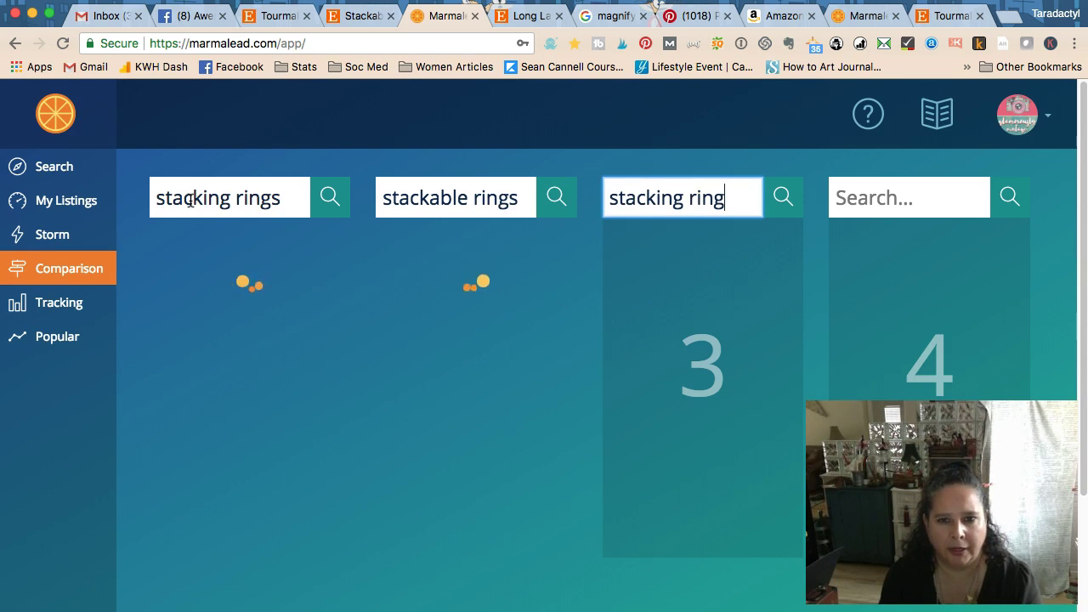
pyautogui.write('set')
pyautogui.press('Tab')
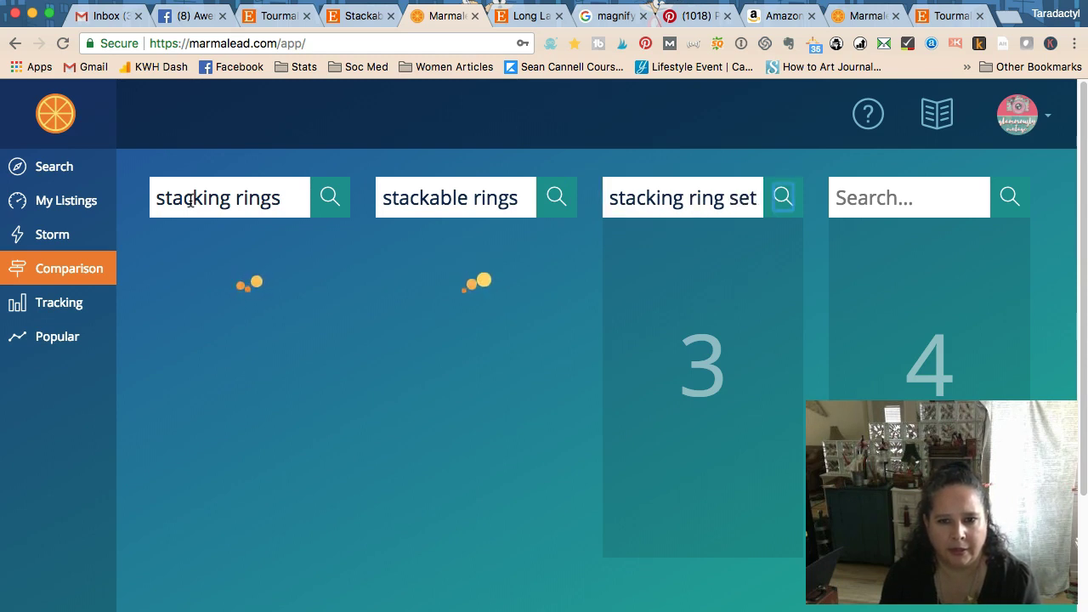
pyautogui.press('Tab')
pyautogui.write('s')
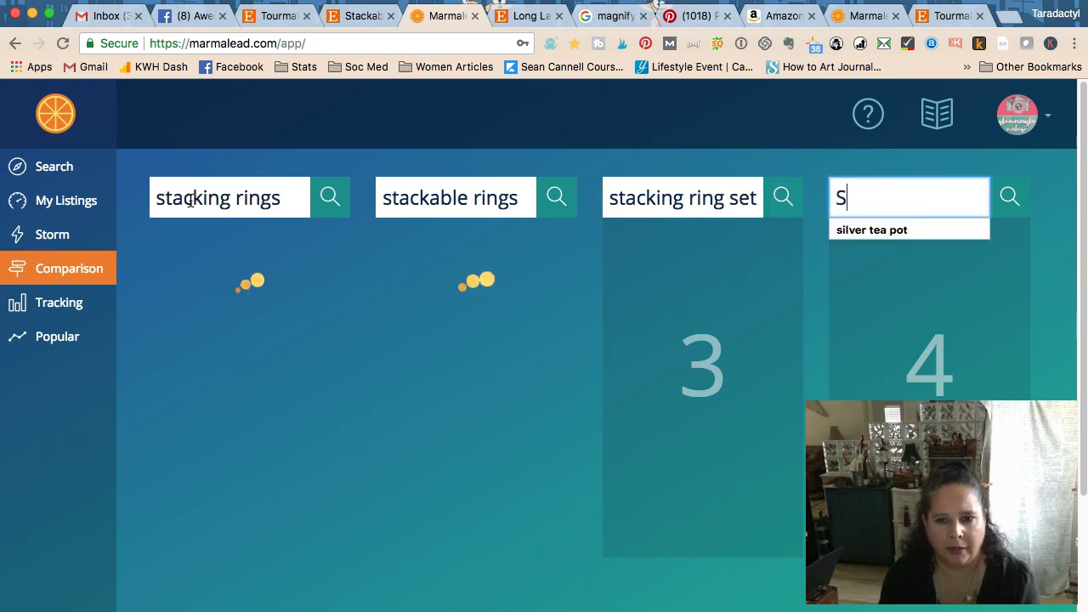
pyautogui.write('tackab')
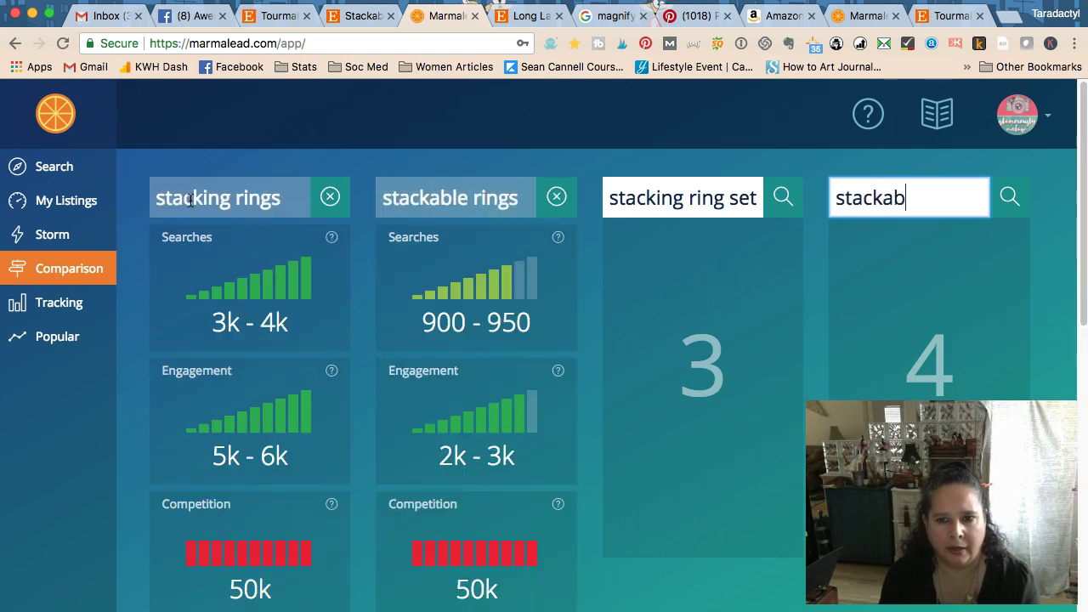
pyautogui.write('le ring set')
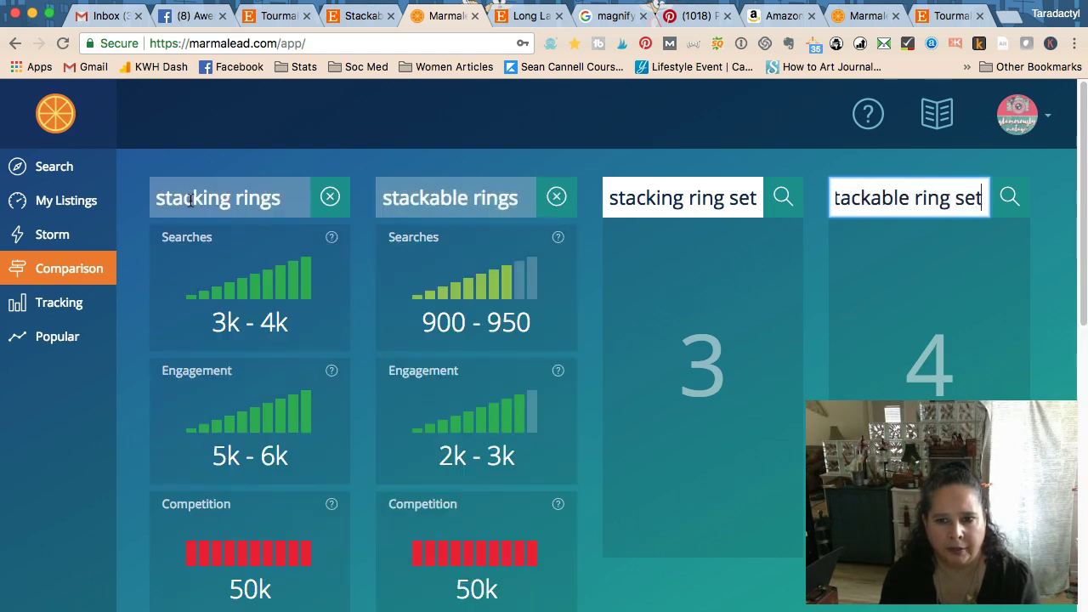